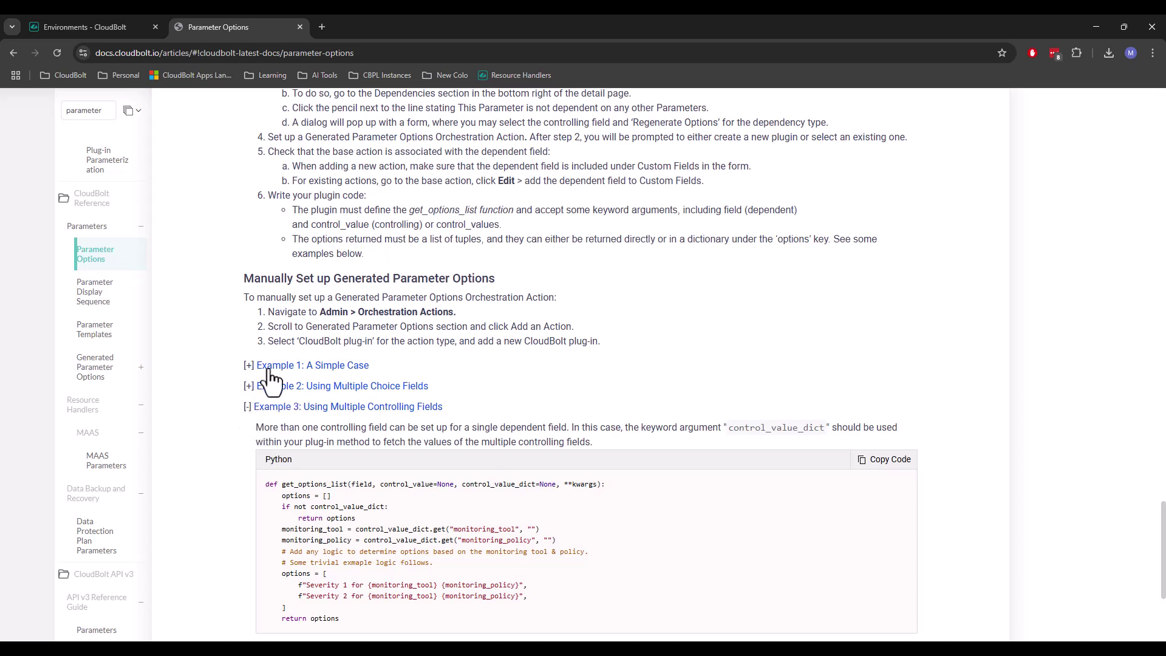
Step: Expand Example 1: A Simple Case, examine the get_options_list function name and its control_value argument, and collapse the example
click(248, 366)
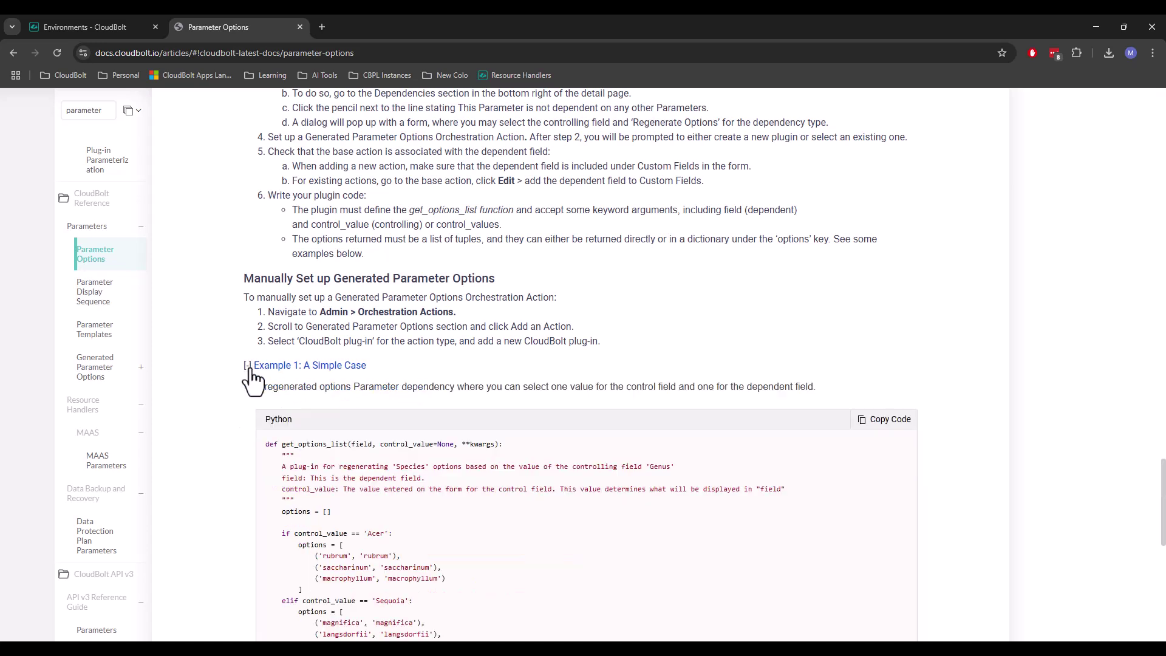
scroll(515, 328, down, 2)
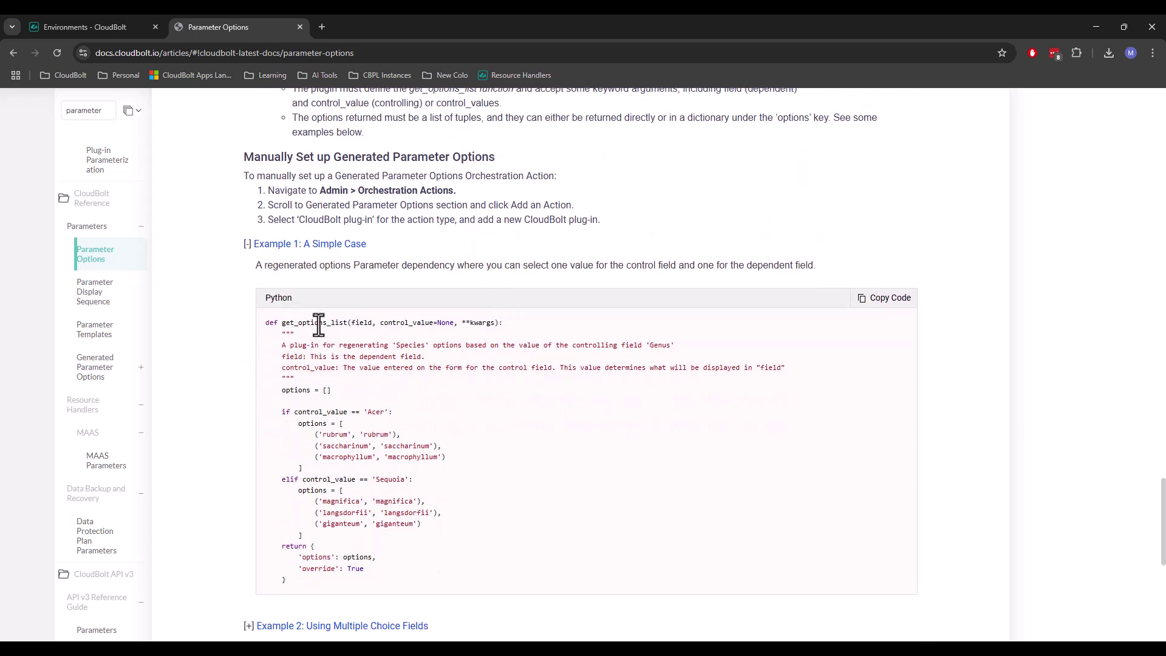
drag(281, 323, 348, 324)
click(326, 324)
drag(381, 323, 455, 323)
scroll(629, 231, down, 1)
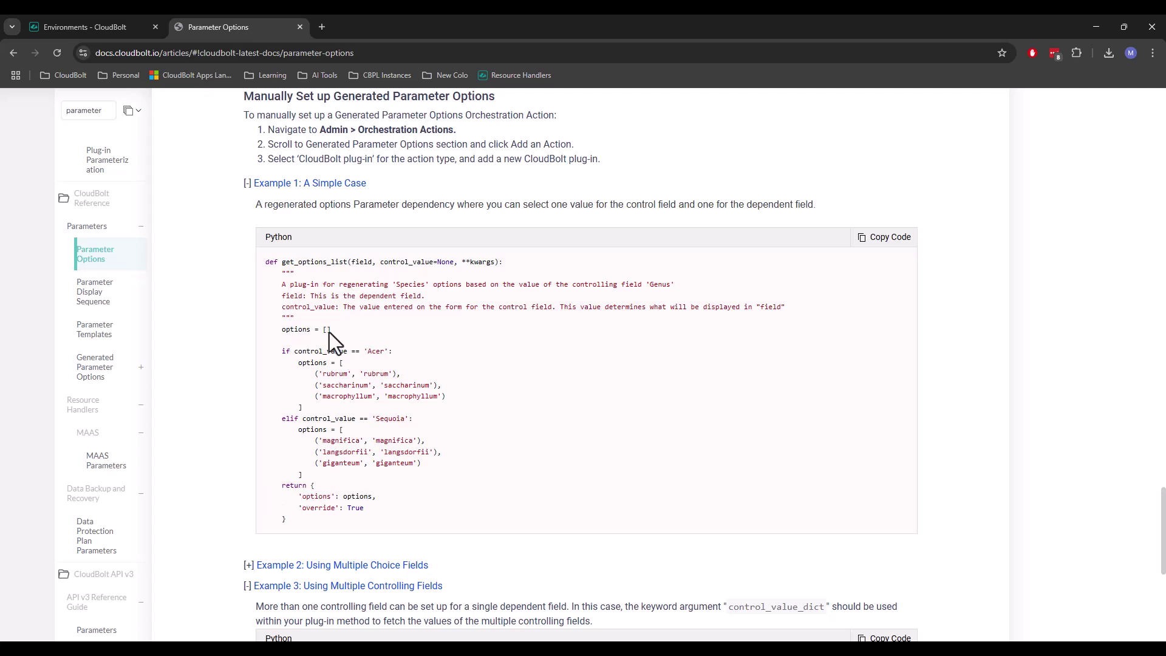
click(248, 183)
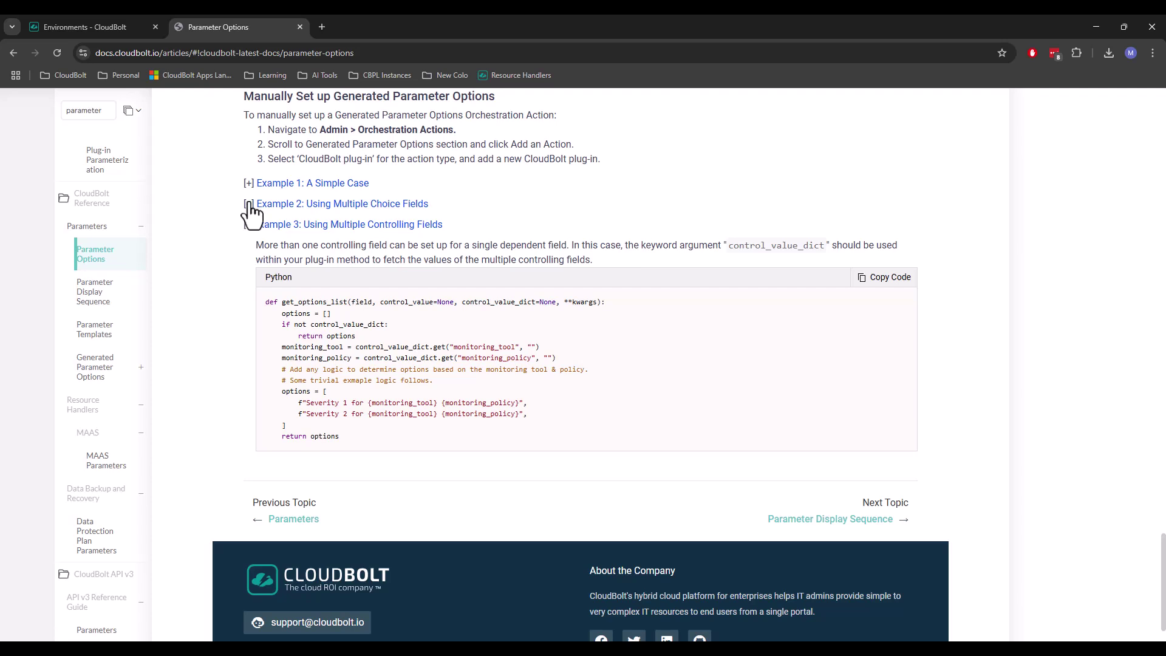
Step: Open Example 2: Using Multiple Choice Fields, examine the allow_multiple note and the Trees and Shrubs conditions, and collapse it
click(248, 204)
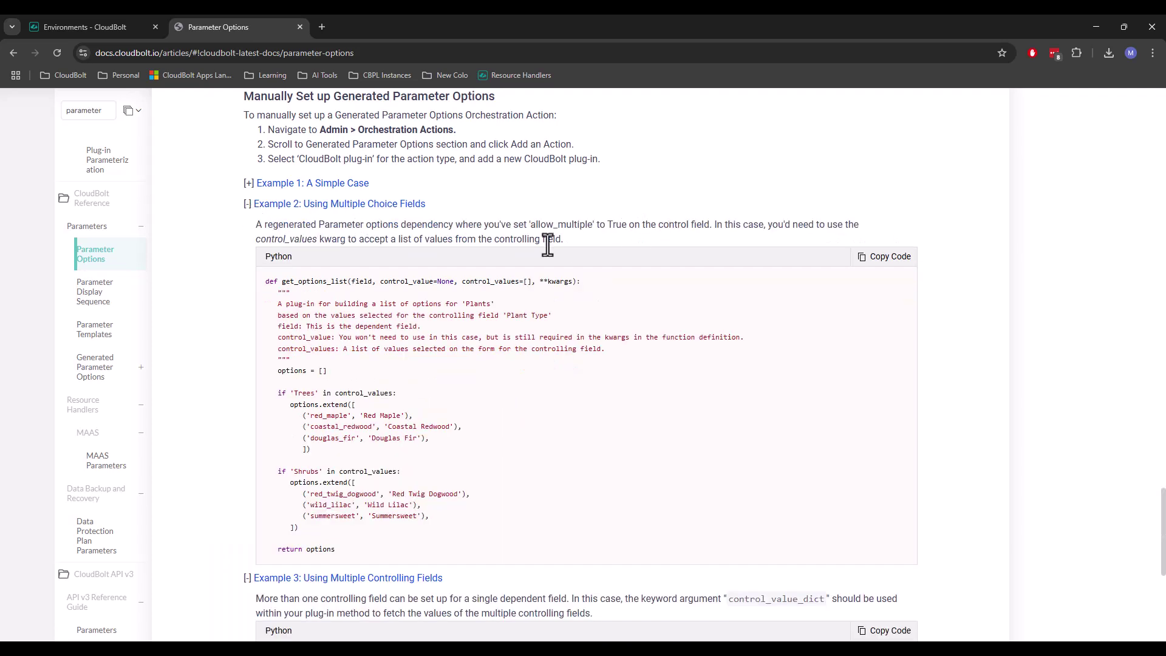
drag(709, 230, 527, 224)
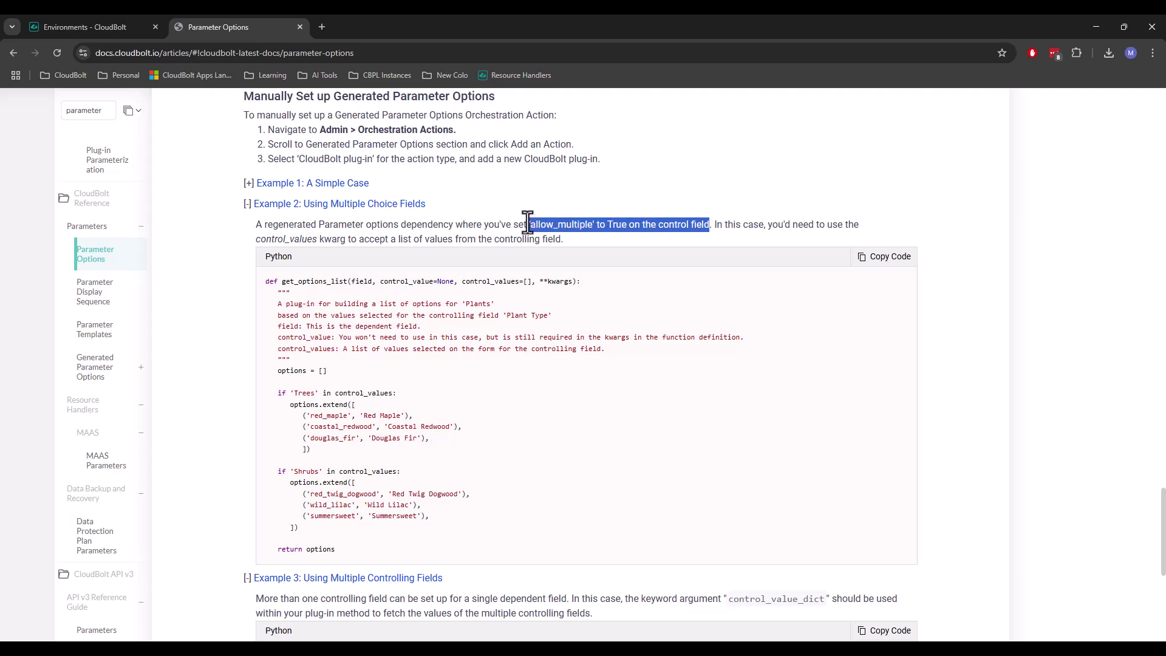
click(557, 232)
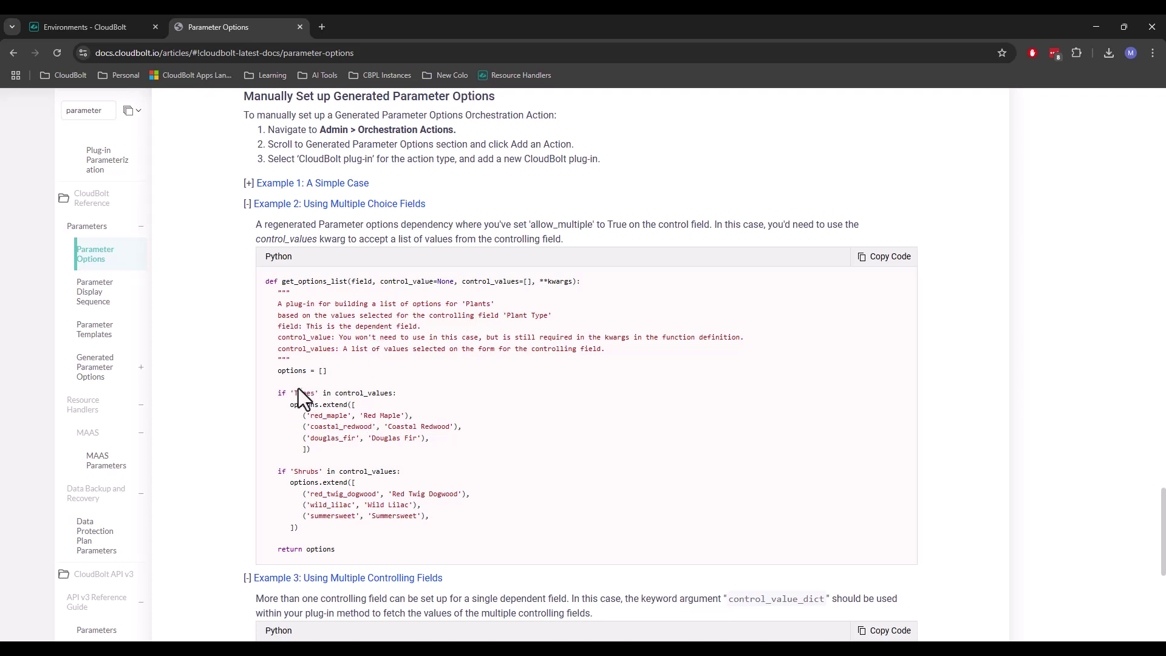
drag(289, 393, 315, 393)
click(298, 483)
drag(294, 472, 322, 472)
scroll(359, 435, down, 1)
click(333, 144)
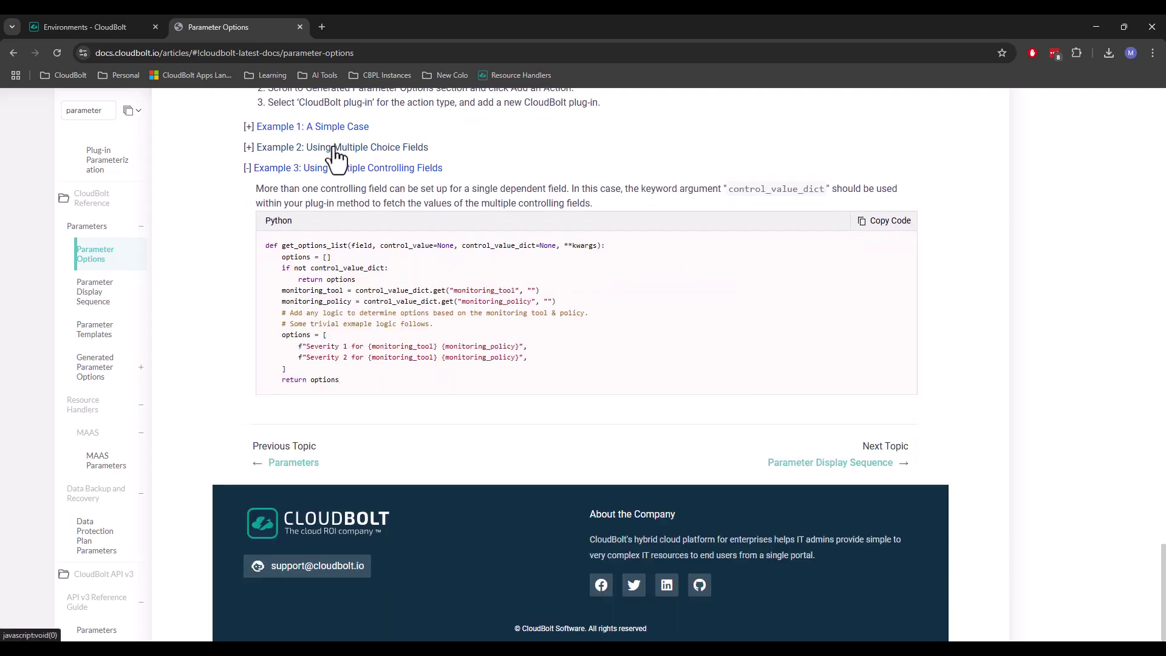
Step: Collapse and reopen Example 3: Using Multiple Controlling Fields, and examine the control_value_dict argument in its function definition
click(341, 171)
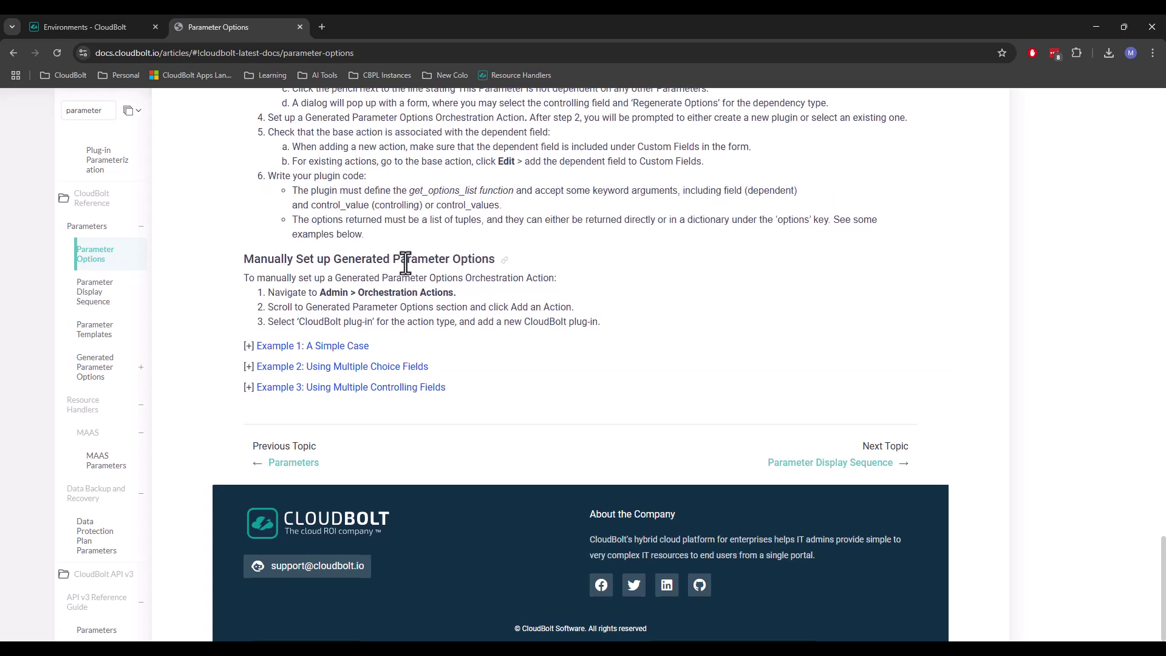
scroll(401, 264, up, 5)
scroll(401, 265, down, 5)
click(272, 389)
scroll(565, 376, down, 2)
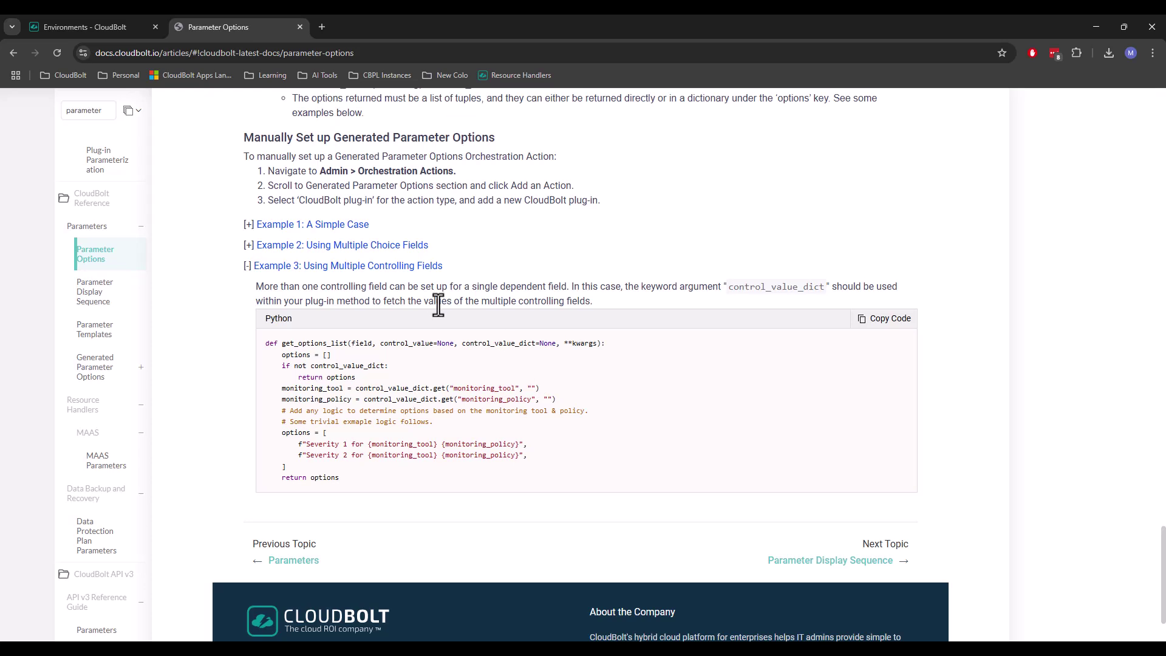
drag(461, 343, 533, 347)
click(533, 348)
Step: Reopen Example 2, check the control_values argument in its function signature, and collapse the example again
click(333, 248)
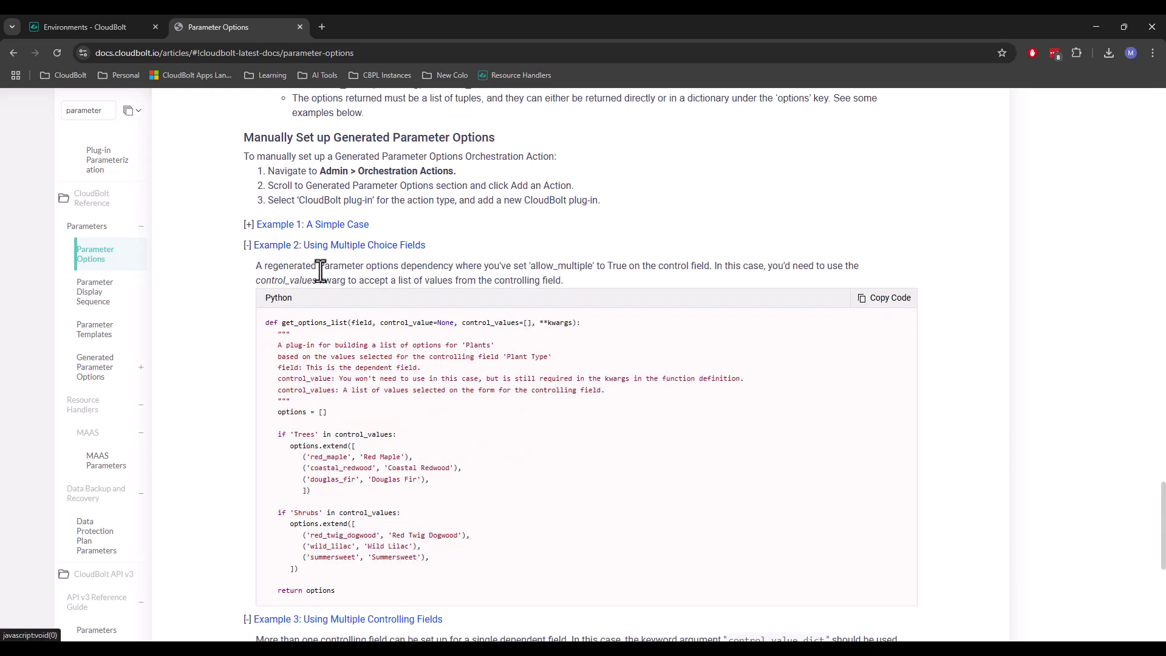
drag(464, 323, 511, 328)
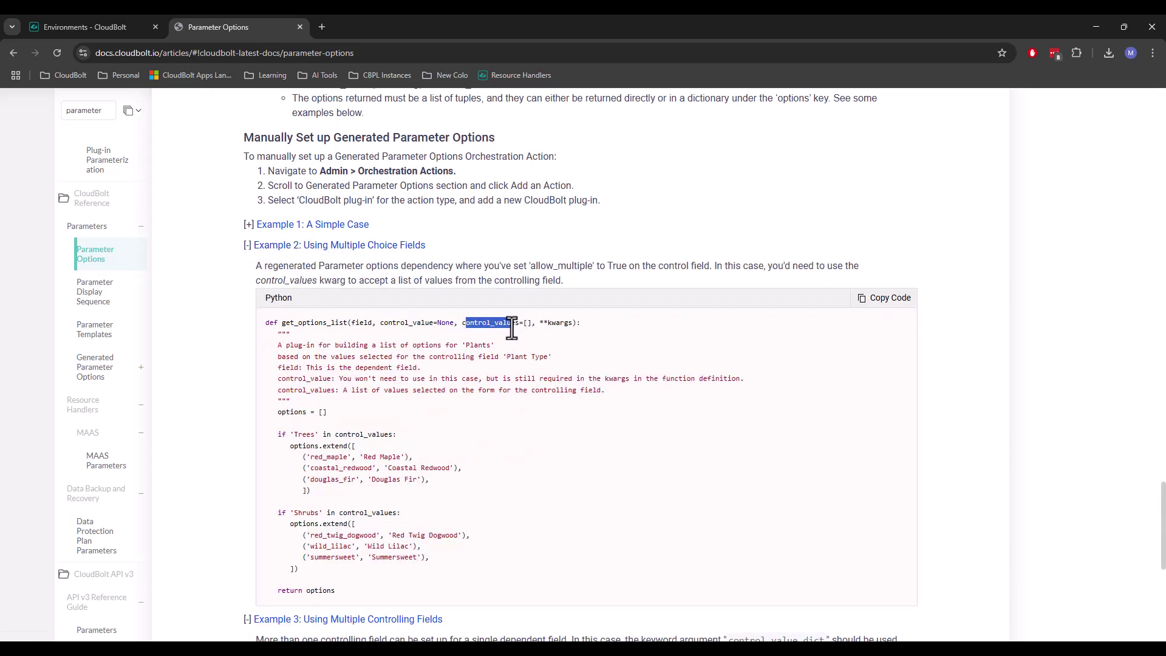
click(345, 245)
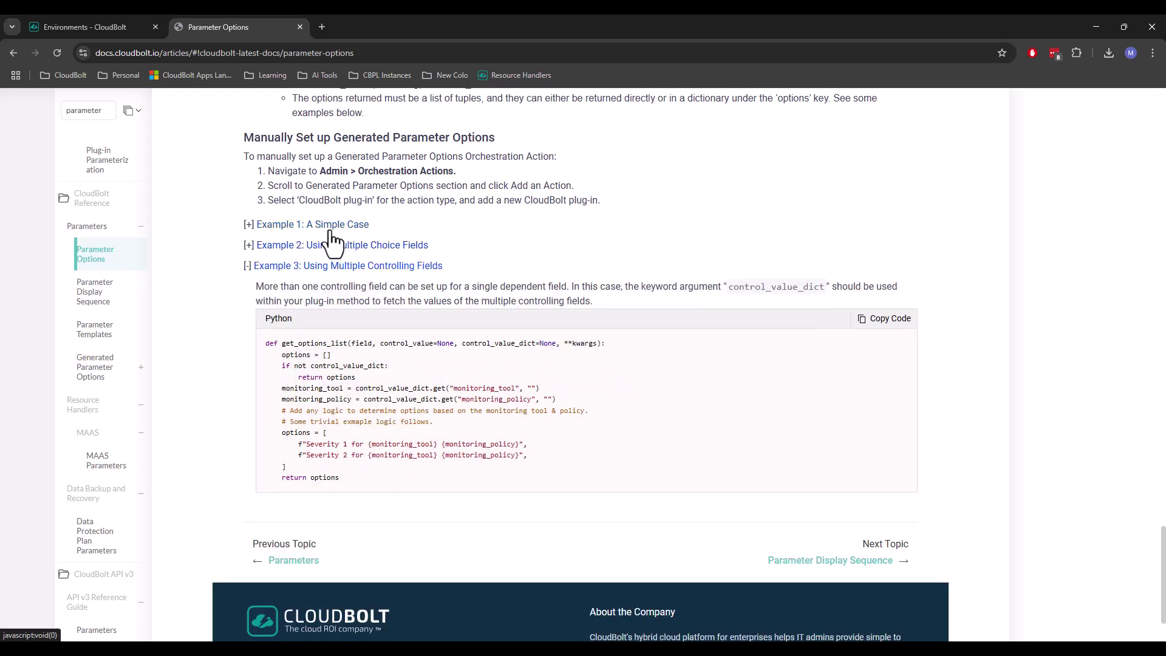
Step: Expand Example 1: A Simple Case and copy its complete Python code
click(333, 227)
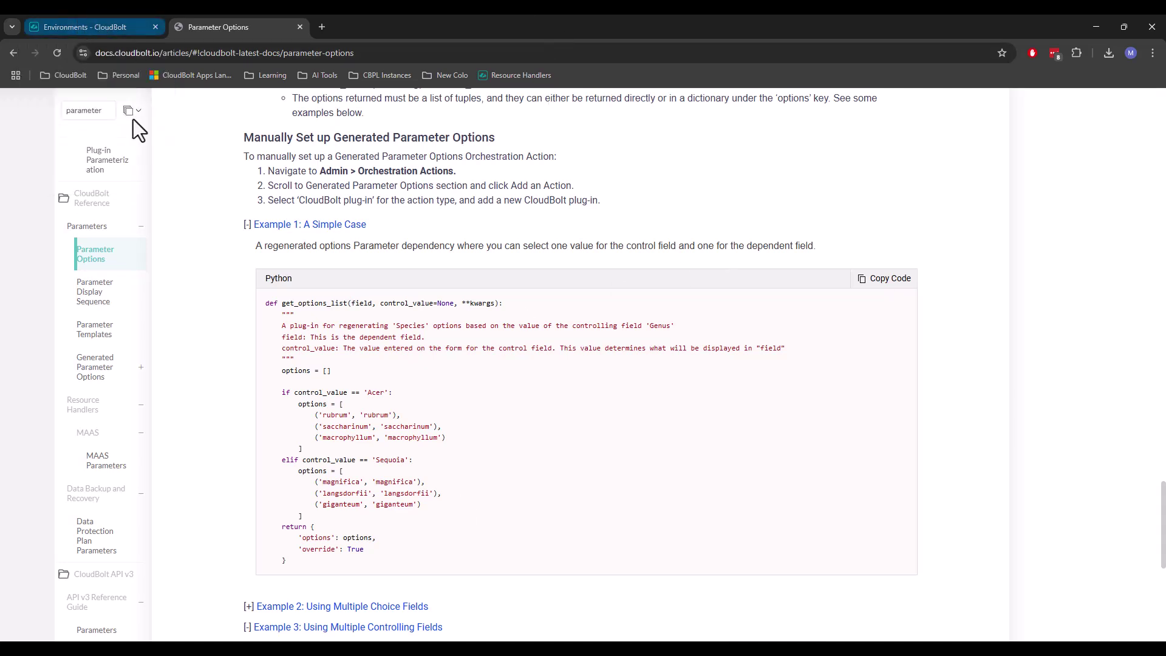
click(52, 22)
click(229, 19)
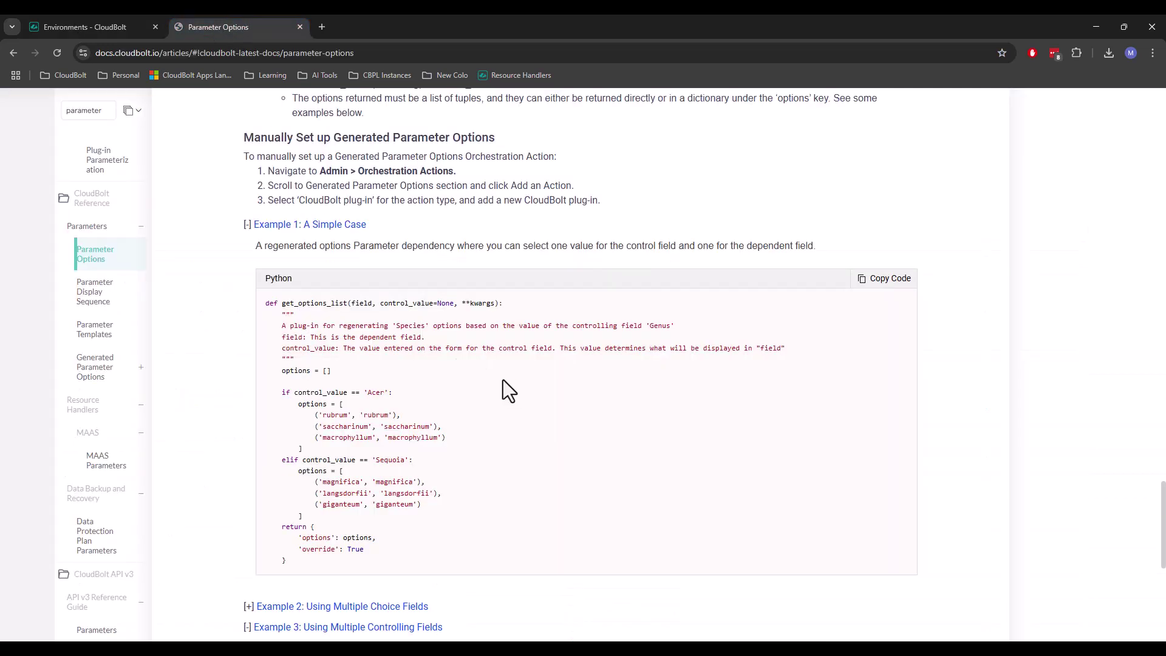
drag(307, 564, 243, 298)
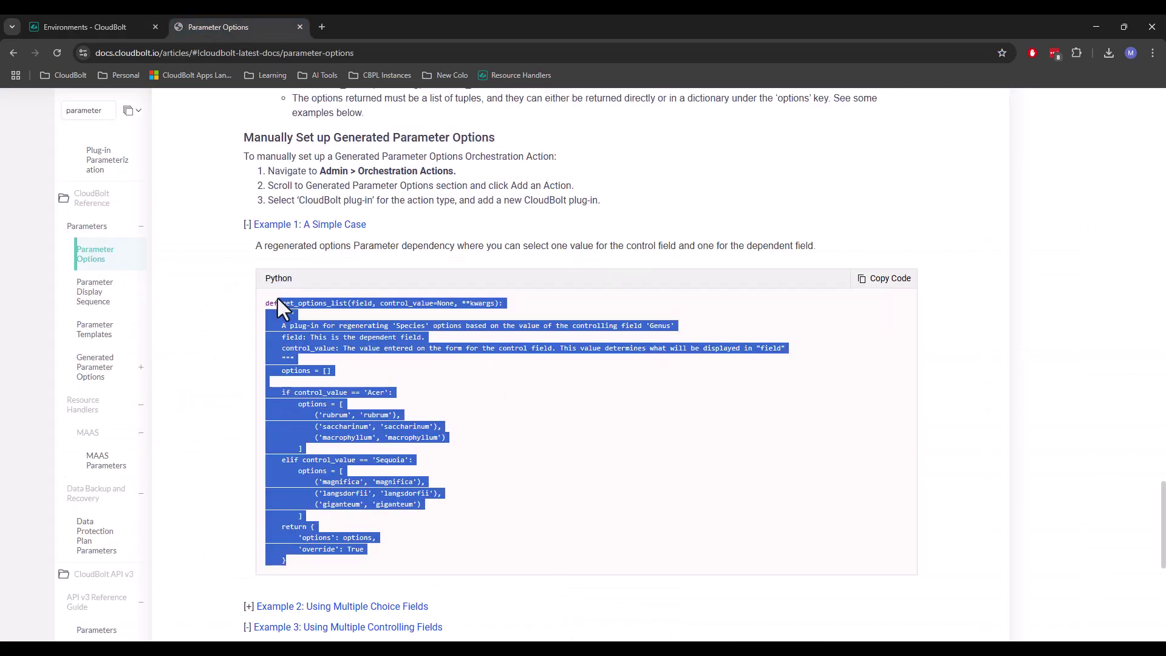
click(887, 279)
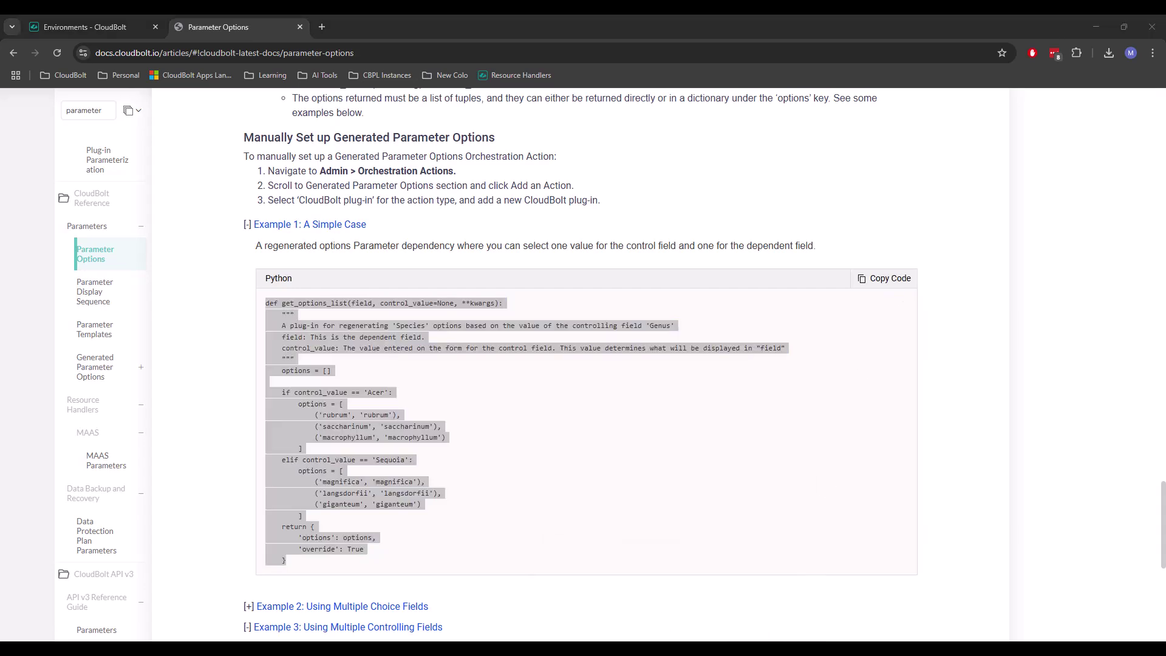
Step: Switch to PyCharm and create a new Python file named single_control.py in the generate_options folder
key(alt+Tab)
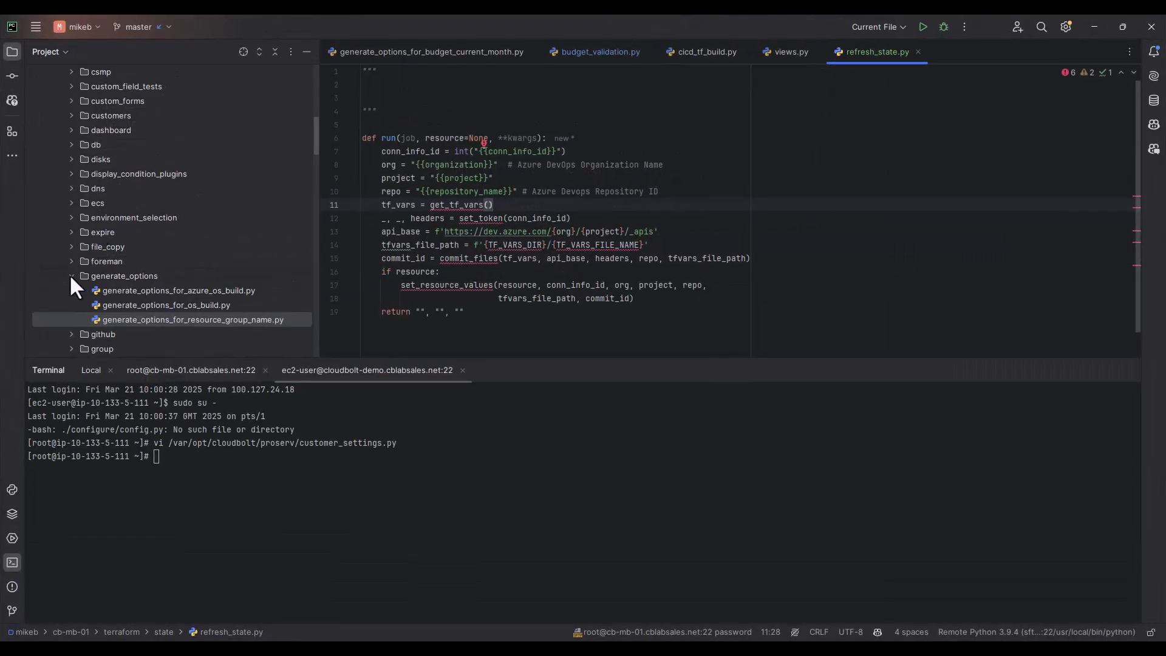
click(69, 274)
right_click(116, 271)
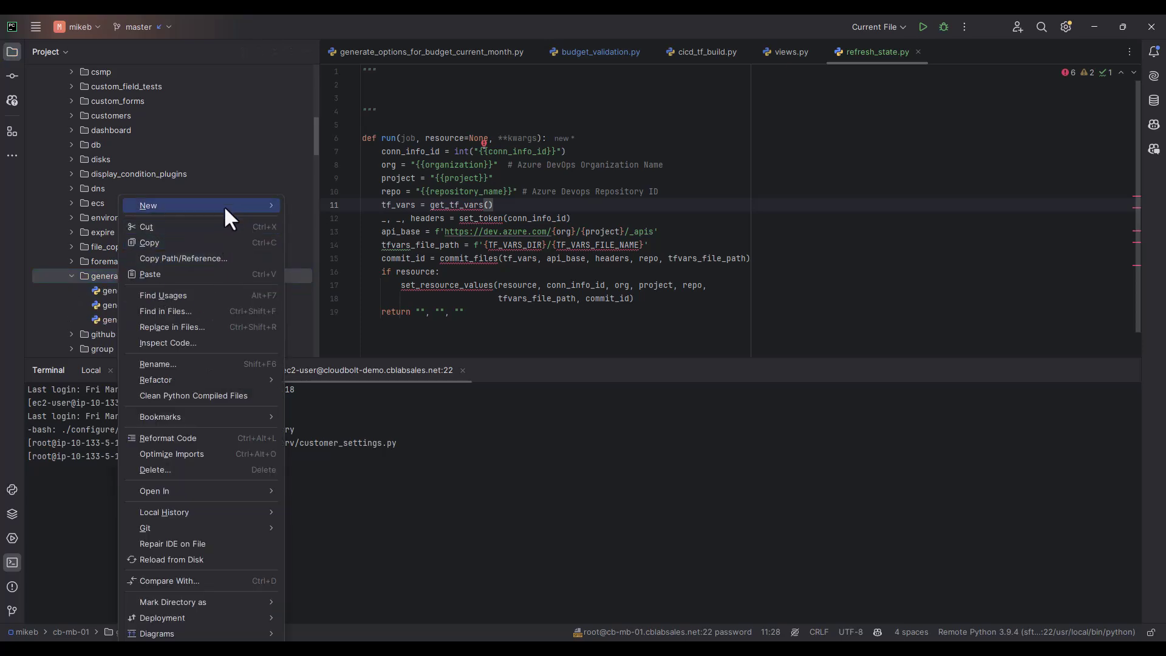
mouse_move(239, 206)
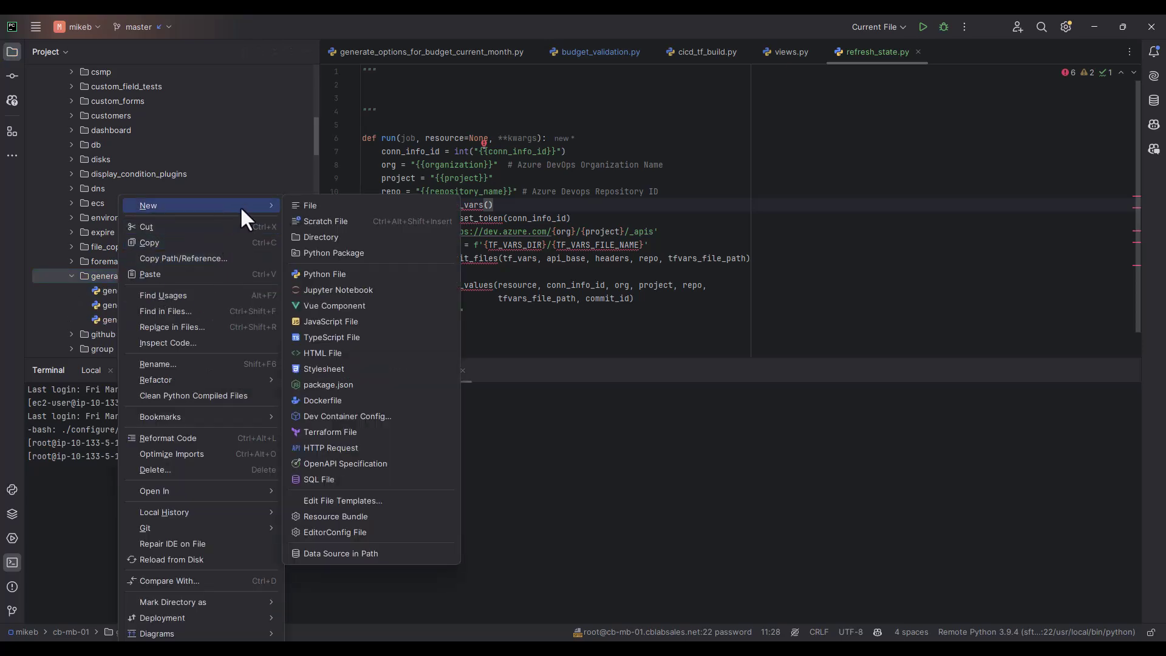
click(341, 273)
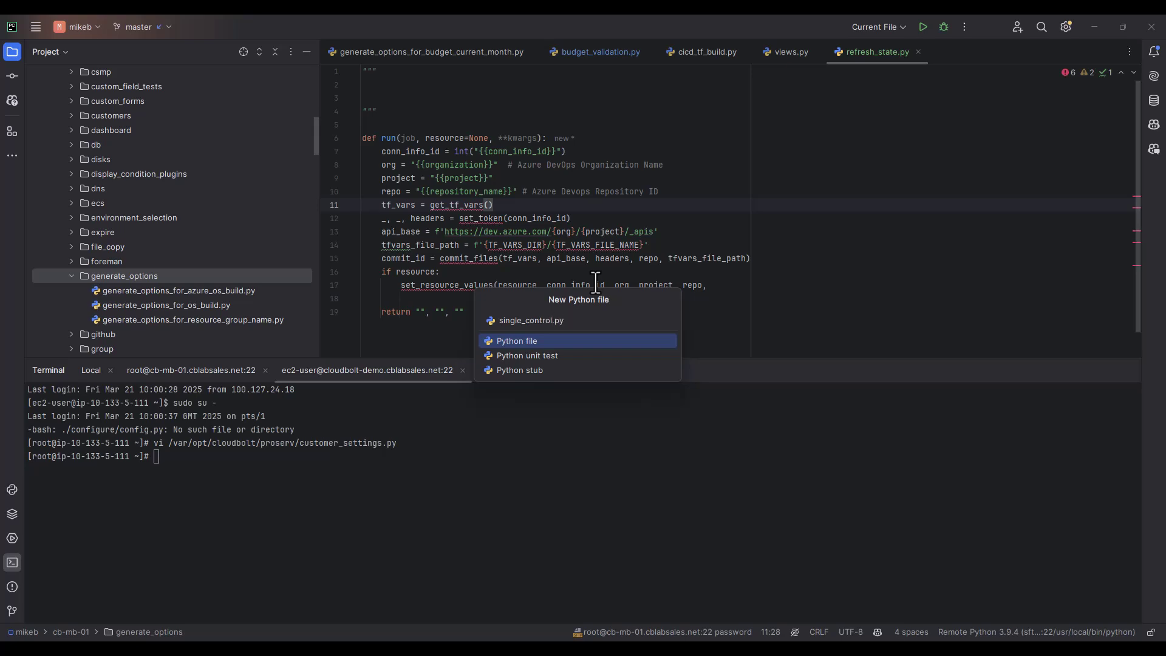
key(Return)
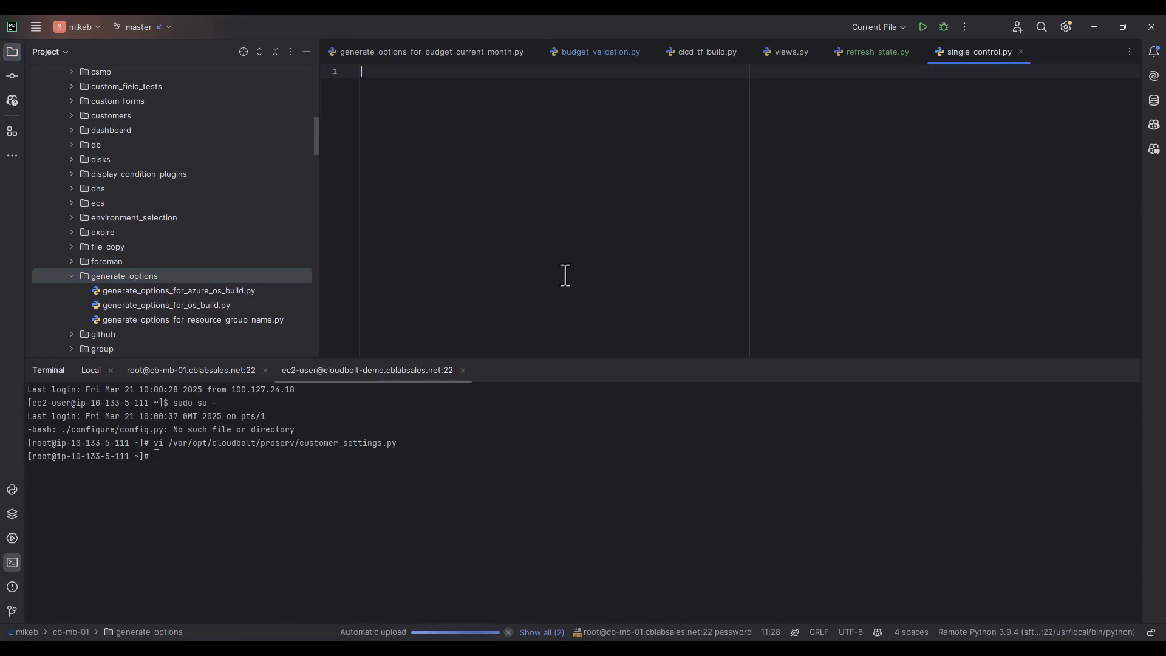
click(718, 361)
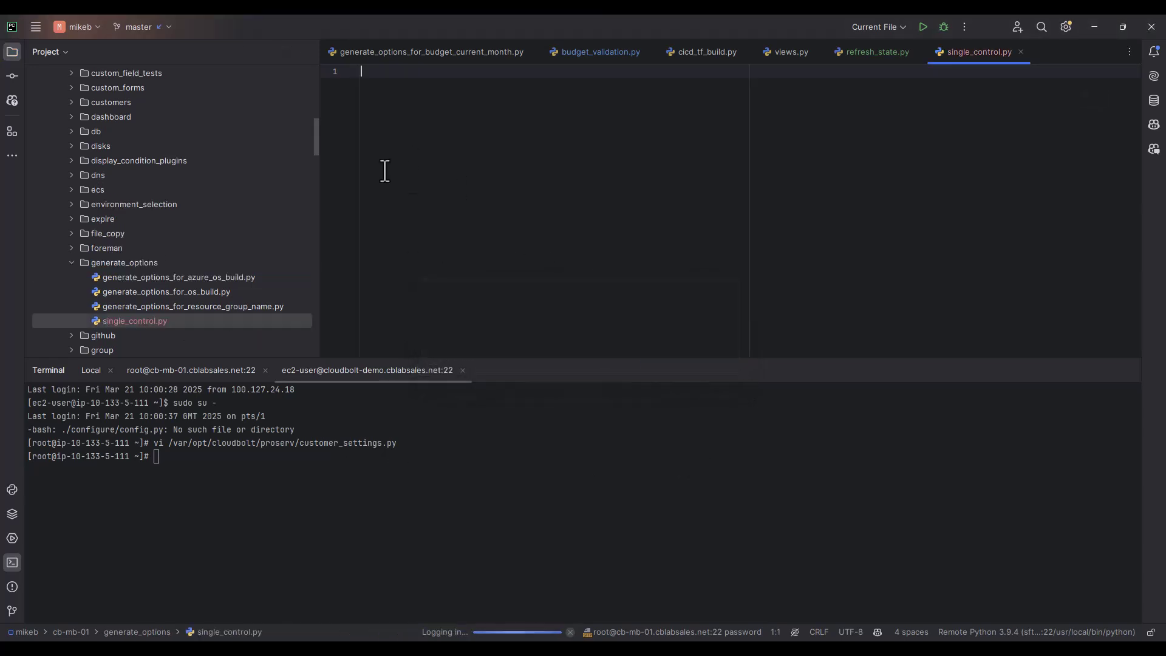
Step: Paste the copied get_options_list example code into the empty single_control.py file
key(ctrl+v)
scroll(692, 239, up, 2)
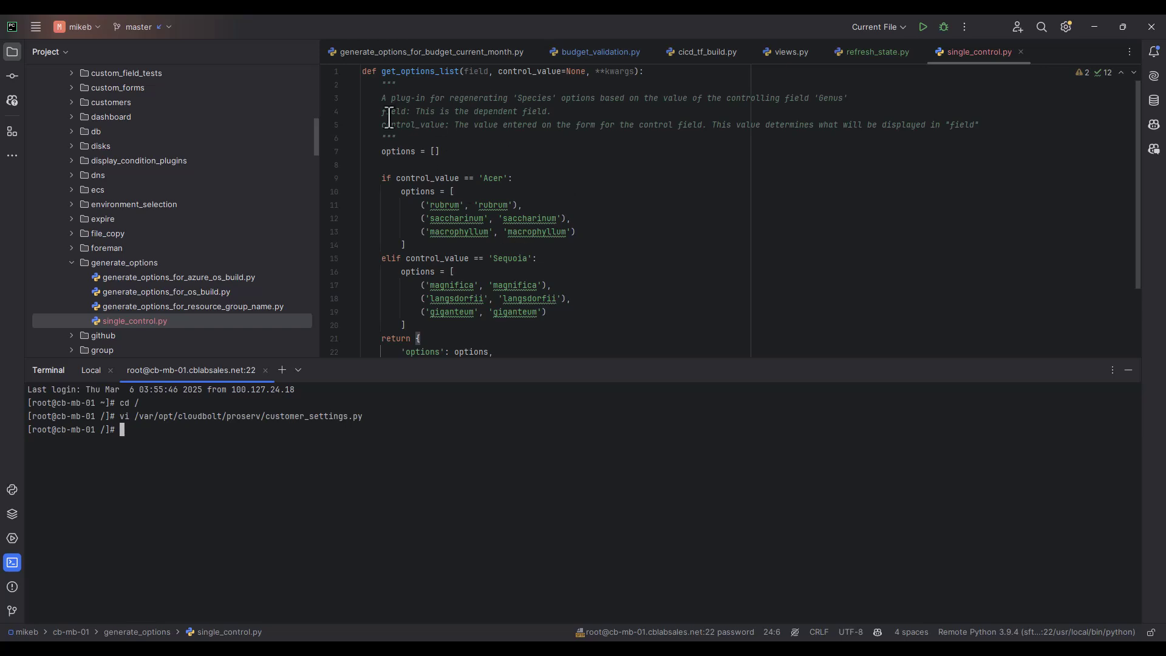
click(532, 129)
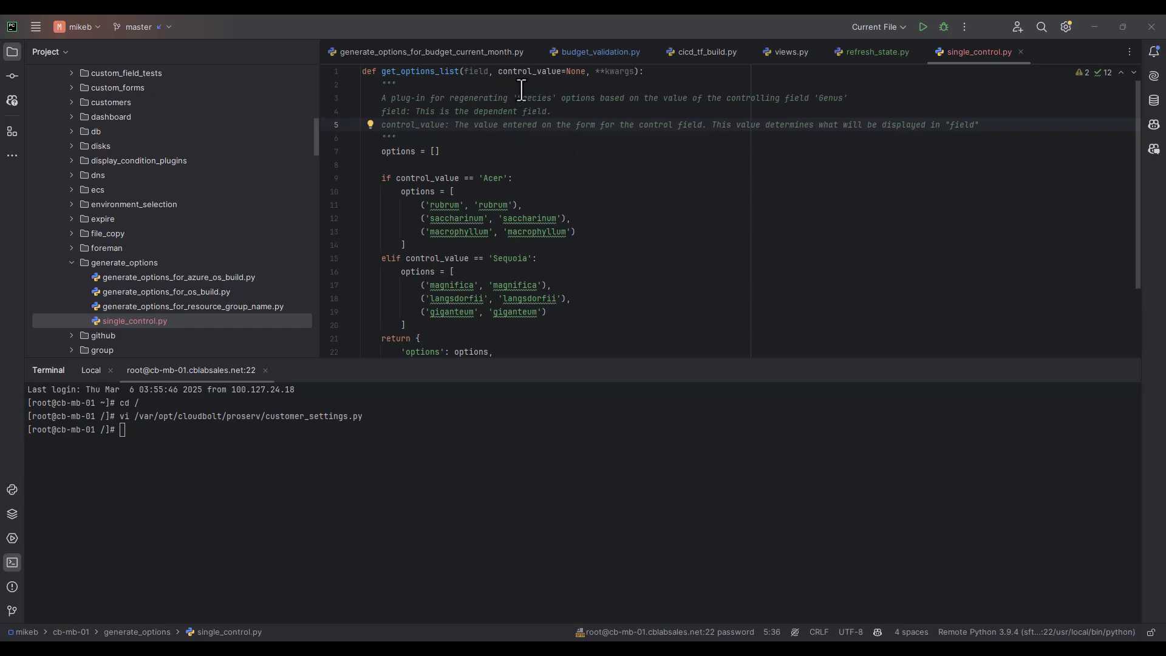
Step: Replace the control values 'Acer' and 'Sequoia' in the two conditions with '1' and '2'
click(497, 177)
double_click(497, 177)
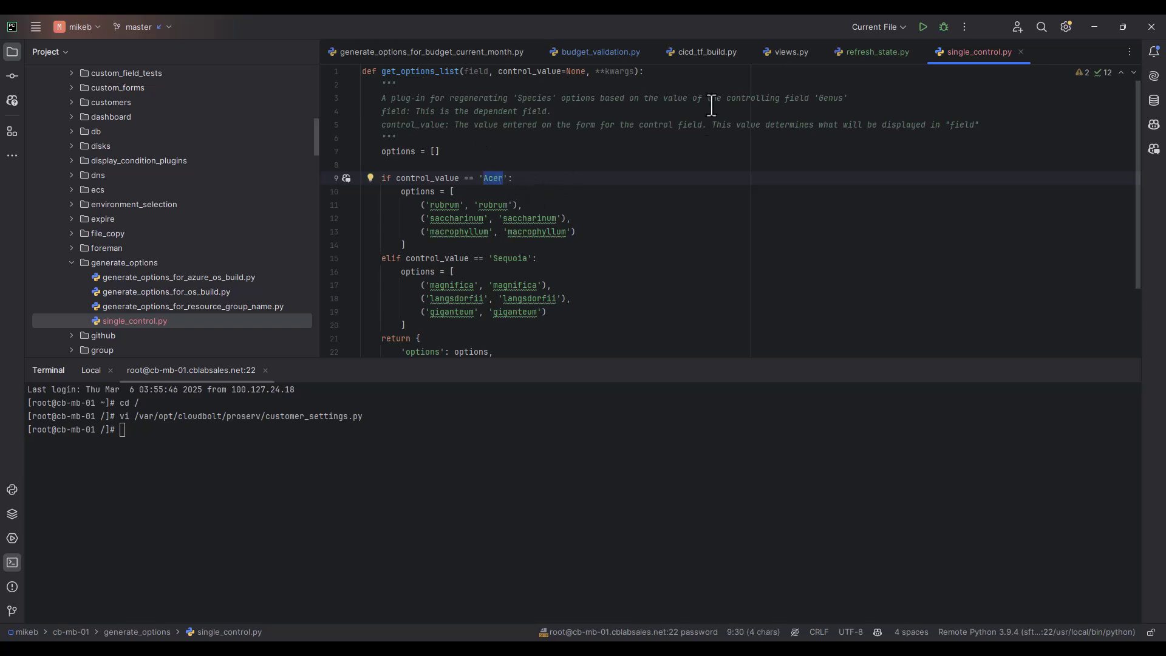
text(1)
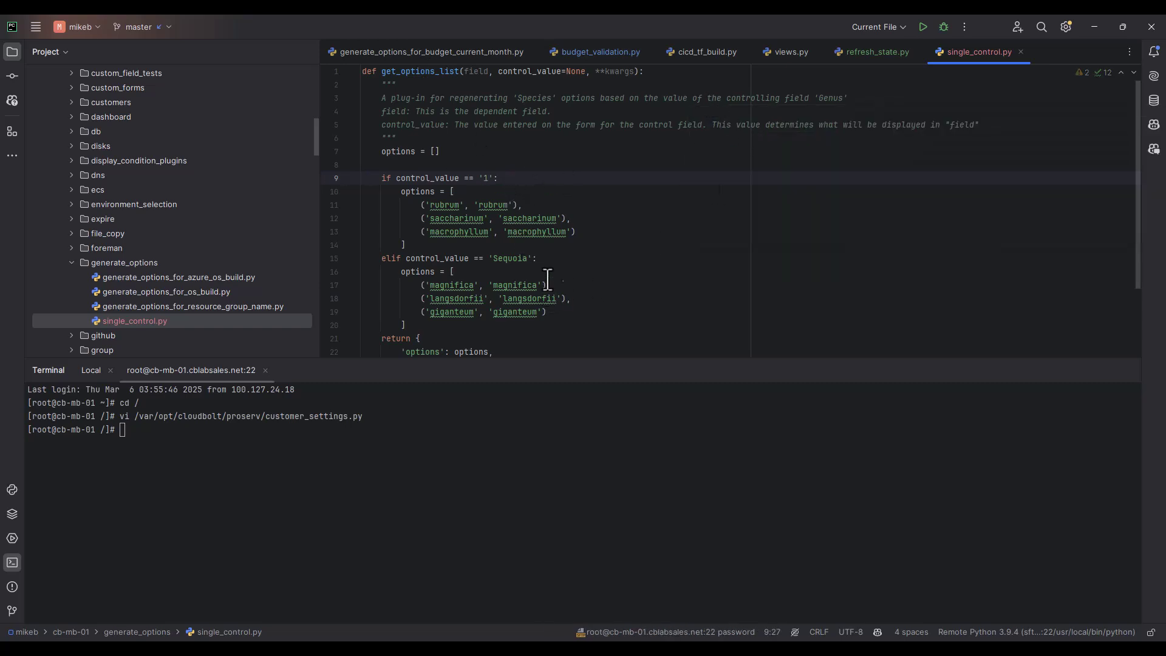
double_click(508, 261)
text(2)
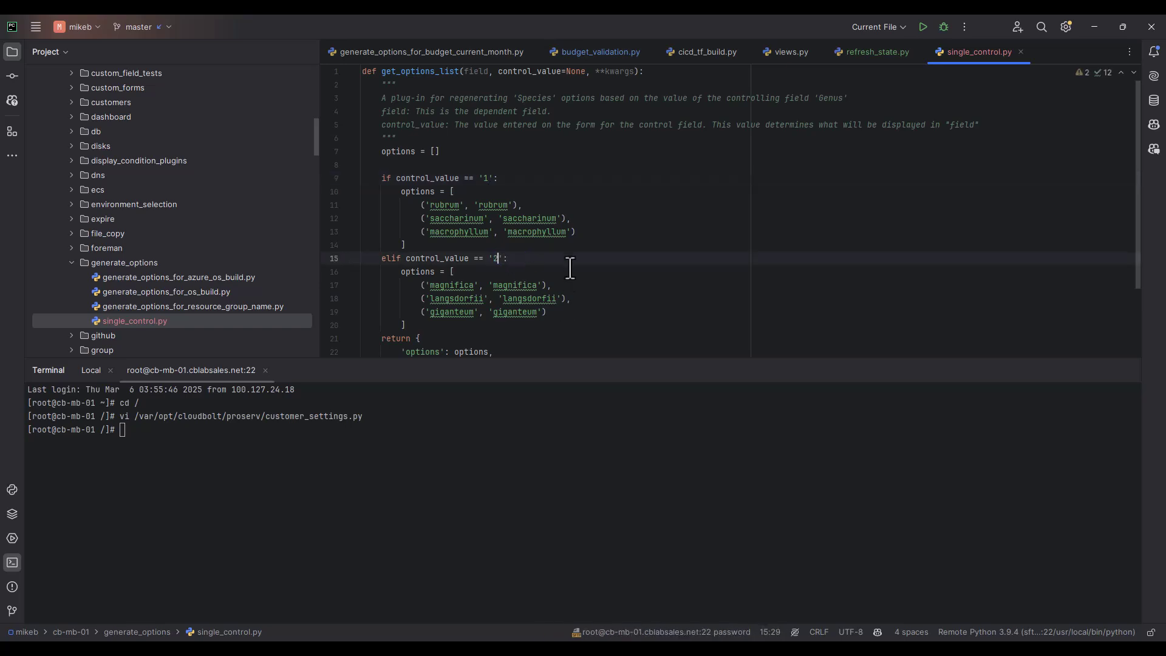
Step: Duplicate the elif block for control value '2' directly below it and set the copy's control value to '3'
scroll(562, 267, down, 3)
drag(406, 231, 382, 168)
key(ctrl+c)
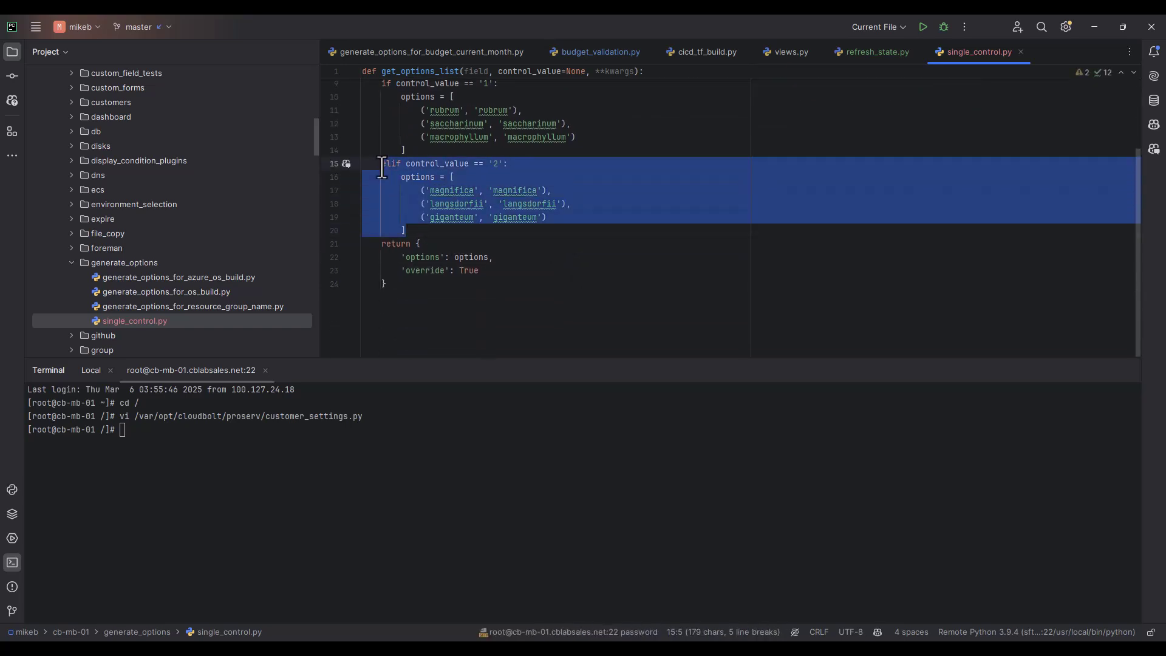
click(461, 230)
key(Return)
key(ctrl+v)
scroll(495, 255, up, 1)
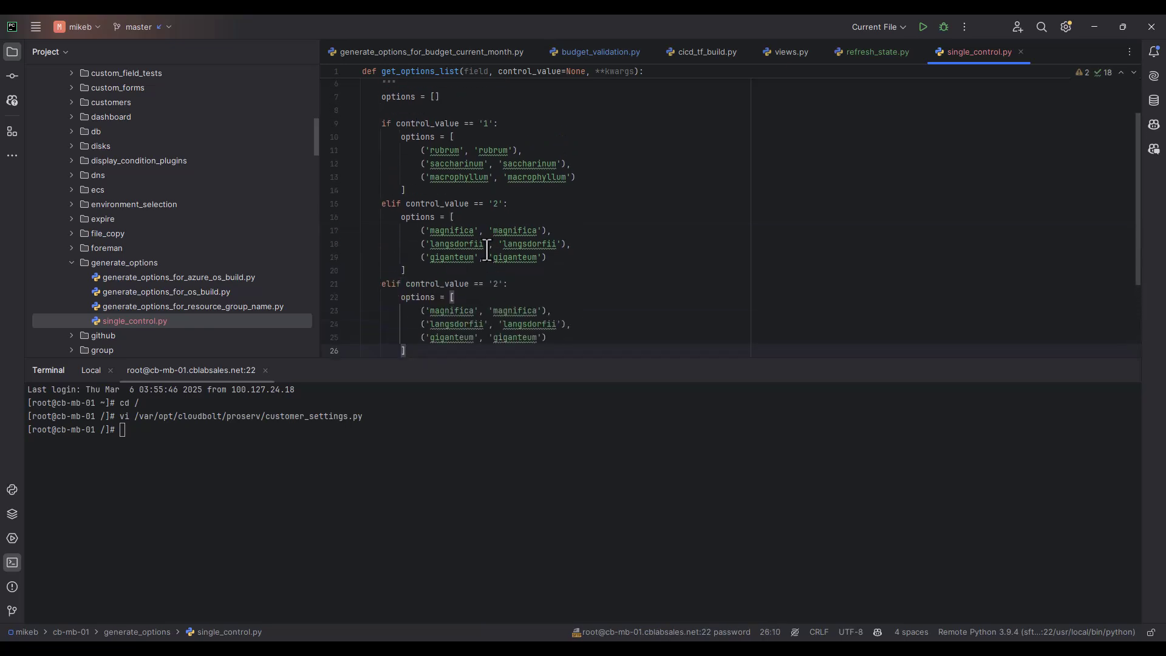
click(496, 285)
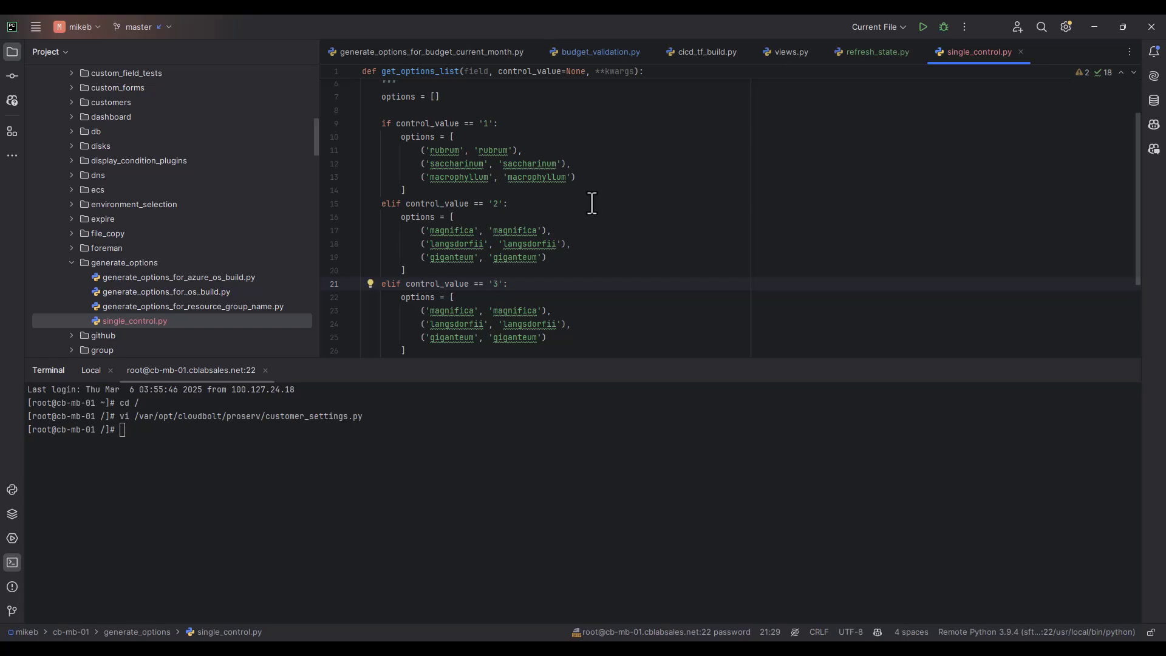
scroll(617, 208, up, 2)
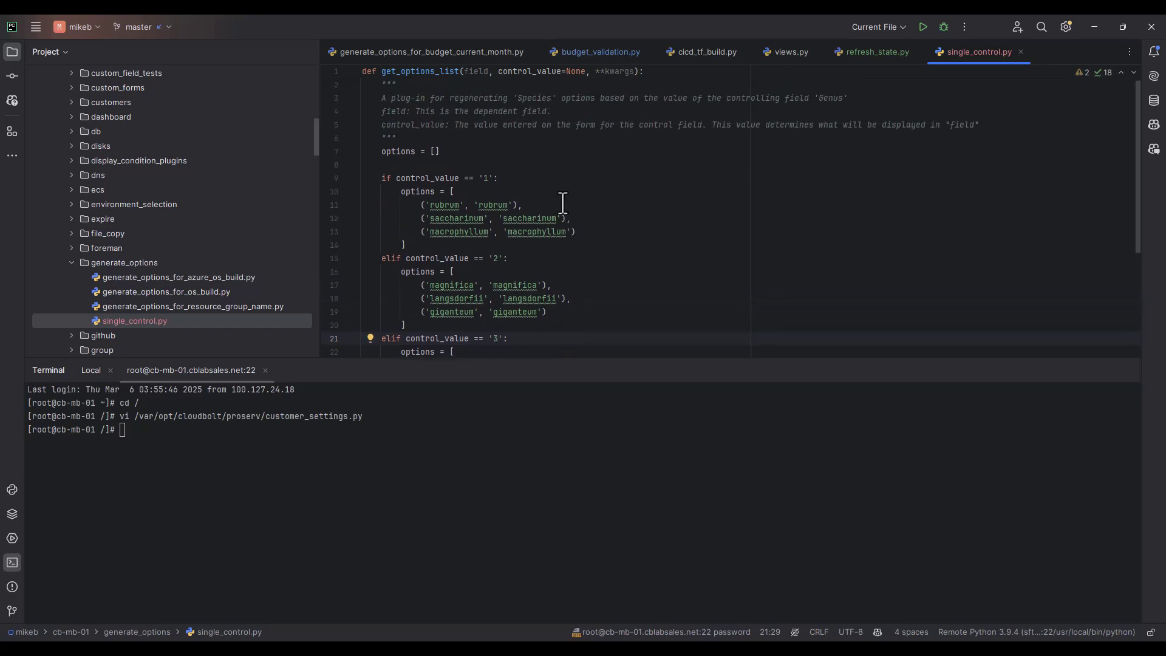
Step: Examine the function definition line in single_control.py, highlighting the whole signature and the get_options_list name
drag(363, 71, 645, 73)
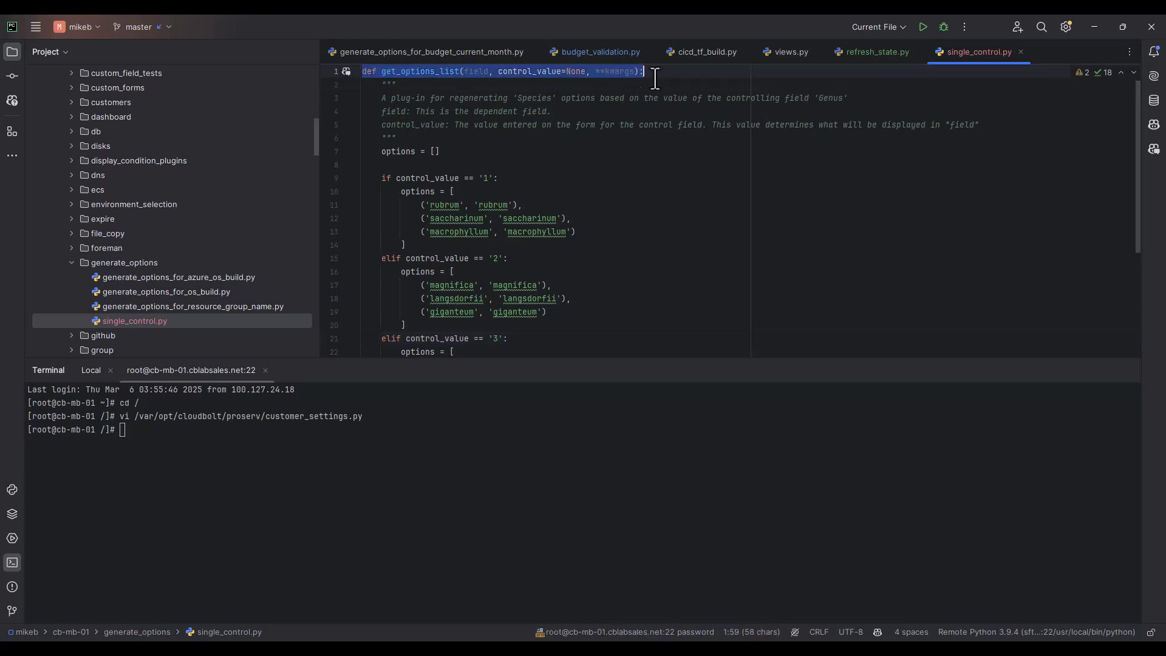
click(498, 77)
click(409, 71)
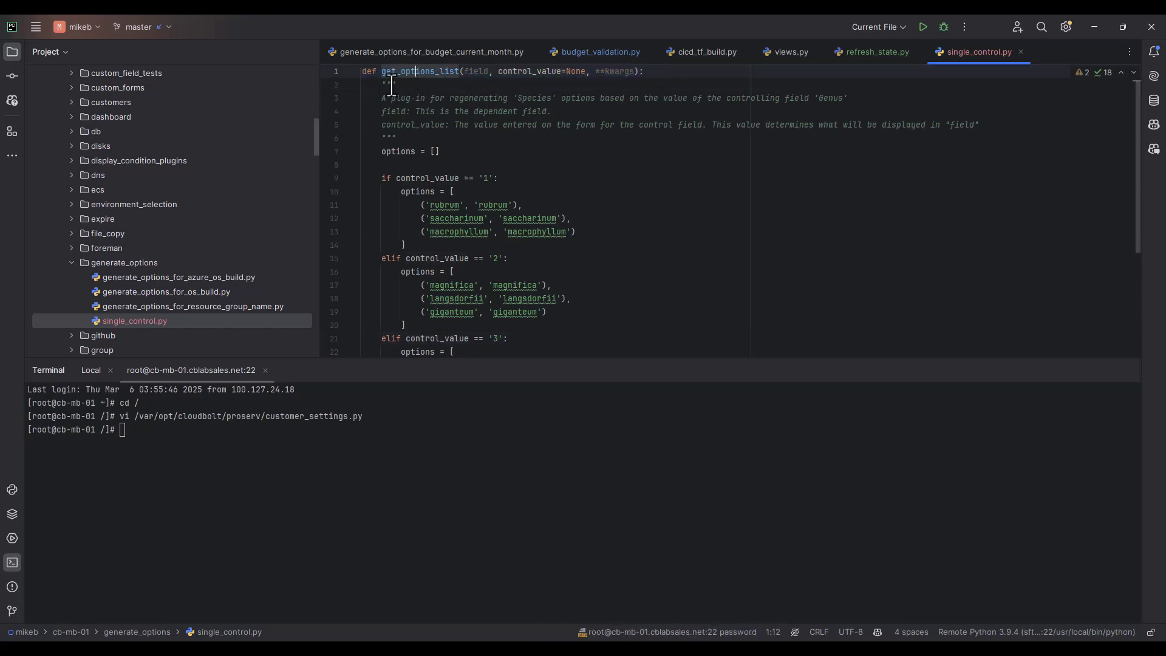
drag(382, 75, 460, 76)
click(452, 74)
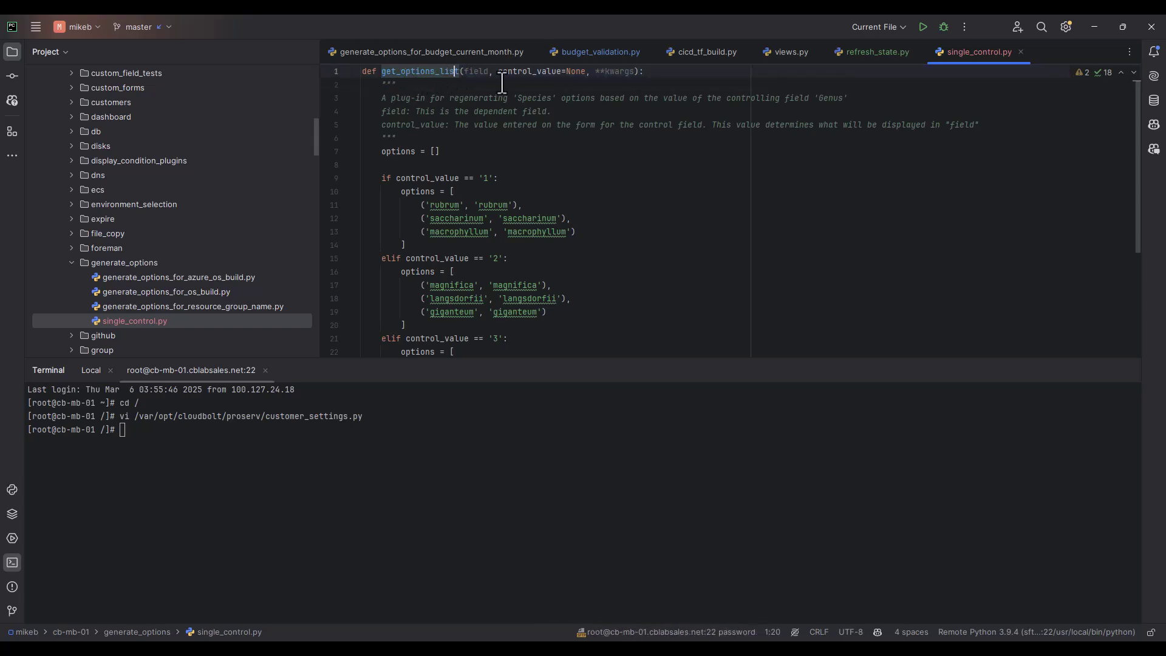
Step: Examine the control_value=None argument in the get_options_list signature by highlighting it
click(498, 71)
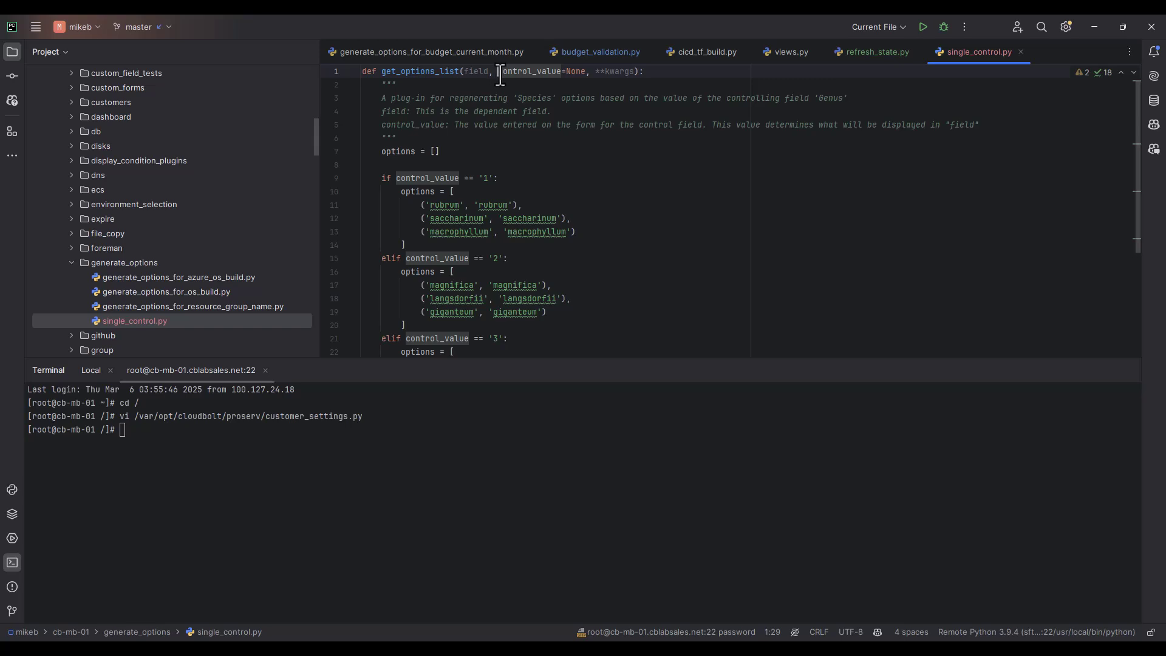
key(ctrl+w)
key(ctrl+w)
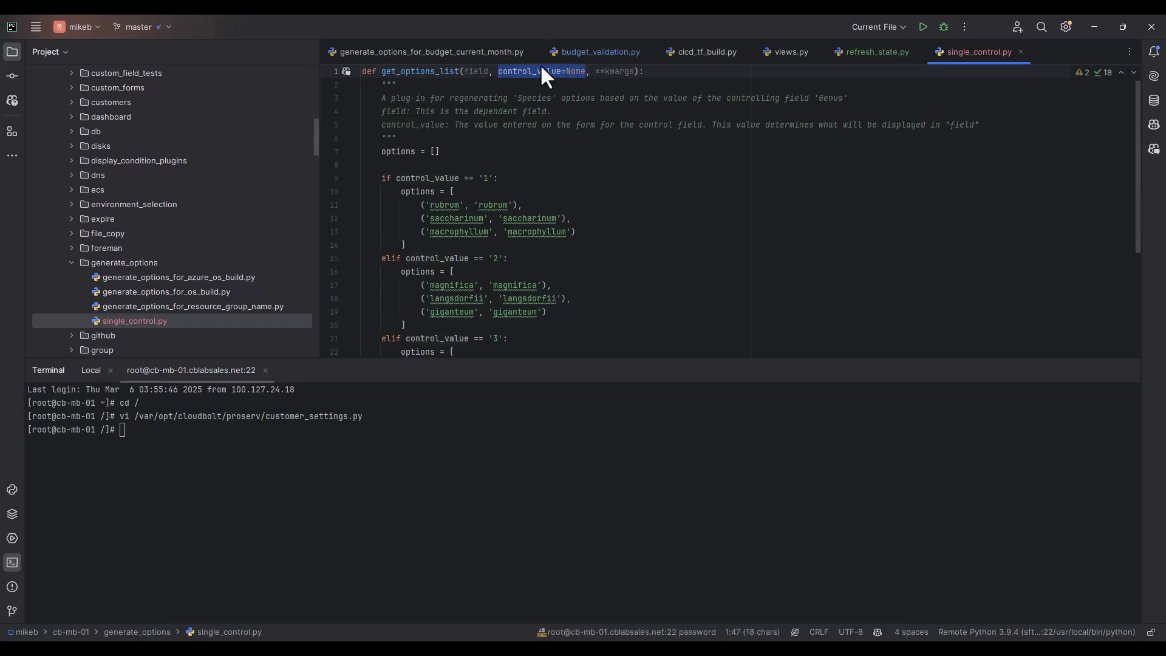
click(538, 66)
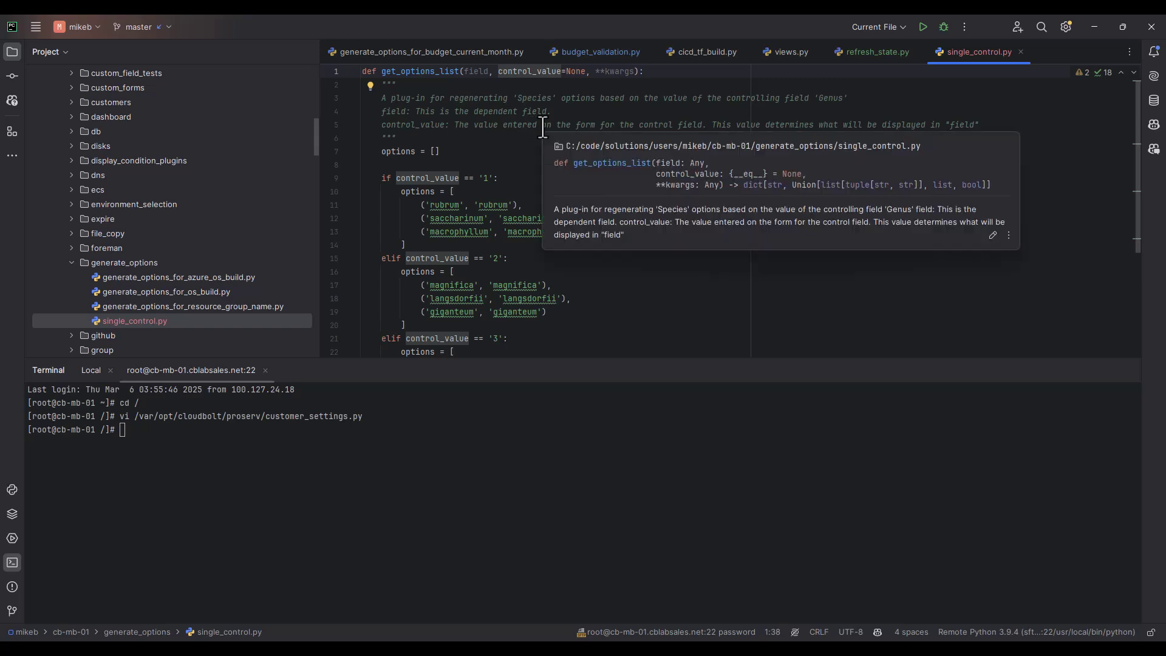
Step: Replace the tuple options for control value '1' with the single-line list ["A", "B", "C"]
click(516, 205)
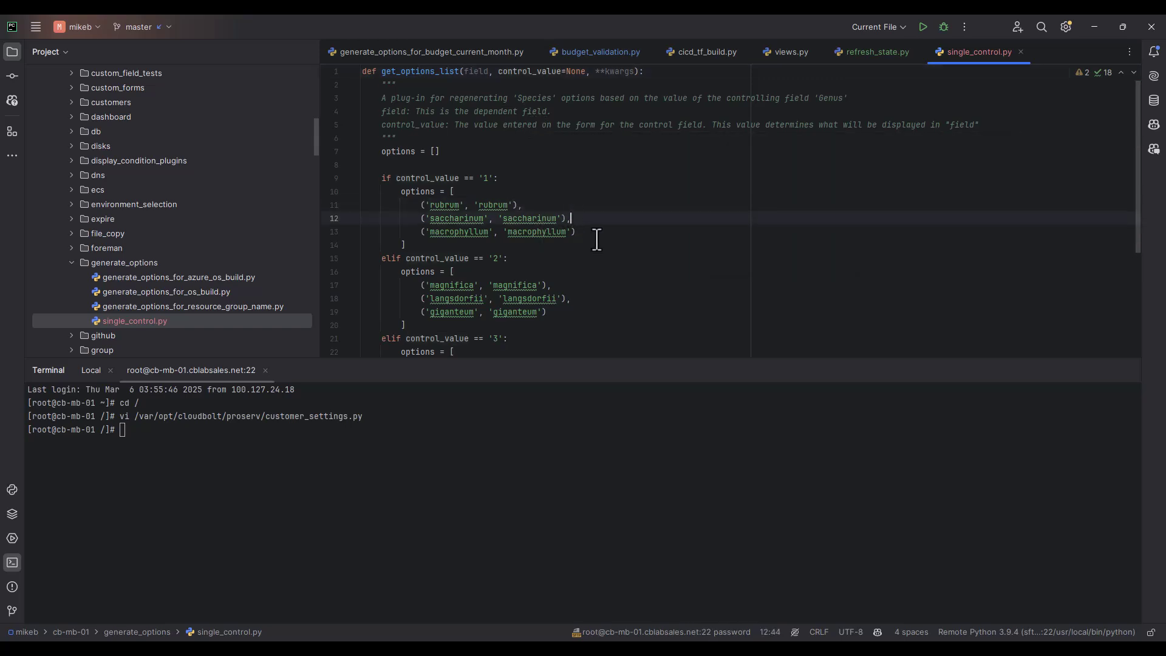
drag(584, 232, 391, 205)
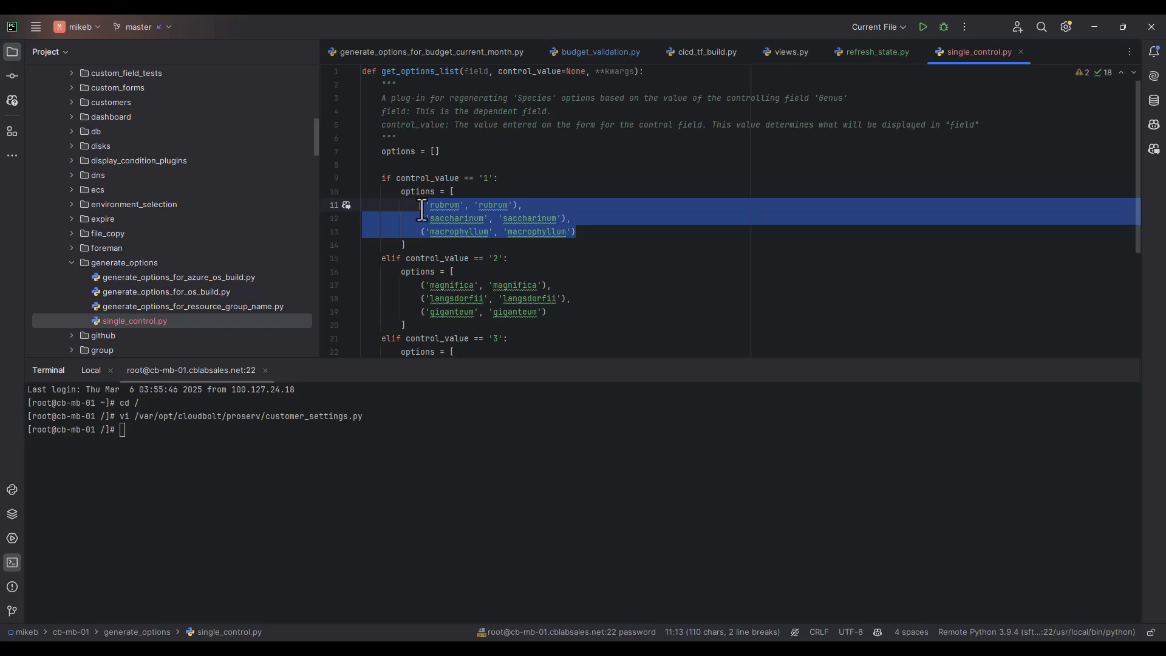
key(BackSpace)
key(BackSpace)
key(BackSpace)
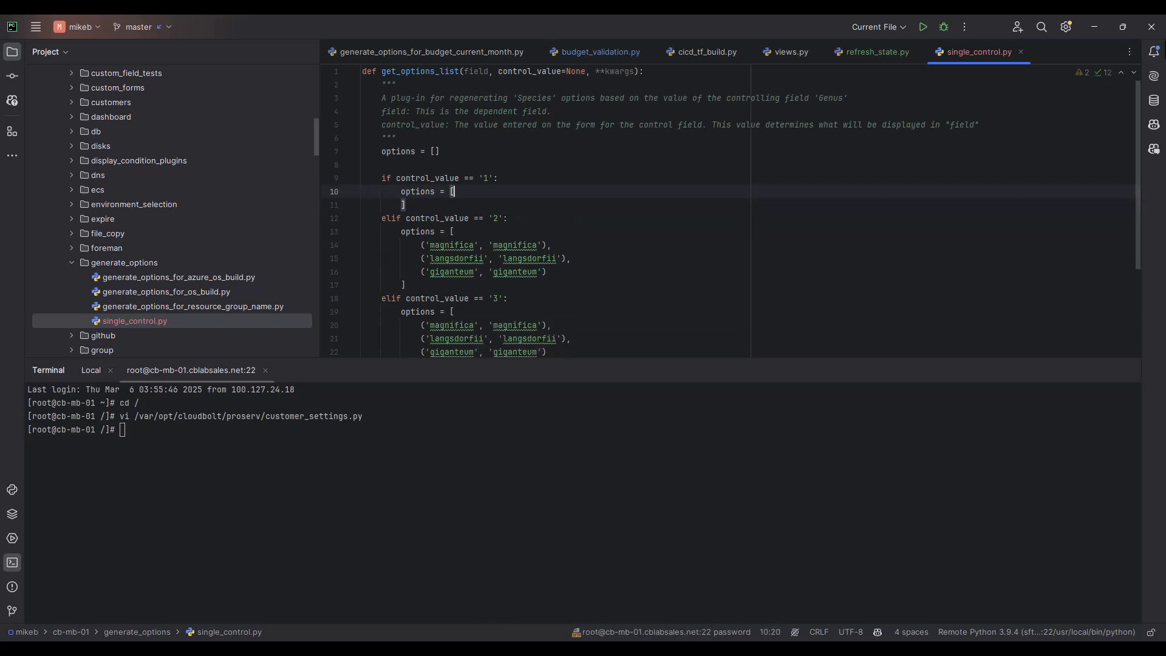
key(Delete)
key(Delete)
key(Delete)
key(Delete)
key(Delete)
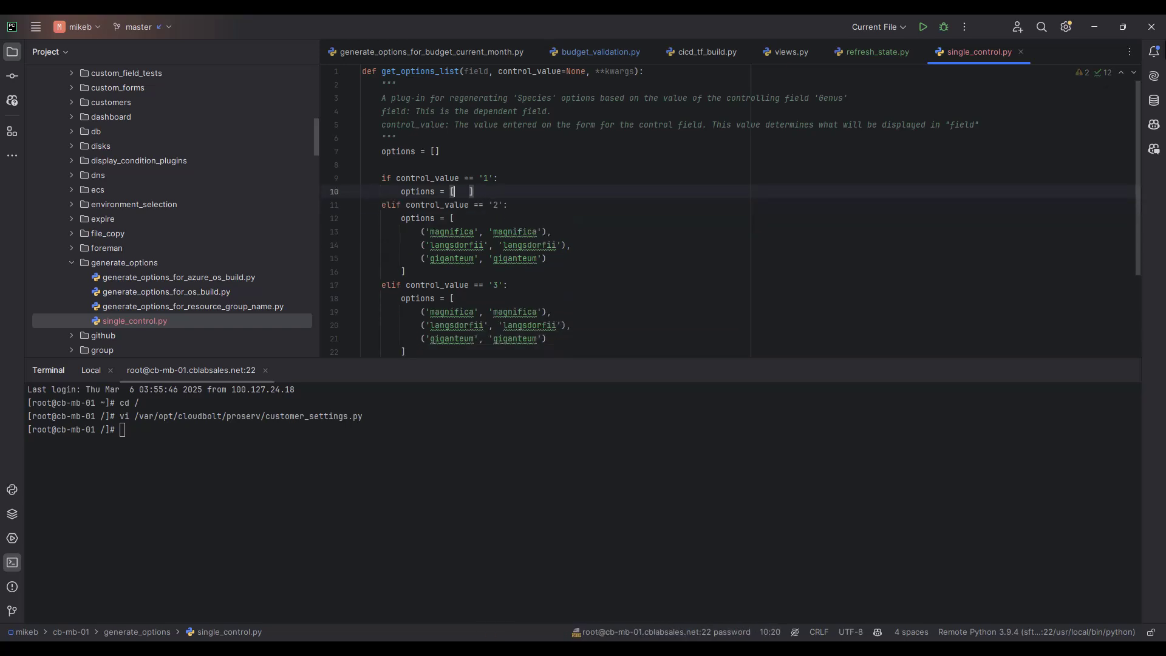
text("A)
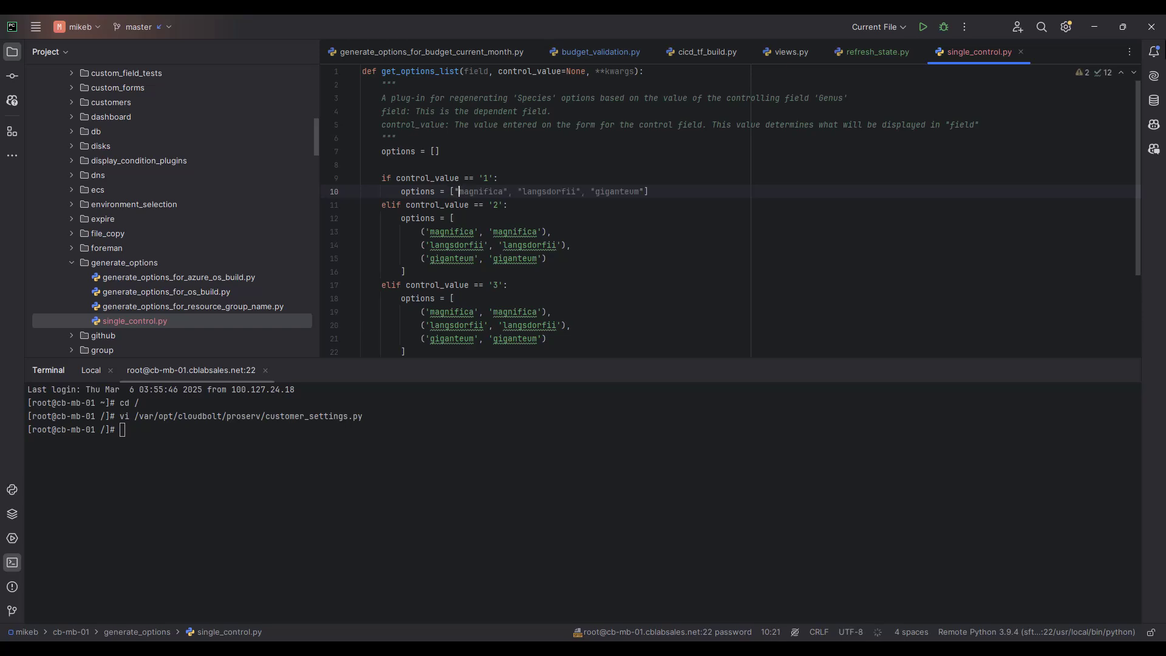
text(", "B", "C")
key(Tab)
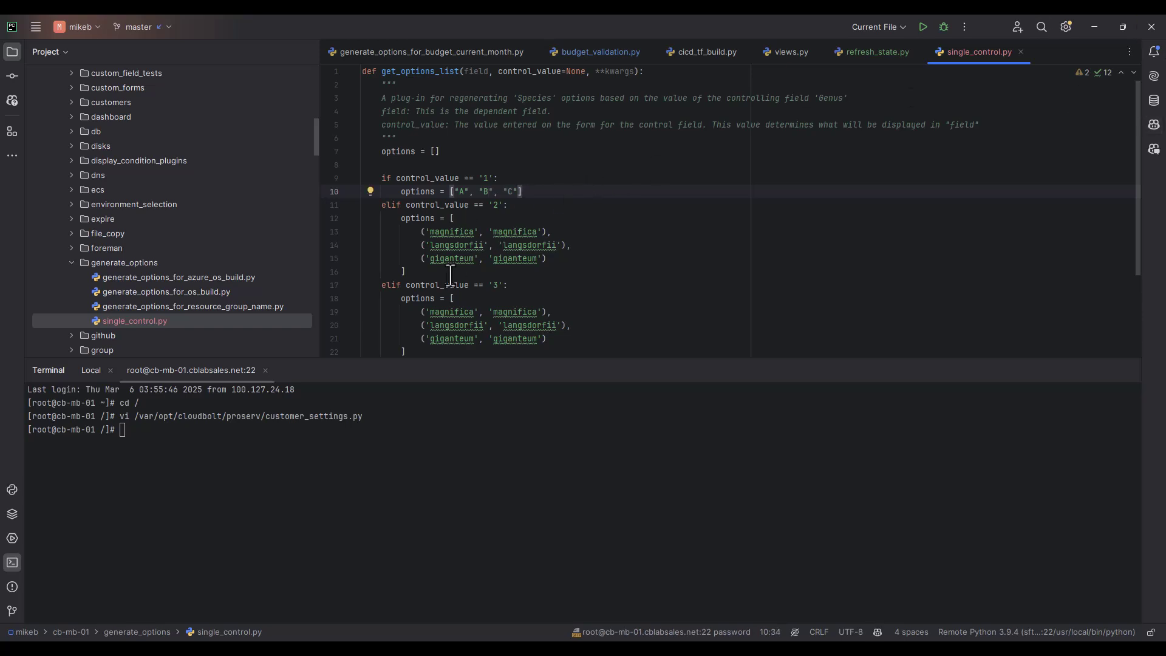
Step: Replace the tuple options for control value '2' with the single-line list ["D", "E", "F"]
drag(554, 264, 472, 220)
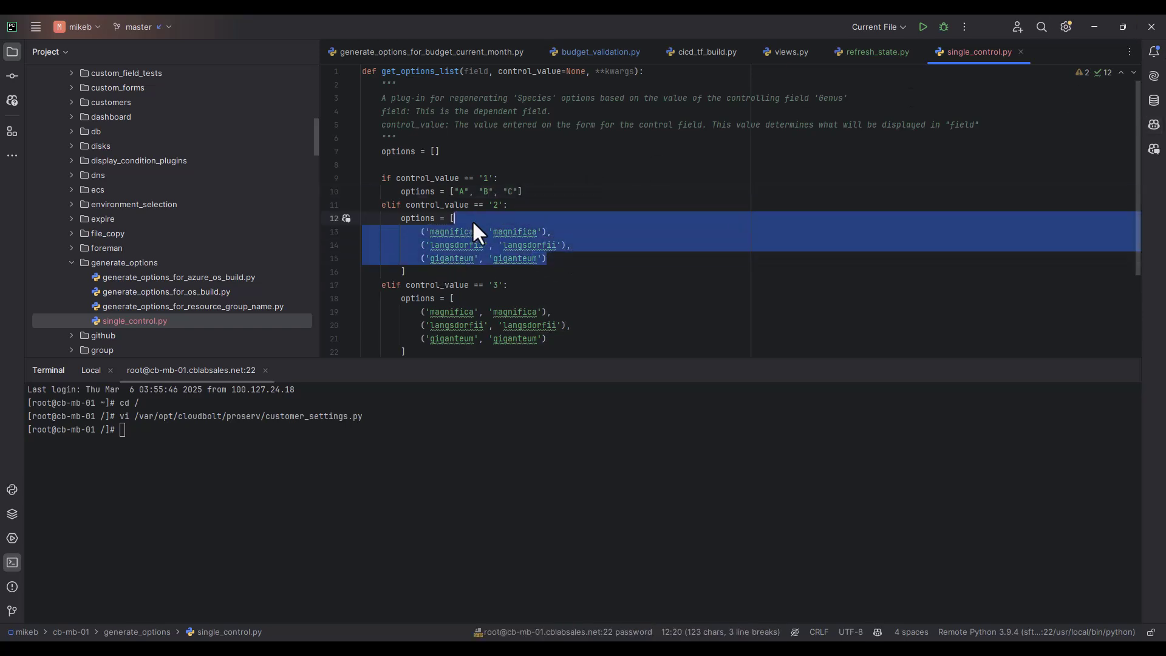
key(BackSpace)
key(Delete)
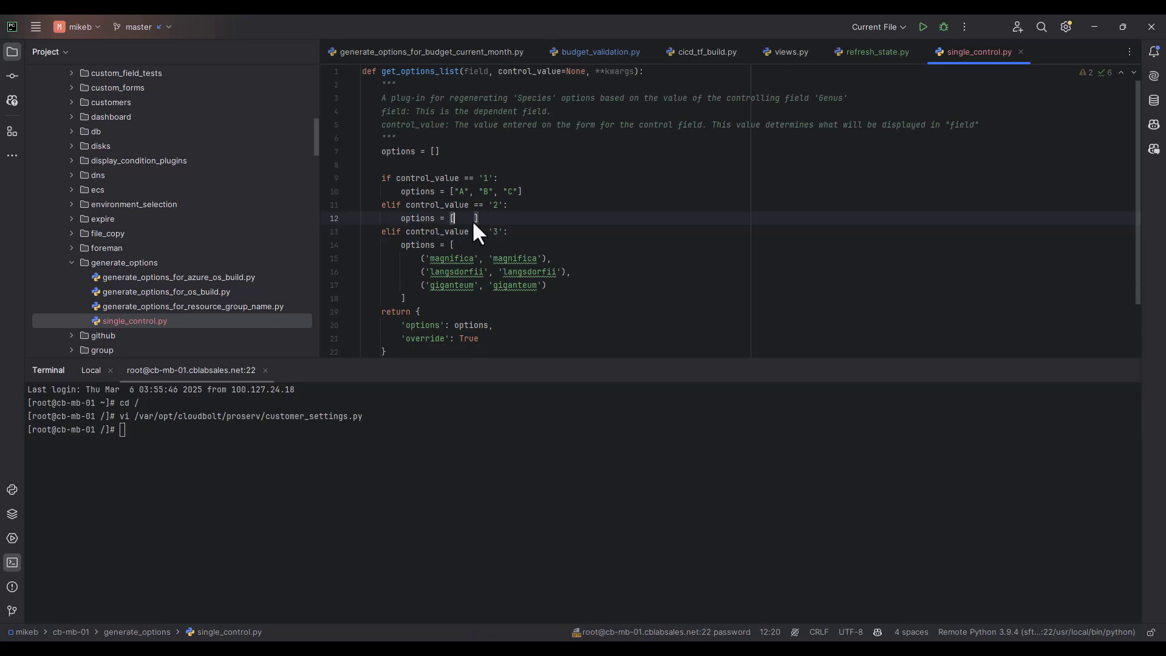
text("D", )
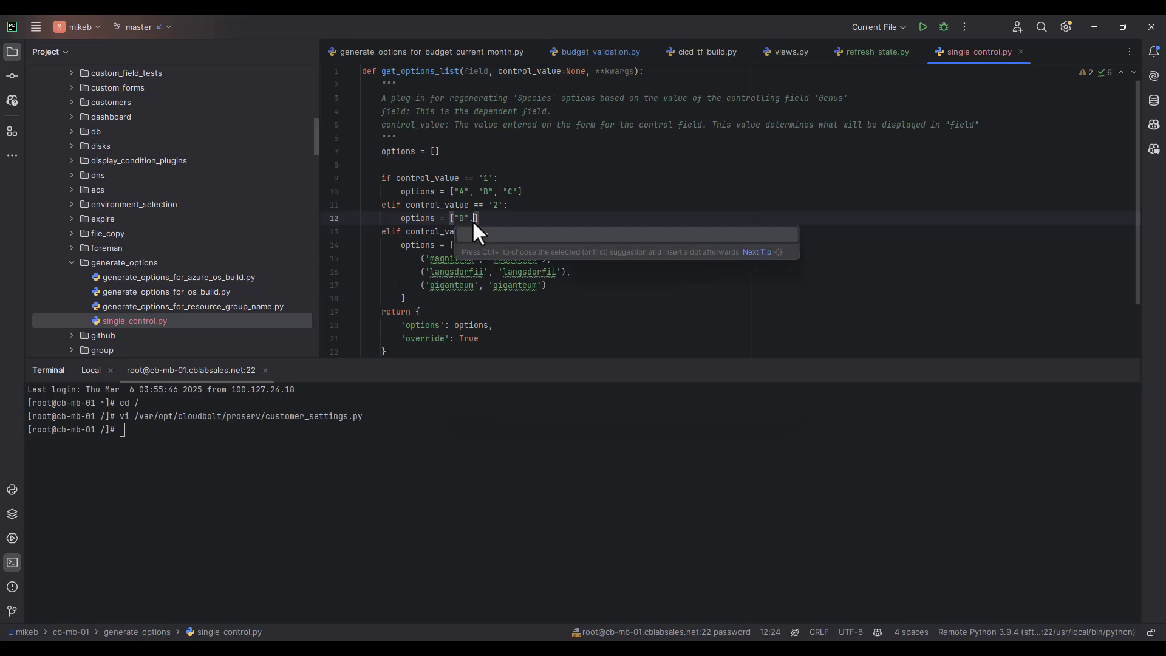
text("E", "F"])
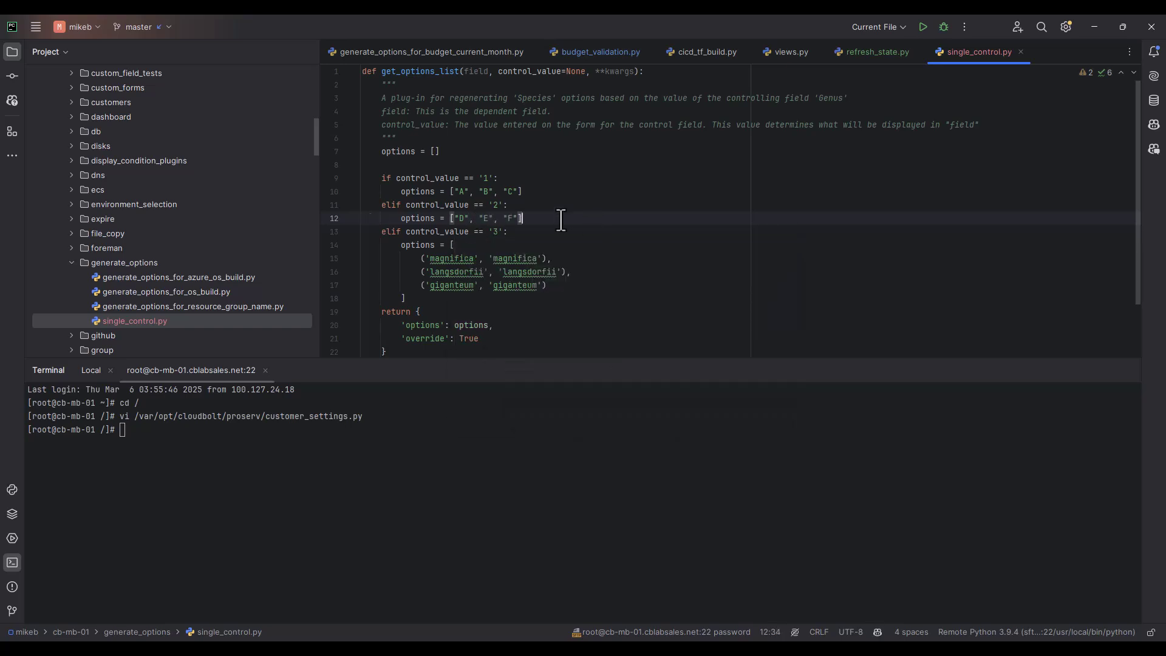
Step: Copy the control value '2' options line over the '3' options block and change its list to ["G", "H", "I"]
drag(544, 222, 401, 216)
key(ctrl+c)
drag(446, 303, 365, 242)
key(ctrl+v)
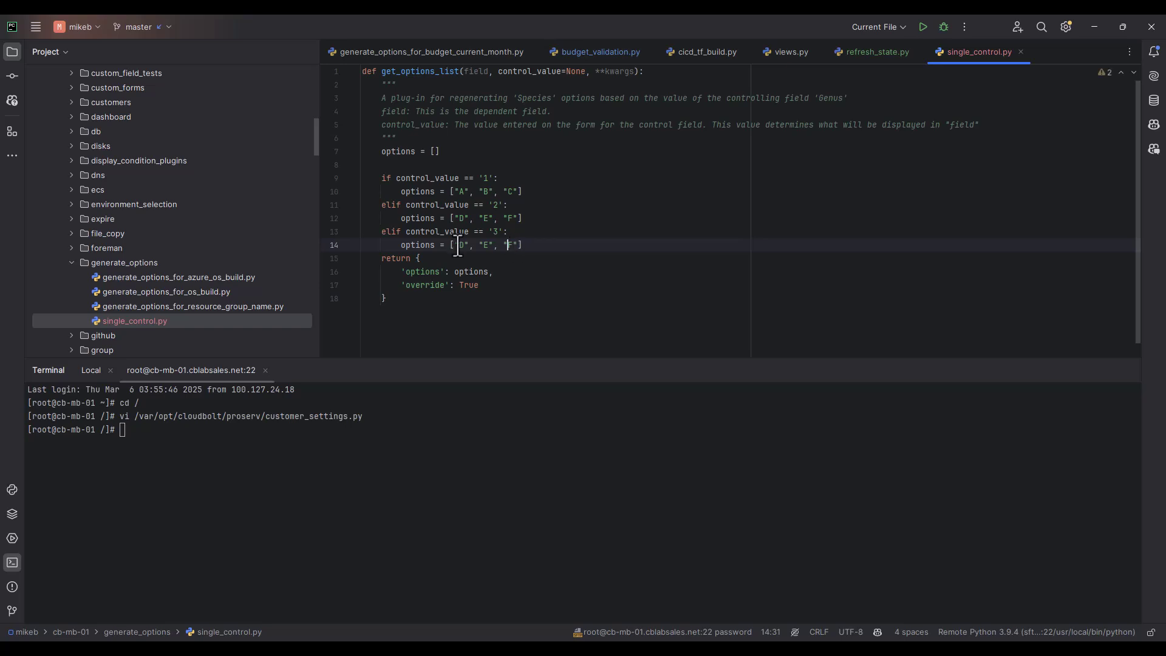
drag(518, 246, 459, 249)
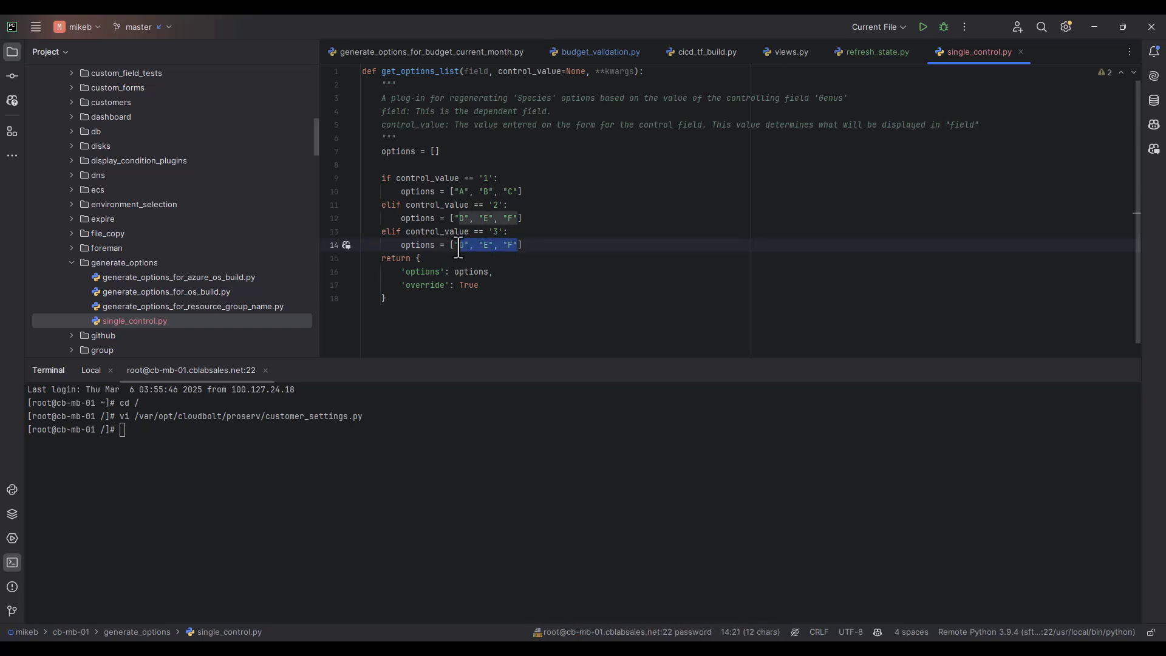
text(G", "H", "I"])
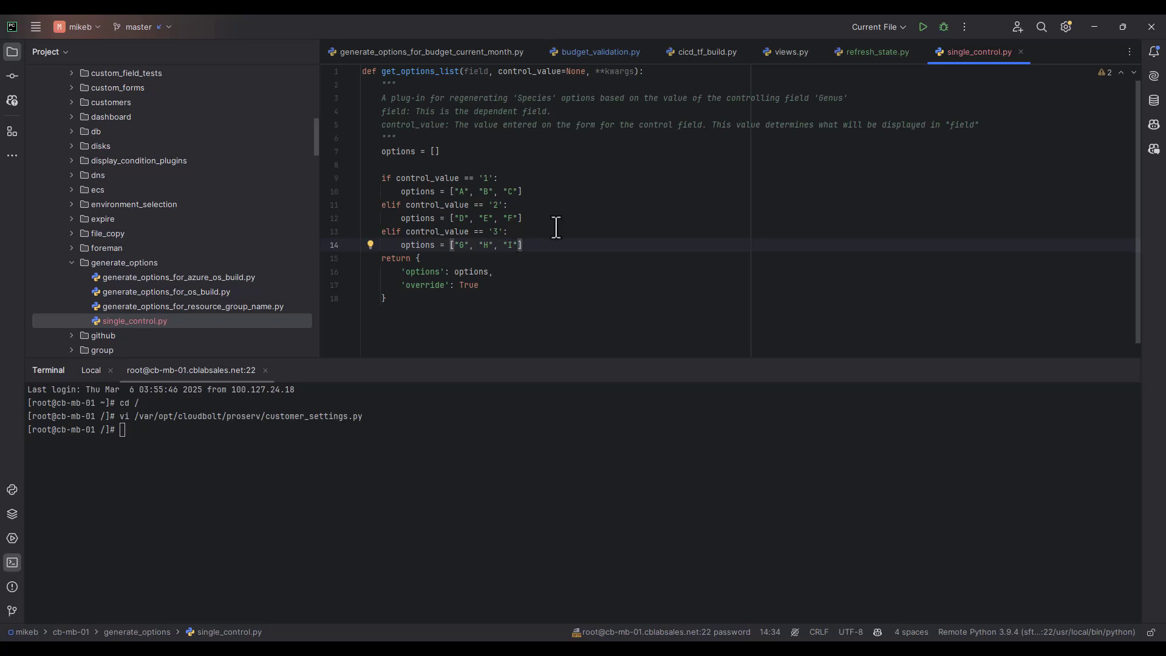
Step: Highlight the returned dictionary and look through the Parameter Options documentation in Chrome for an explanation of its format
click(414, 258)
drag(414, 258, 425, 299)
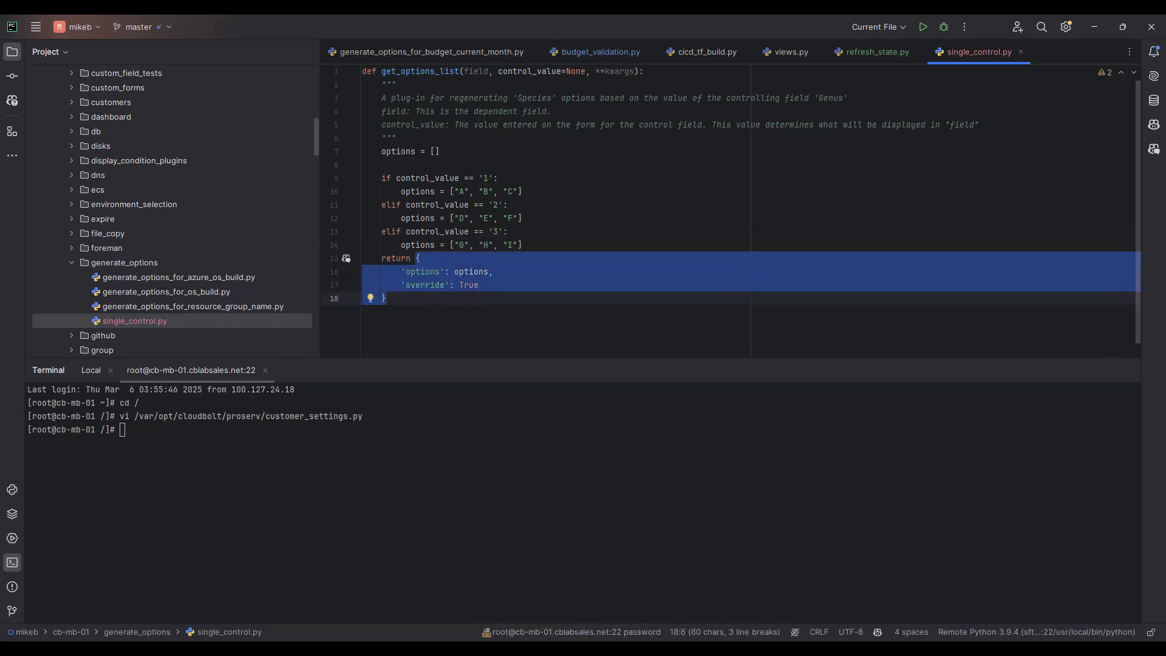
mouse_move(774, 649)
click(810, 594)
scroll(618, 398, up, 20)
scroll(606, 392, down, 20)
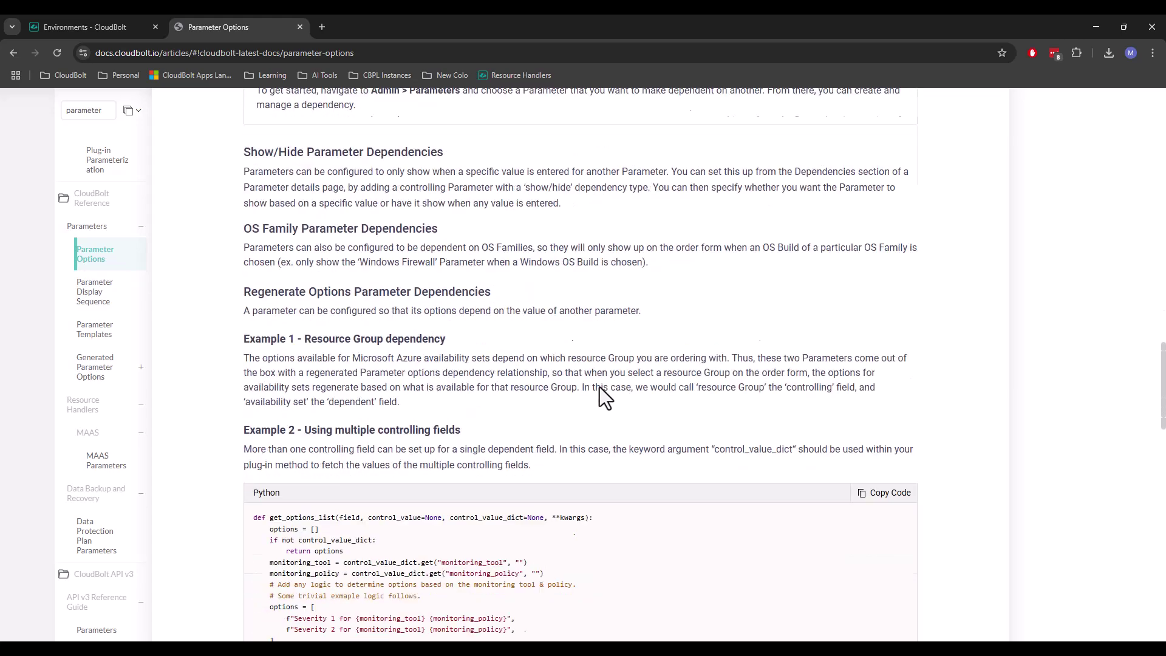
scroll(601, 394, down, 15)
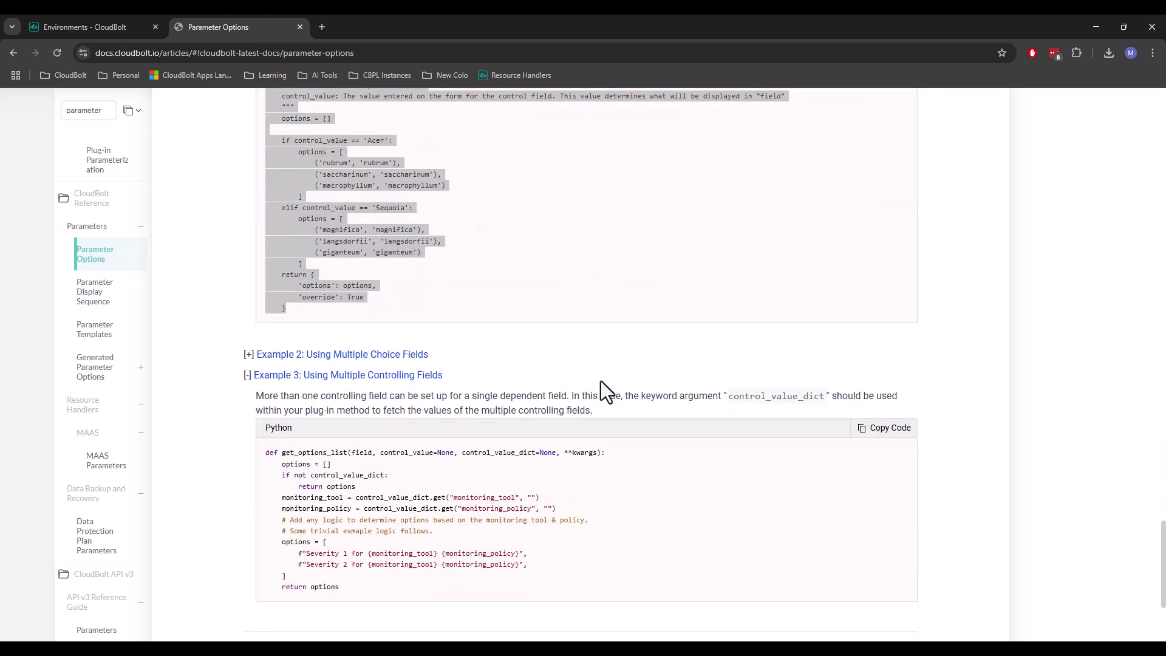
scroll(601, 379, down, 4)
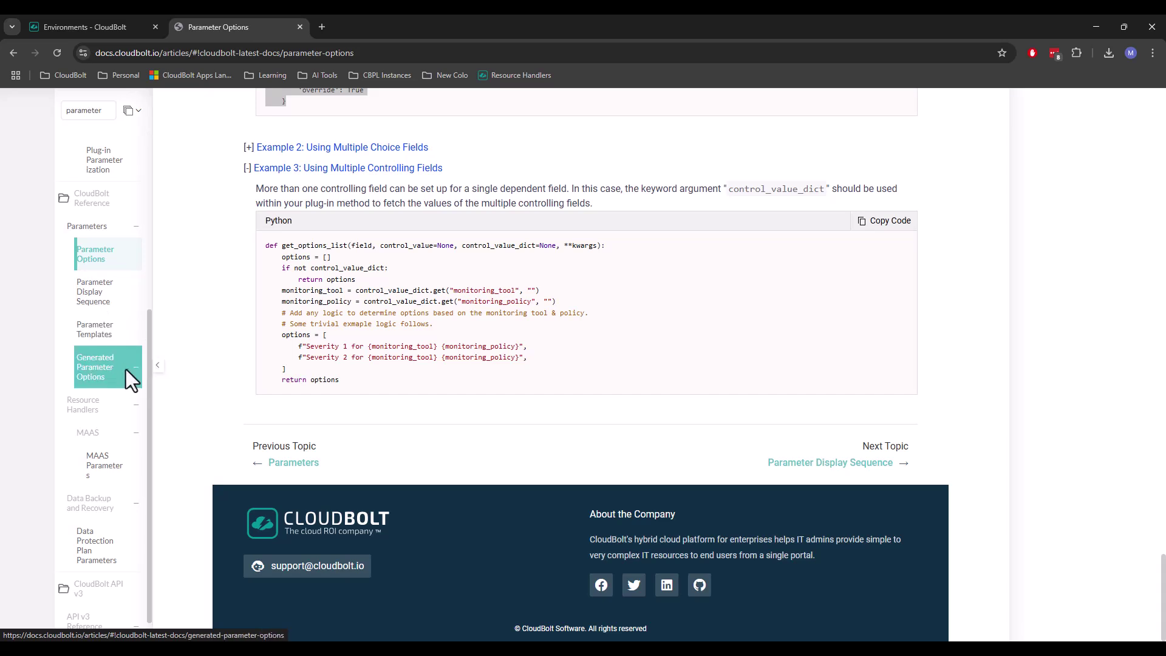
Step: Clear the documentation's topic filter and read the dictionary keys on the Advanced Option Returns page under Generated Parameter Options
double_click(98, 110)
key(BackSpace)
scroll(134, 273, down, 2)
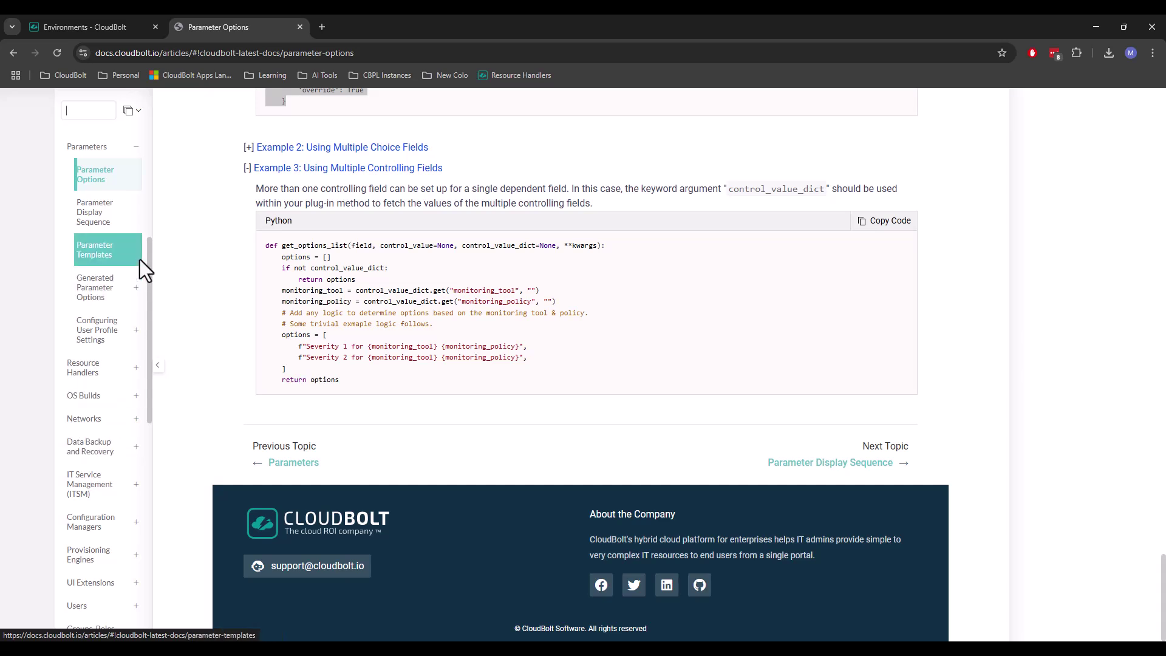
click(136, 294)
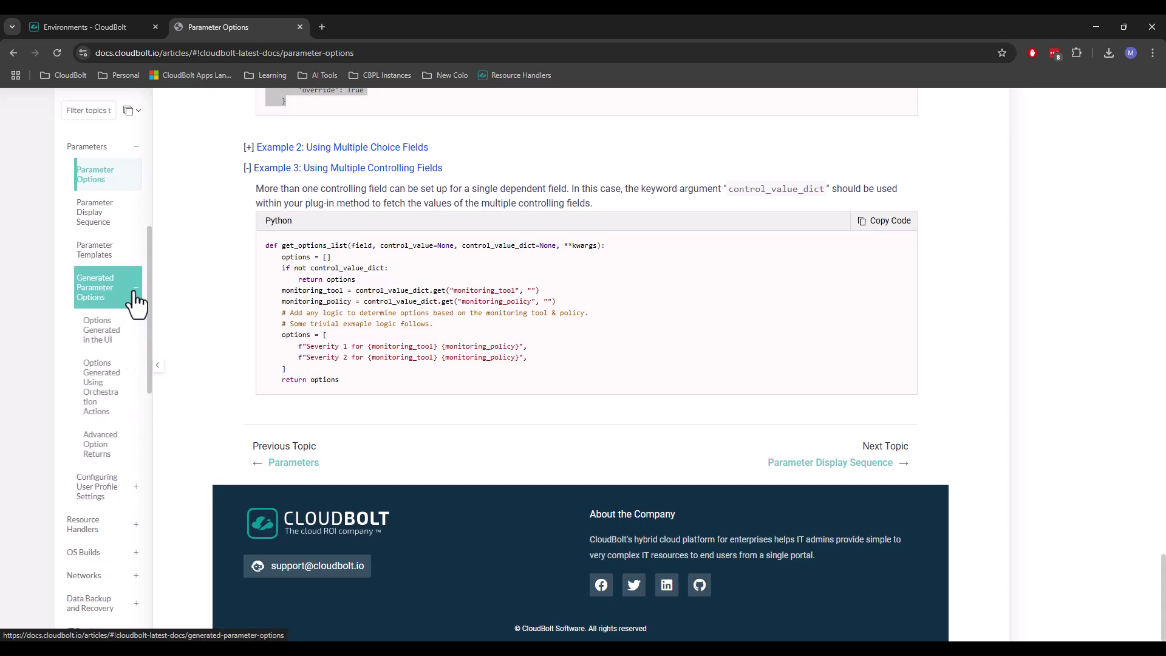
click(110, 443)
scroll(746, 371, down, 5)
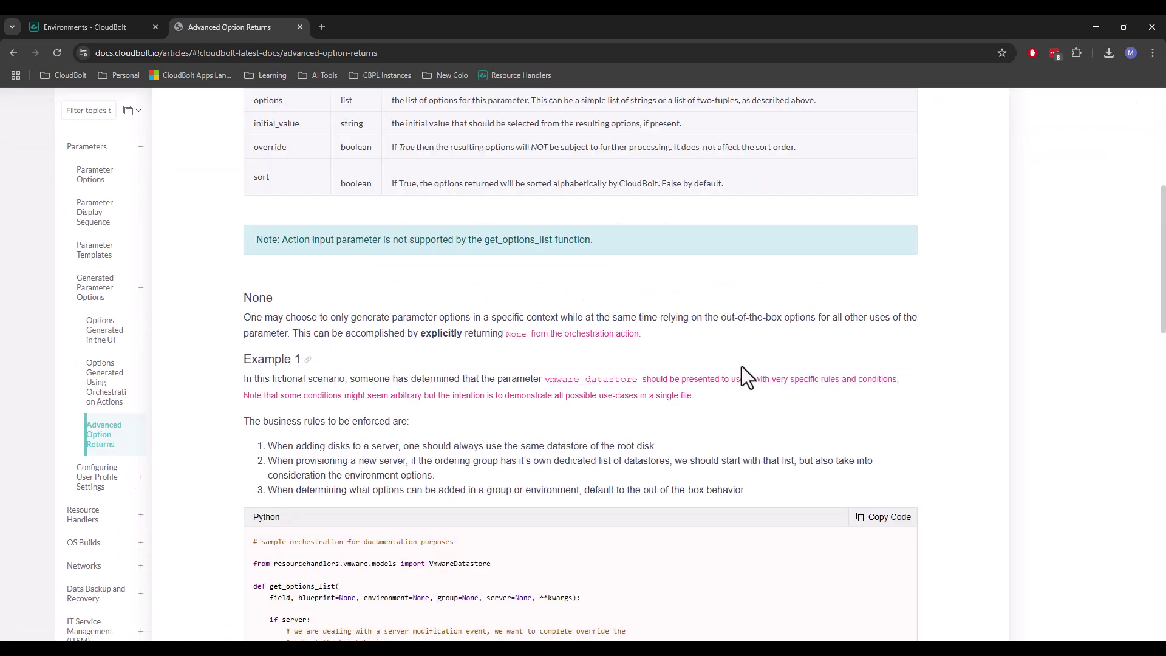
scroll(741, 369, up, 4)
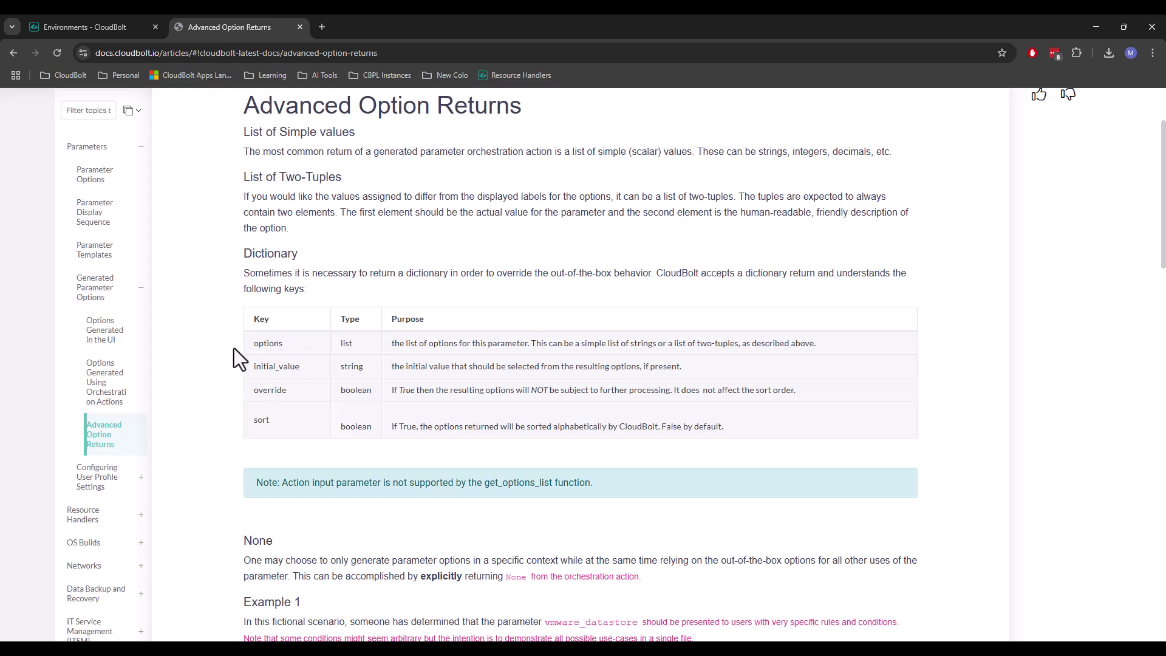
Step: Switch back to single_control.py in PyCharm and examine the 'override': True entry of the returned dictionary
click(107, 23)
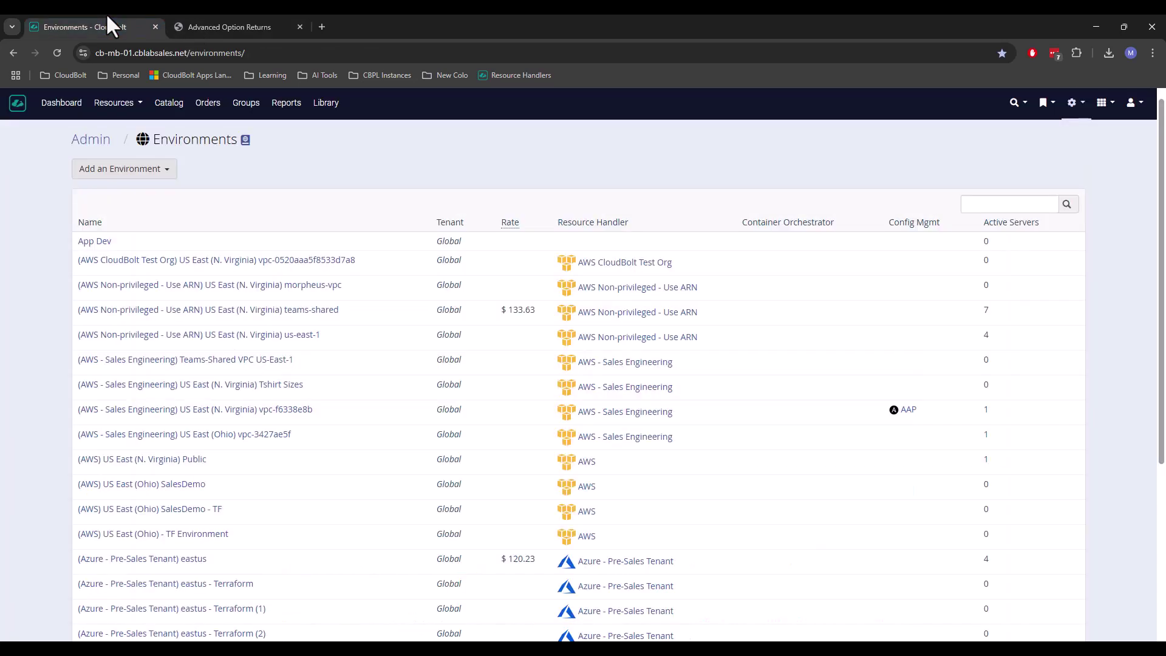
click(187, 23)
click(682, 636)
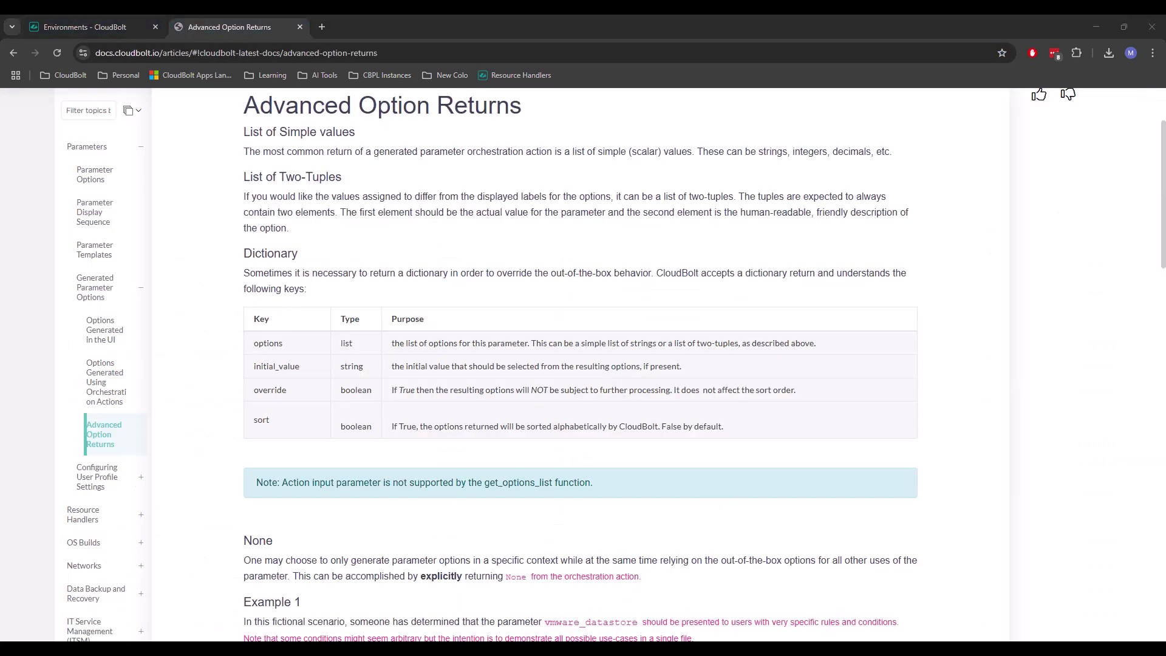
click(486, 286)
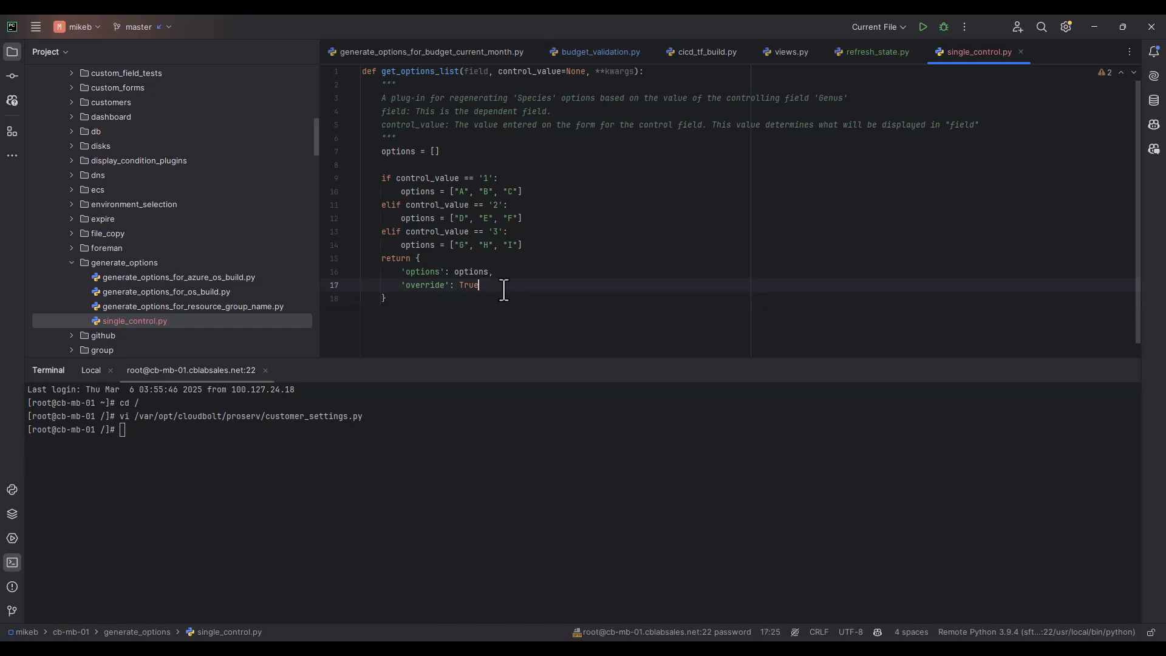
drag(487, 286, 360, 284)
click(479, 286)
mouse_move(461, 287)
click(812, 494)
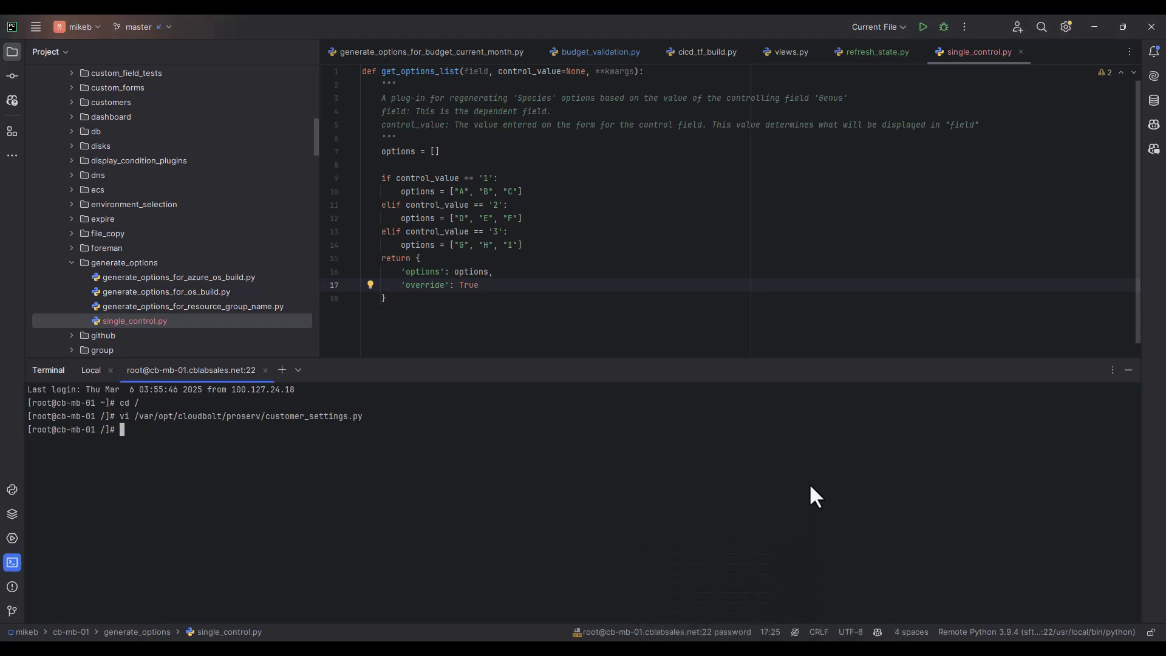
click(515, 289)
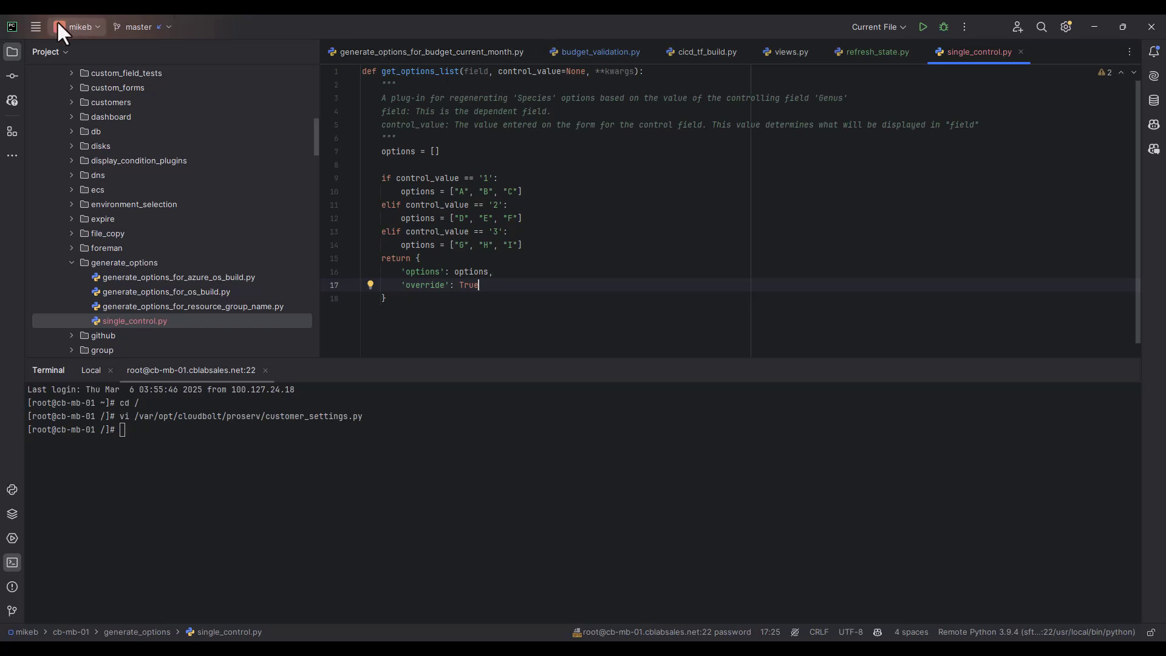
click(35, 27)
click(36, 27)
click(63, 265)
Step: Switch to the CloudBolt site in Chrome and open the Parameters administration page
click(771, 648)
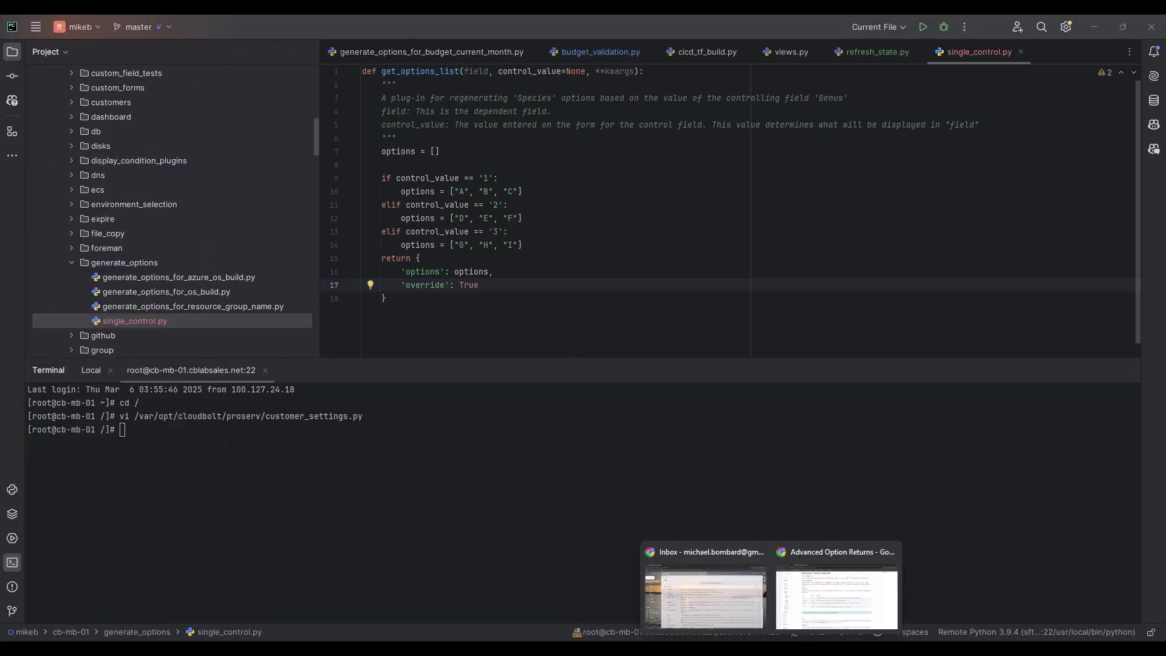
click(841, 594)
click(91, 26)
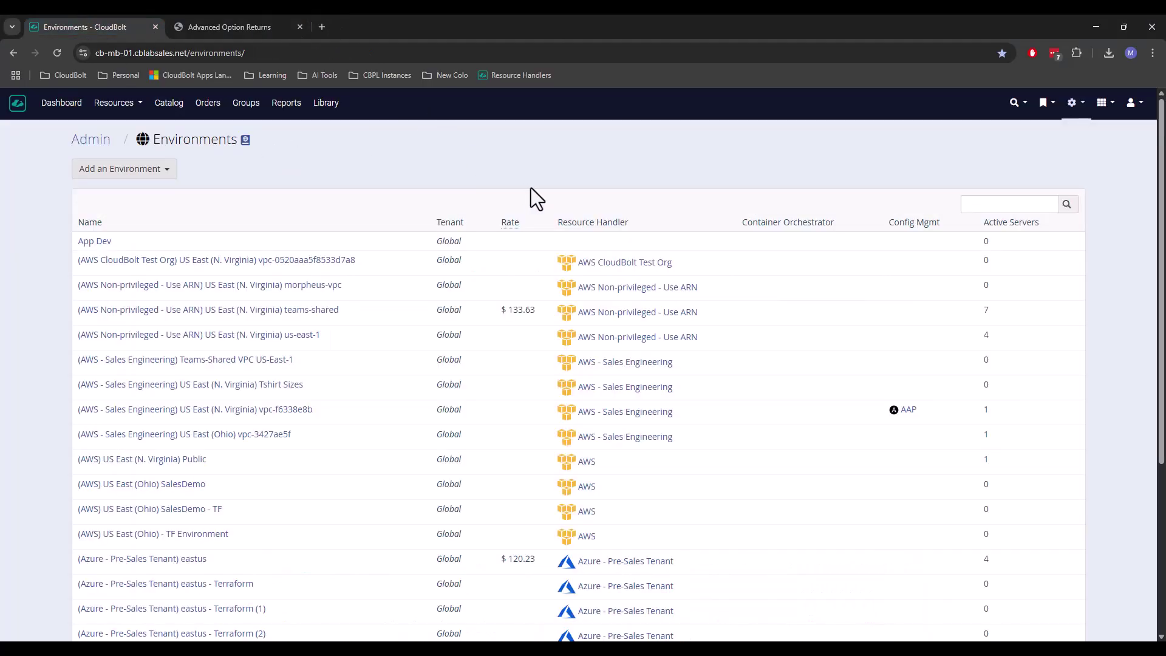
click(1073, 103)
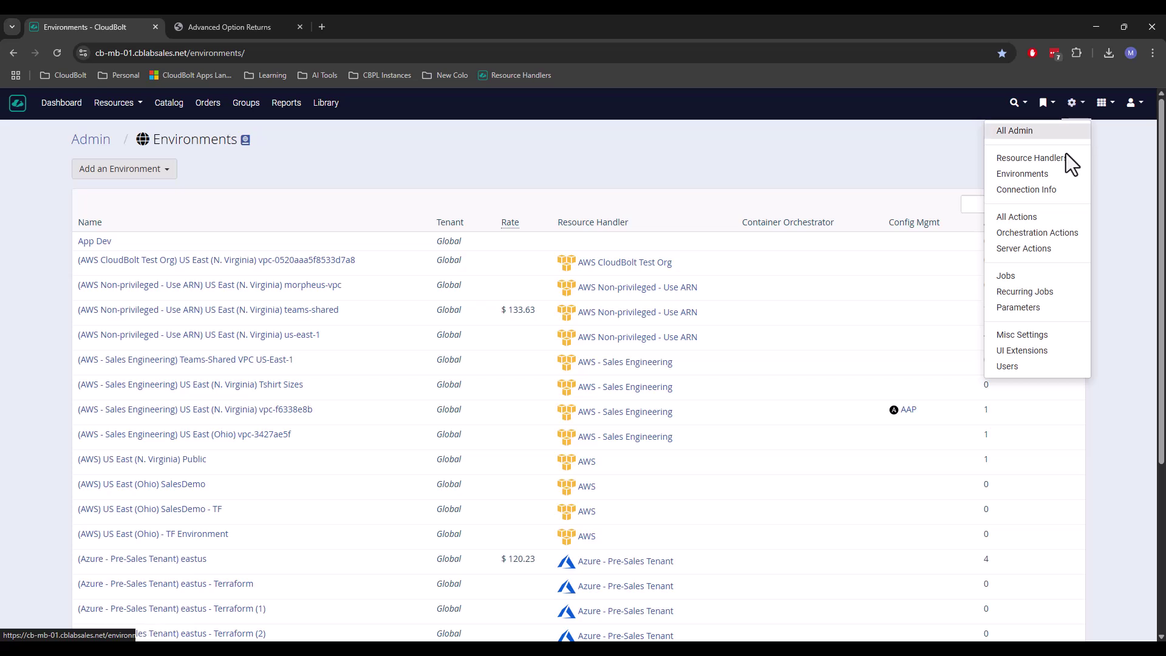
click(1029, 314)
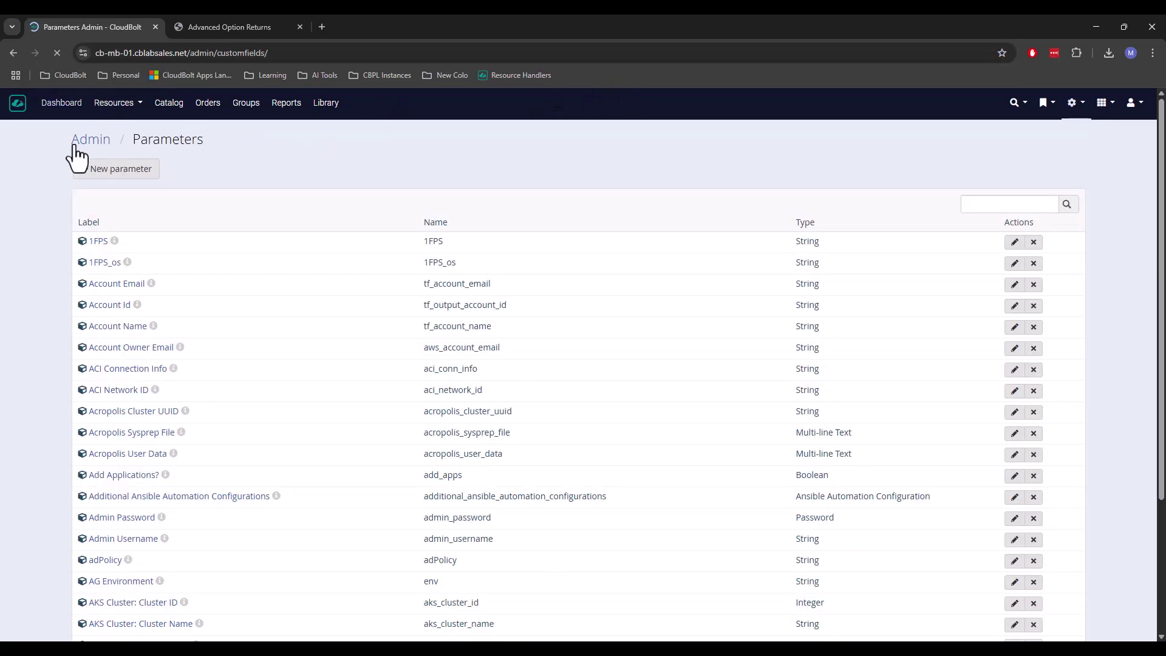
Step: Start a new parameter and set its label to My Favorite Number
click(119, 170)
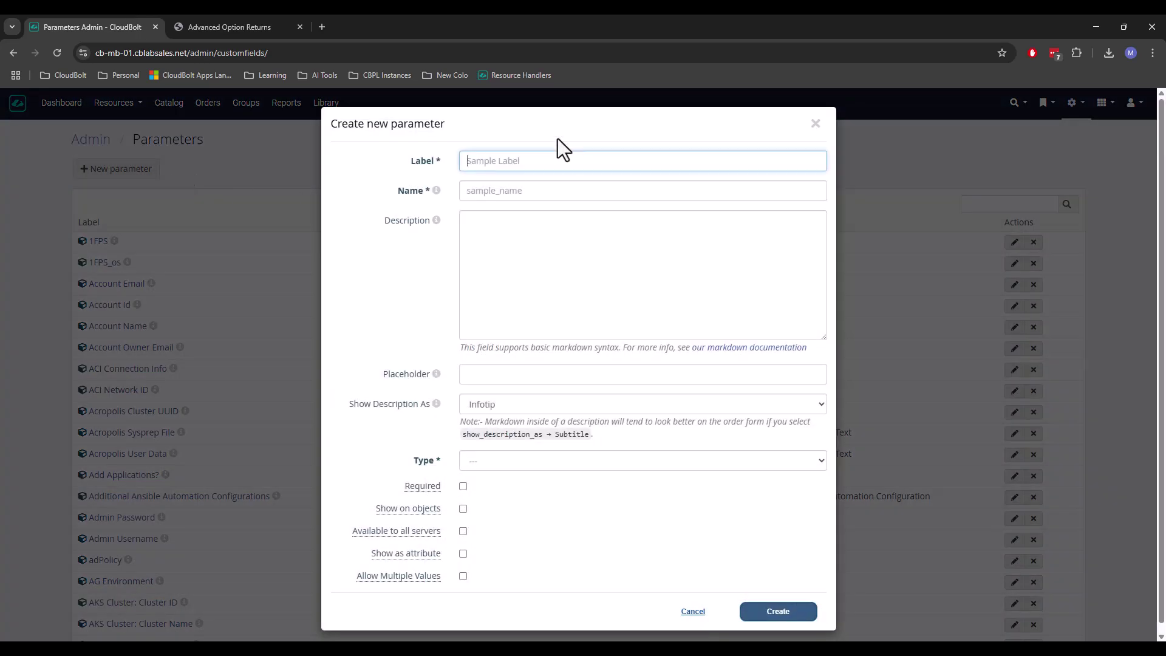
text(My Facvorite N)
key(Left)
key(BackSpace)
Step: Enter gpo_favorite_number as the name of the new My Favorite Number parameter
click(520, 191)
text(m)
key(BackSpace)
key(BackSpace)
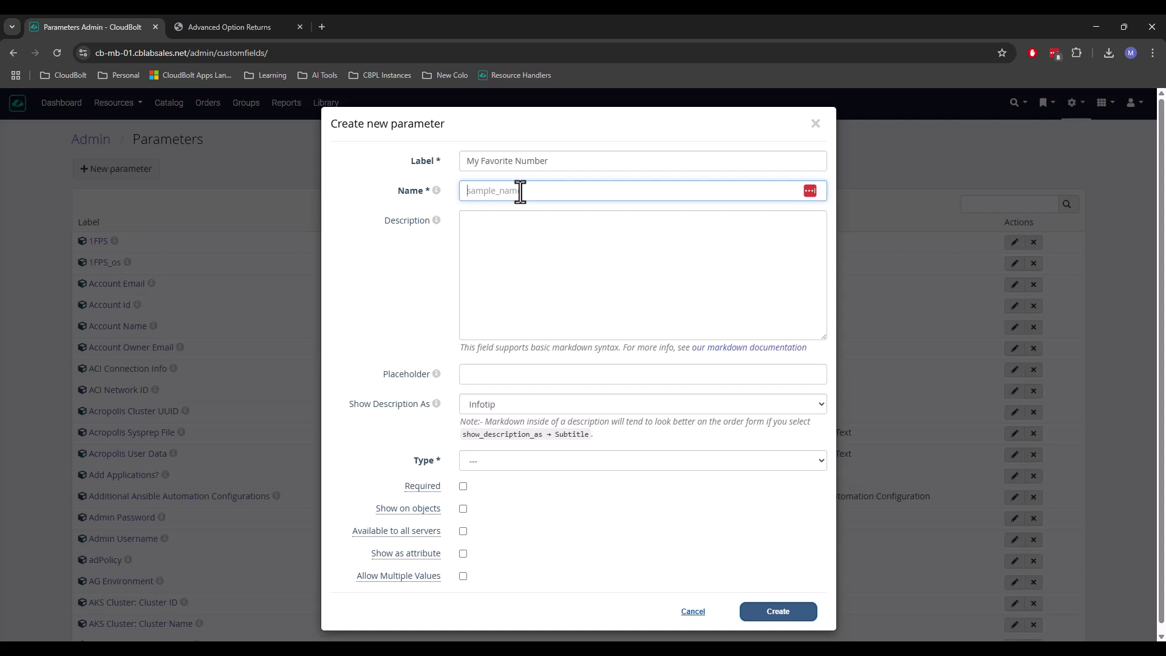
text(g)
text(po_favorite_numbner)
click(542, 188)
key(Delete)
drag(598, 192, 315, 194)
click(493, 278)
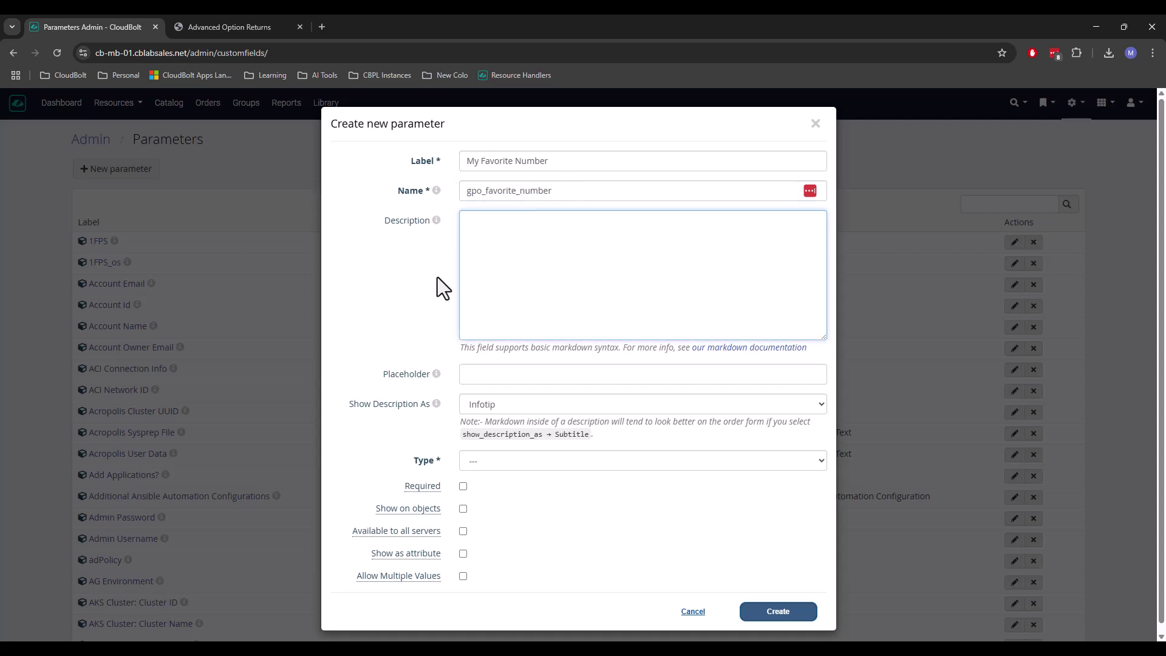
Step: Set the parameter type to String, mark it as required and create the parameter
click(475, 459)
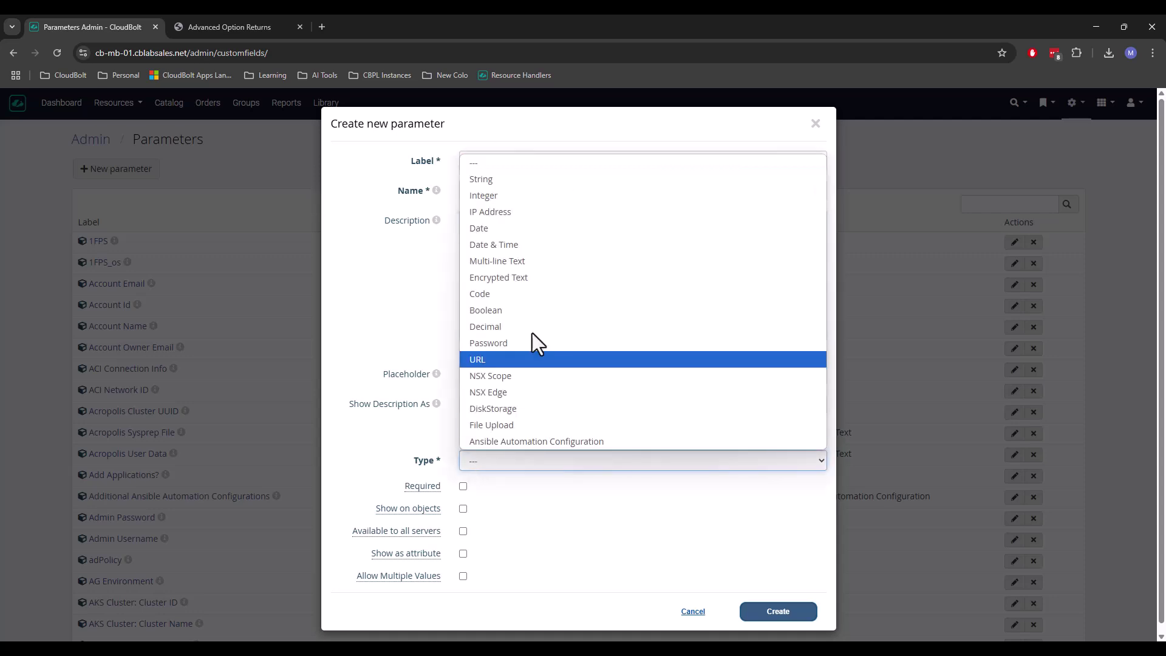
click(503, 180)
click(435, 460)
click(463, 485)
click(785, 616)
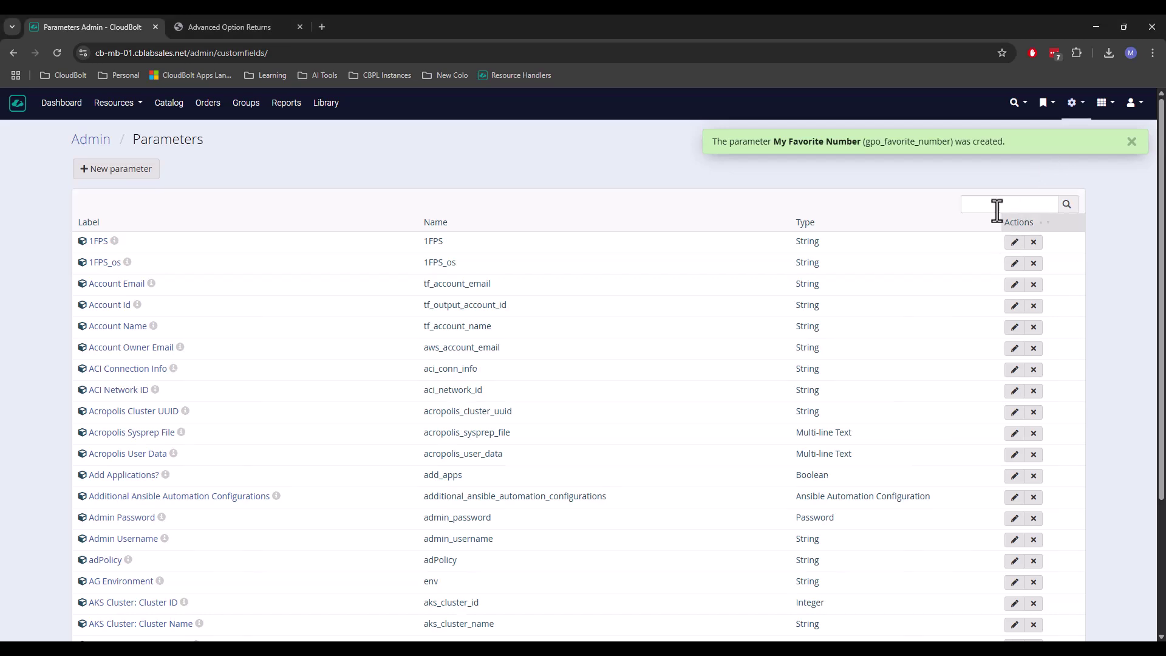
Step: Search the parameter list for gpo and open My Favorite Number
click(1003, 207)
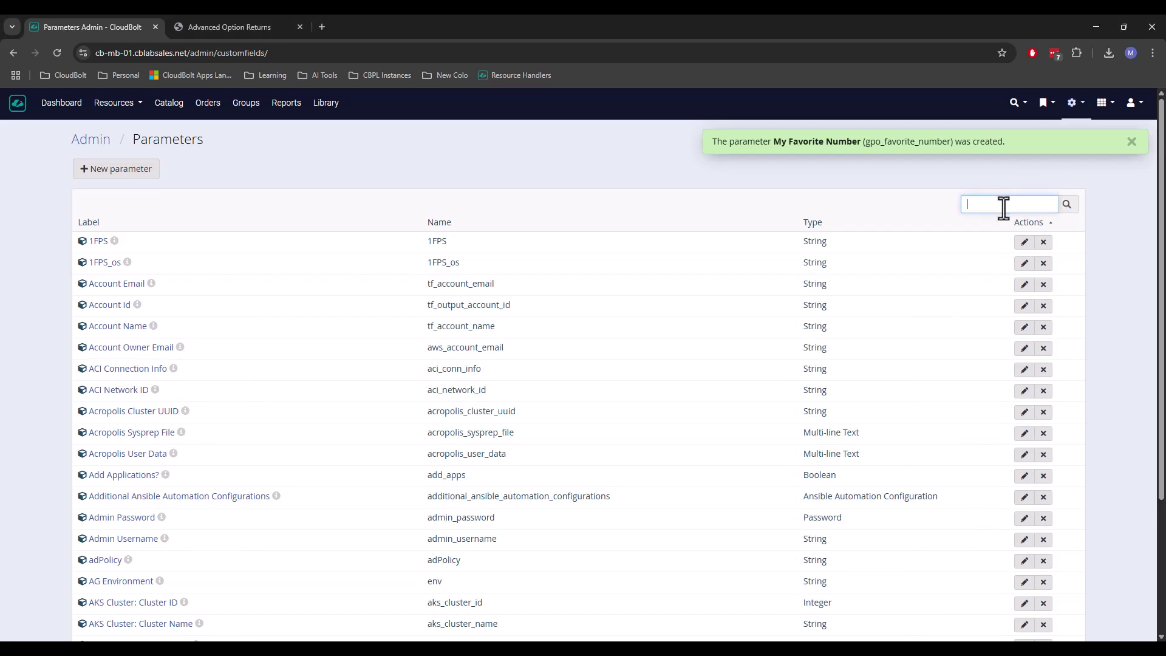
key(Return)
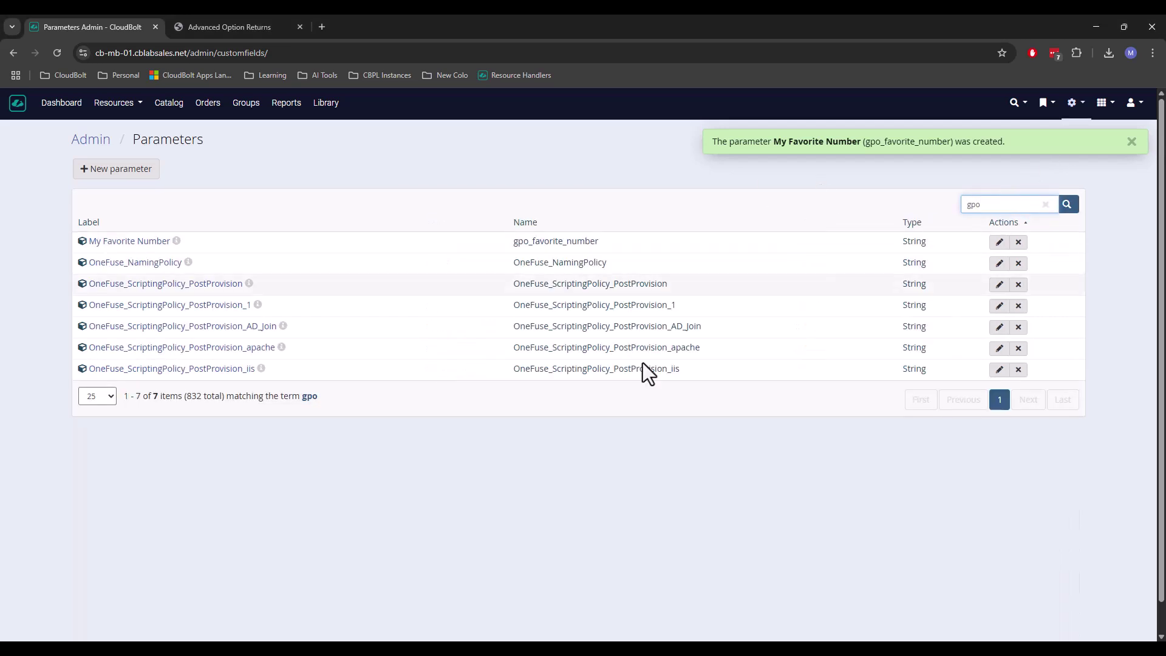
click(150, 242)
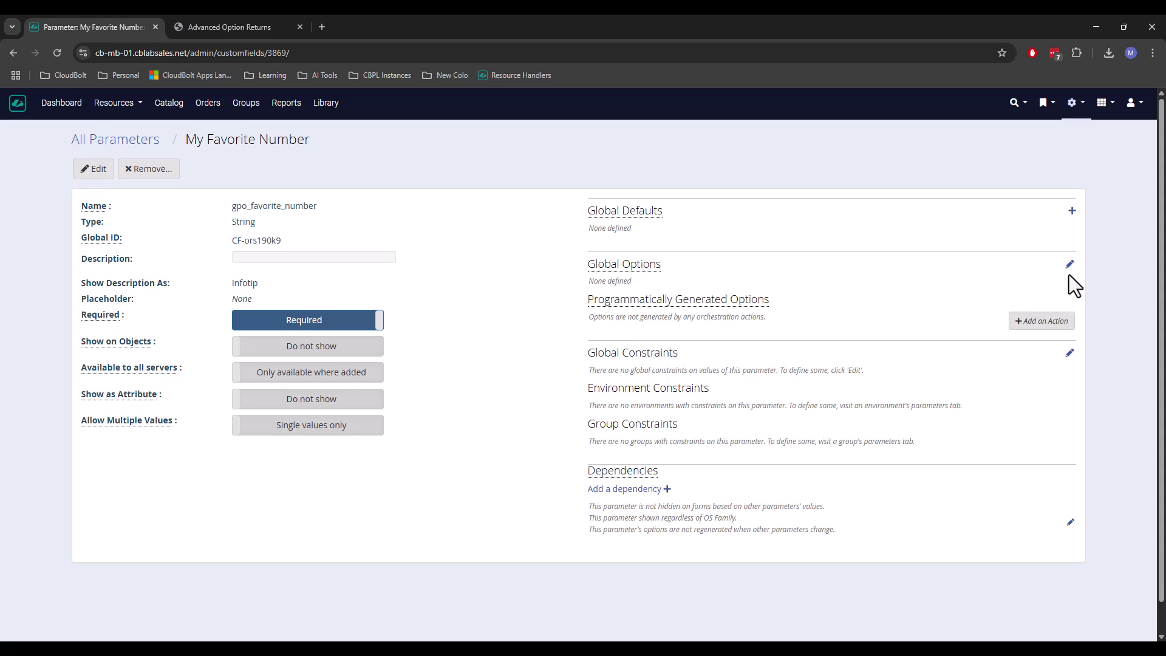
Step: Add the global options 1, 2 and 3 to My Favorite Number and save them
click(1069, 267)
click(400, 190)
text(1)
key(Return)
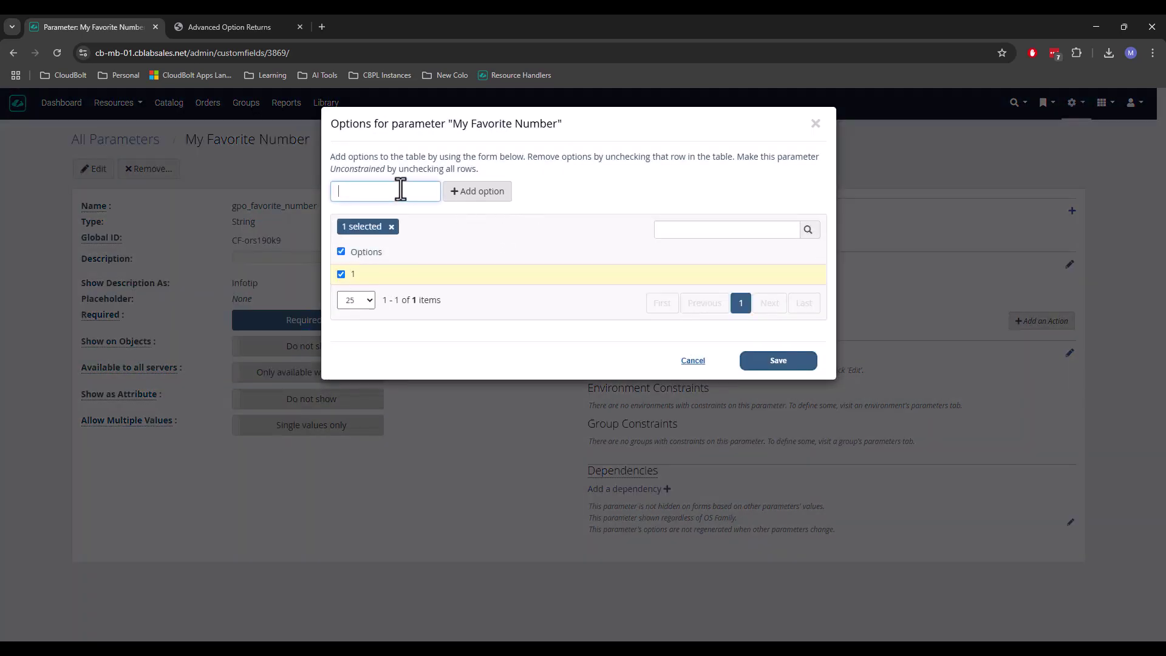
text(2)
key(Return)
text(3)
key(Return)
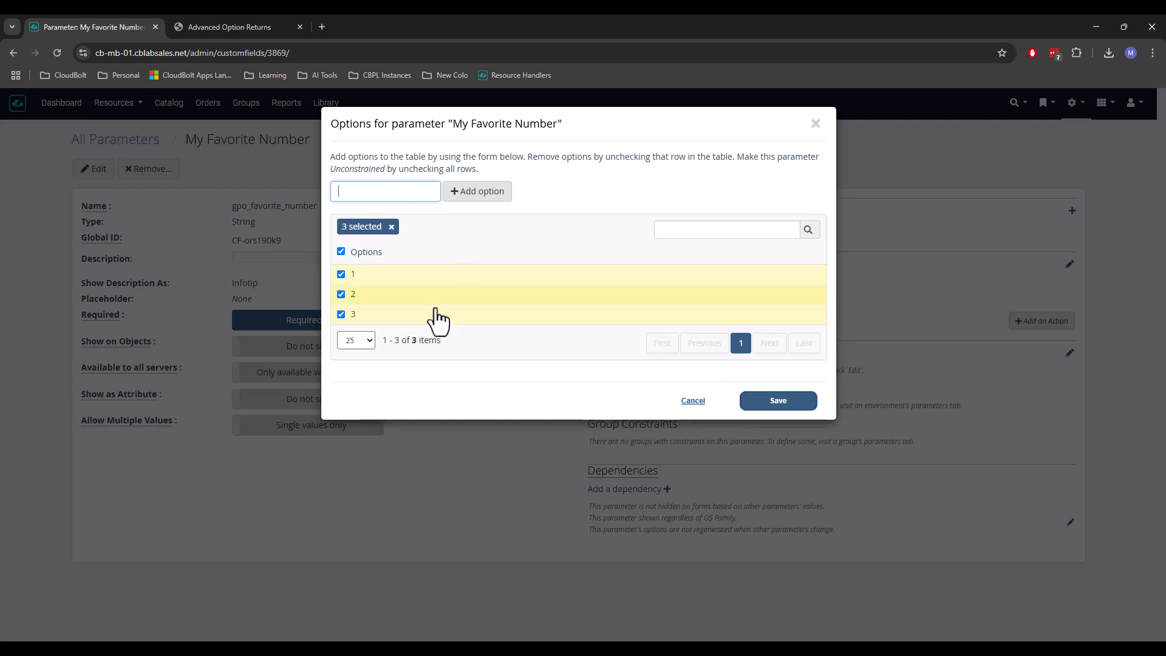
click(776, 400)
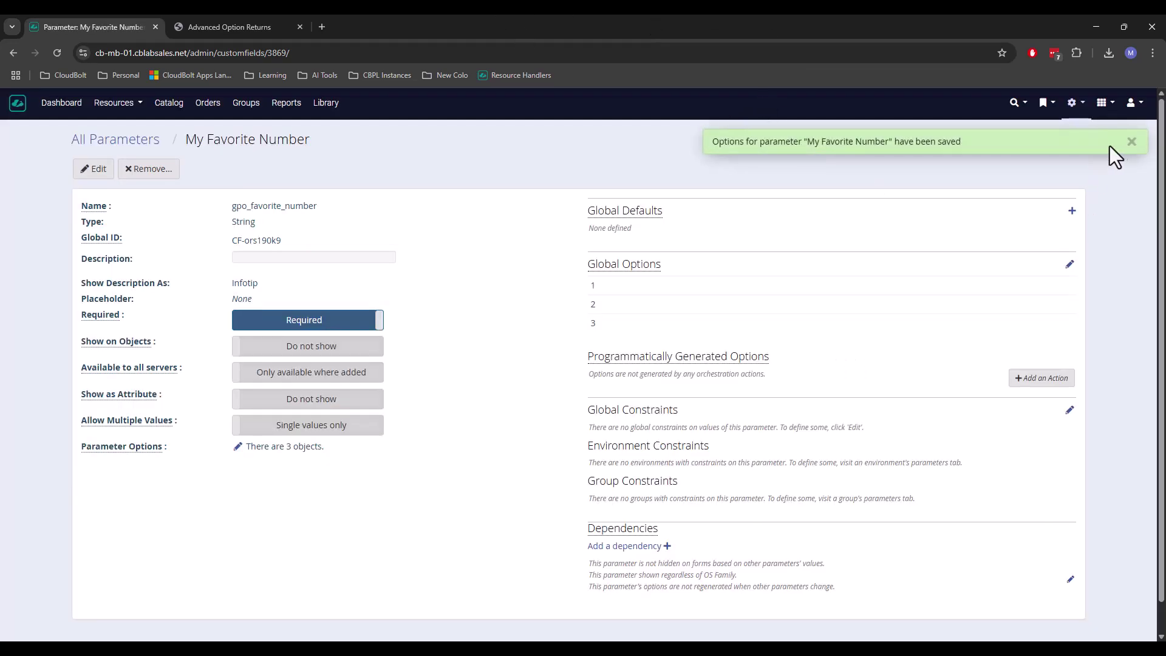
click(1131, 142)
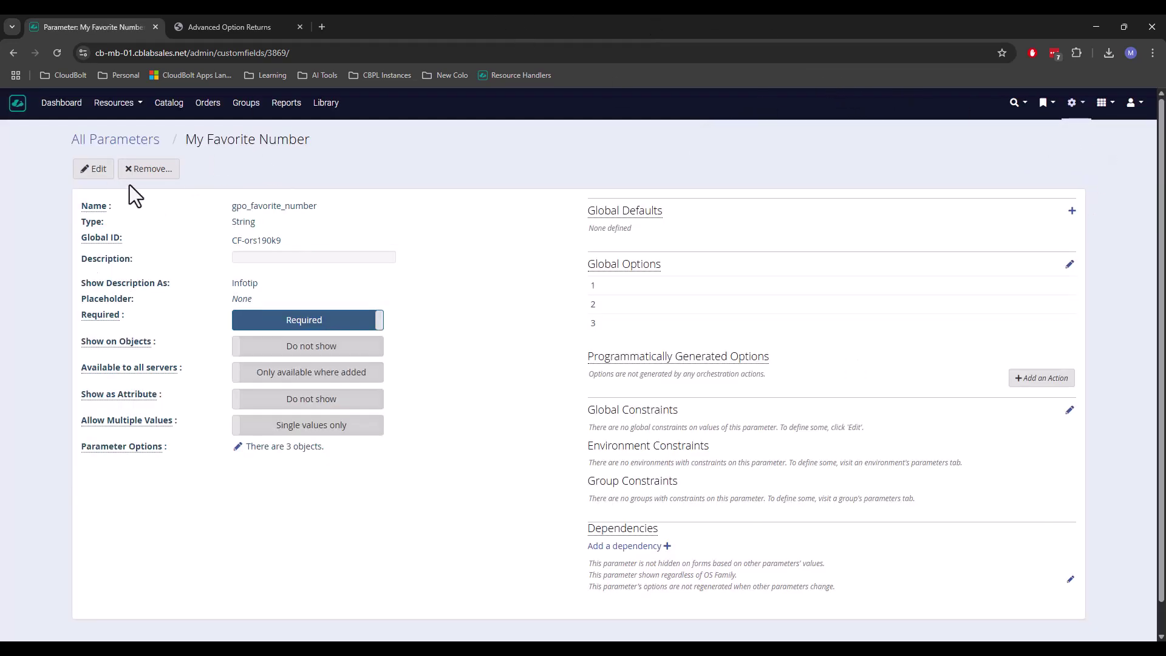
Step: Return to all parameters and start a new one labelled My Favorite Letter with the name gpo_favorite_letter
click(135, 143)
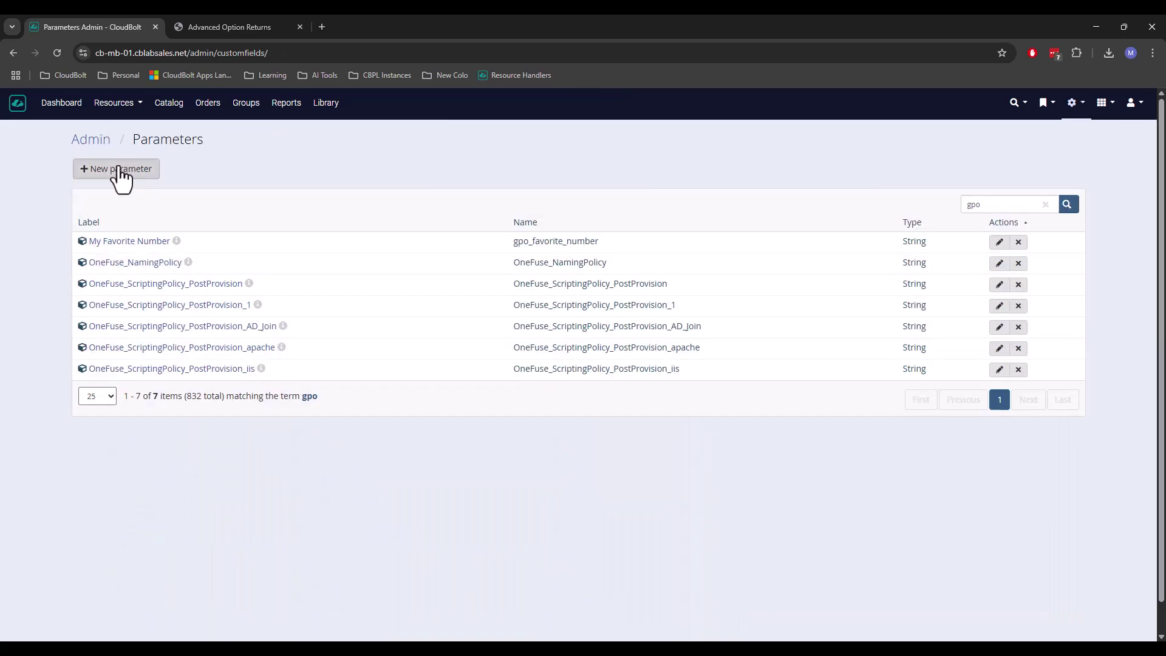
click(120, 172)
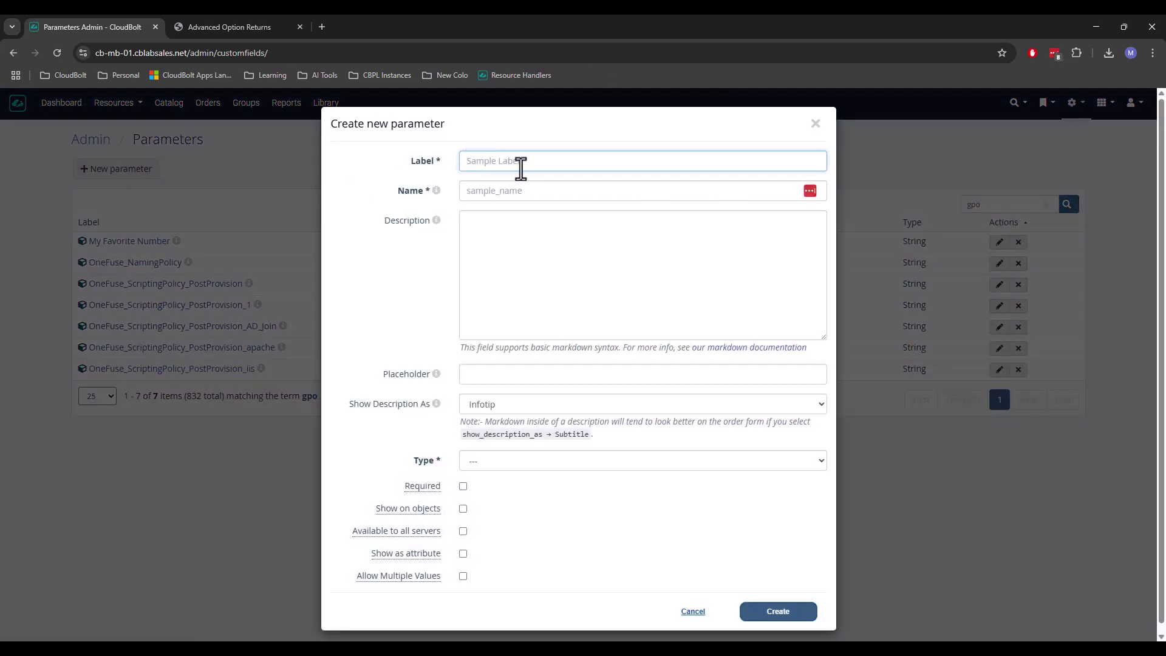
text(My Favorite Letter)
key(Tab)
text(gpo_favorite_number)
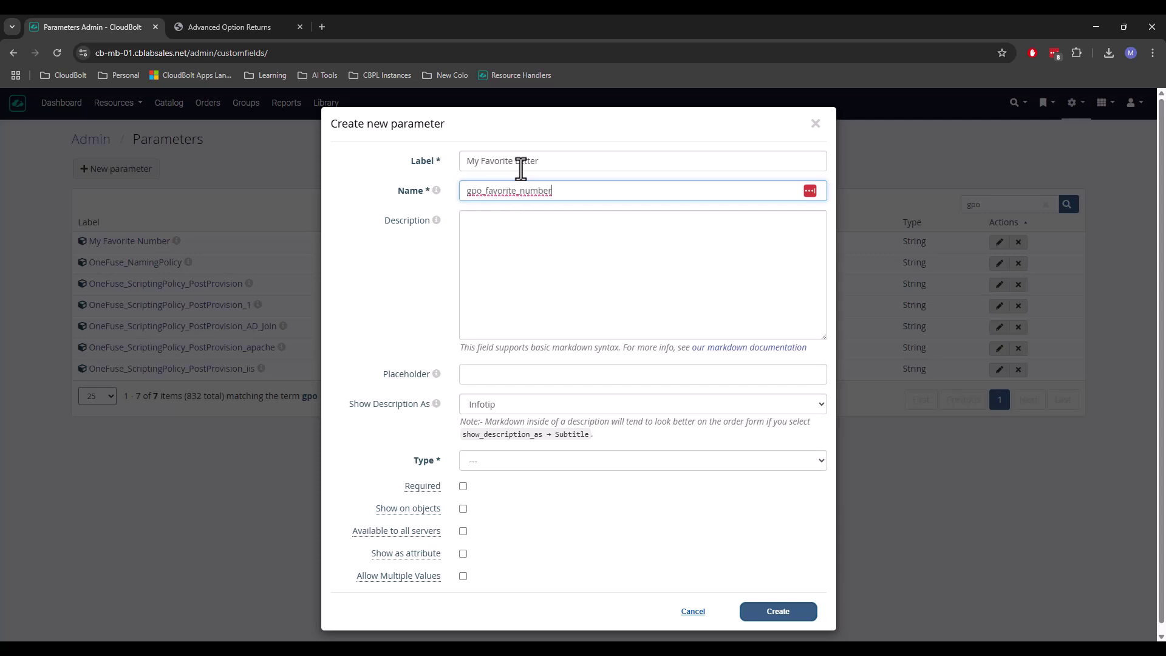
drag(575, 193, 522, 198)
text(lett)
Step: Make My Favorite Letter a required String parameter and create it
click(518, 465)
click(515, 179)
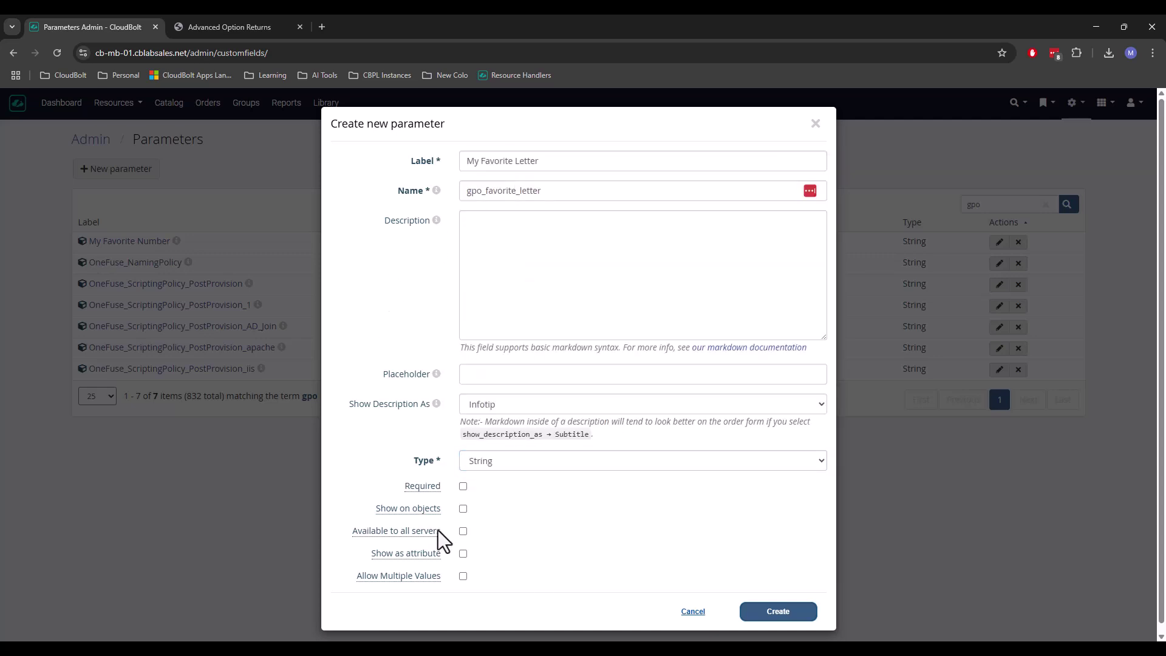
click(463, 487)
click(795, 614)
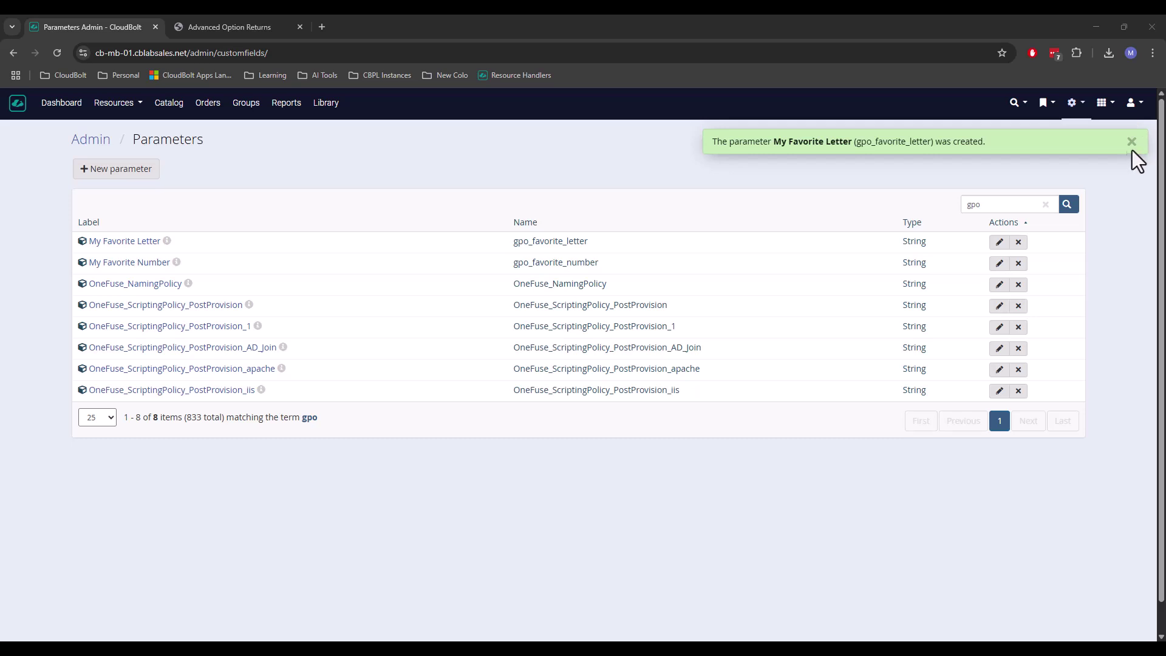
click(1132, 144)
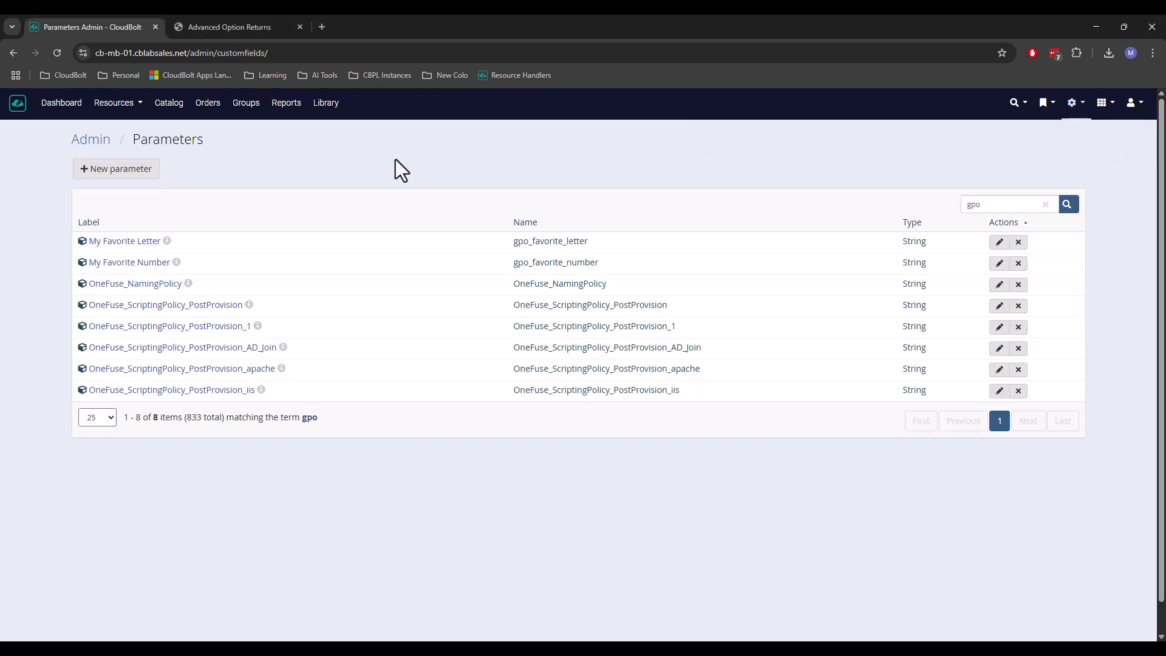
Step: Open the My Favorite Letter parameter and add an action for its programmatically generated options
click(138, 242)
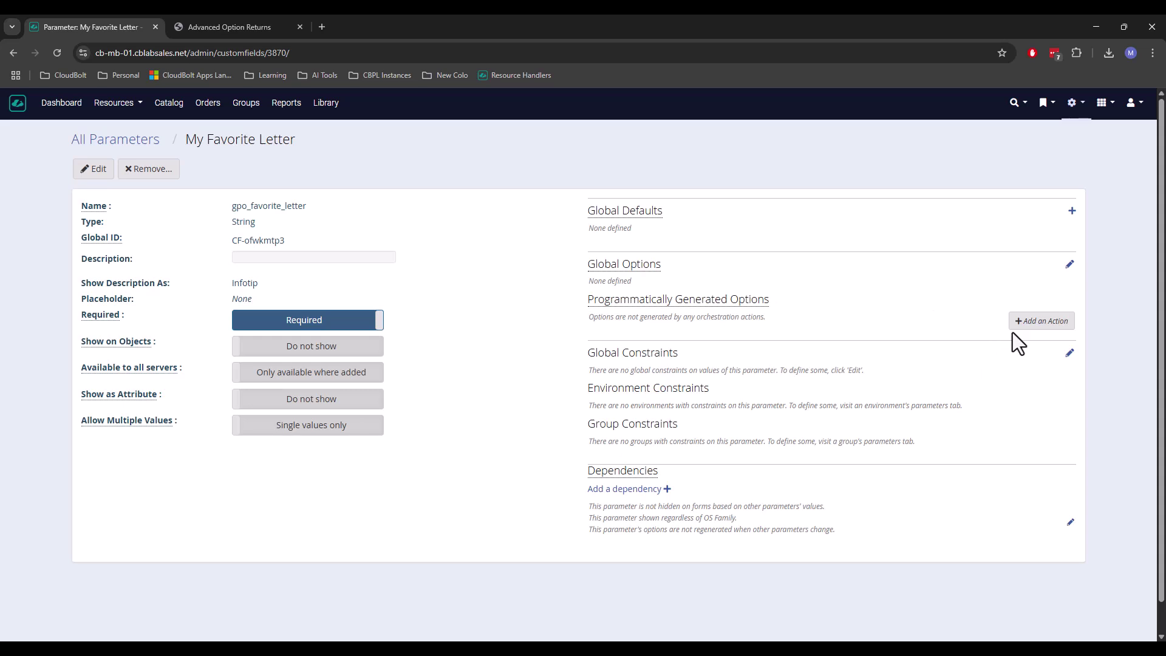
click(1042, 321)
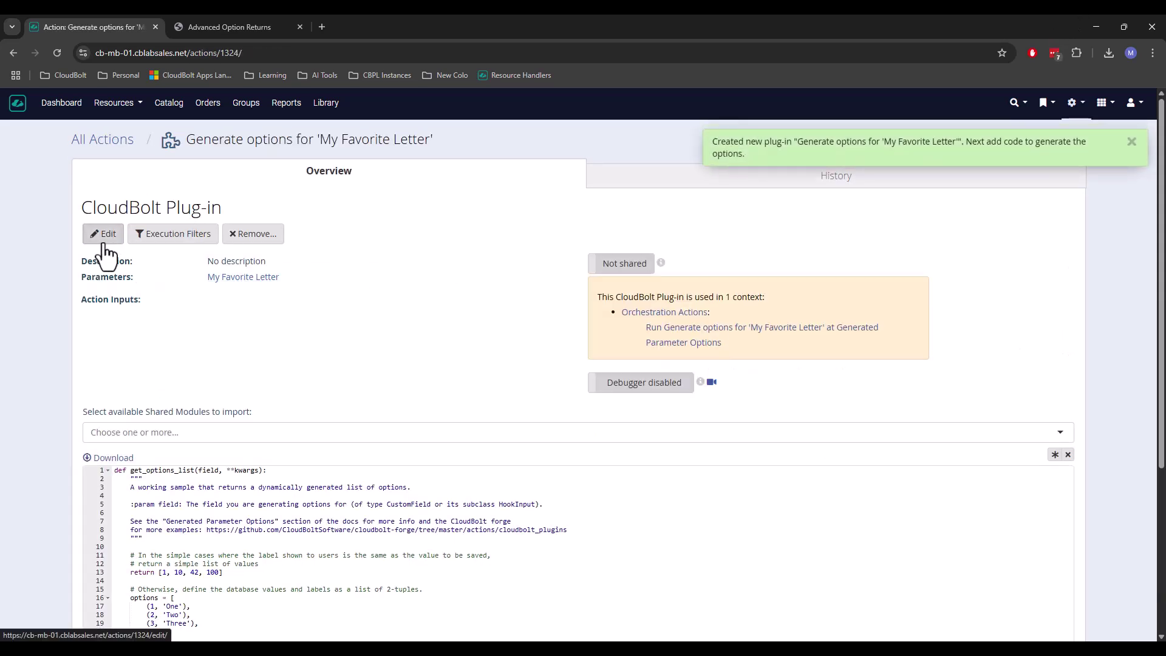
scroll(191, 535, down, 2)
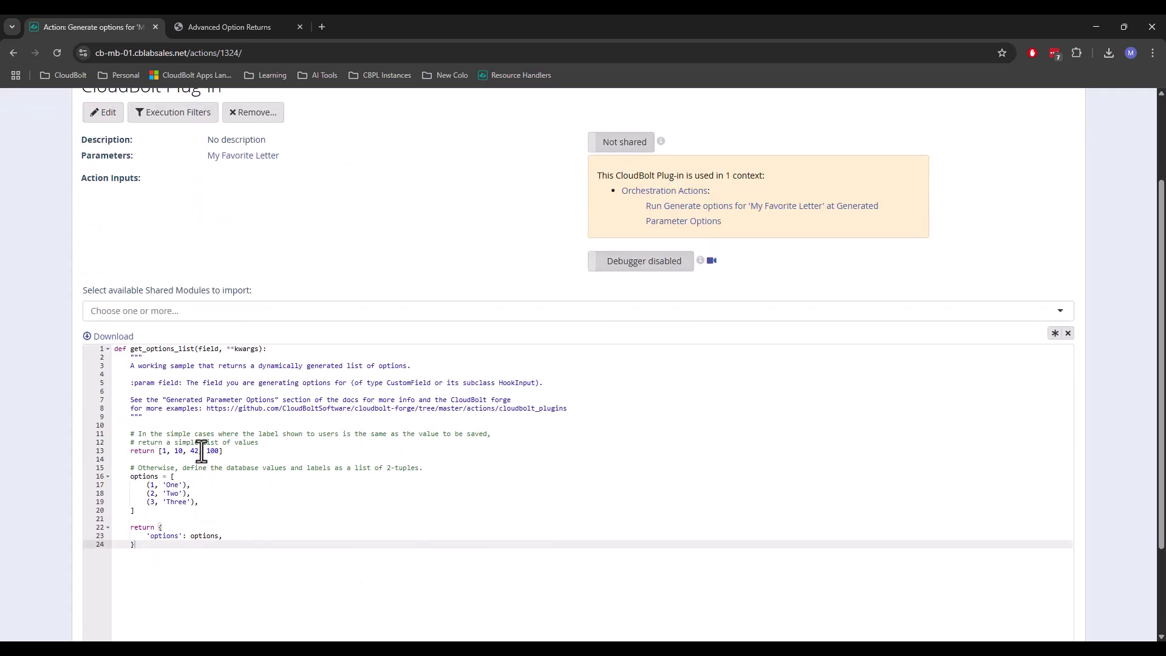
scroll(209, 477, up, 2)
Step: Edit the plug-in to fetch its code from file:///var/opt/cloudbolt/proserv/generate_options/single_control.py and save it
click(104, 235)
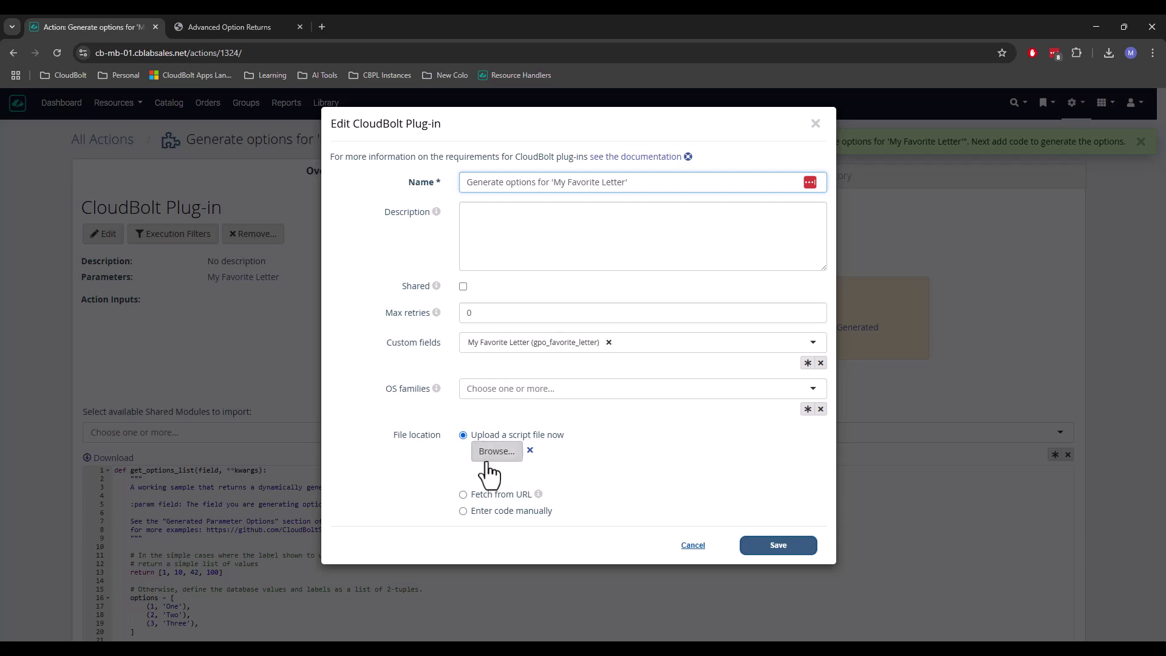
click(501, 493)
click(504, 492)
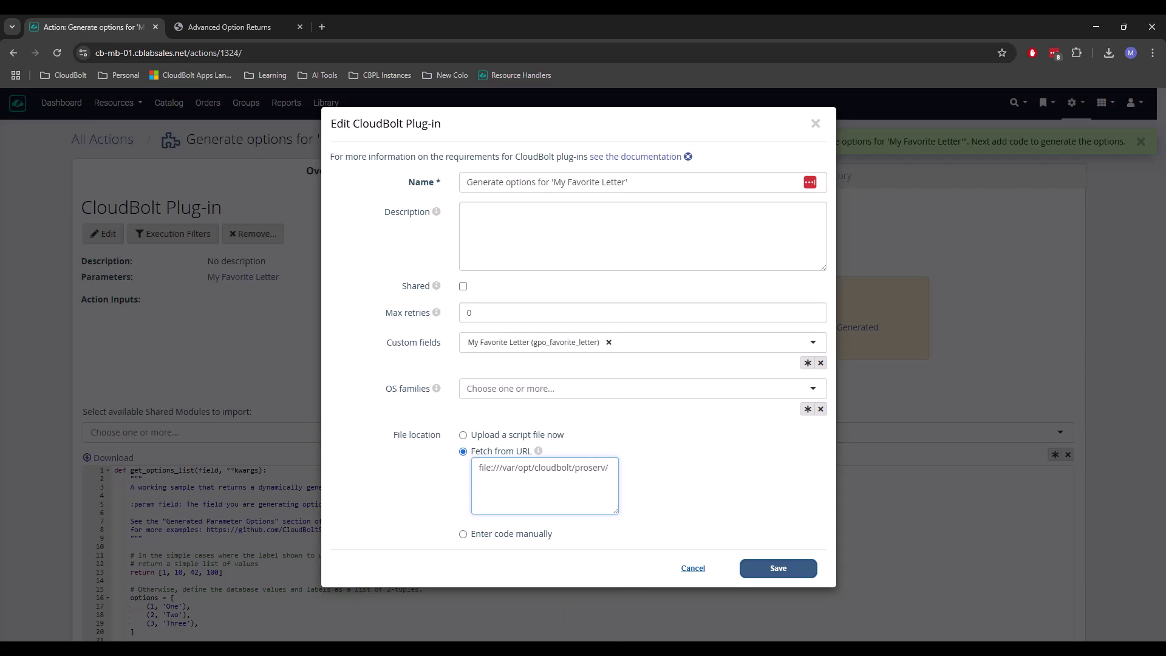
key(alt+Tab)
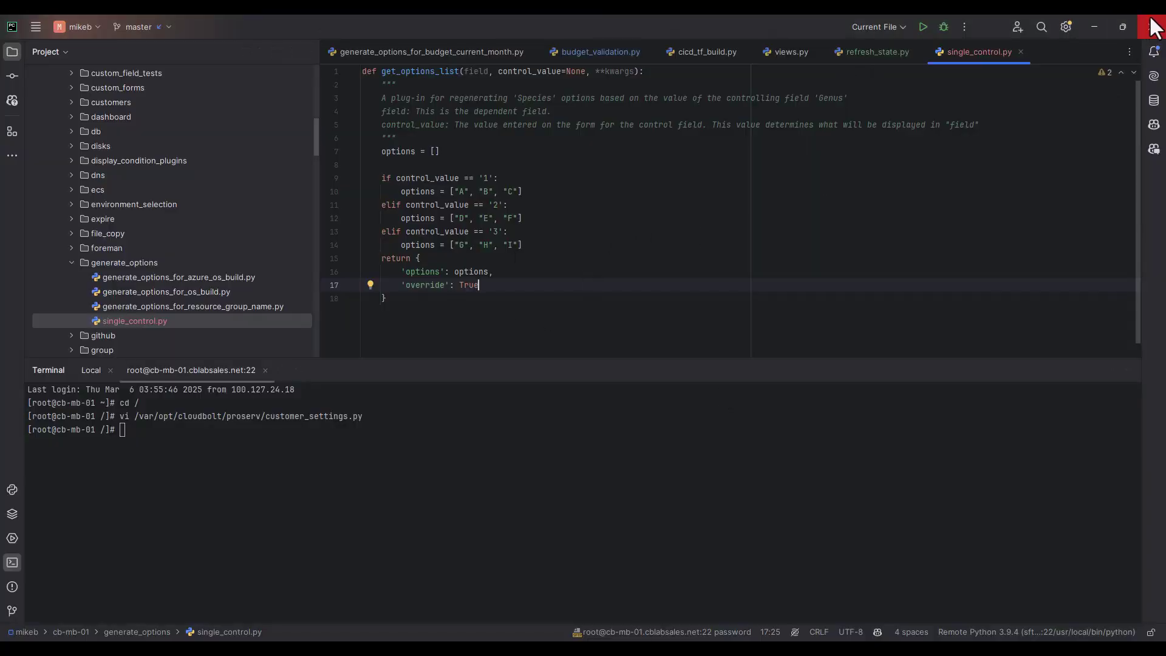
click(1094, 21)
click(610, 474)
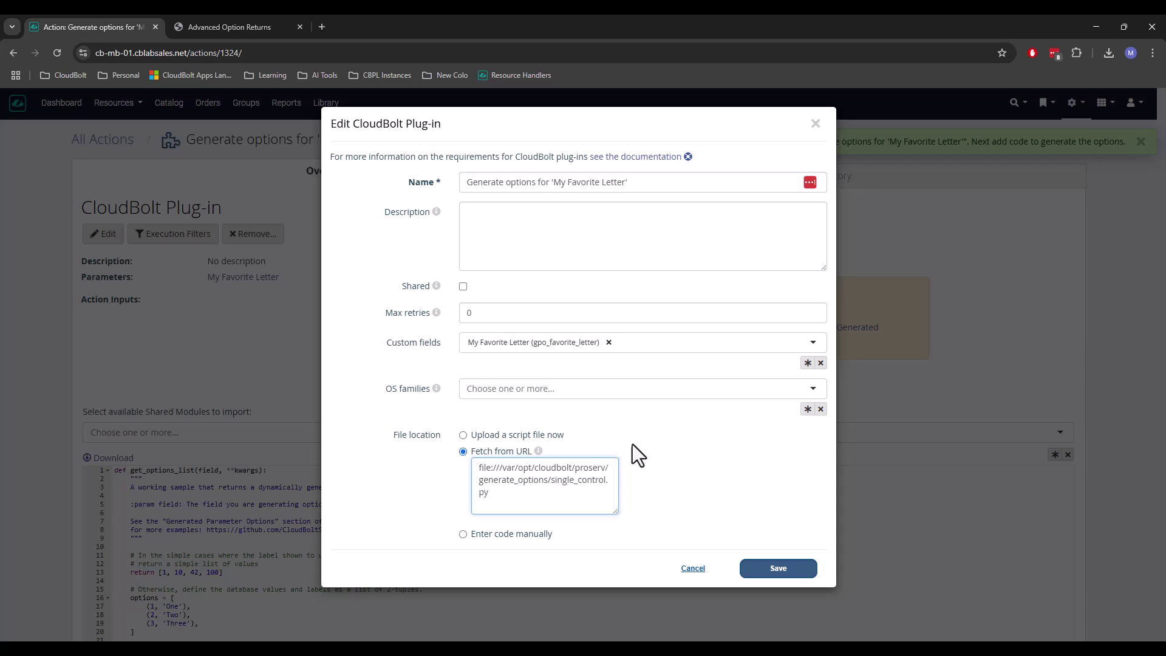
click(781, 571)
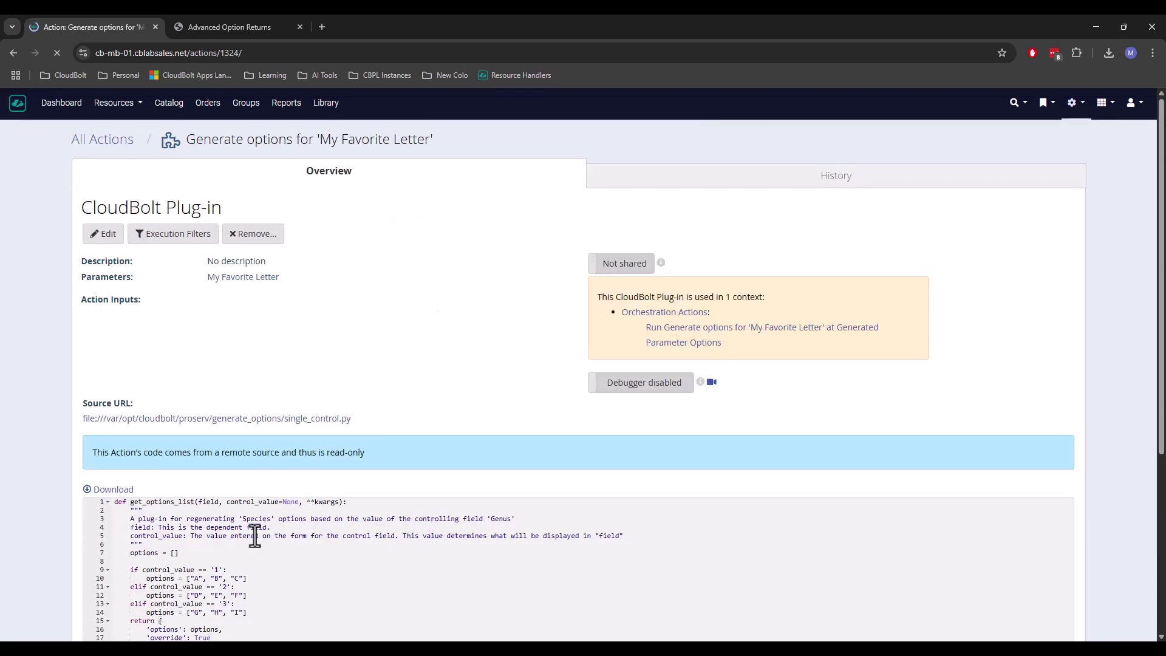
Step: Review the code loaded into the plug-in that generates options for My Favorite Letter
scroll(252, 534, down, 3)
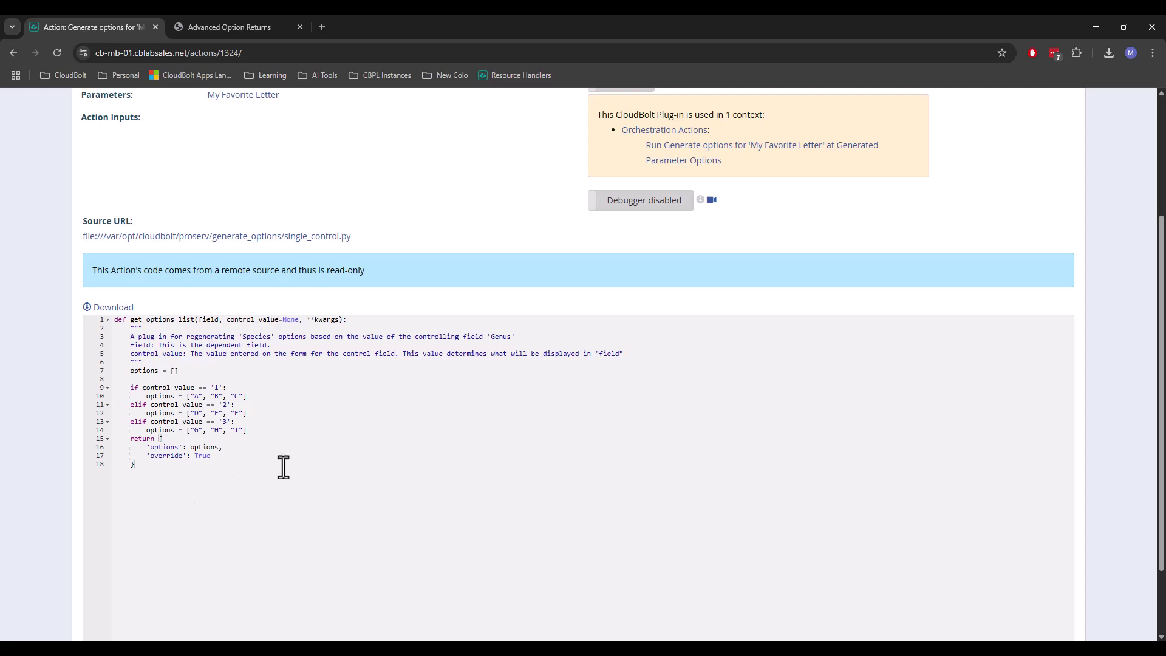
scroll(283, 466, up, 2)
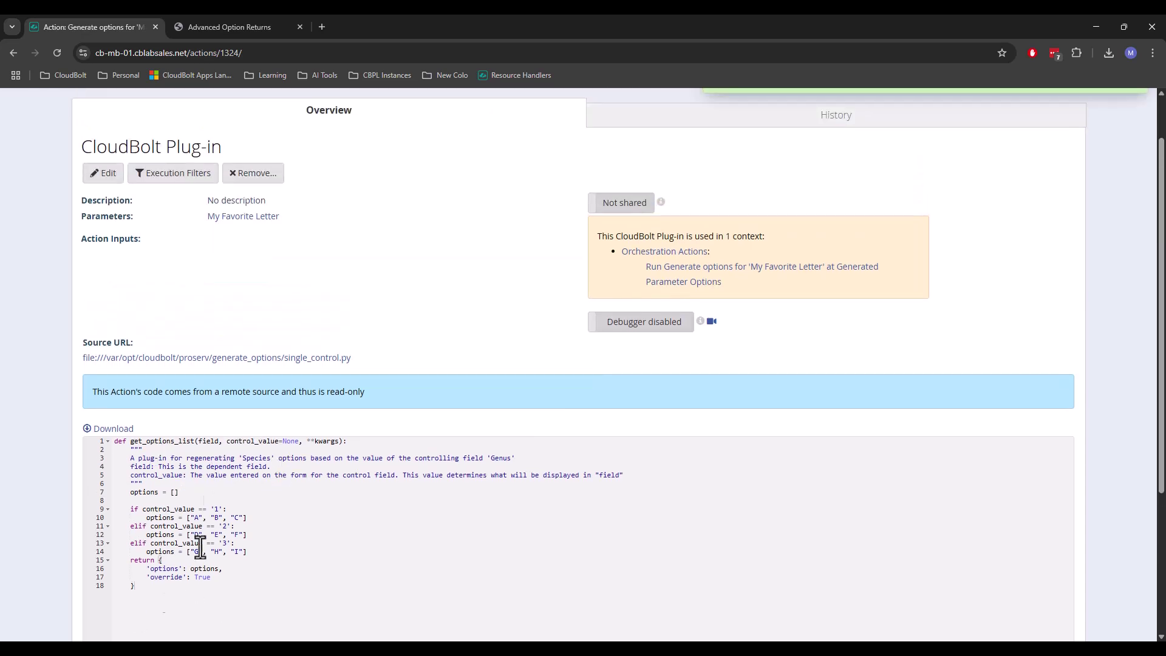
scroll(328, 531, up, 1)
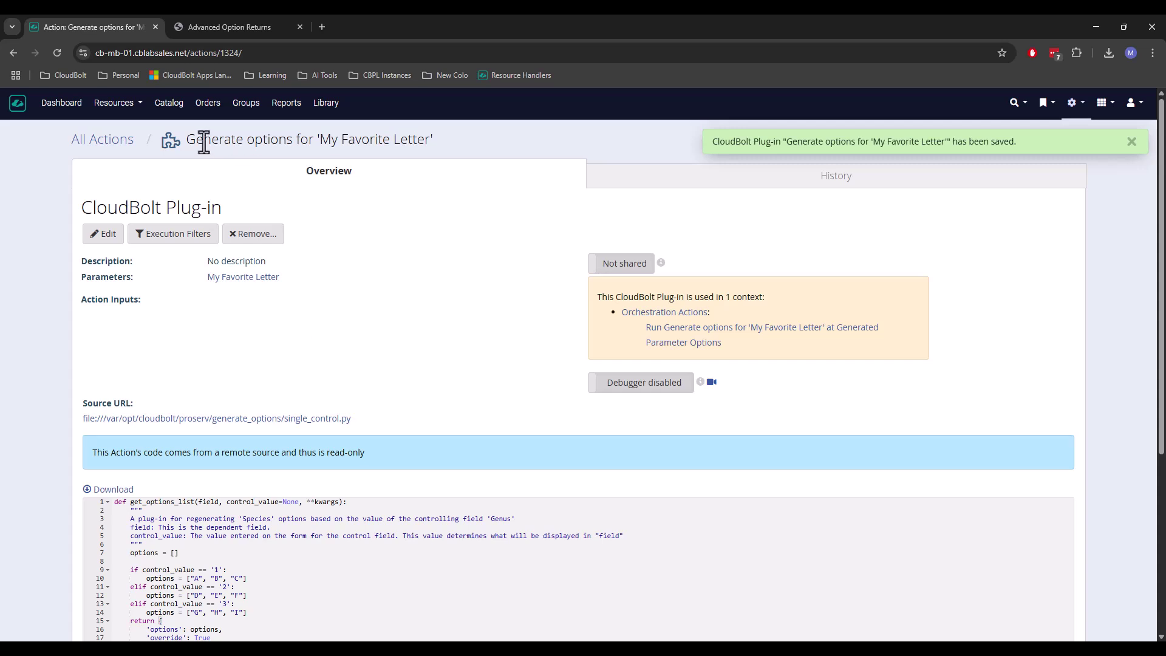
Step: Return to the My Favorite Letter parameter and start a field dependency with My Favorite Number (gpo_favorite_number) as the controlling field
click(13, 53)
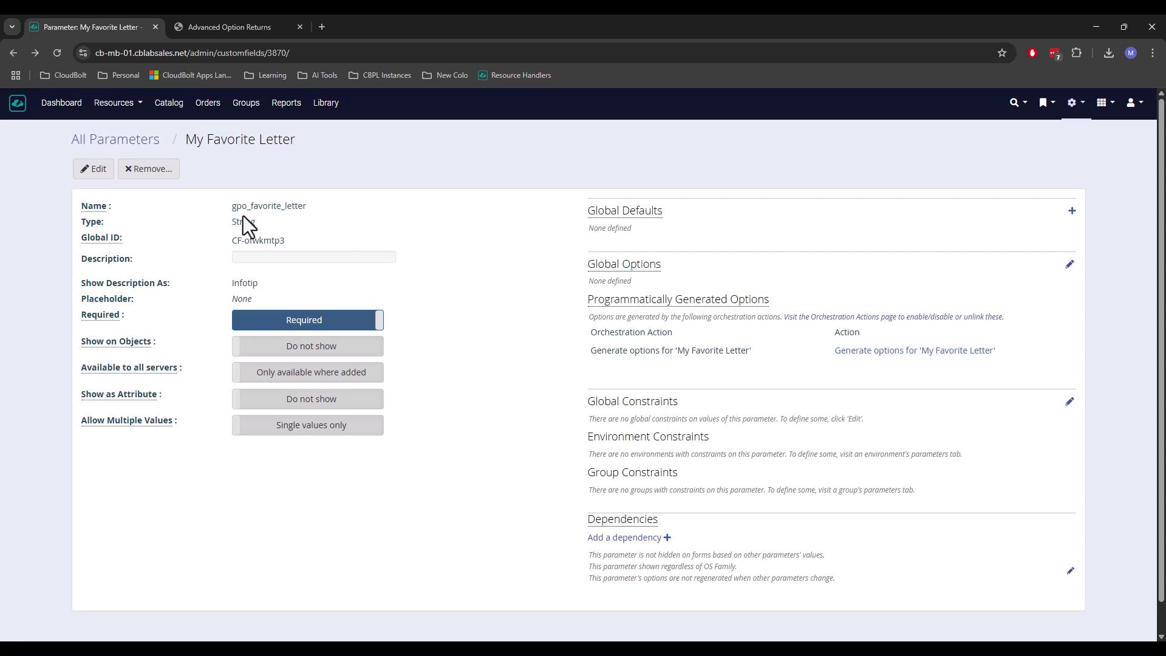
drag(308, 208, 236, 202)
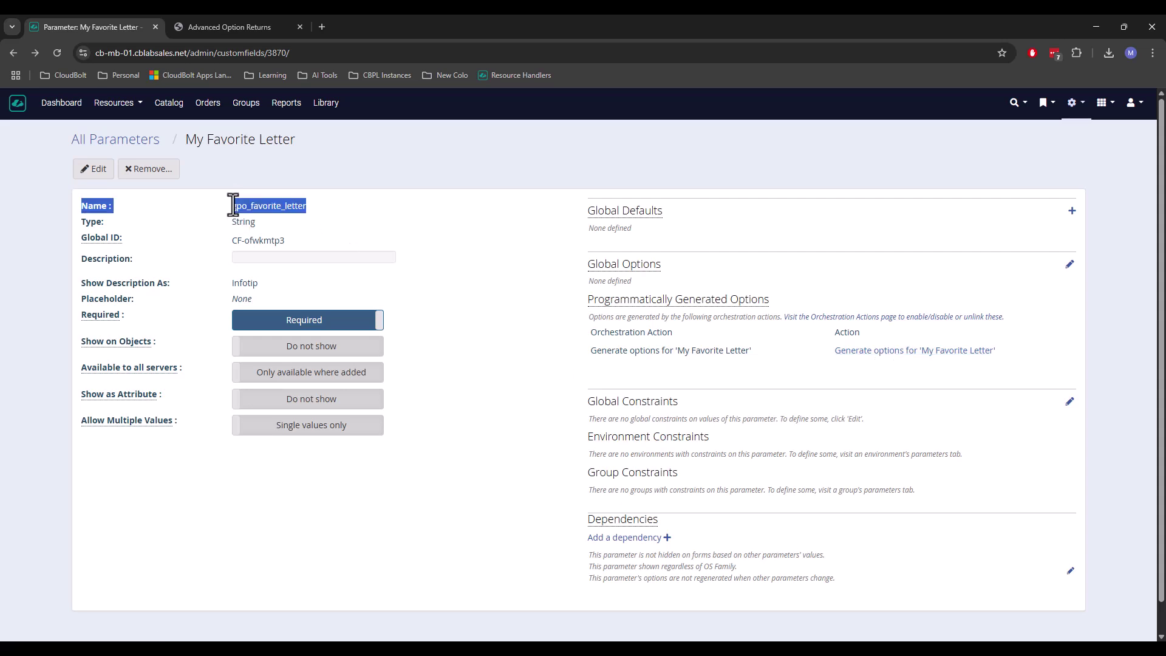
click(249, 210)
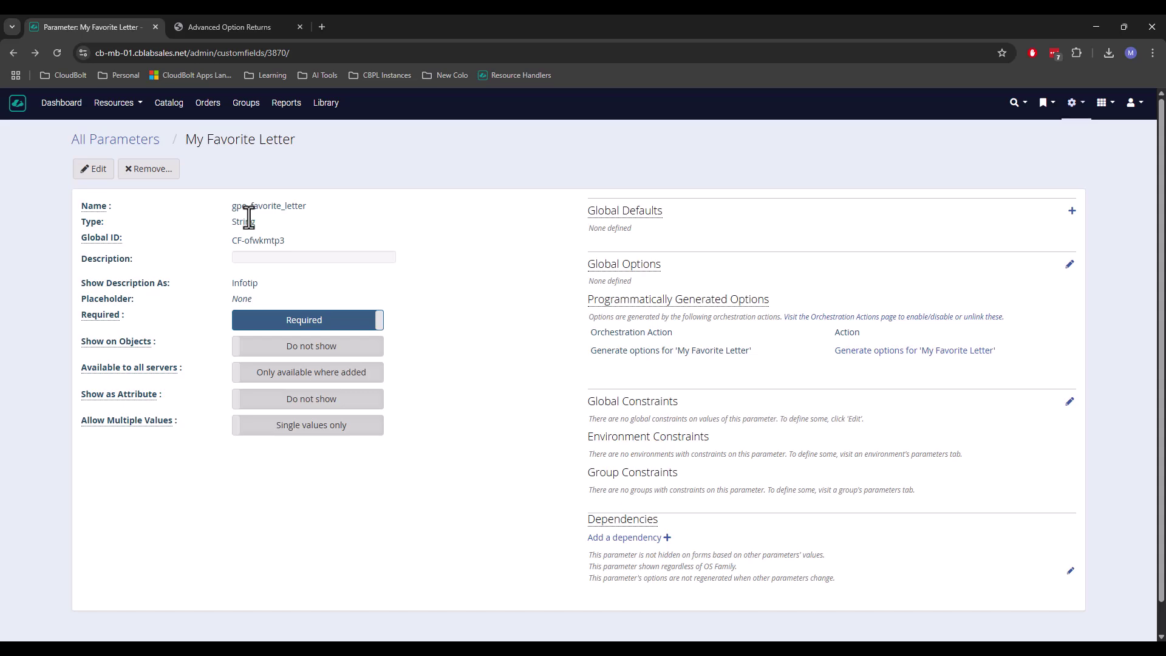
click(634, 539)
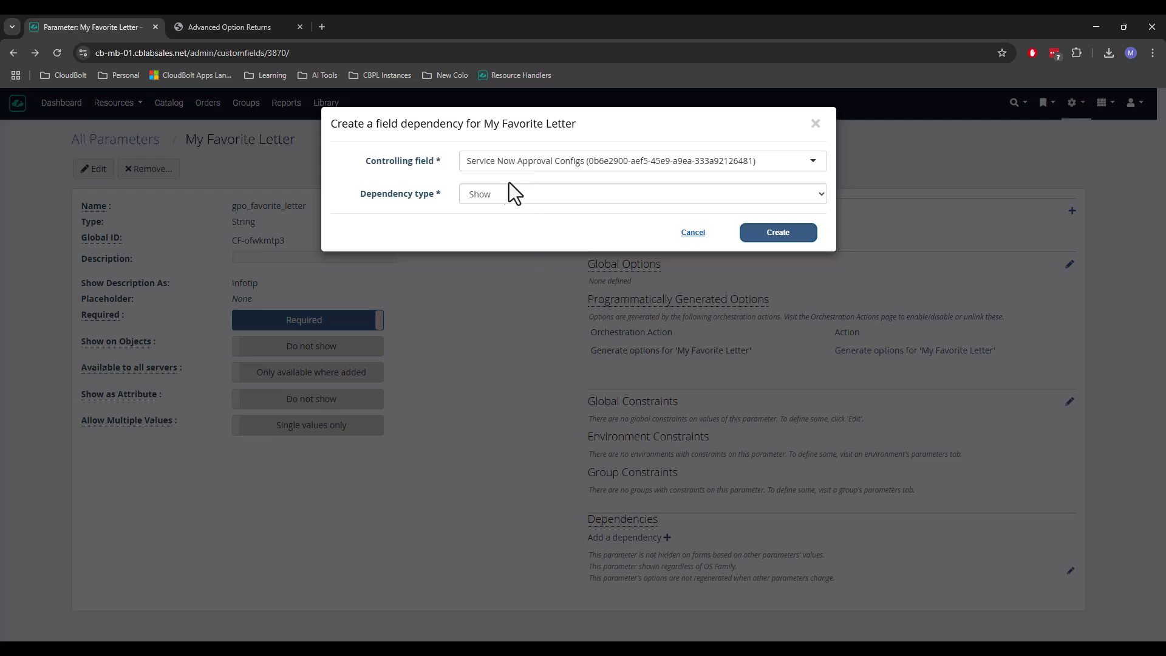
click(504, 162)
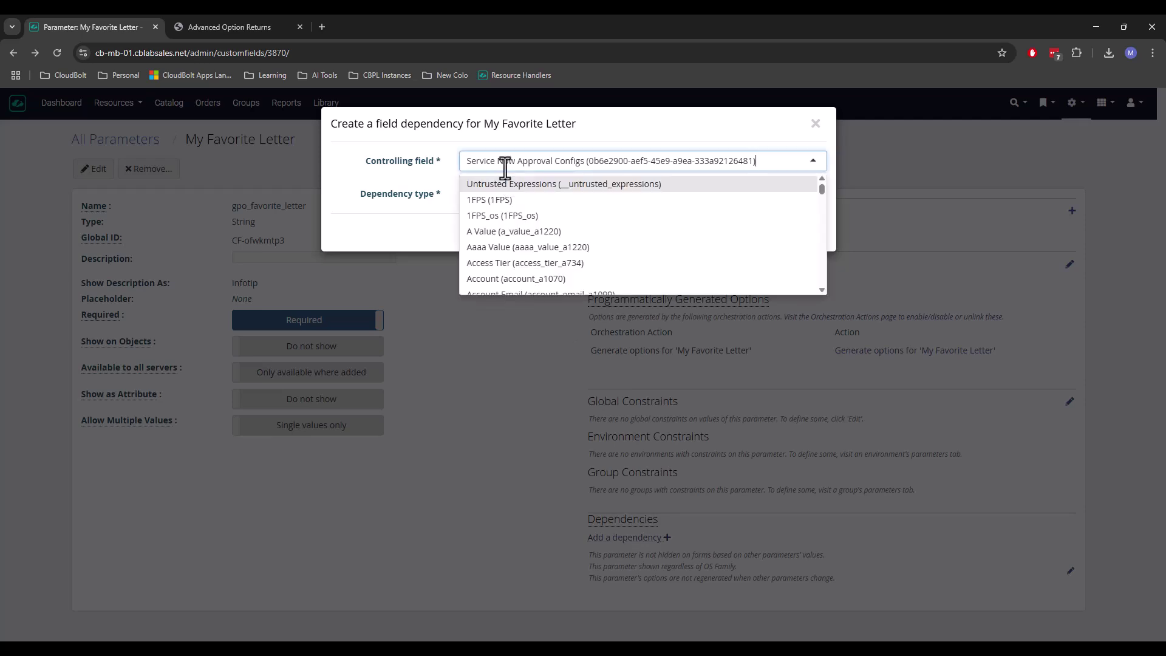
key(BackSpace)
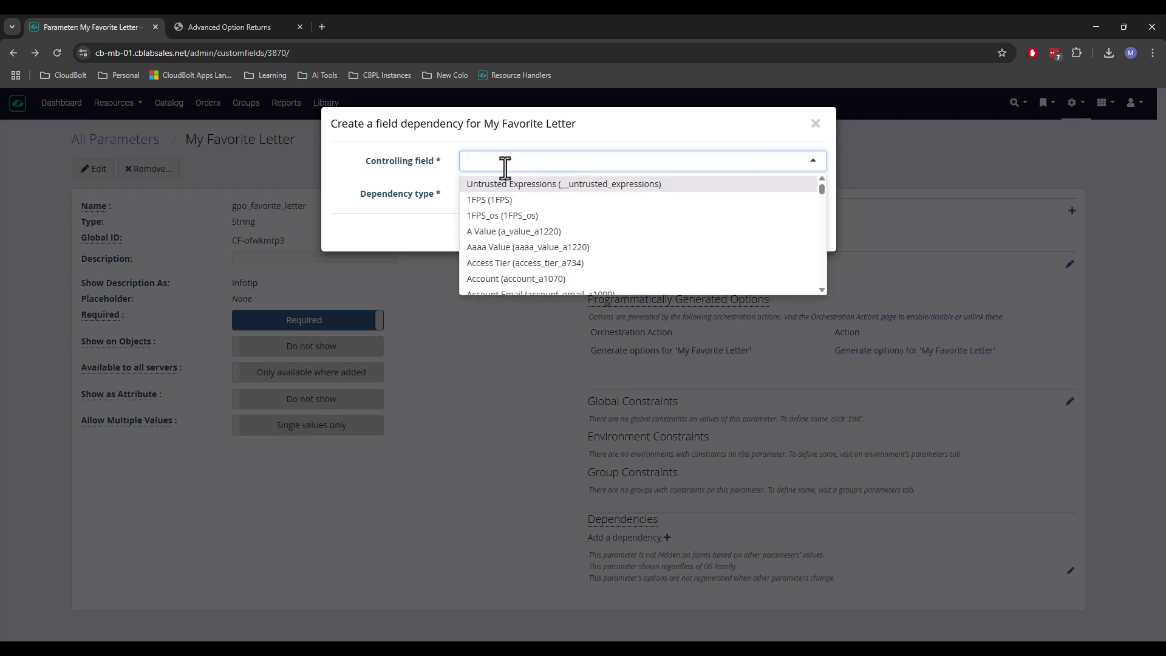
text(gpo)
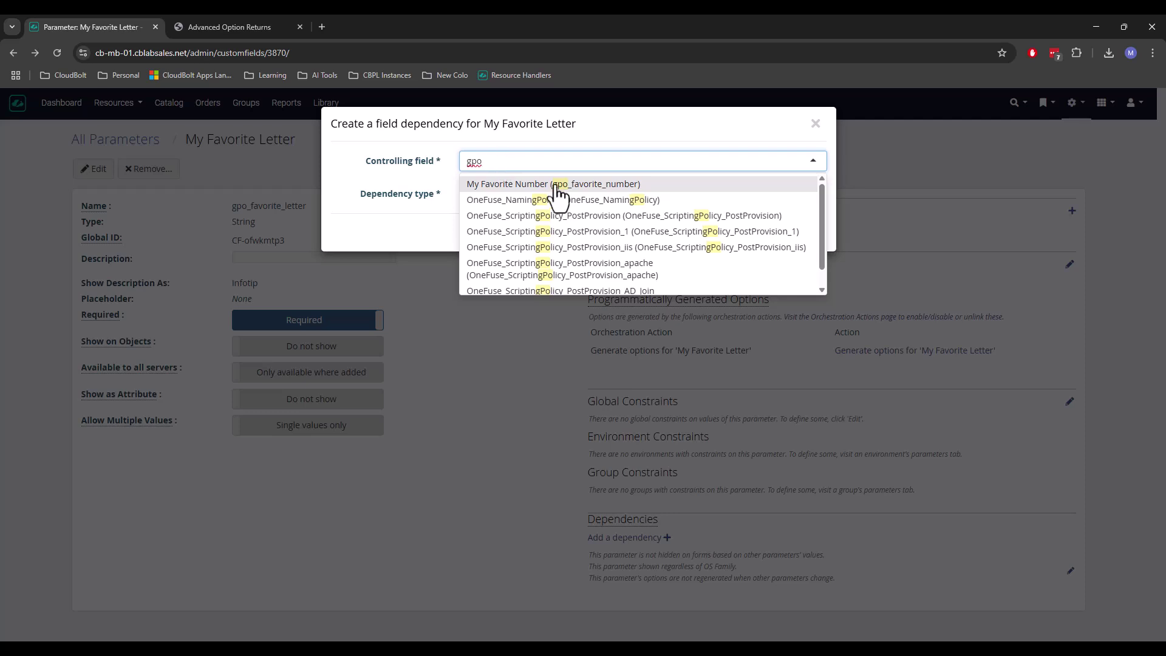
click(538, 184)
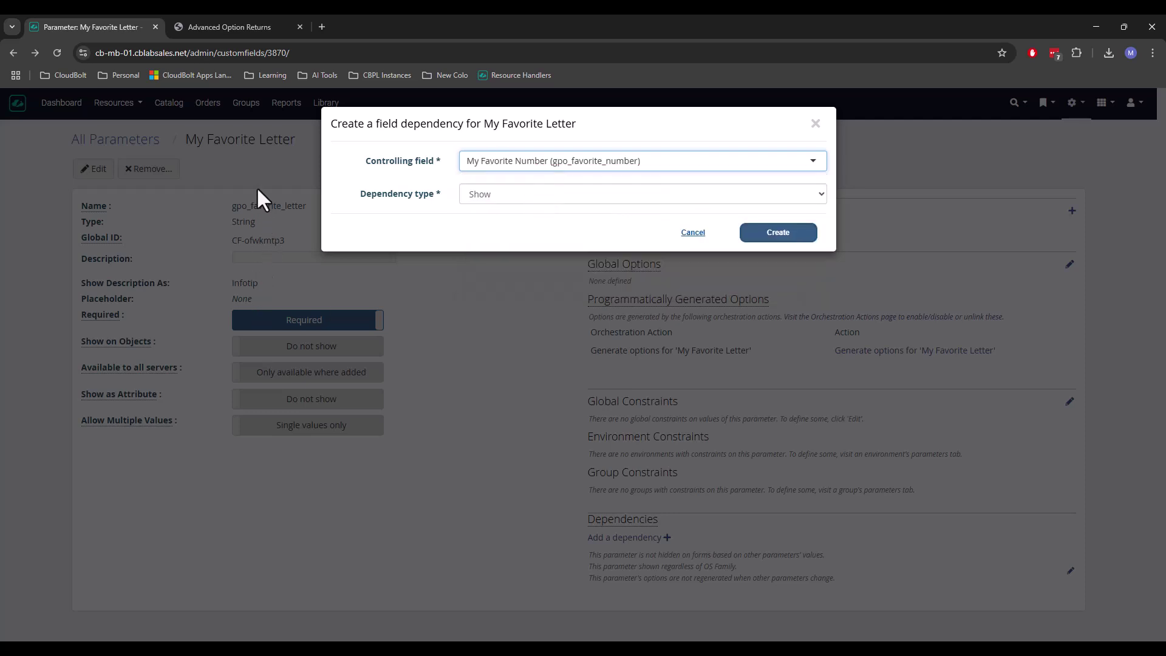
Step: Set the dependency type to Regenerate Options and create the dependency
click(509, 199)
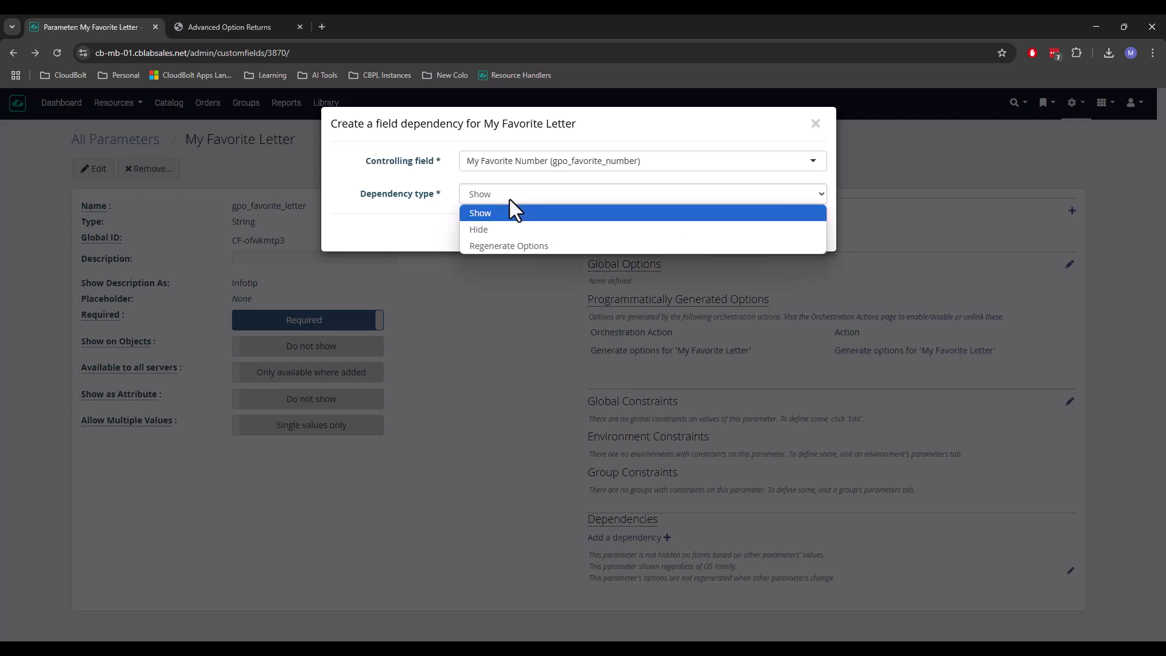
click(502, 248)
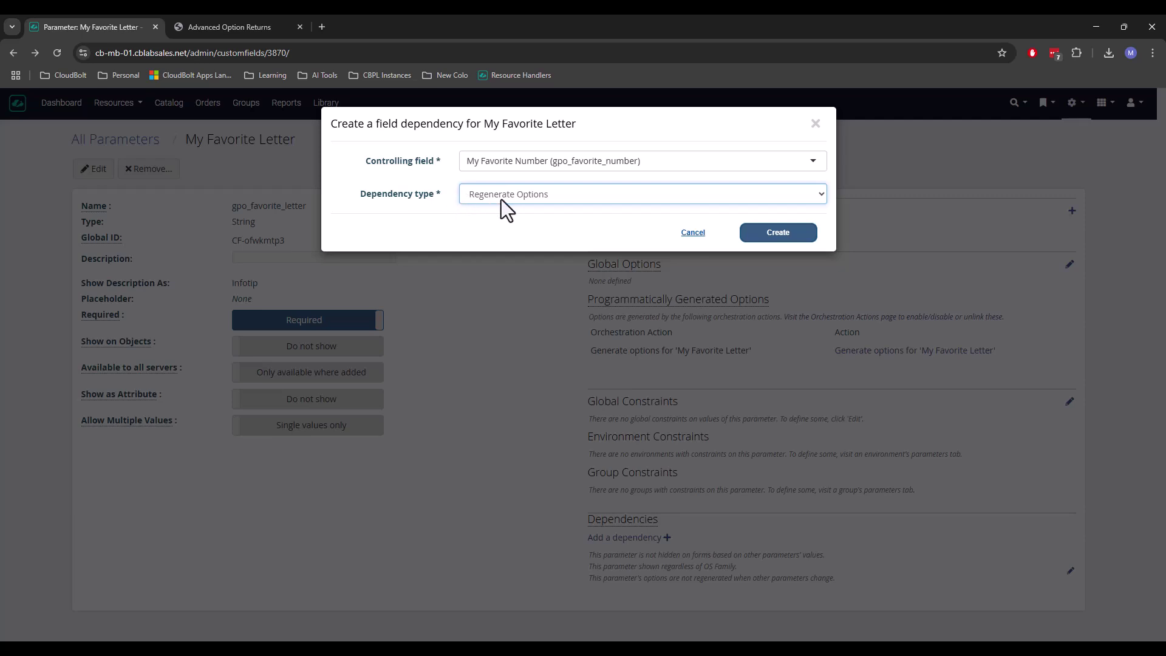
click(493, 199)
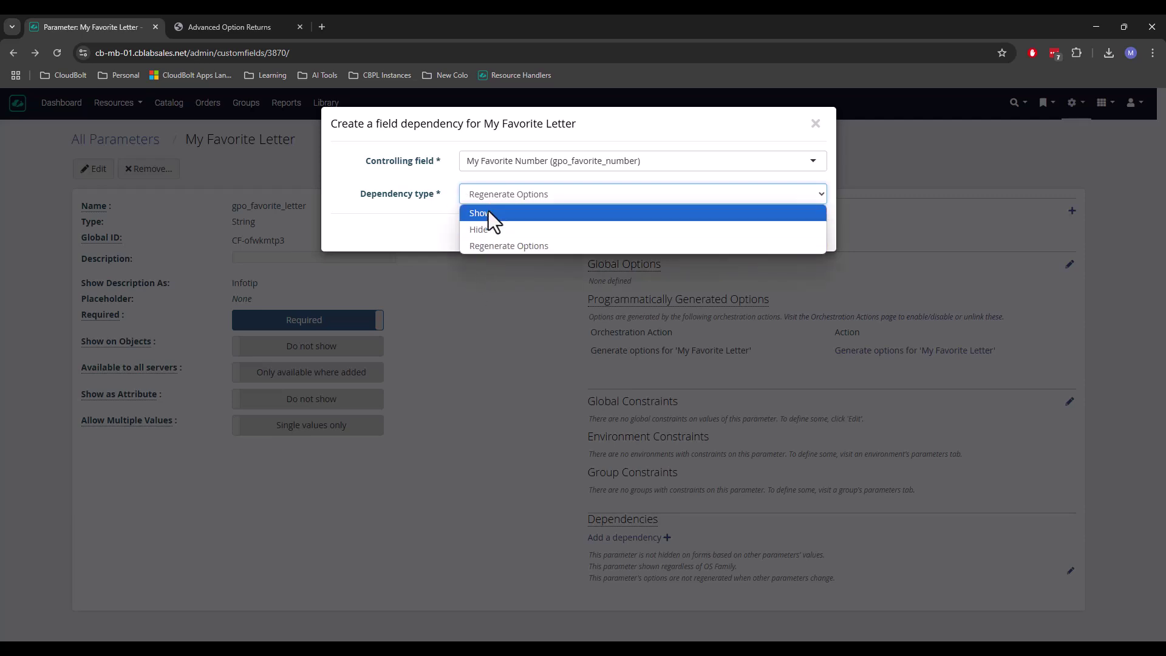
click(419, 244)
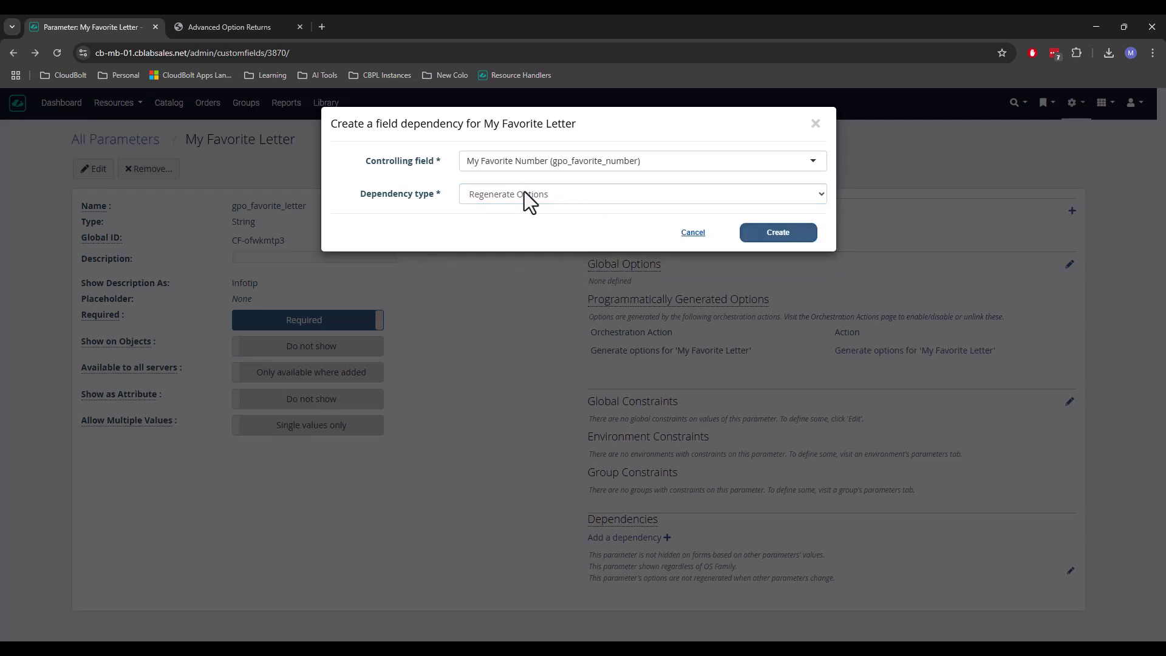
click(778, 226)
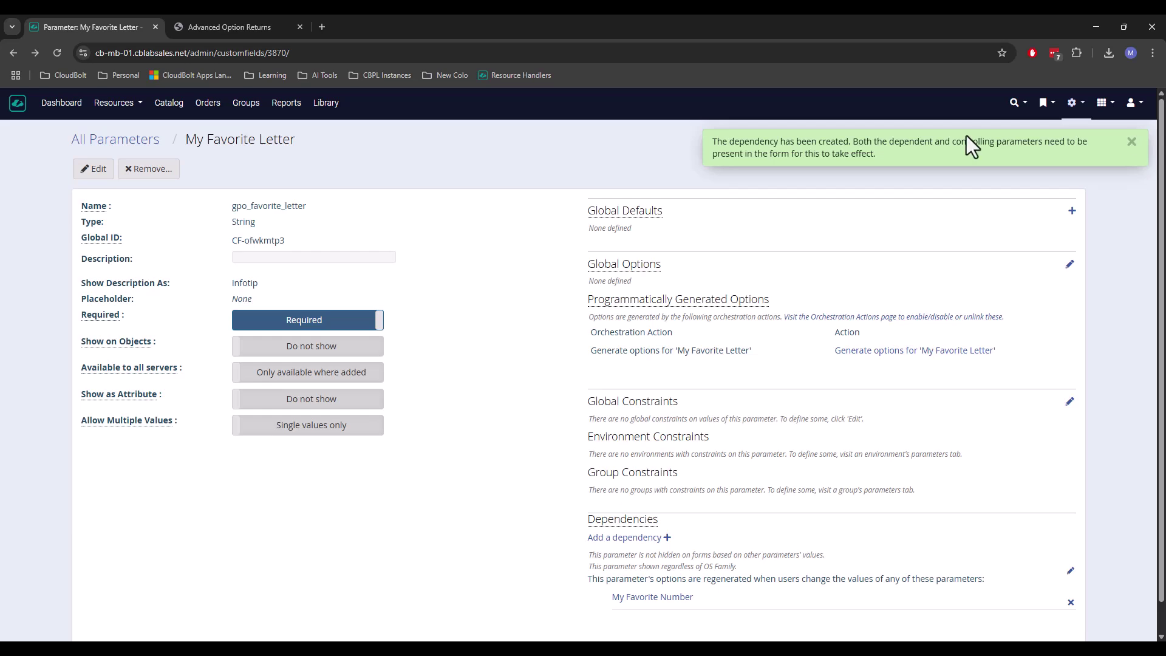
click(1126, 146)
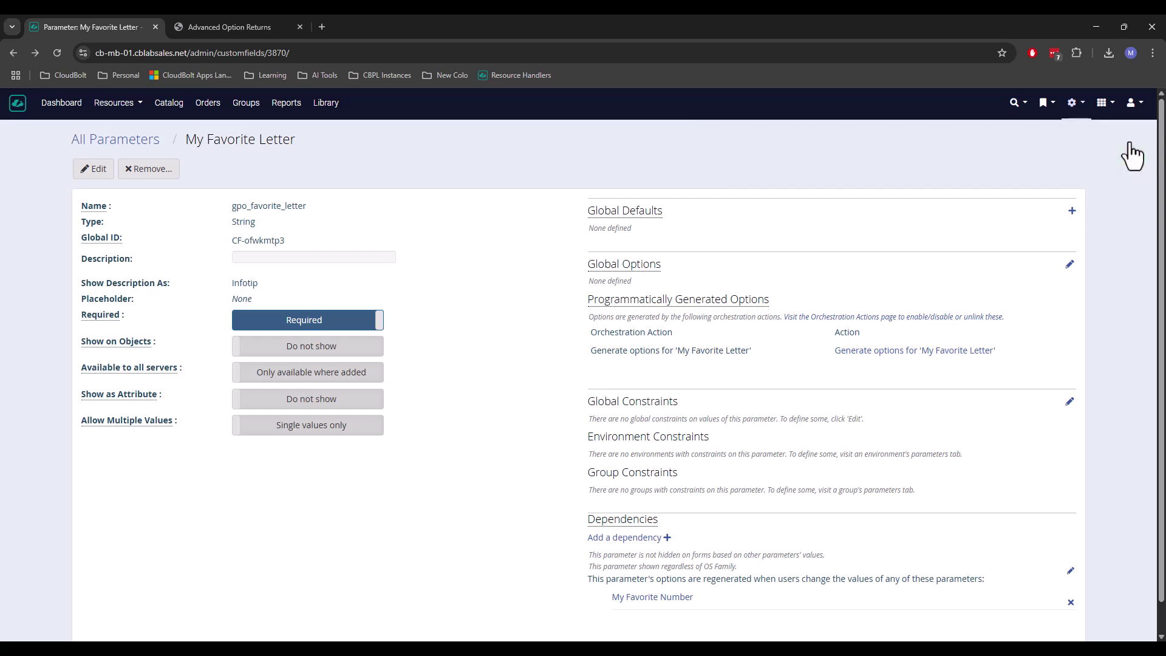
Step: Open the VMware Sales Cluster environment from the environments list
click(1073, 109)
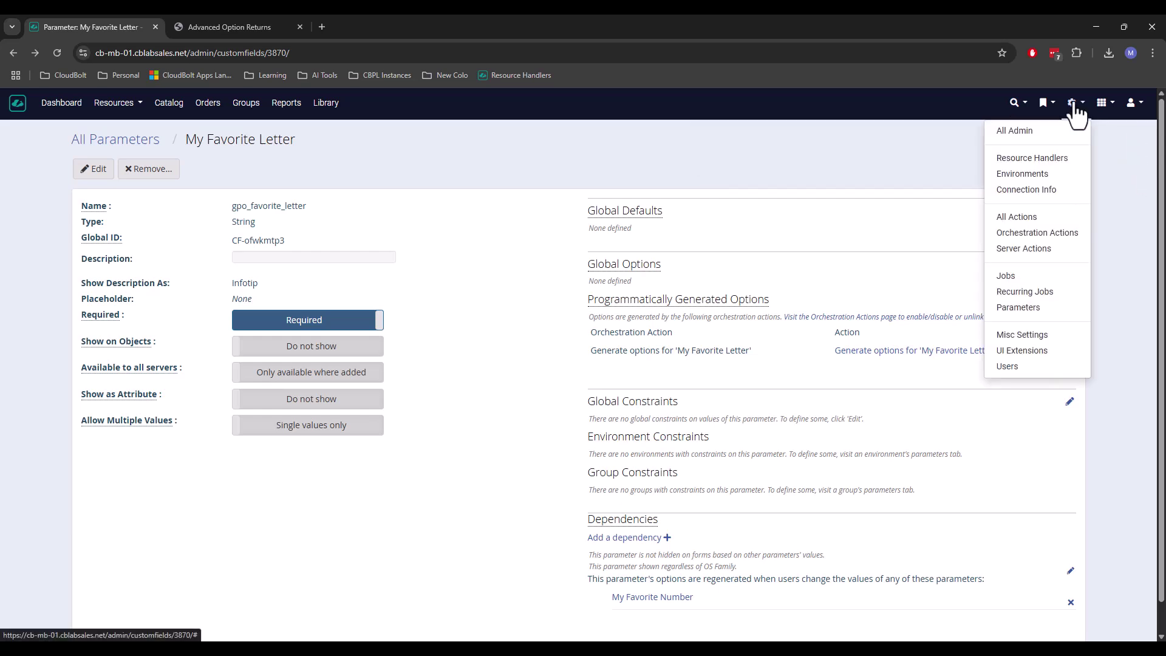
click(1046, 175)
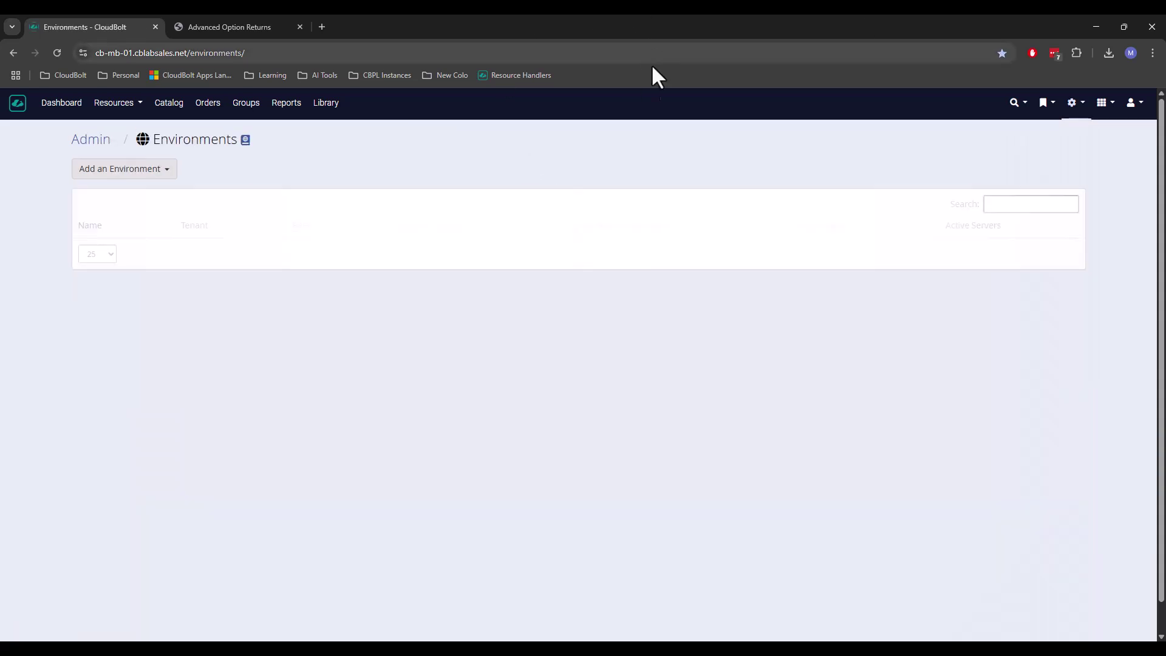
scroll(549, 443, down, 4)
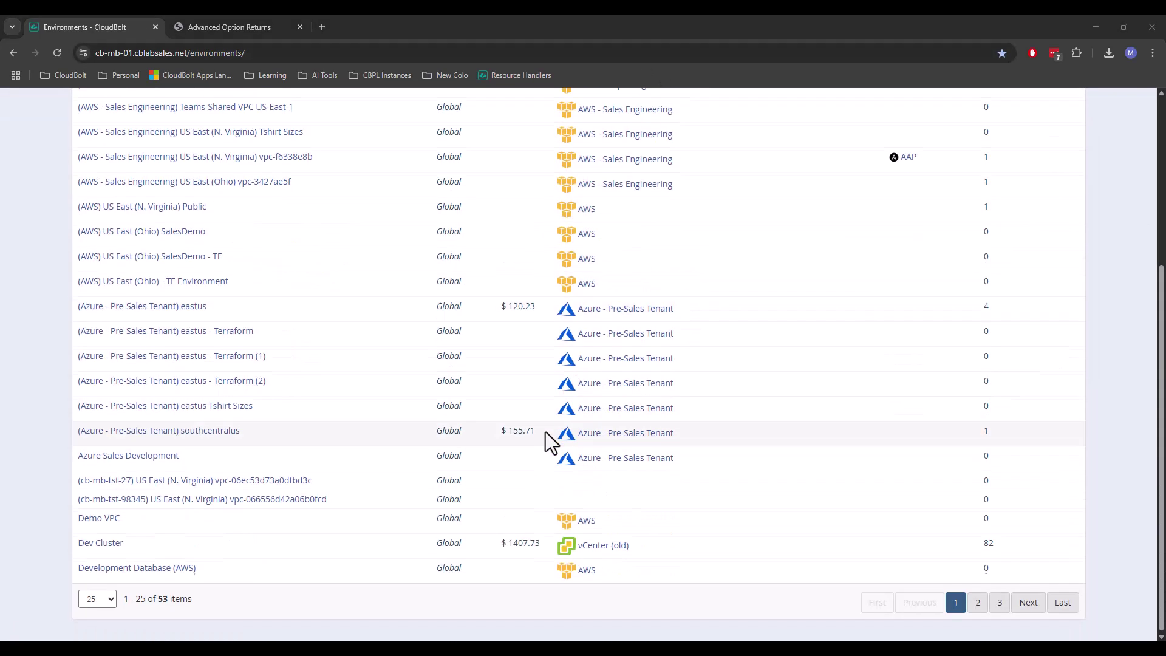
click(1000, 602)
click(103, 254)
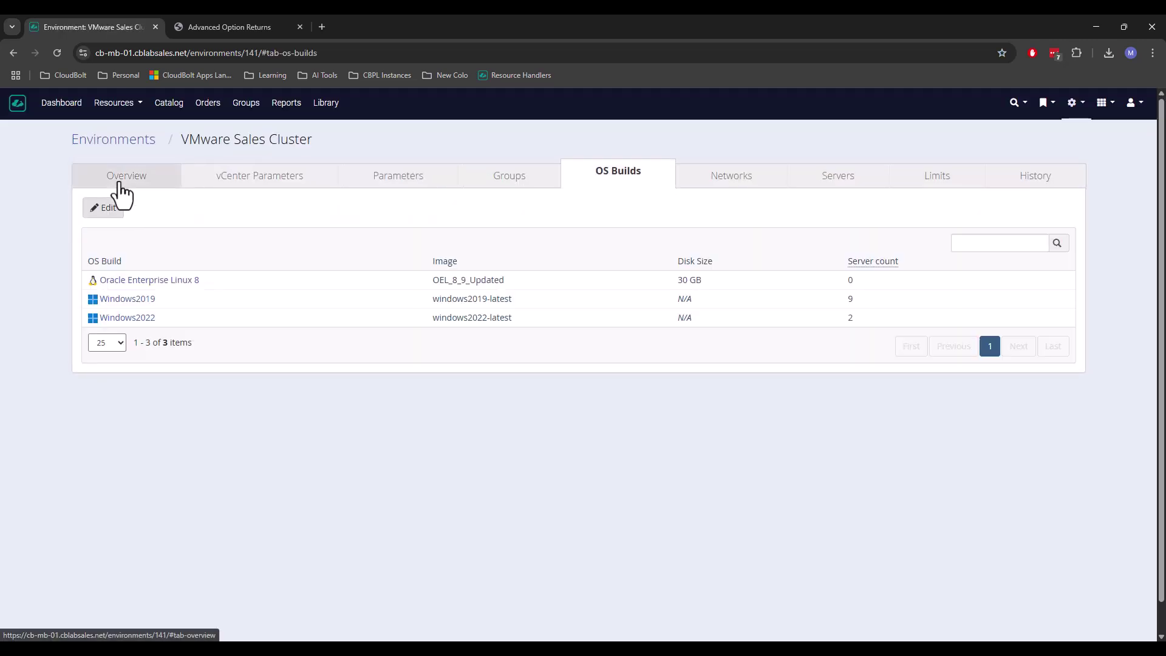
Step: Clone the VMware Sales Cluster environment under the name VMware Sales Cluster - Regenerate Options
click(117, 183)
click(151, 208)
click(592, 163)
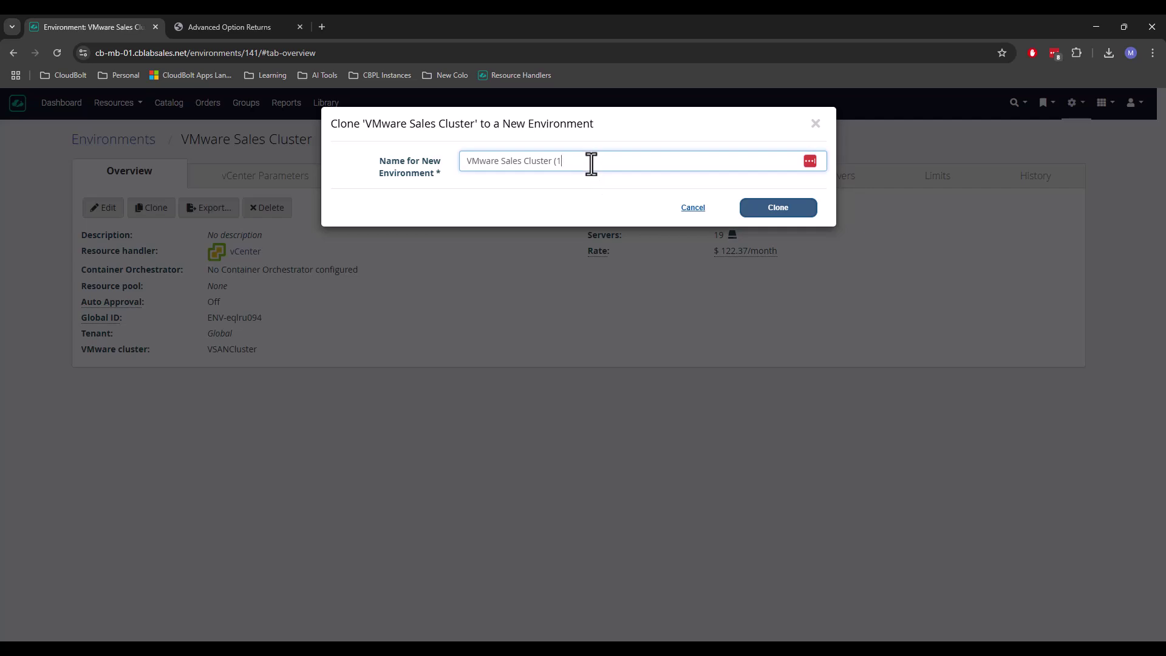
key(BackSpace)
key(BackSpace)
key(BackSpace)
key(BackSpace)
key(BackSpace)
key(BackSpace)
key(BackSpace)
key(BackSpace)
key(BackSpace)
key(BackSpace)
key(BackSpace)
key(BackSpace)
key(BackSpace)
key(BackSpace)
key(BackSpace)
key(BackSpace)
key(BackSpace)
key(BackSpace)
click(778, 210)
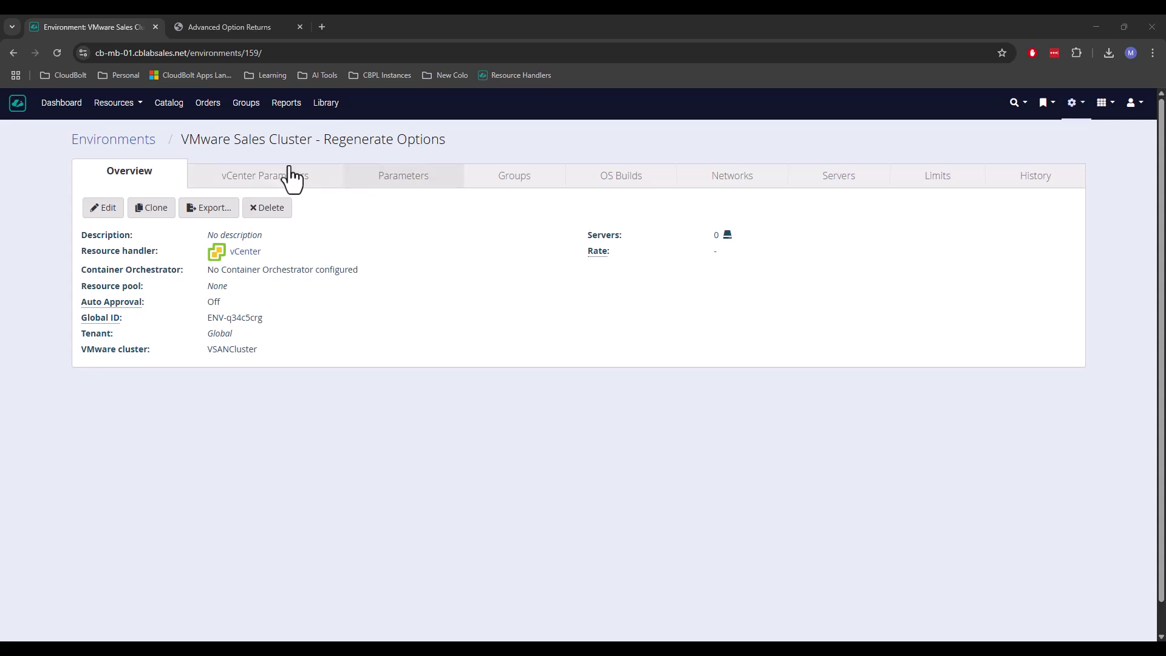
Step: Add the My Favorite Letter and My Favorite Number parameters to the cloned environment, filtering the parameter list by gpo
click(437, 183)
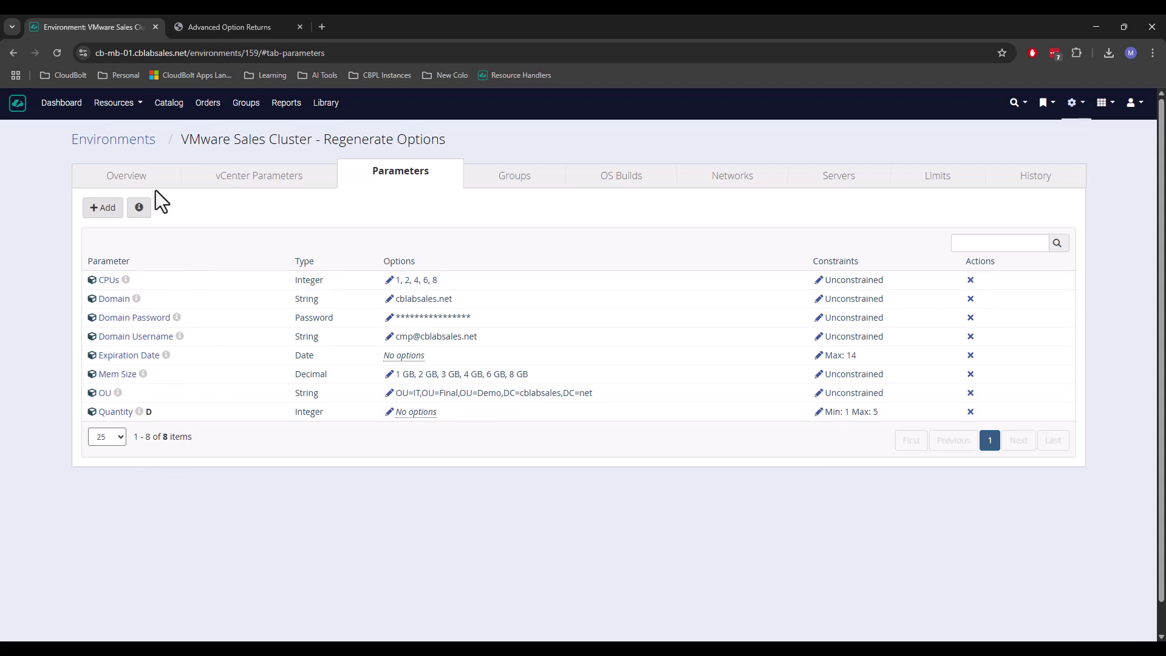
click(107, 208)
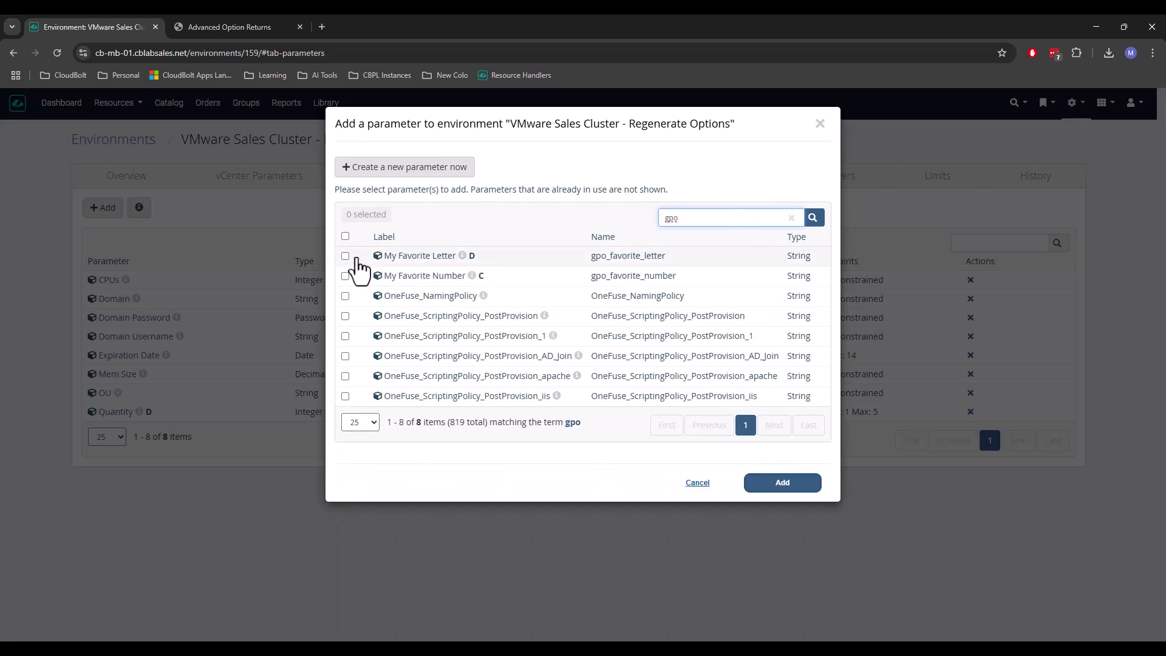
click(345, 257)
click(344, 275)
click(814, 486)
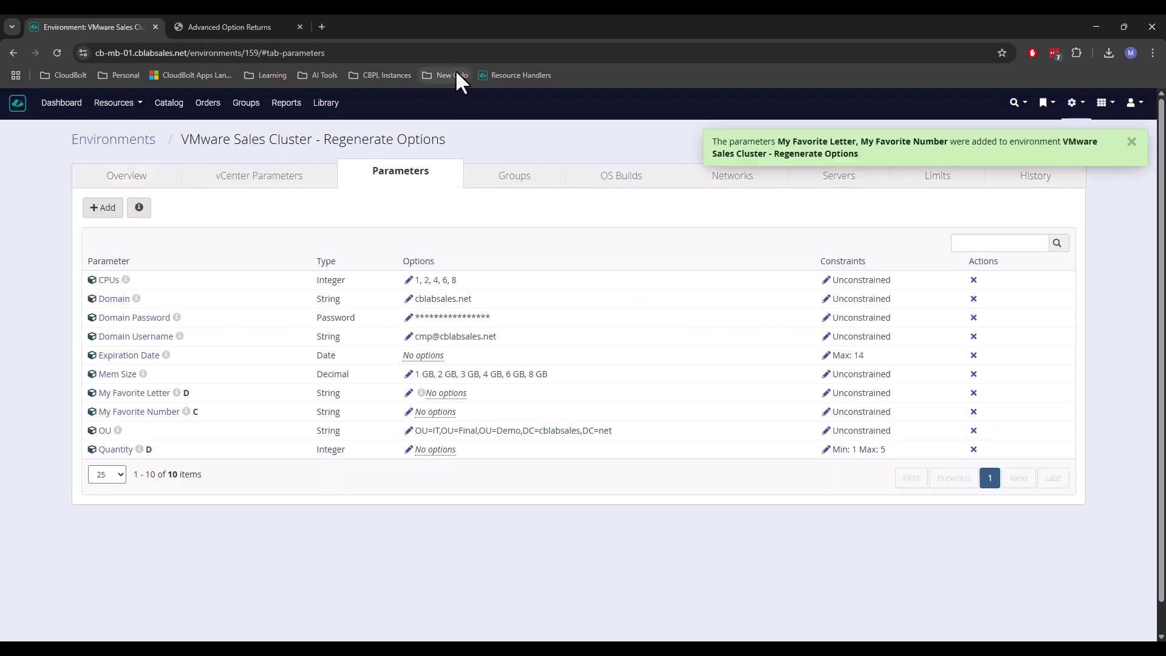
click(1132, 143)
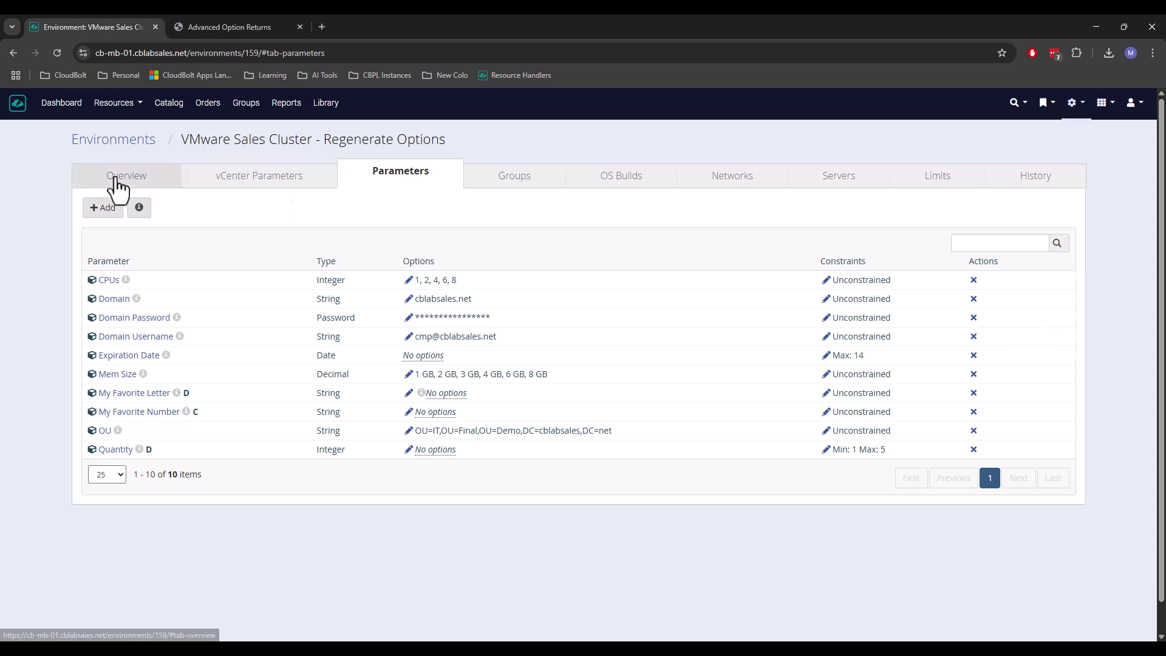
Step: Check which groups are assigned to the cloned environment
click(119, 185)
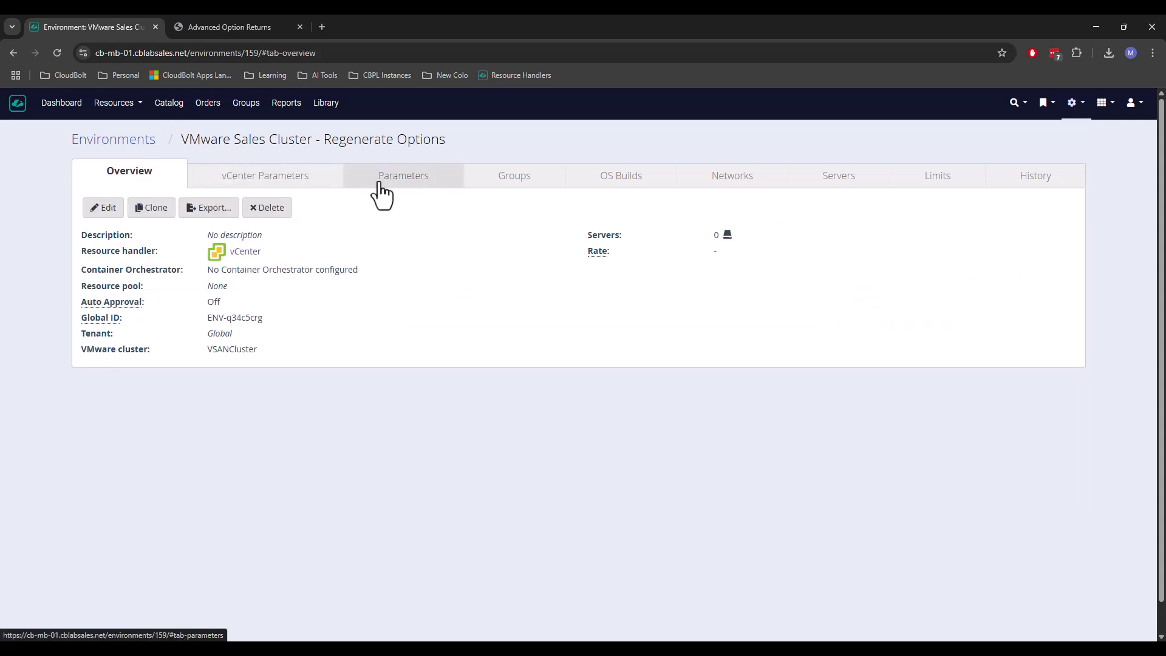
click(512, 183)
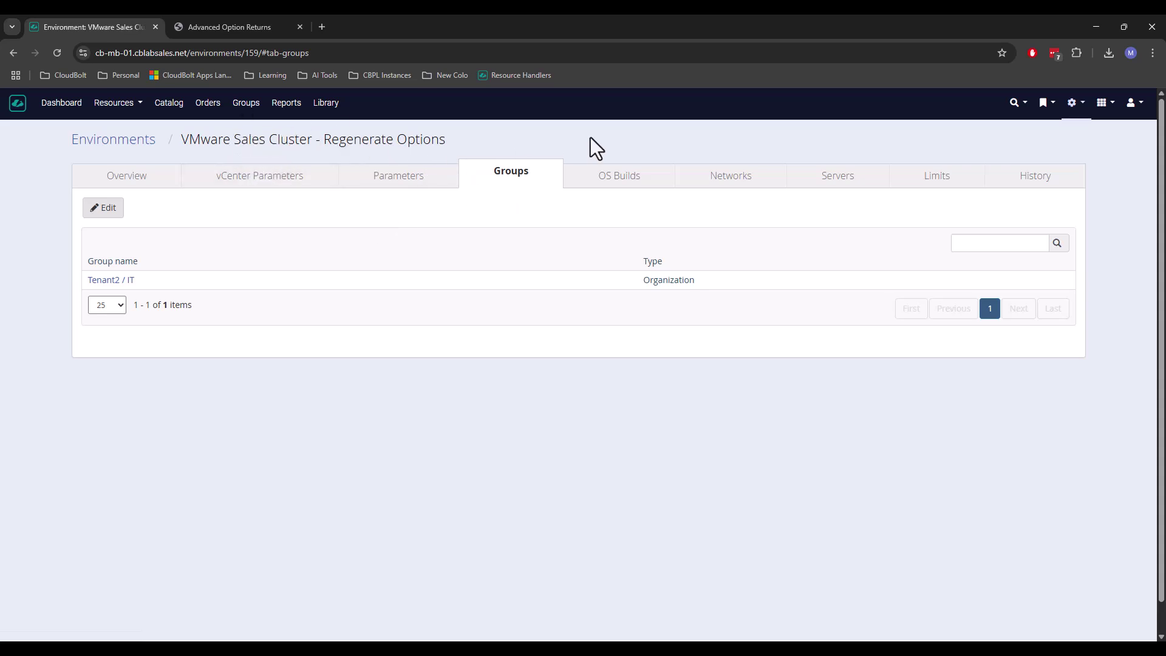
click(142, 181)
Step: Open the Custom Server blueprint from the catalog in a separate browser tab and check its enabled build environments
click(172, 106)
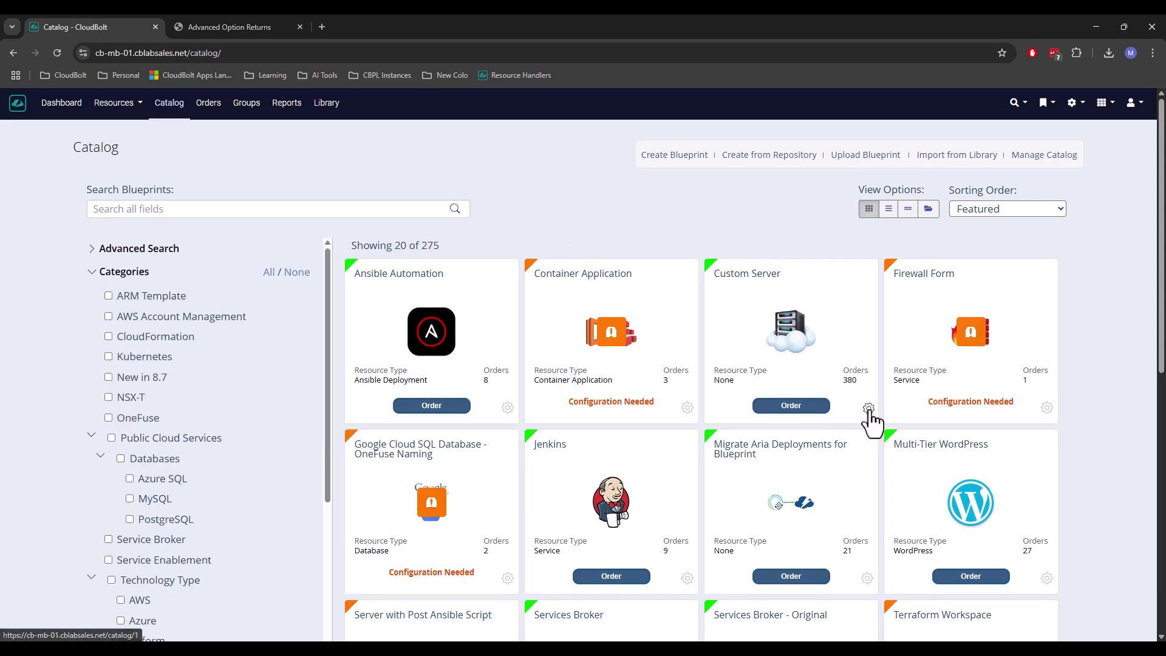
middle_click(867, 407)
click(255, 24)
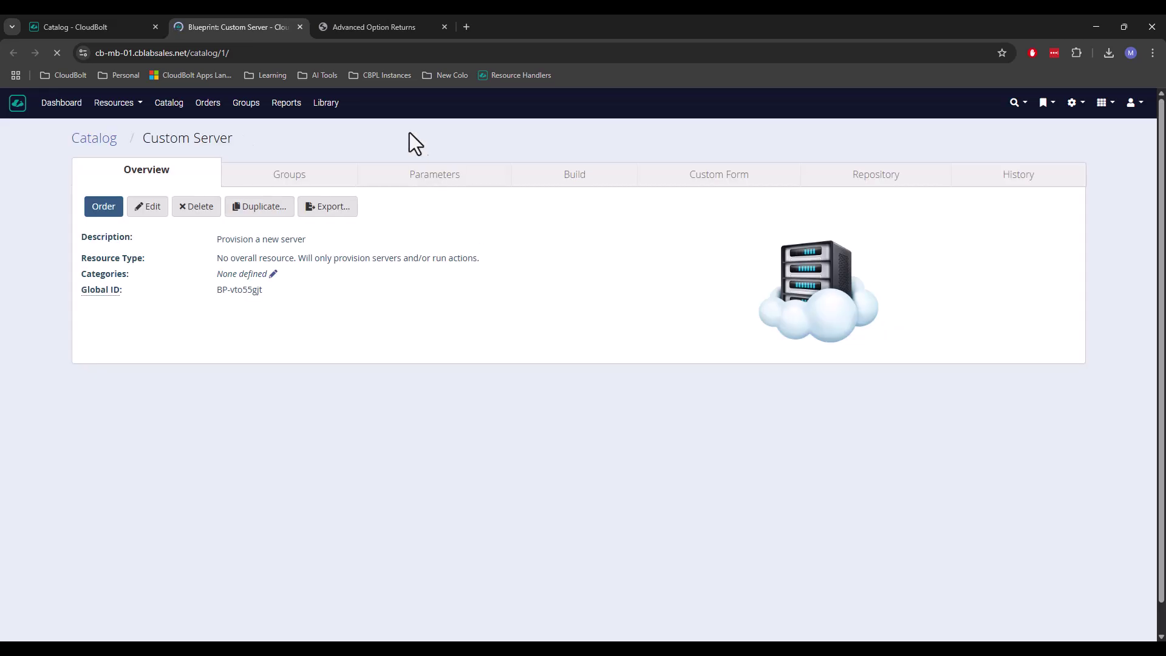
click(562, 176)
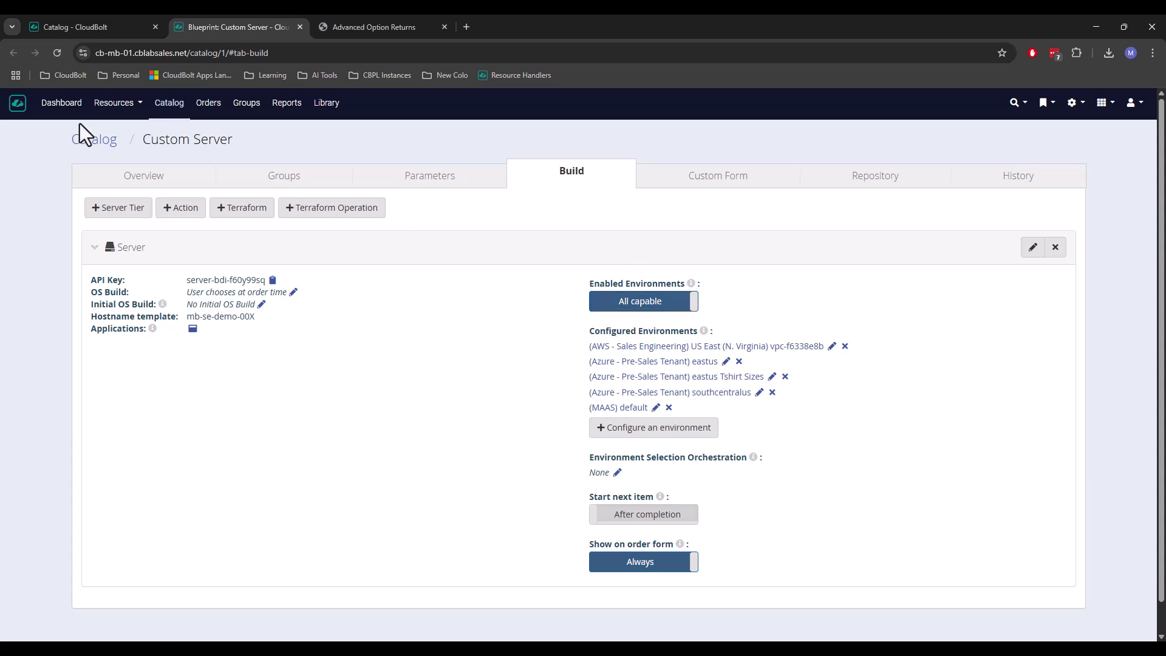
click(140, 179)
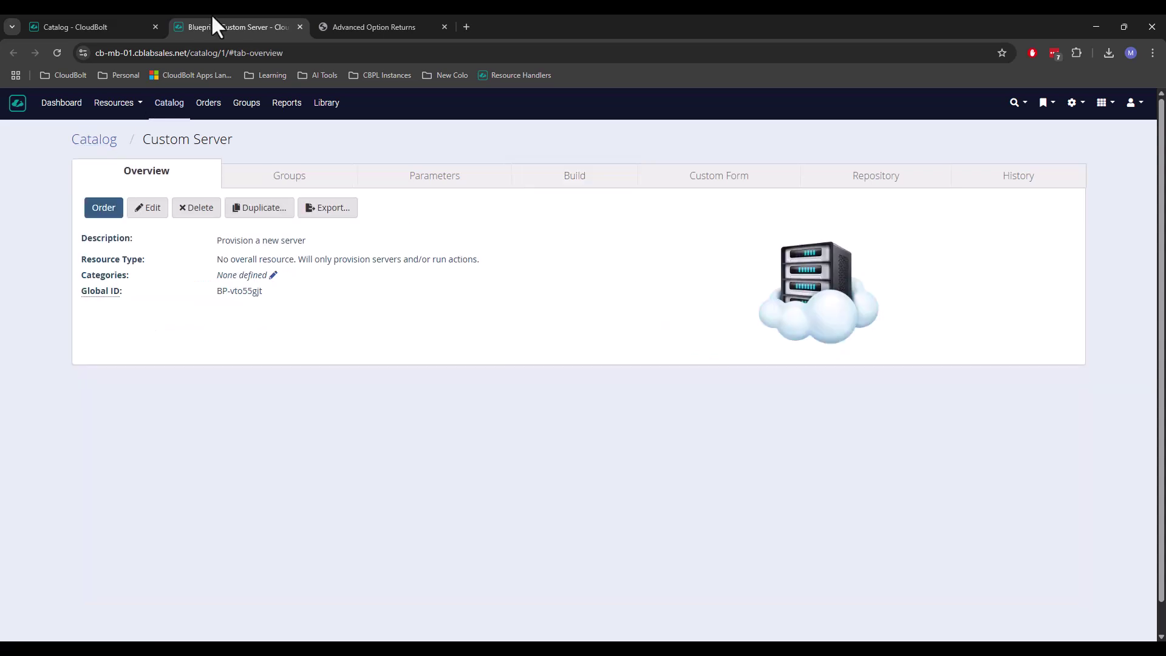
Step: Start a Custom Server order for group Tenant2 / IT in the VMware Sales Cluster - Regenerate Options environment
click(103, 208)
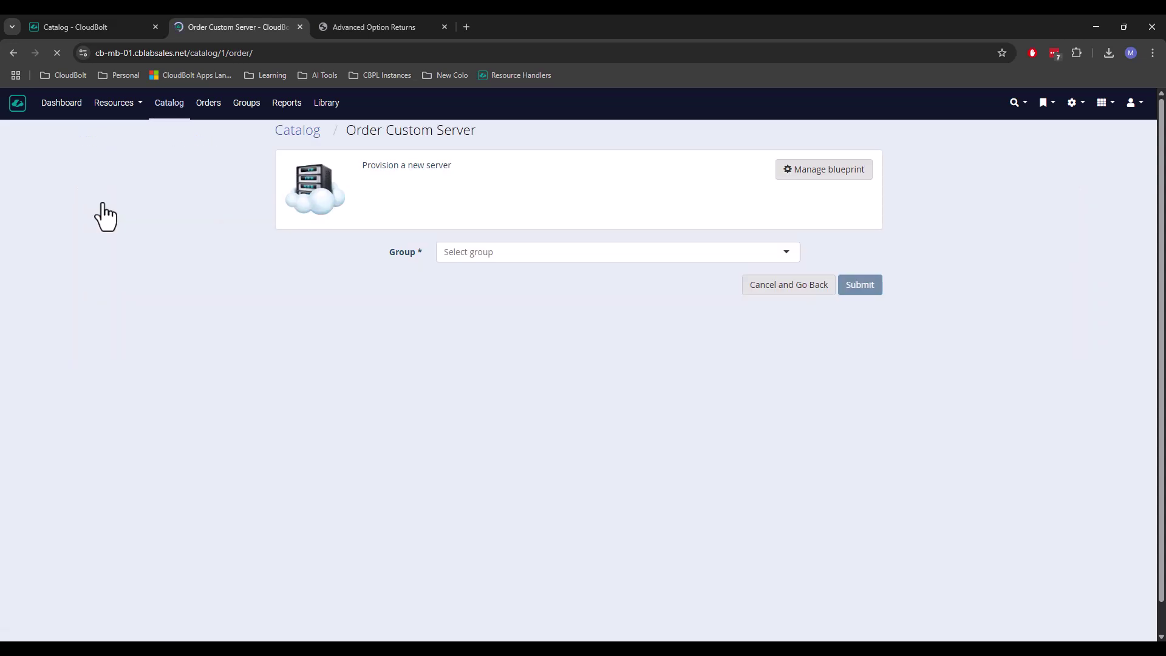
click(476, 254)
click(477, 314)
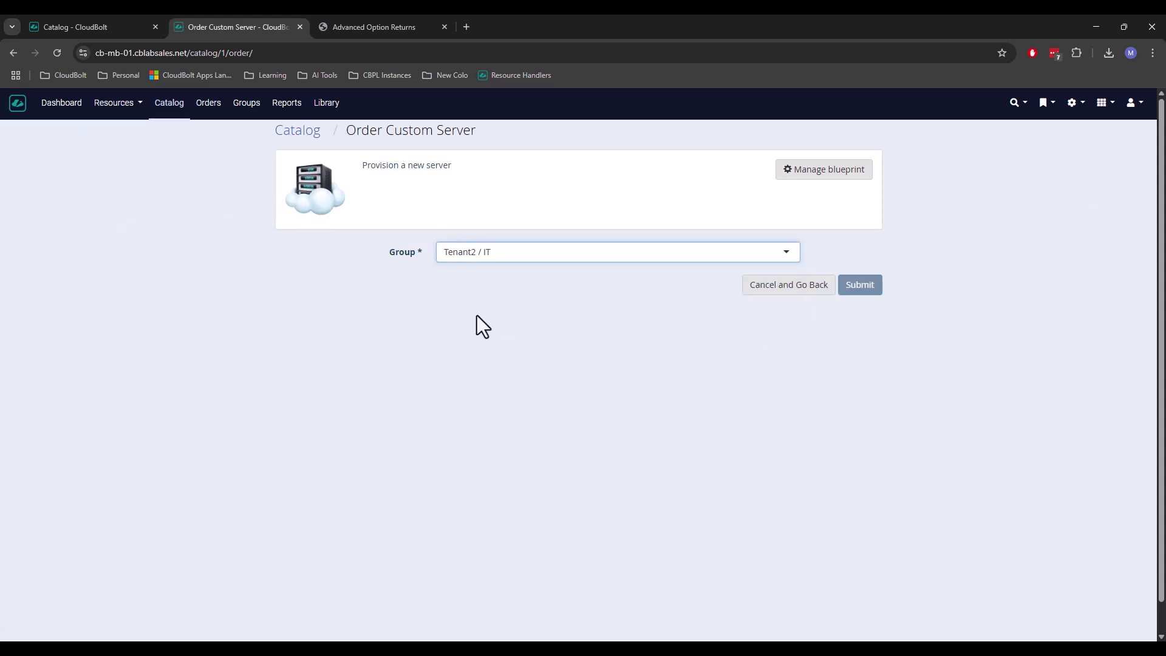
click(493, 343)
scroll(523, 445, down, 10)
click(510, 487)
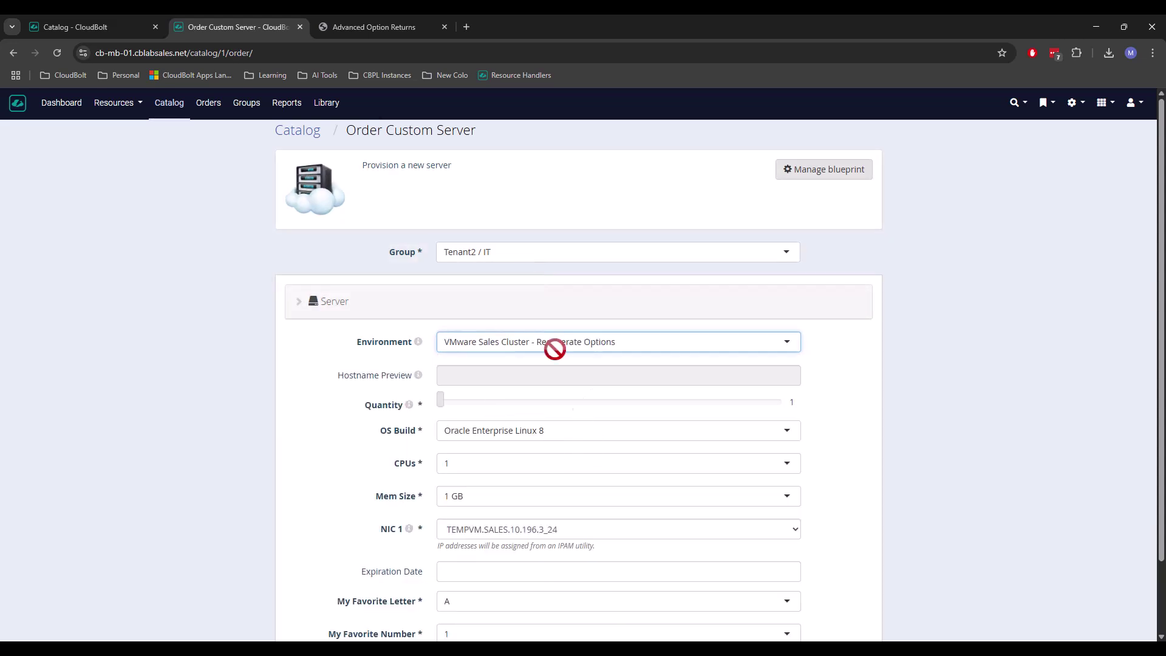
Step: Check which My Favorite Letter options the order form offers while My Favorite Number is 1
scroll(331, 300, down, 2)
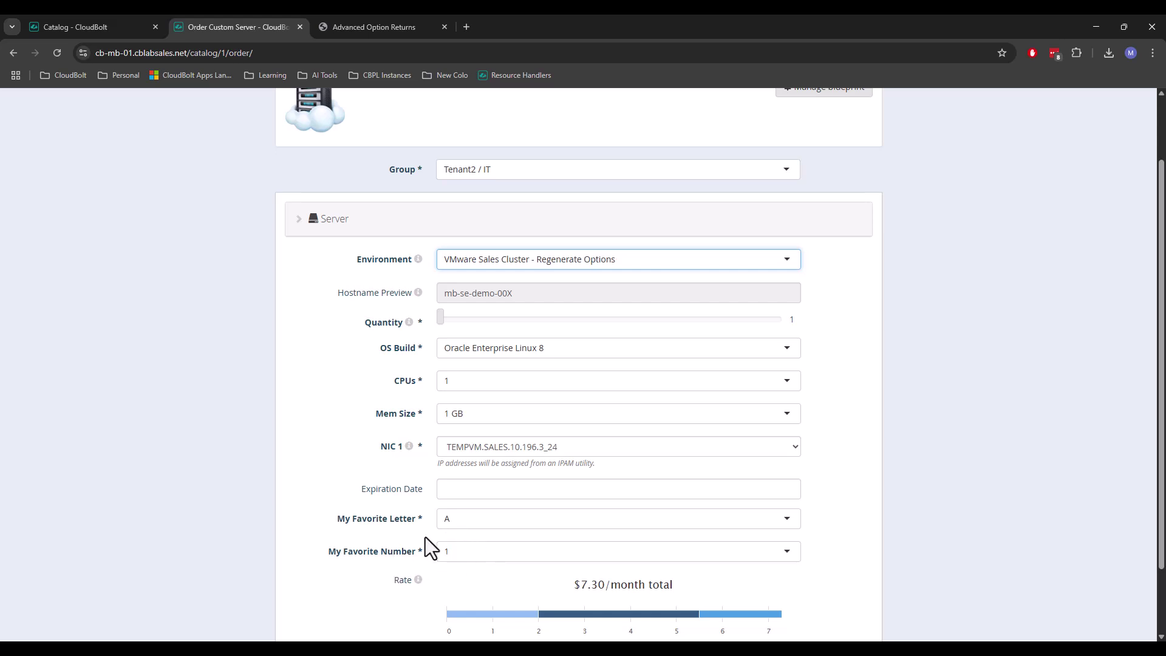
click(459, 521)
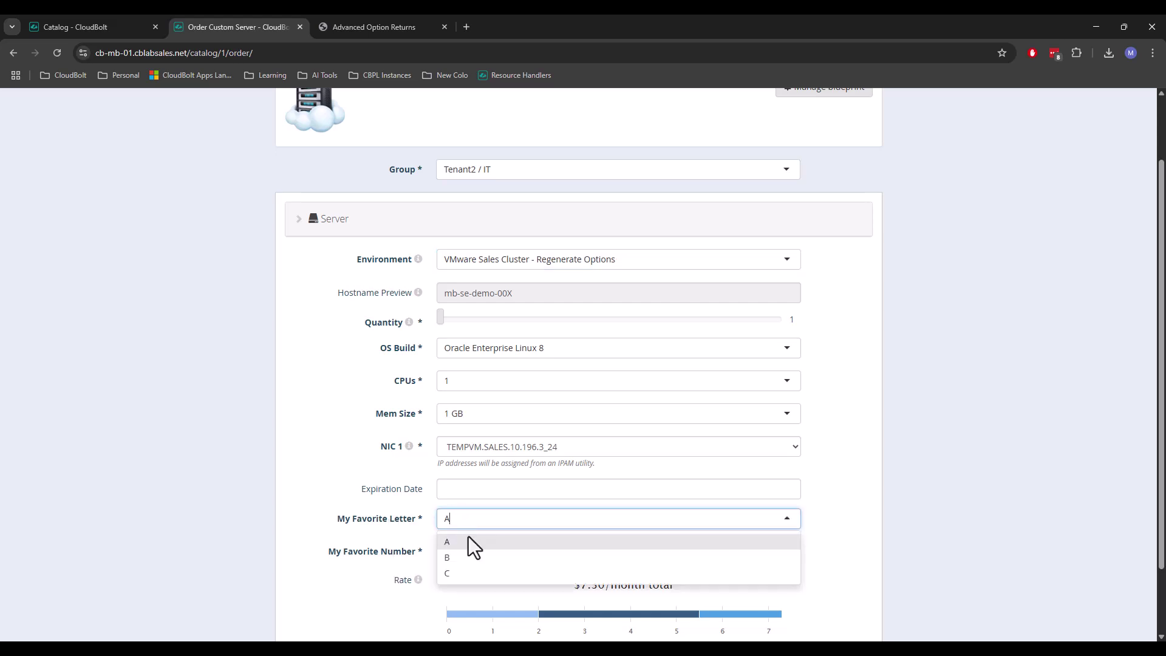
click(377, 544)
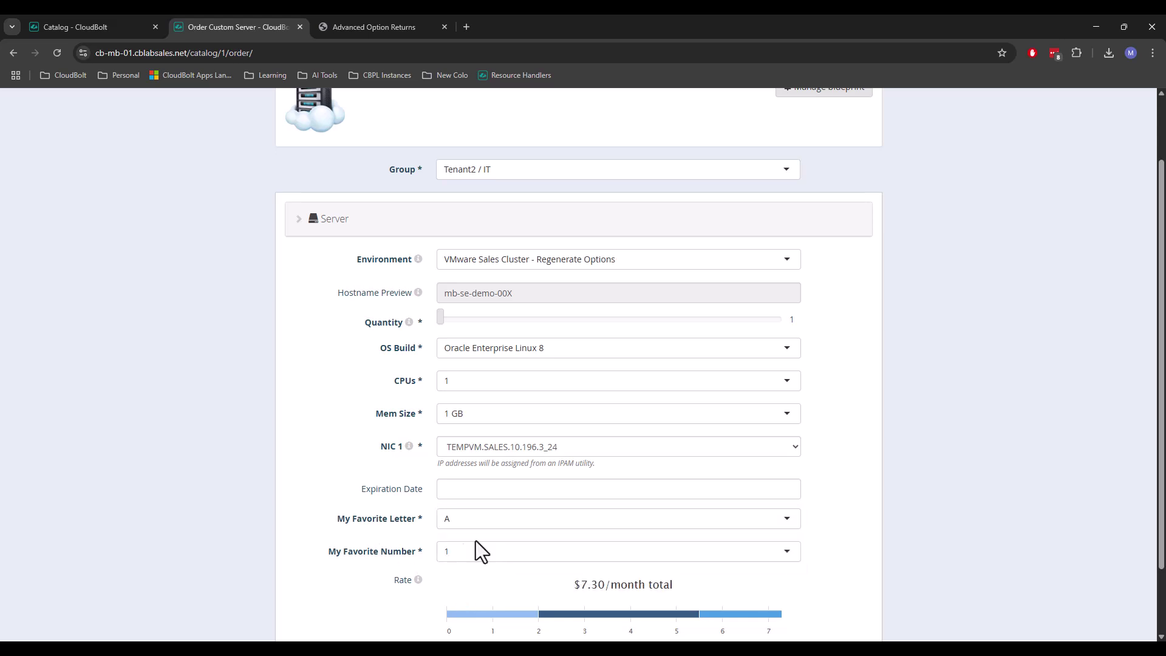
click(447, 552)
click(444, 553)
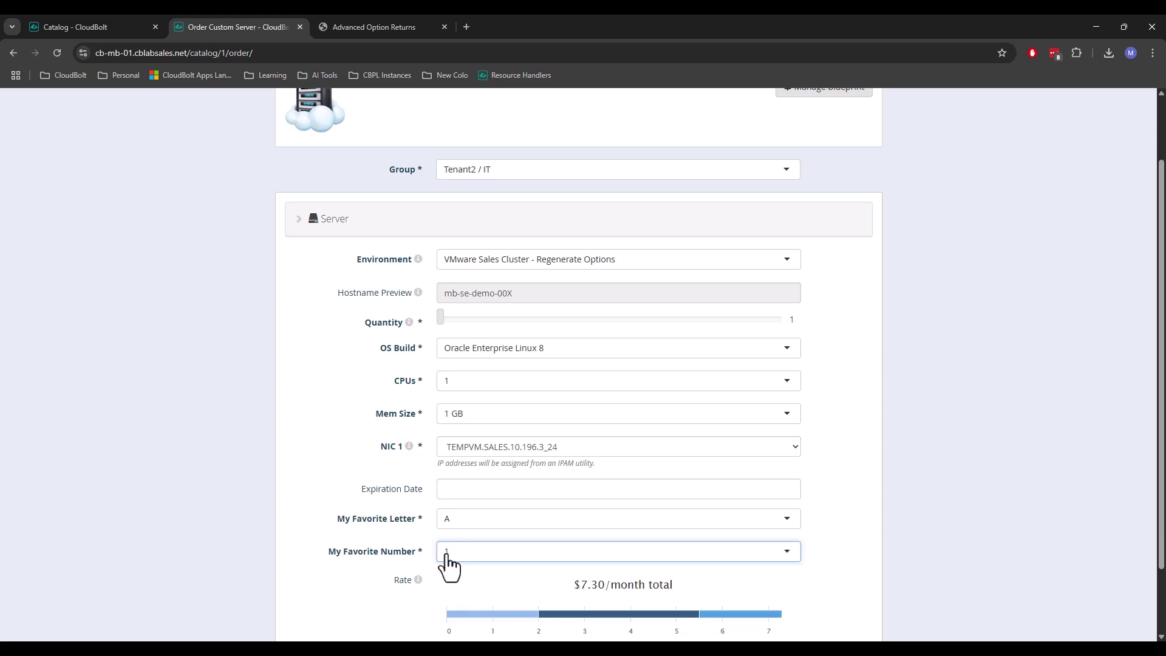
click(466, 529)
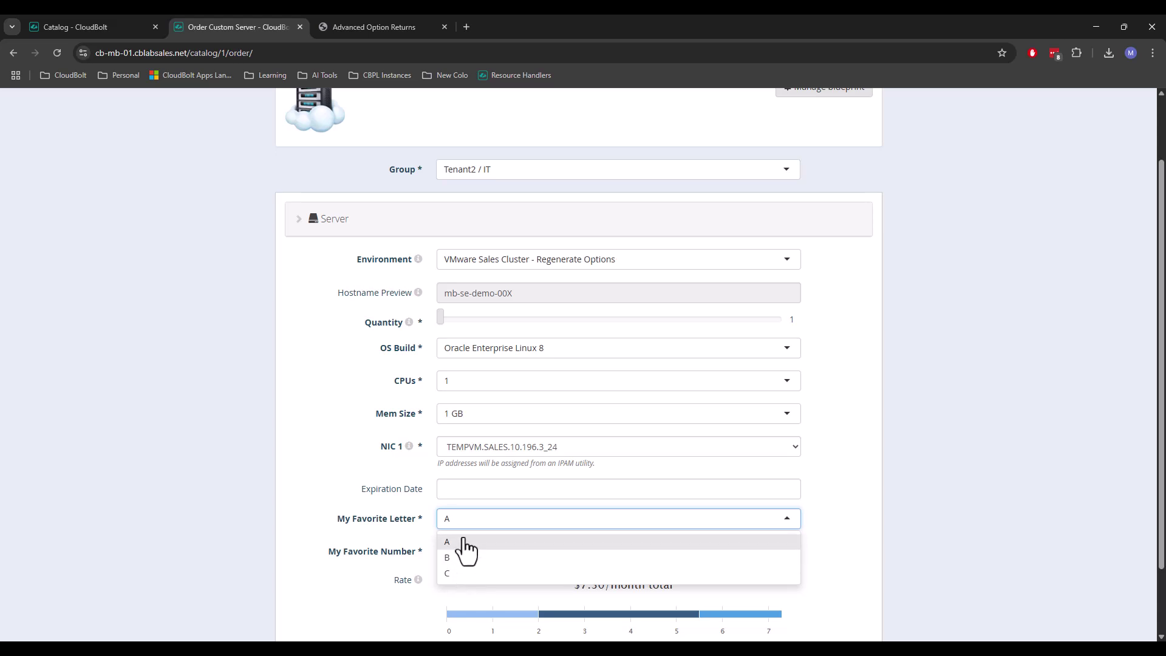
click(299, 585)
Step: Set My Favorite Number to 2 and check the regenerated My Favorite Letter options
click(494, 557)
click(472, 590)
click(466, 521)
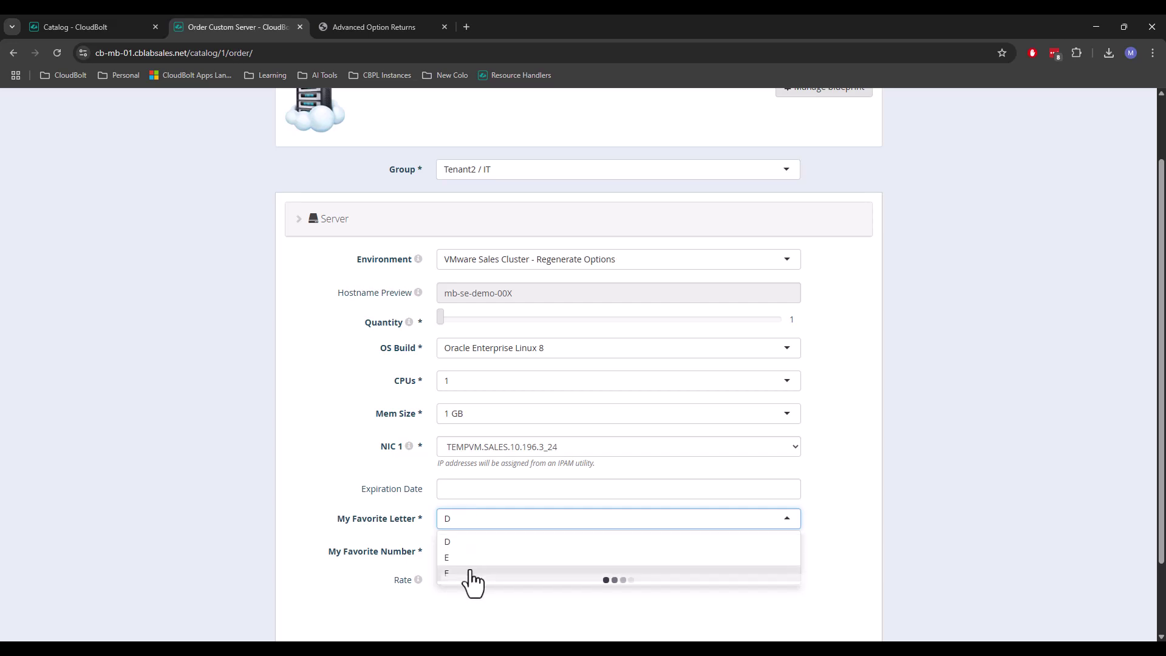
click(372, 576)
Step: Set My Favorite Number to 3 and check the regenerated My Favorite Letter options
click(471, 554)
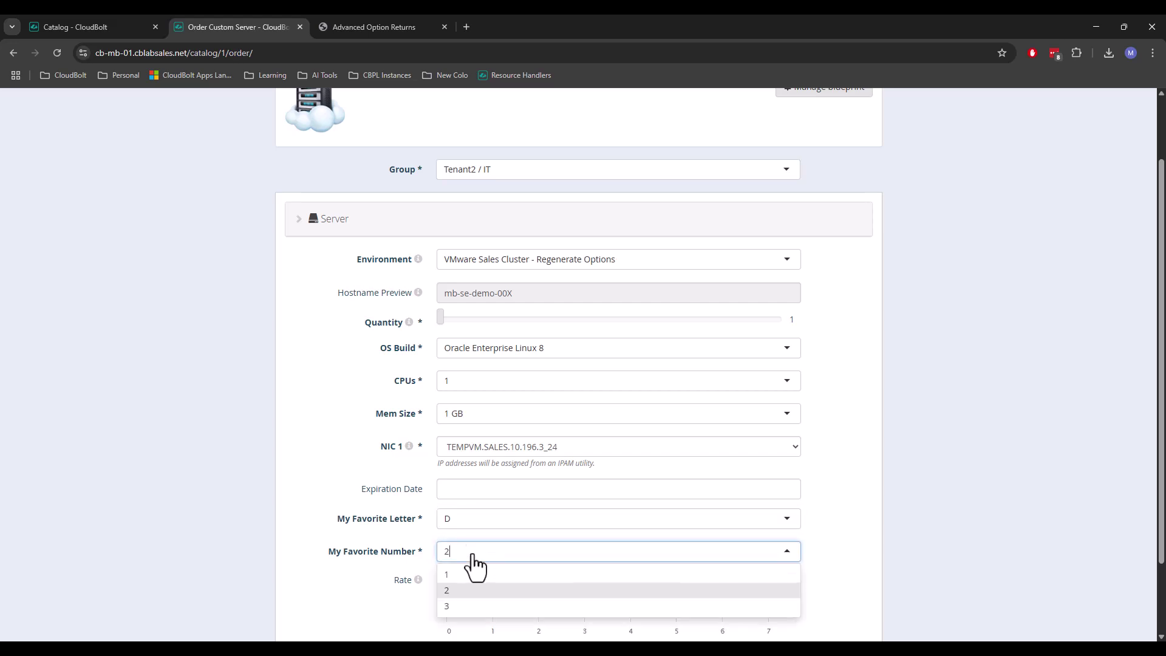
click(471, 608)
click(474, 520)
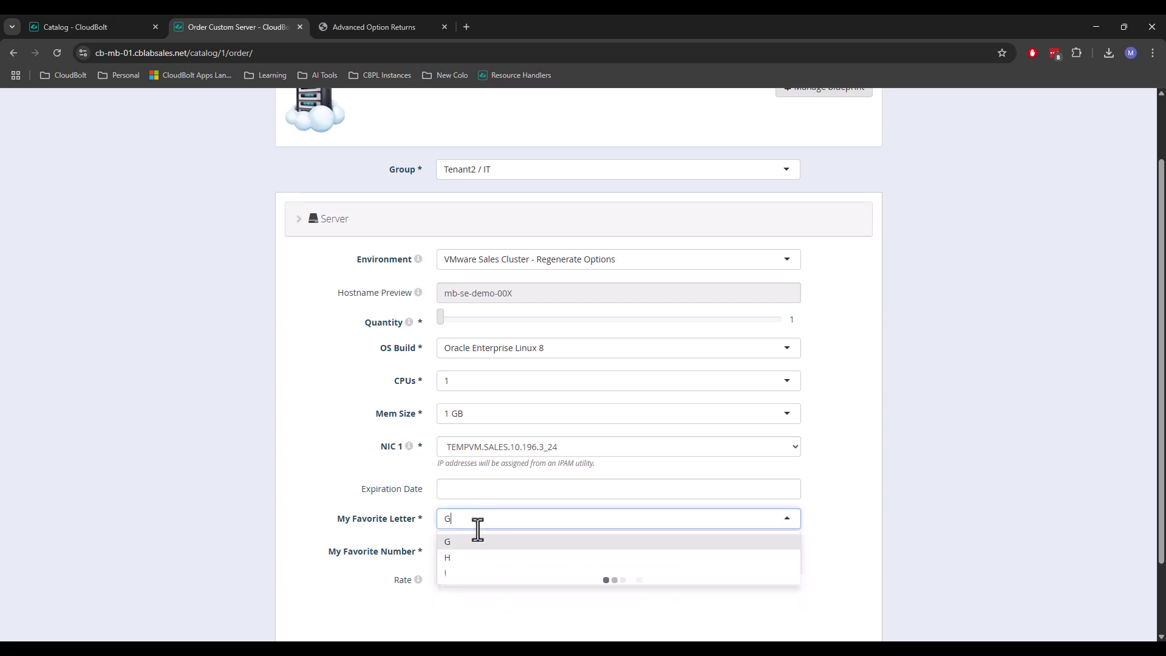
click(935, 504)
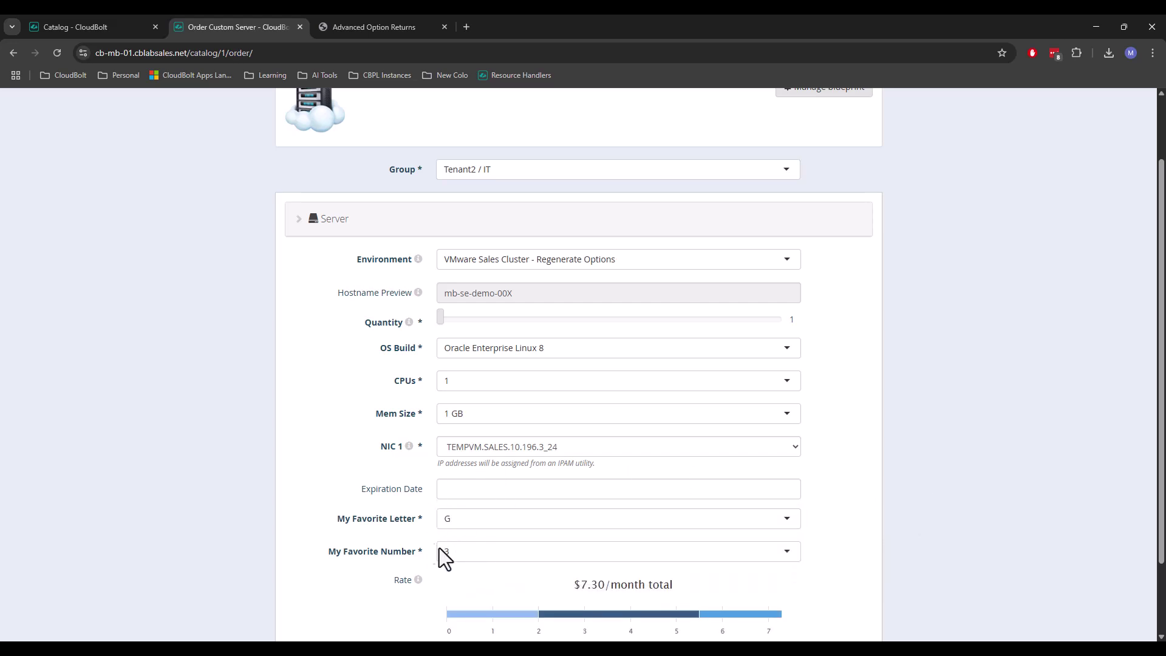
Step: Return My Favorite Number to 2 and check the My Favorite Letter options again
click(447, 551)
click(455, 587)
click(463, 520)
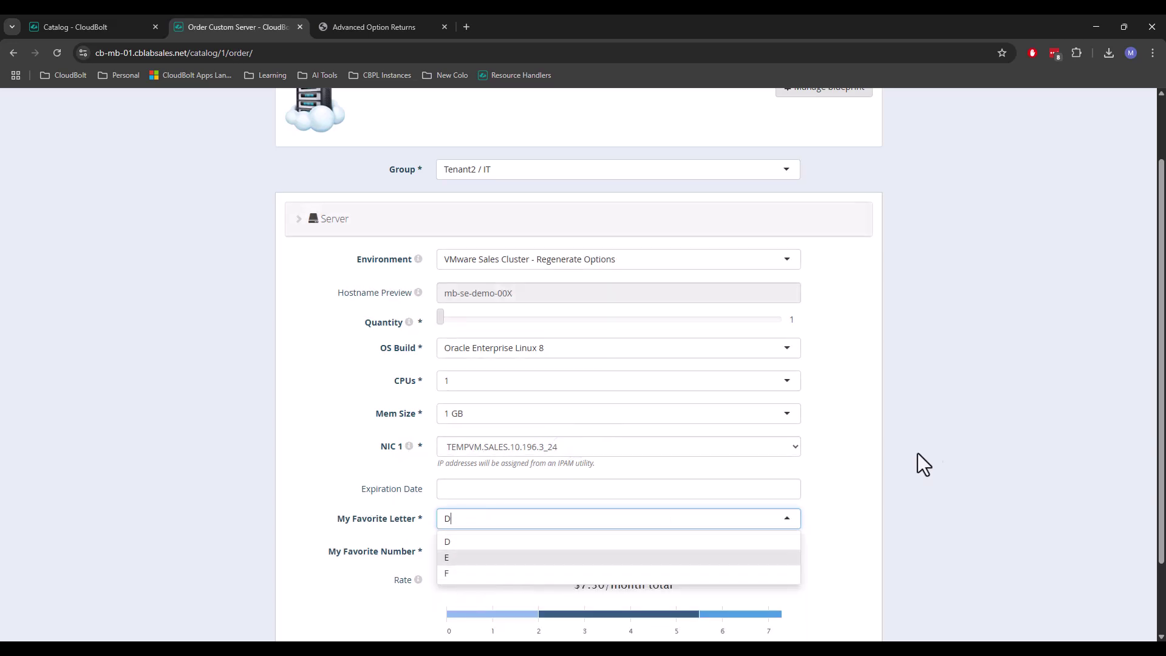
click(789, 524)
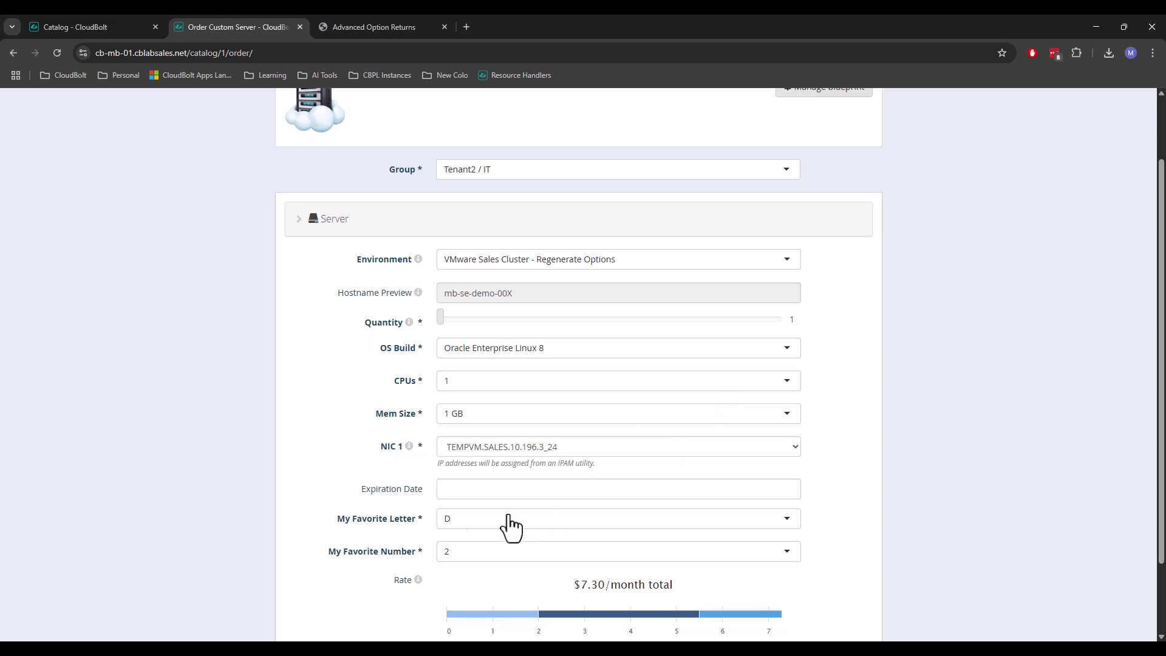
click(461, 551)
click(461, 551)
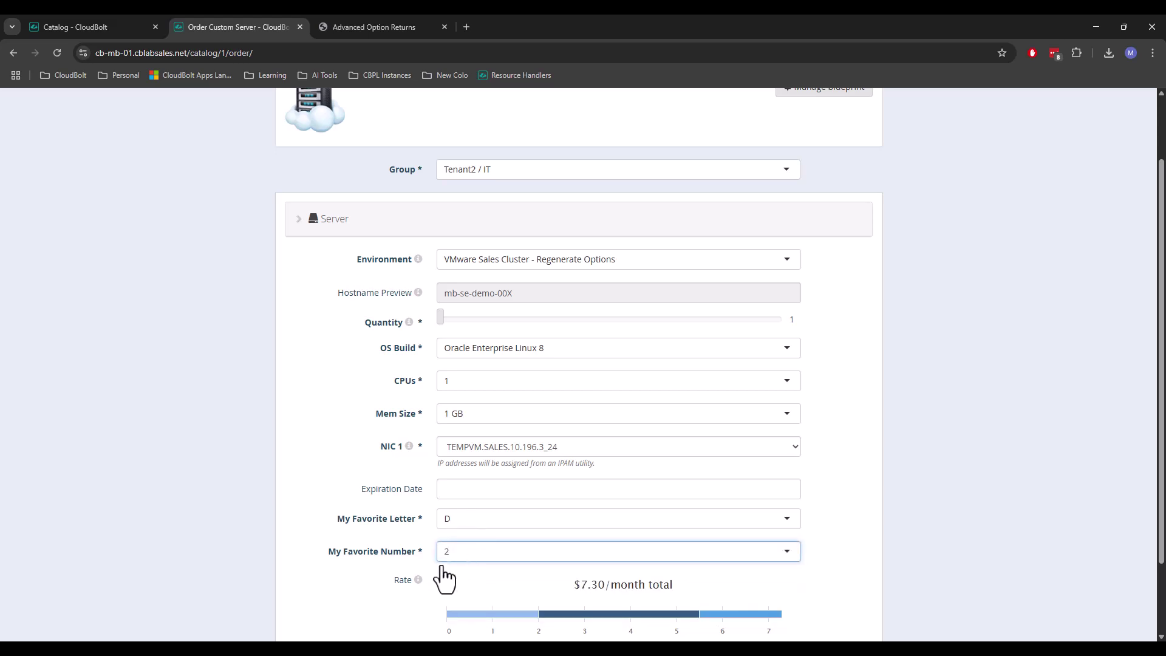
click(456, 526)
click(456, 526)
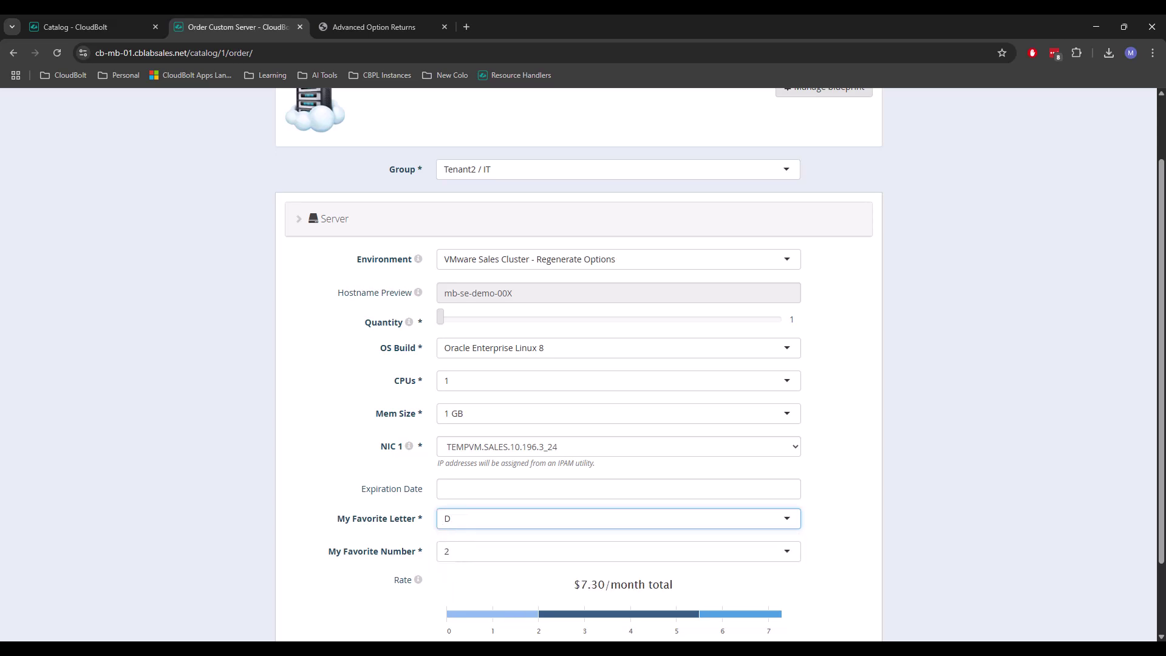
Step: Switch to PyCharm and review the control_value conditions and their option lists in single_control.py
key(alt+Tab)
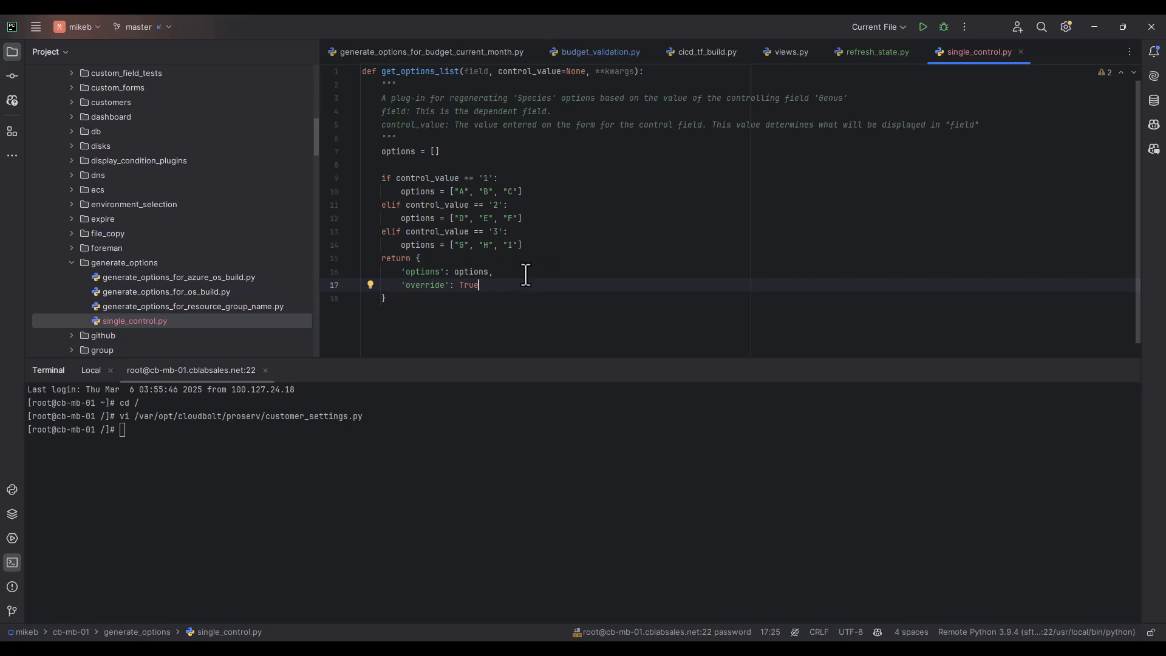
drag(545, 195, 405, 192)
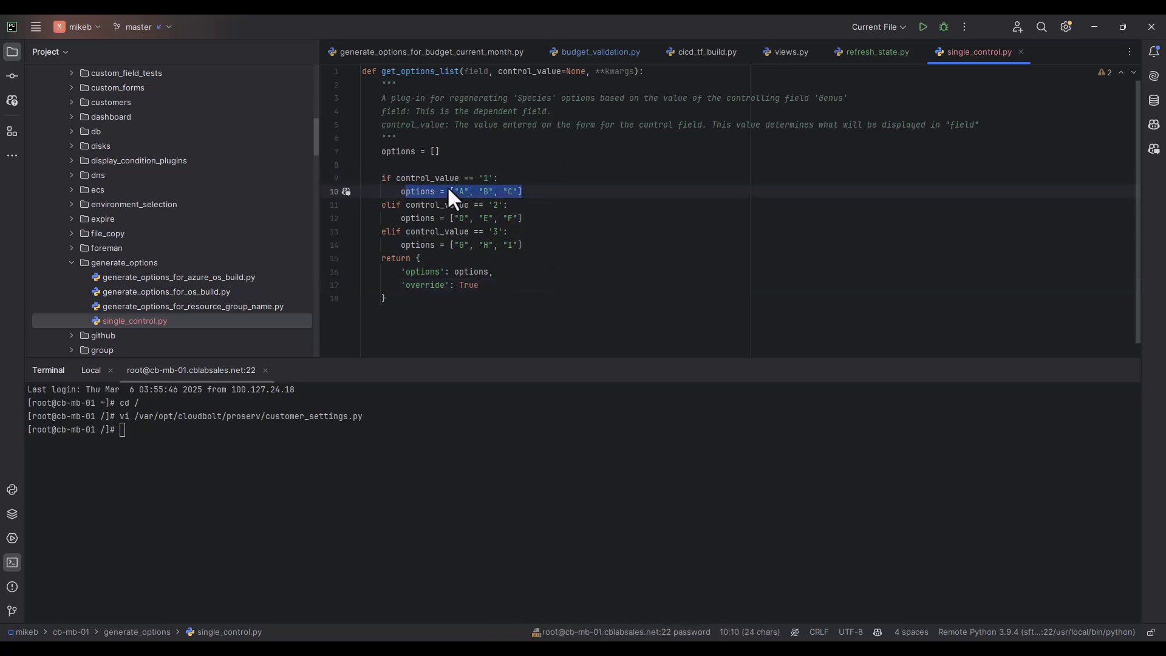
click(488, 178)
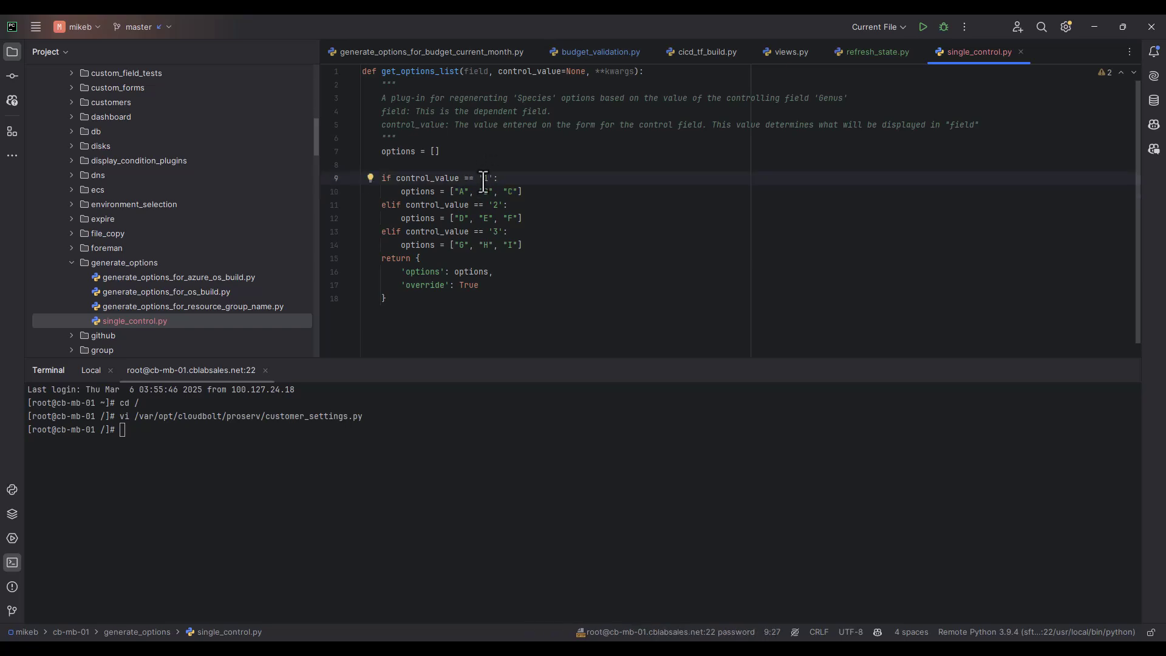
click(495, 206)
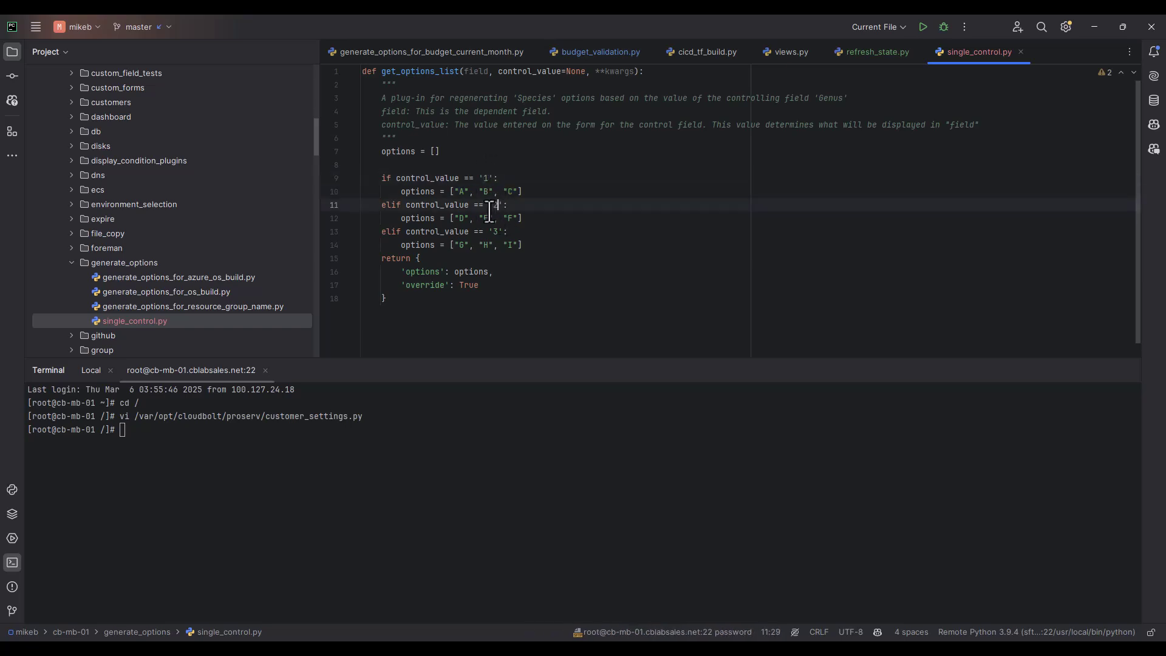
click(494, 232)
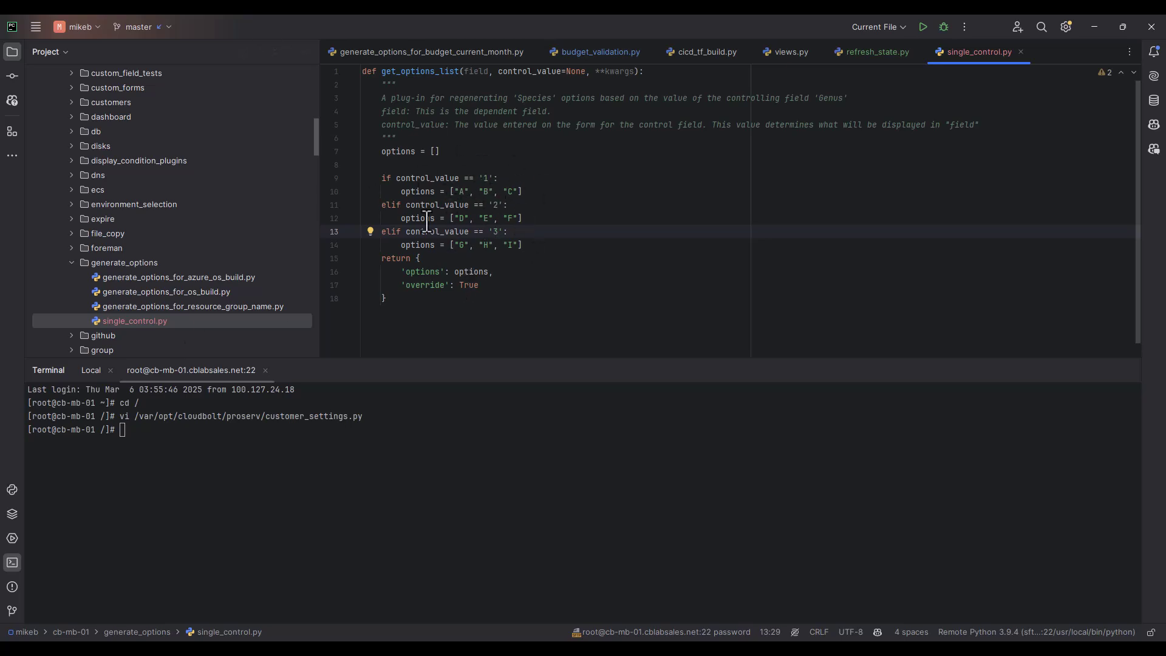
click(110, 261)
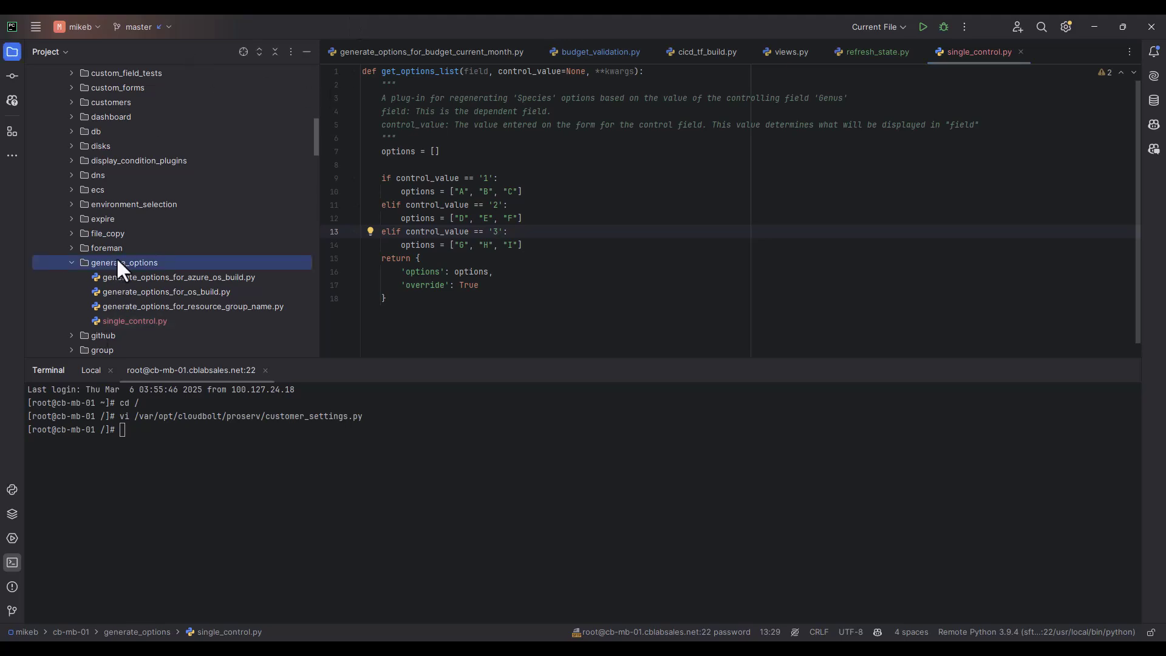
right_click(117, 261)
mouse_move(177, 201)
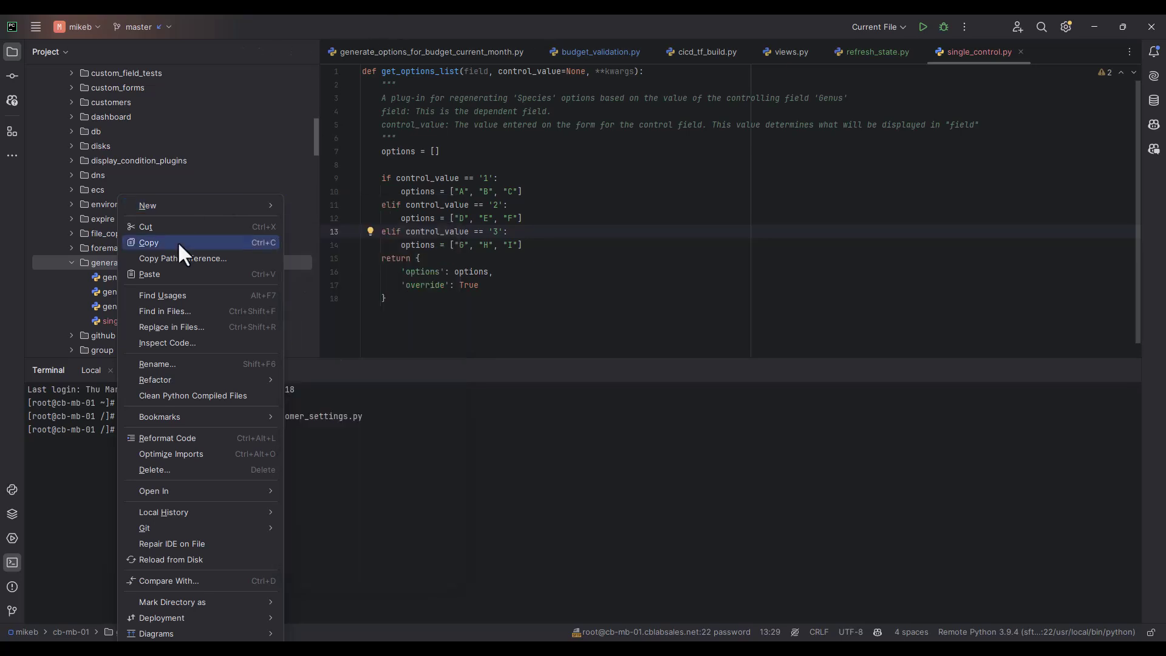
click(68, 310)
click(139, 267)
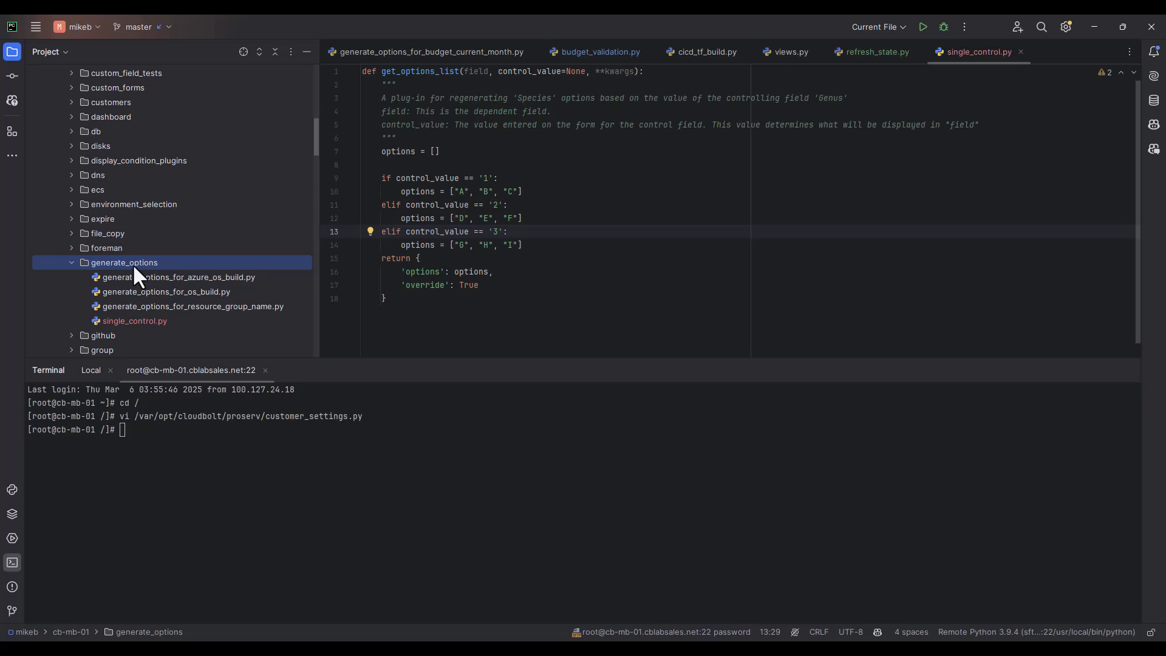
right_click(134, 266)
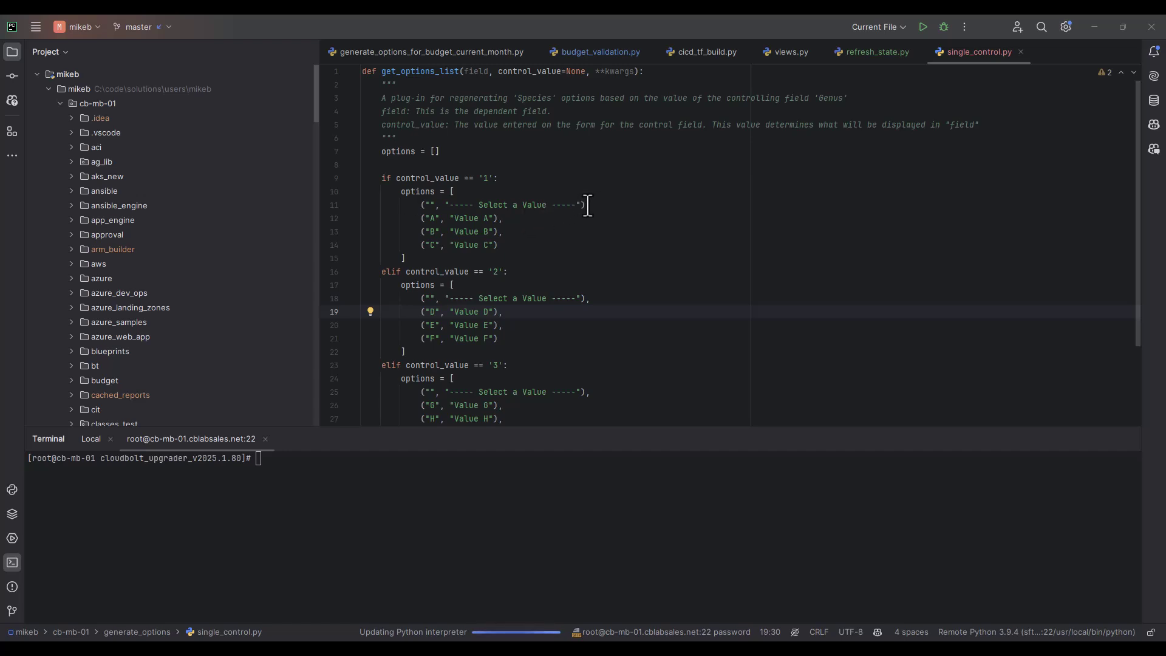
Step: Examine the blank-value "----- Select a Value -----" tuple that starts the options list for control_value '1' in single_control.py
drag(586, 205, 419, 207)
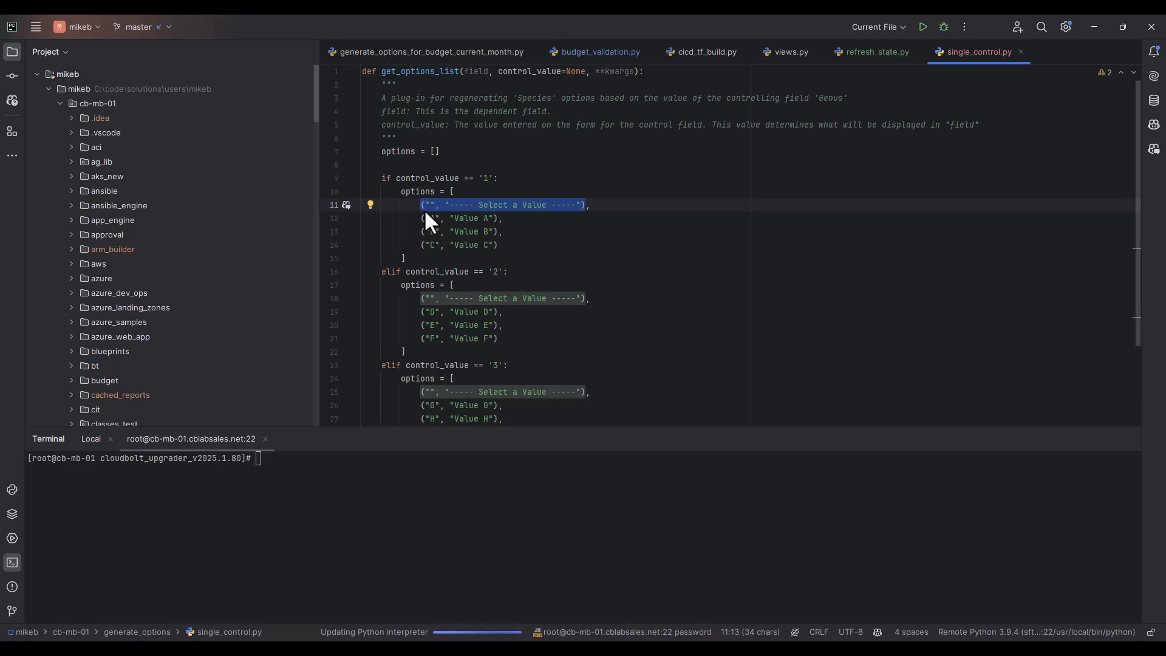
click(479, 205)
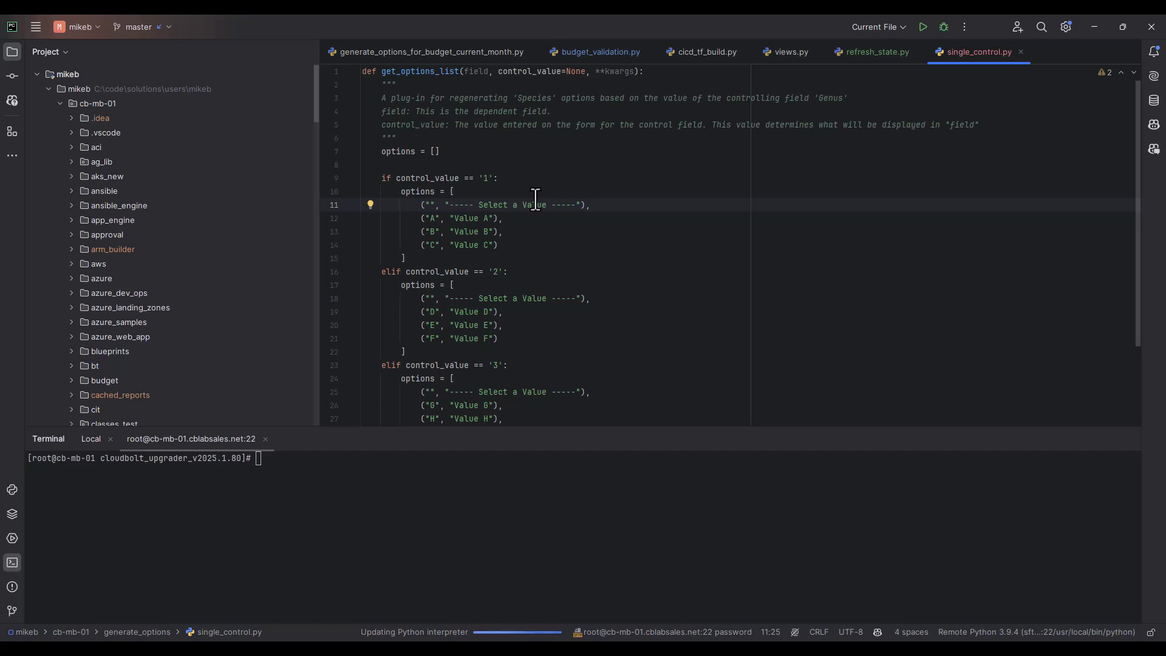
scroll(525, 216, down, 1)
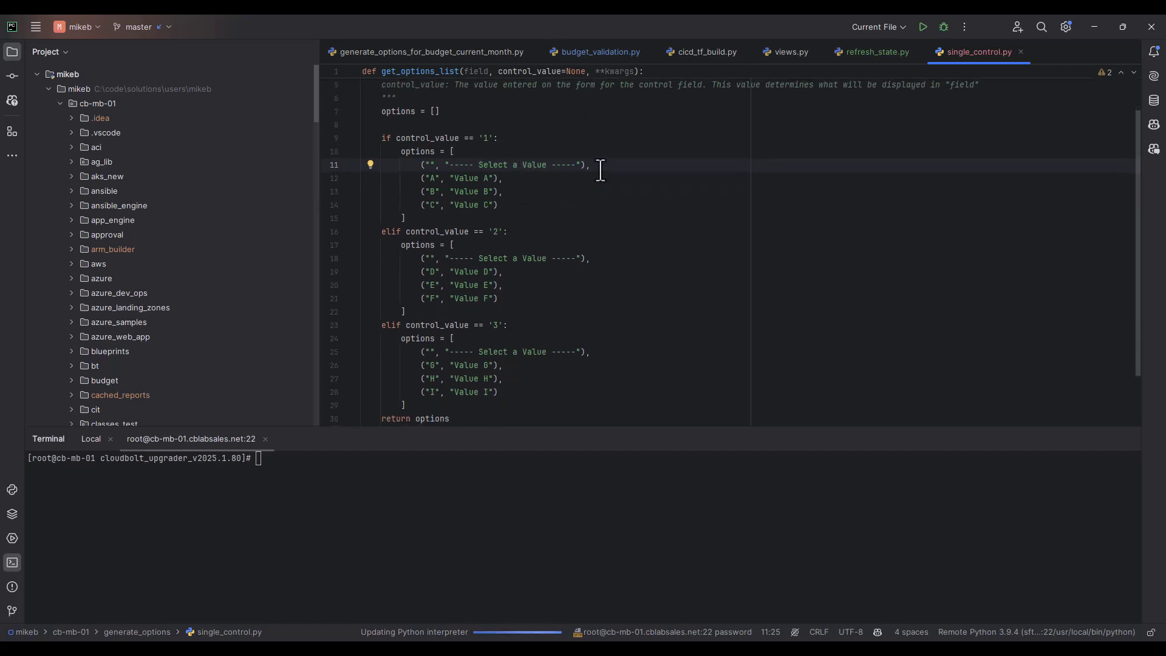
key(End)
key(BackSpace)
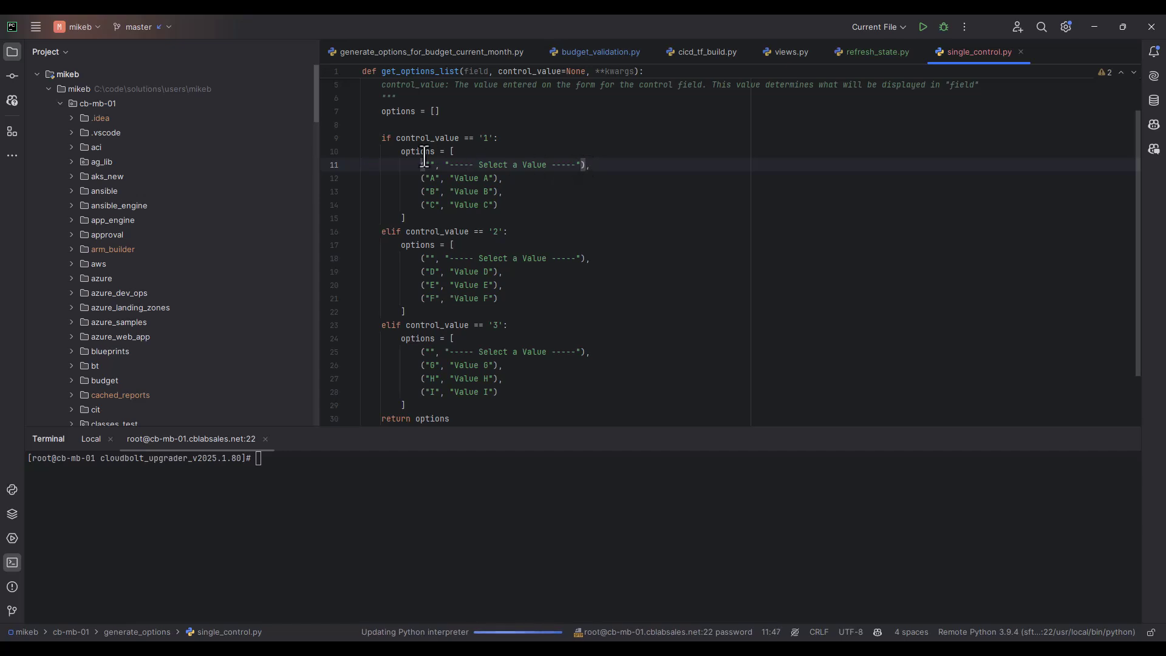
click(452, 152)
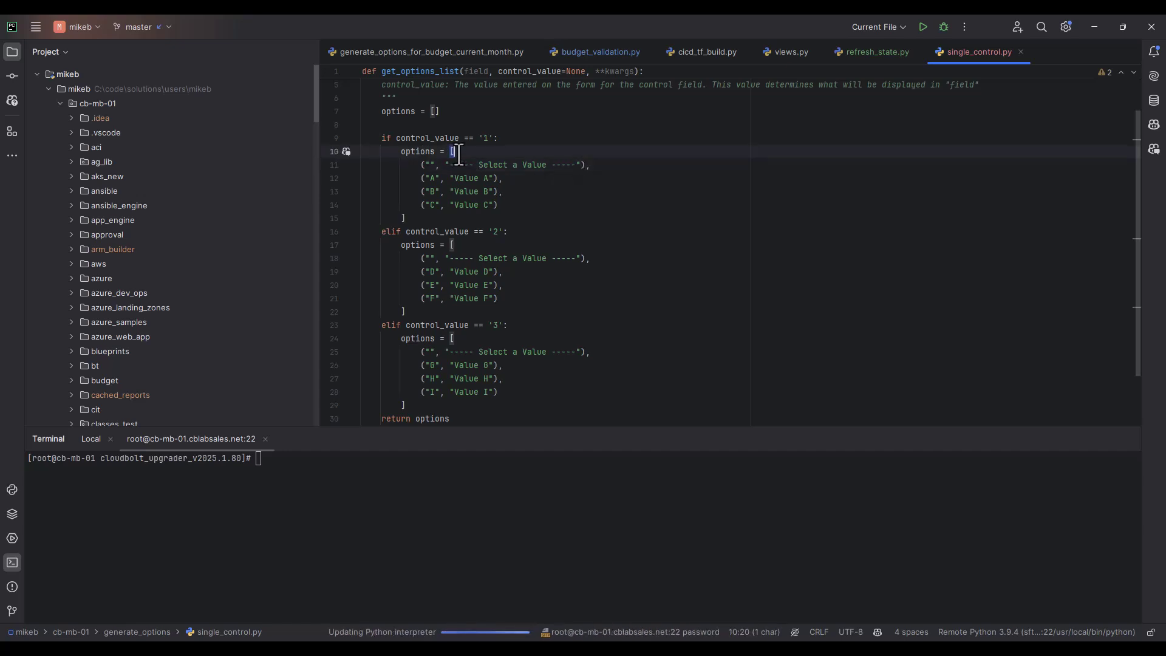
drag(422, 165, 584, 169)
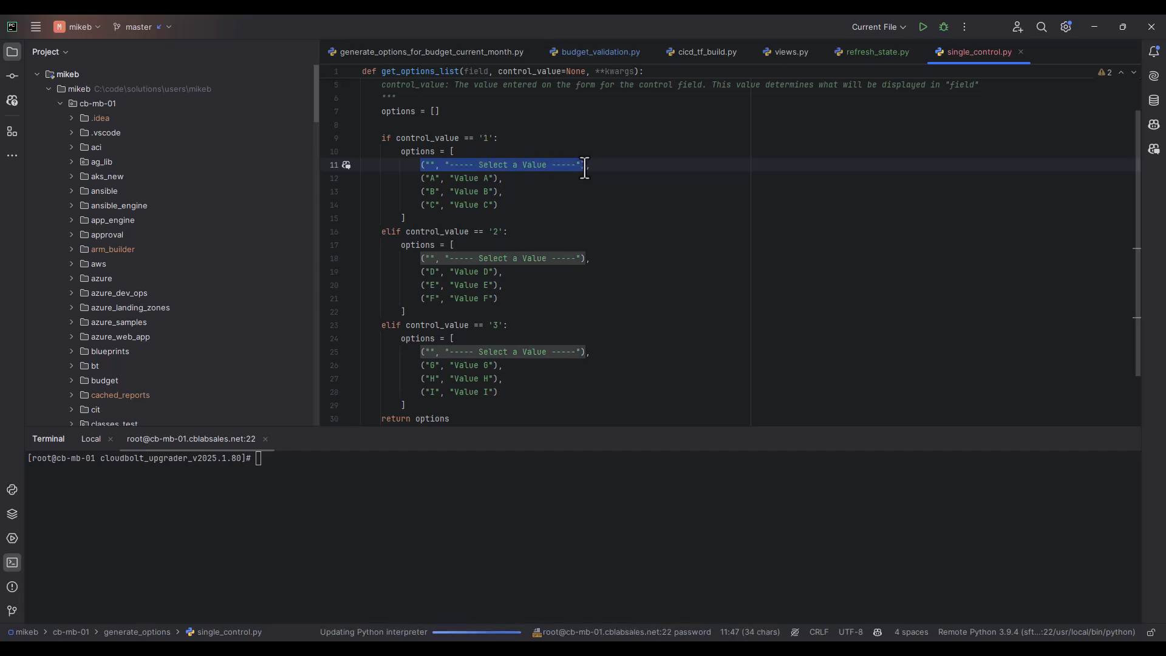
click(506, 178)
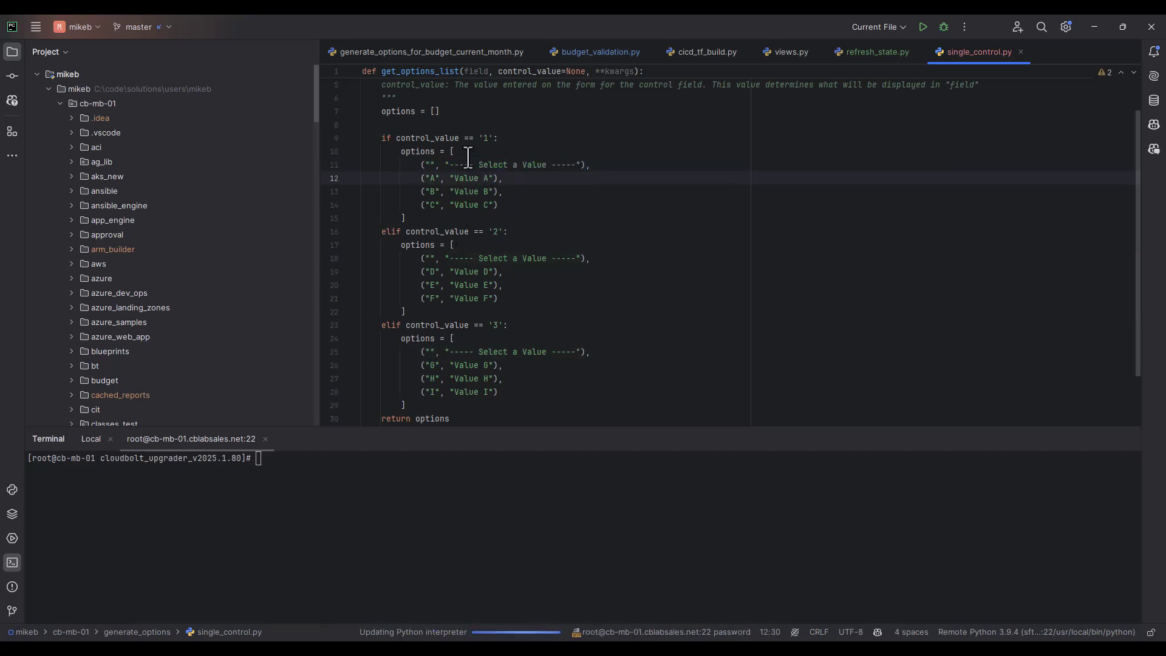
Step: Examine how the option tuples pair values with labels, such as "A" with "Value A", and how the function returns options
drag(489, 179, 453, 179)
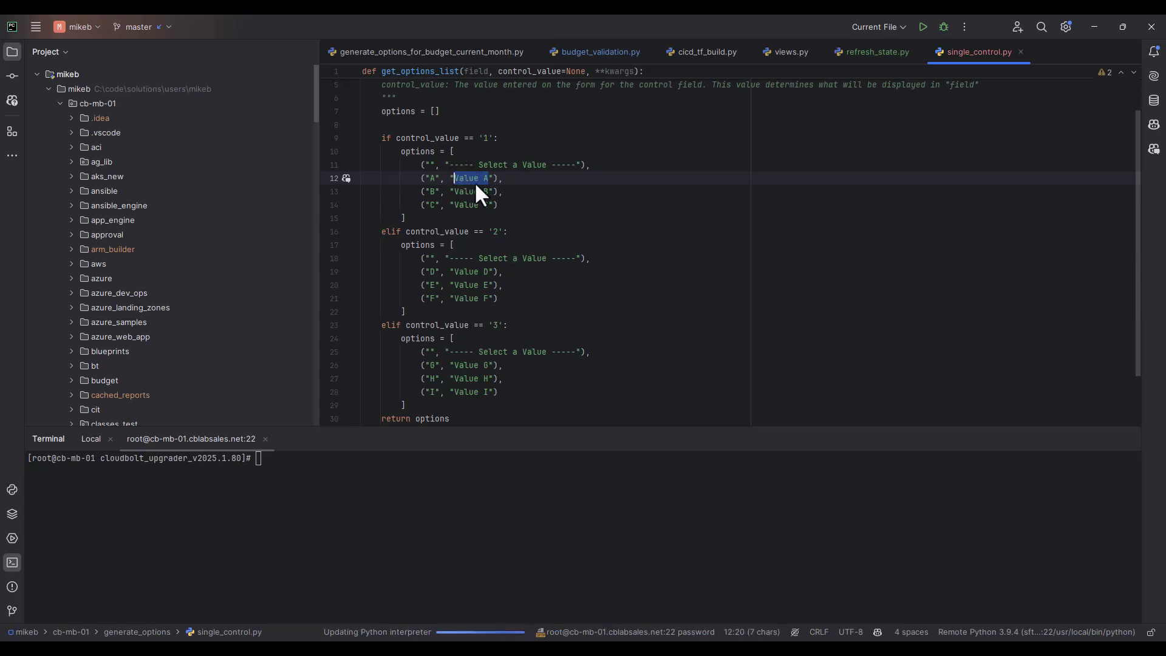
click(432, 178)
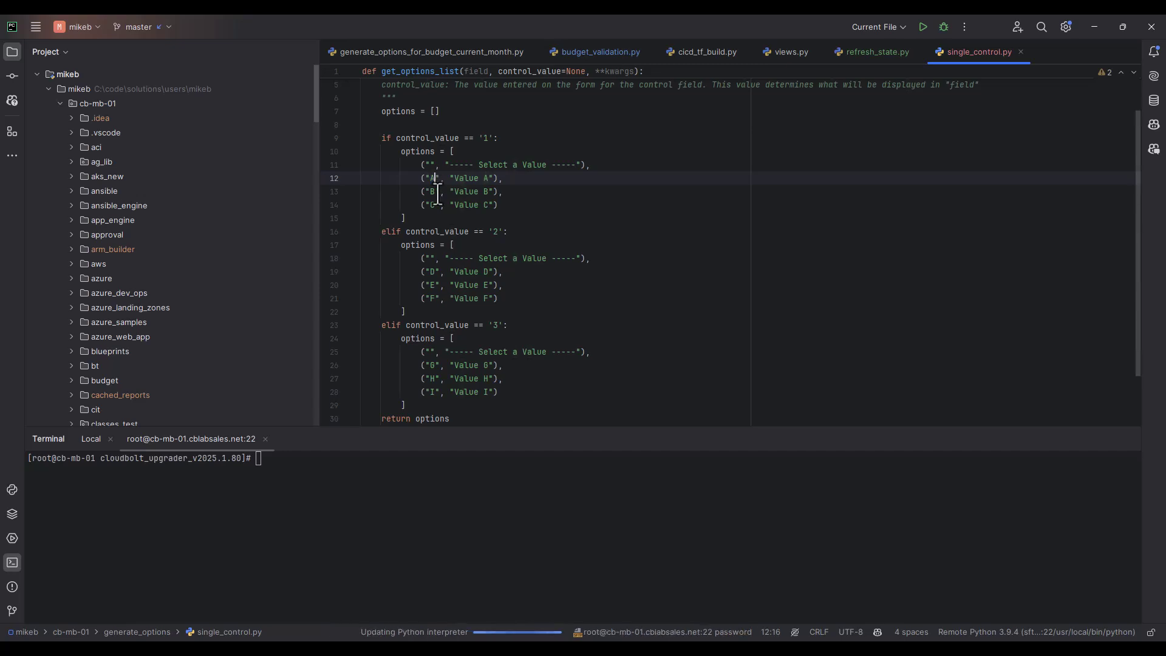
scroll(444, 194, down, 2)
scroll(546, 221, up, 2)
double_click(429, 165)
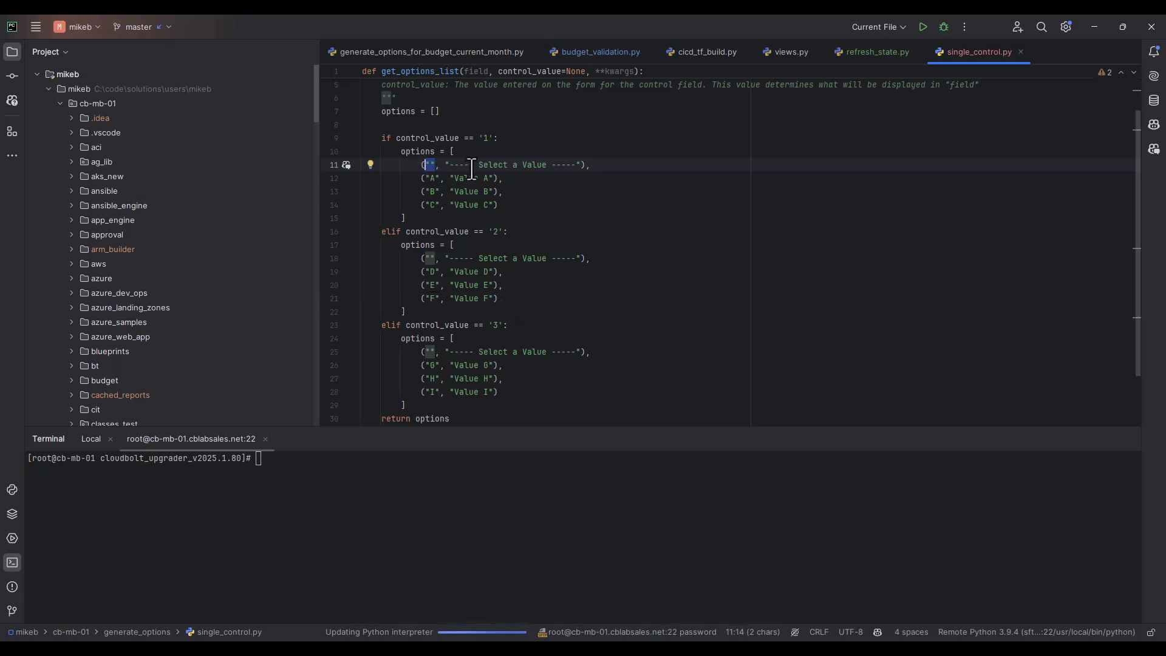
click(466, 219)
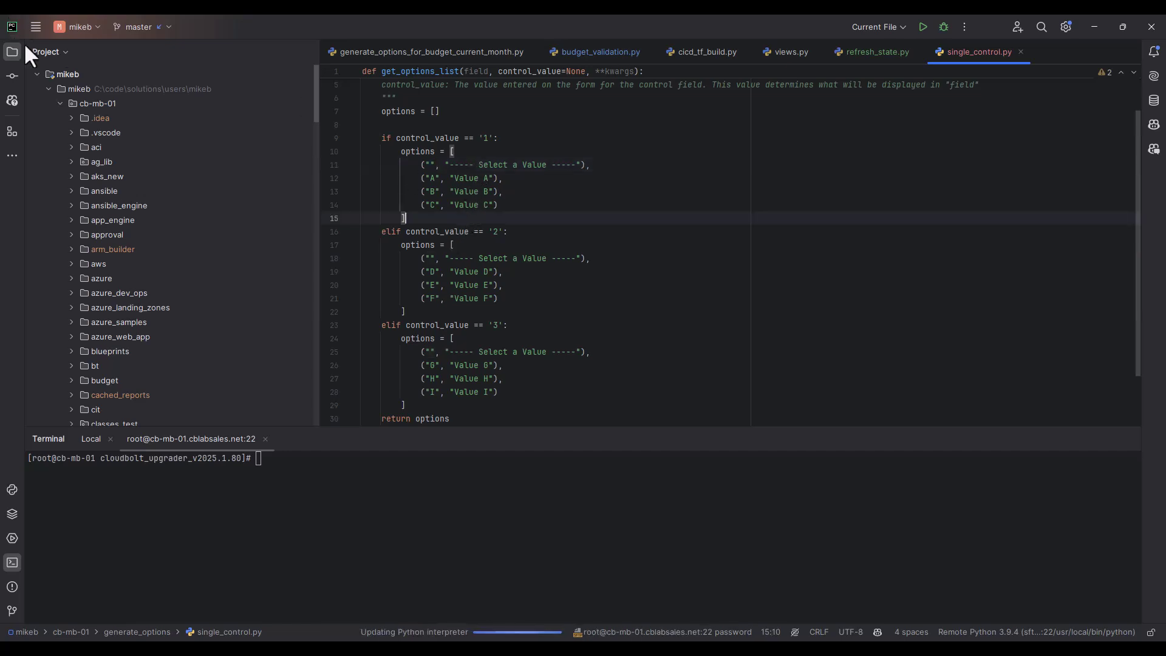
scroll(460, 267, down, 1)
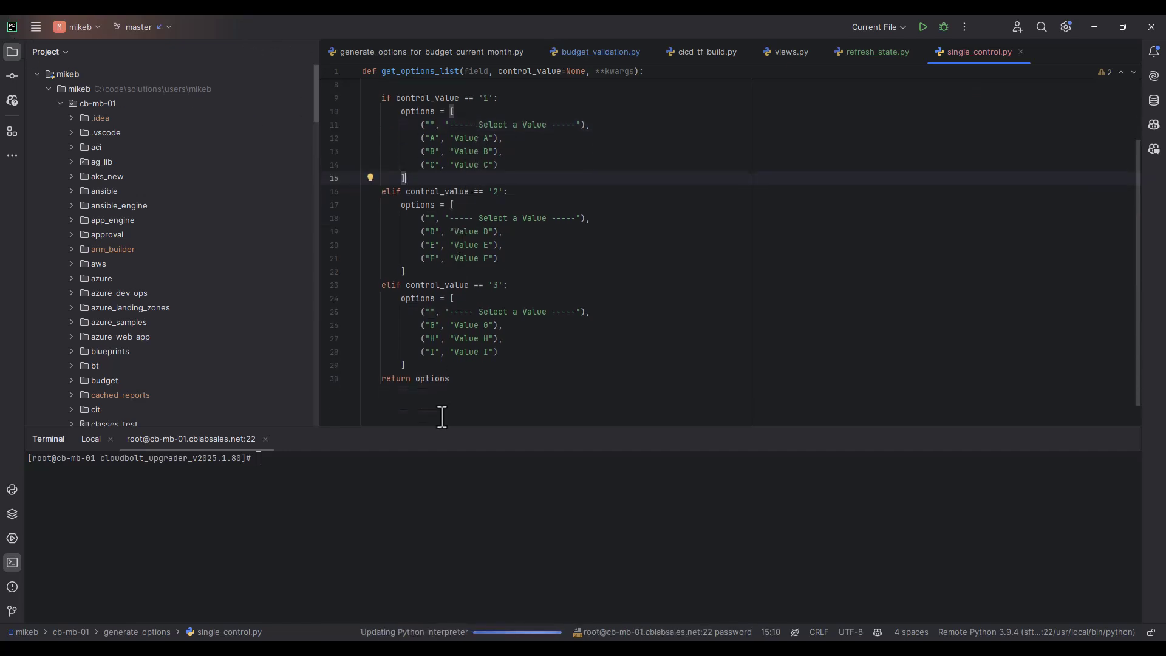
click(415, 379)
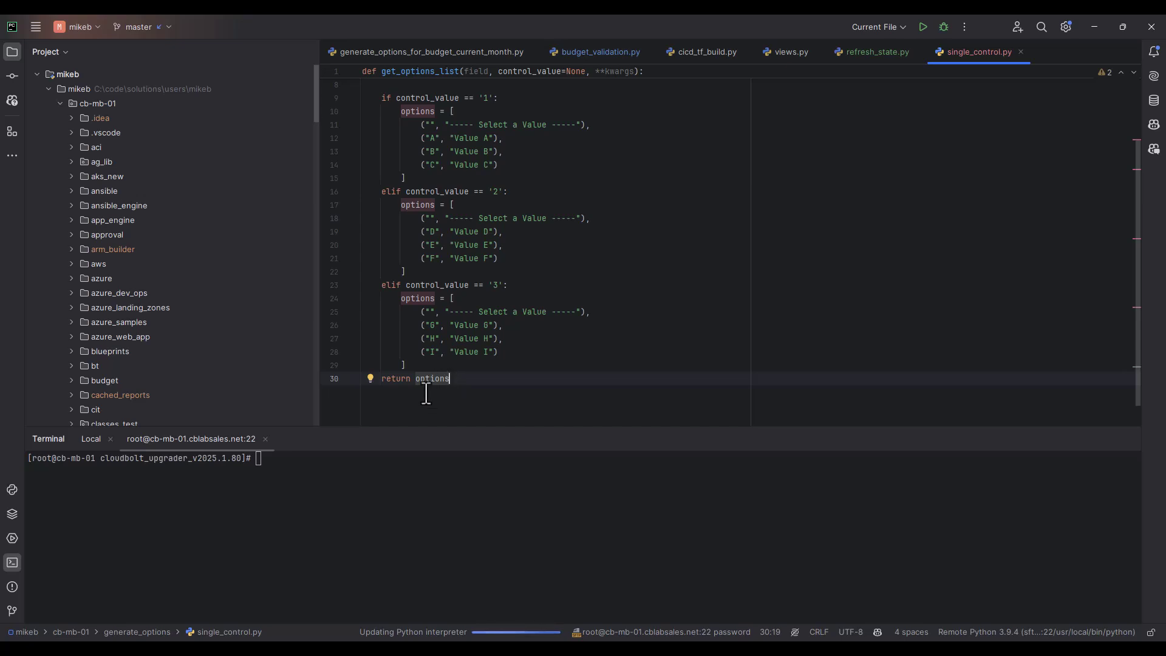
Step: Finish reviewing the returned options in single_control.py and save all open project files
click(438, 380)
click(458, 379)
scroll(455, 358, up, 3)
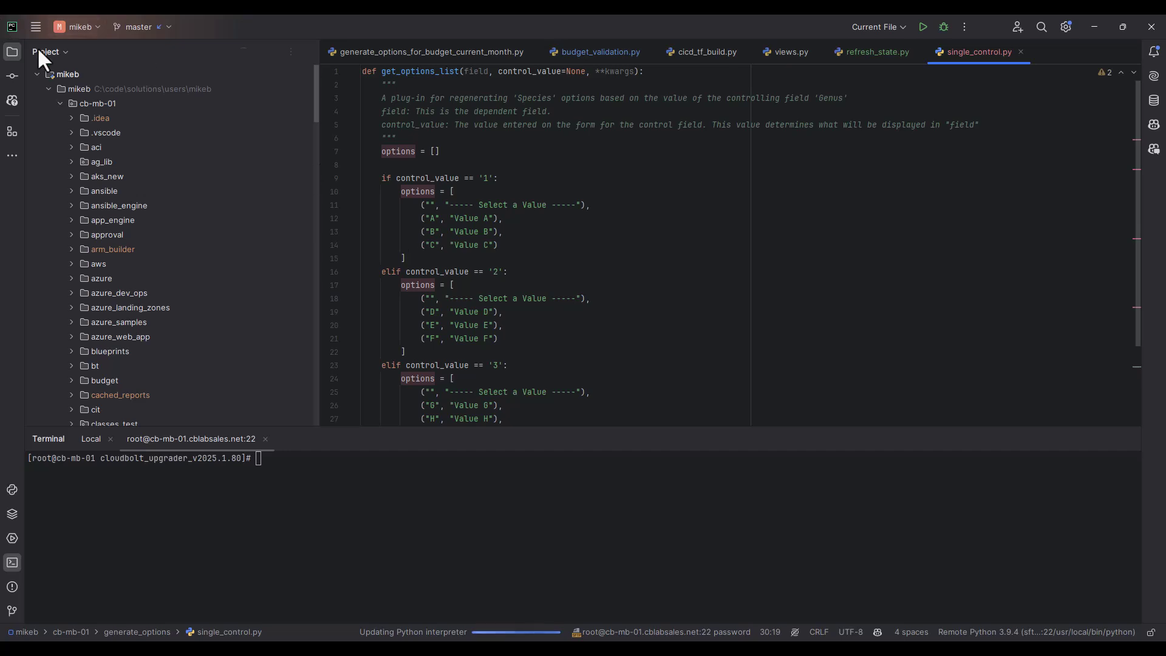
click(36, 26)
click(58, 27)
mouse_move(33, 25)
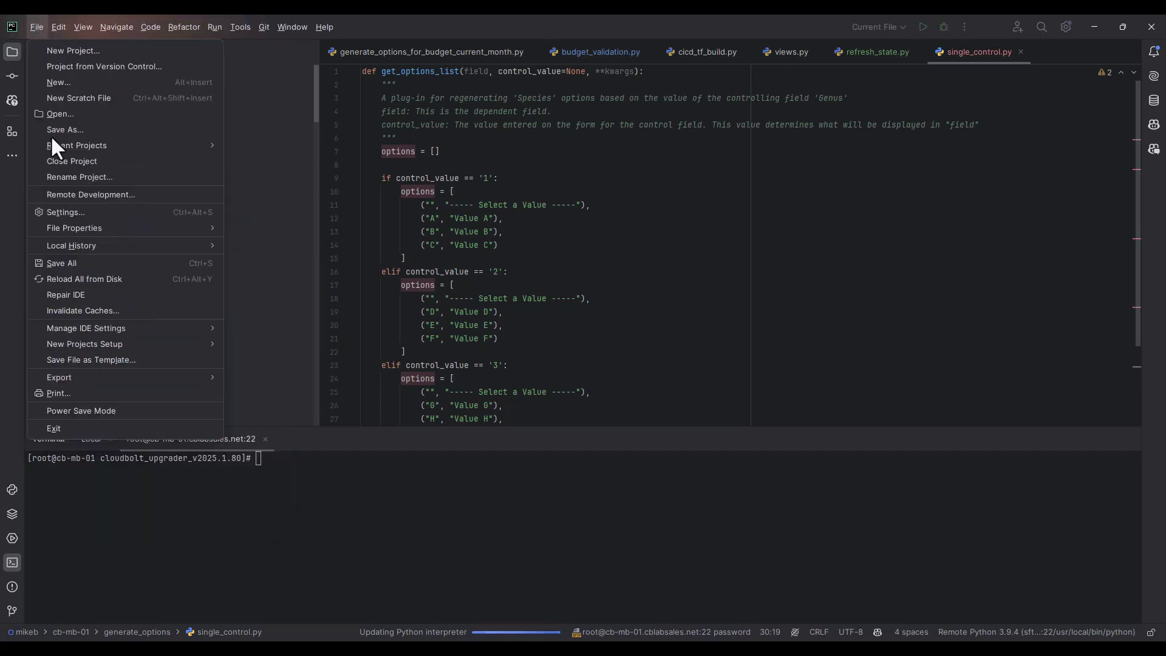
click(71, 264)
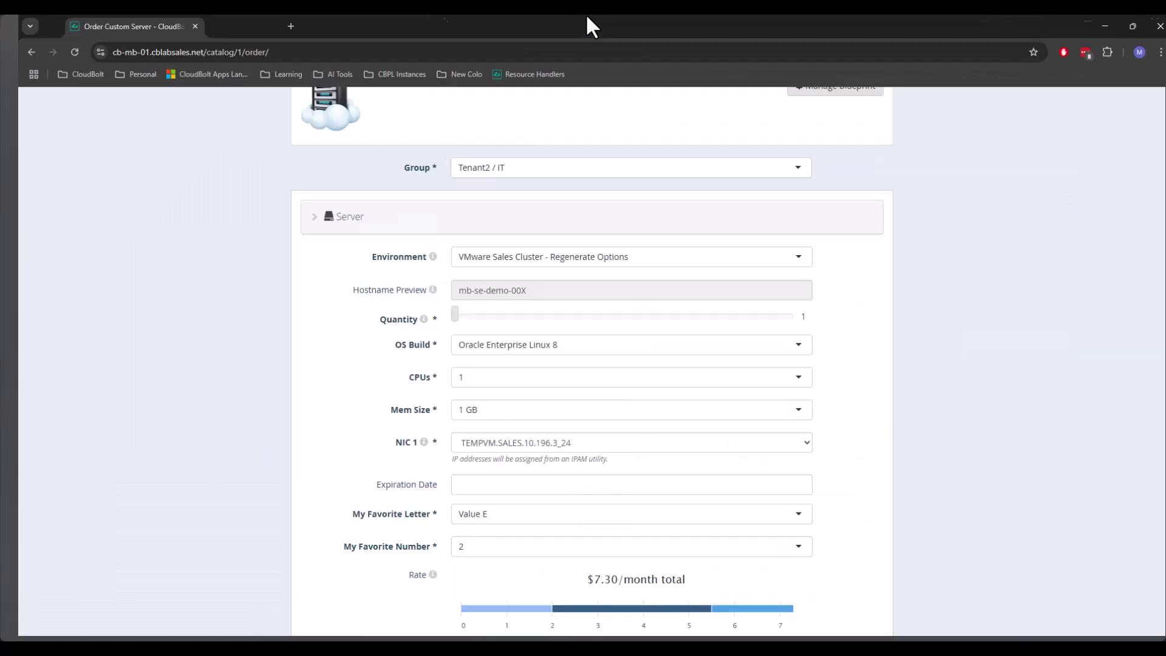
Step: Switch to the CloudBolt order page, reload it, and choose group Tenant2 / IT and environment VMware Sales Cluster - Regenerate Options
scroll(470, 194, up, 2)
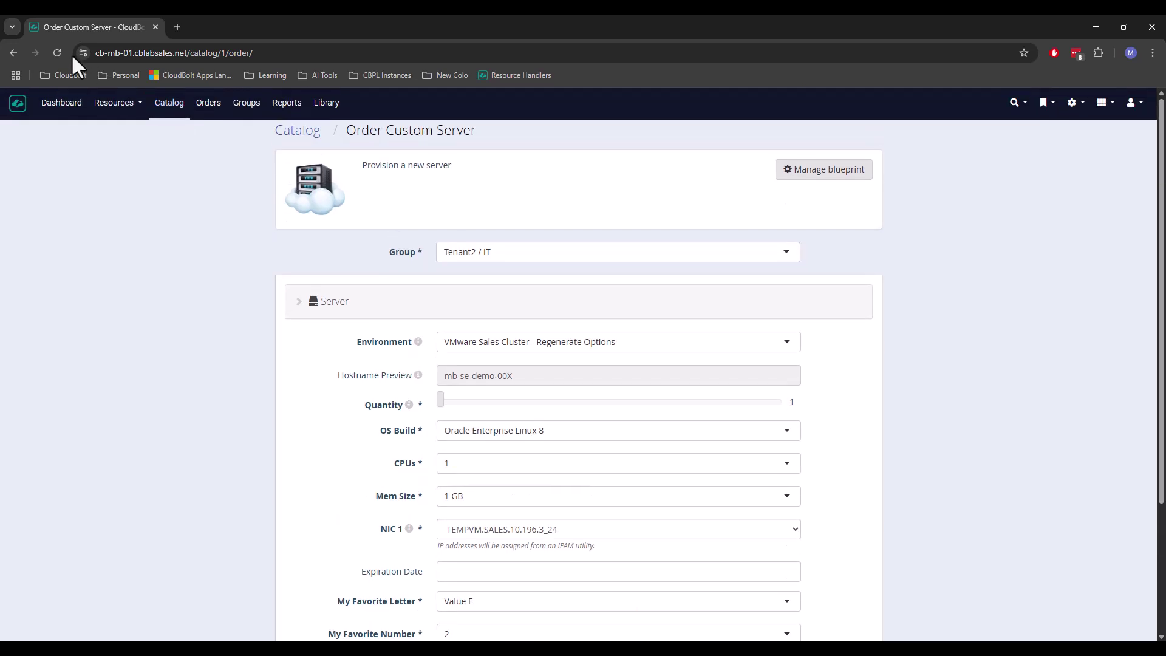
click(56, 53)
click(489, 251)
click(498, 315)
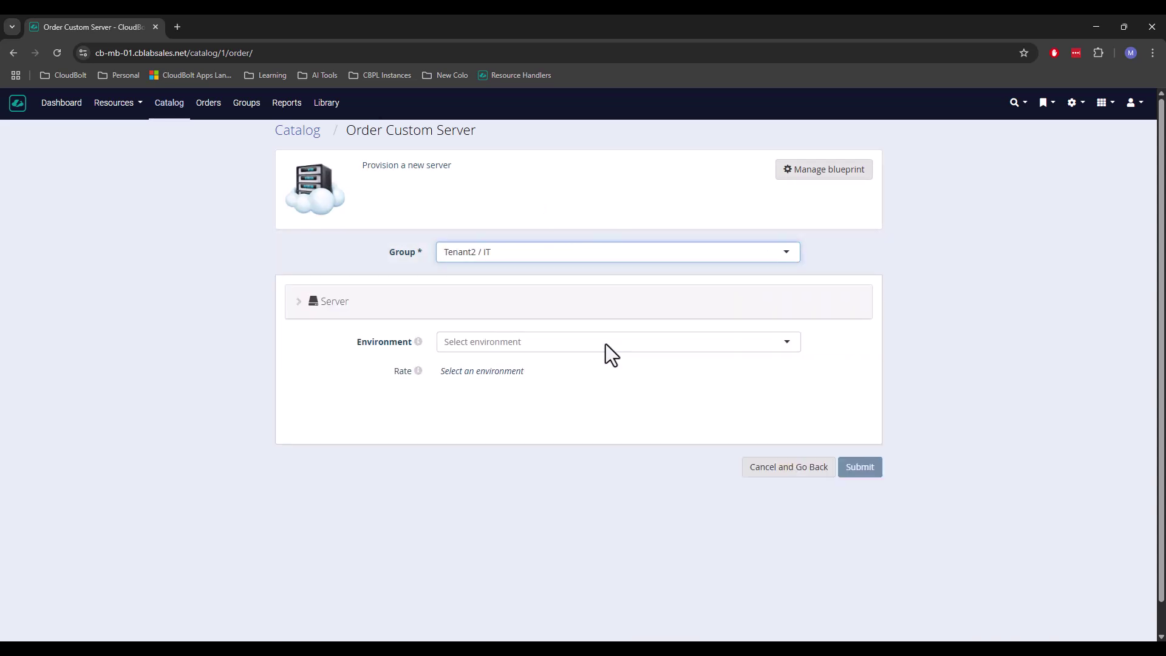
click(472, 342)
scroll(512, 468, down, 5)
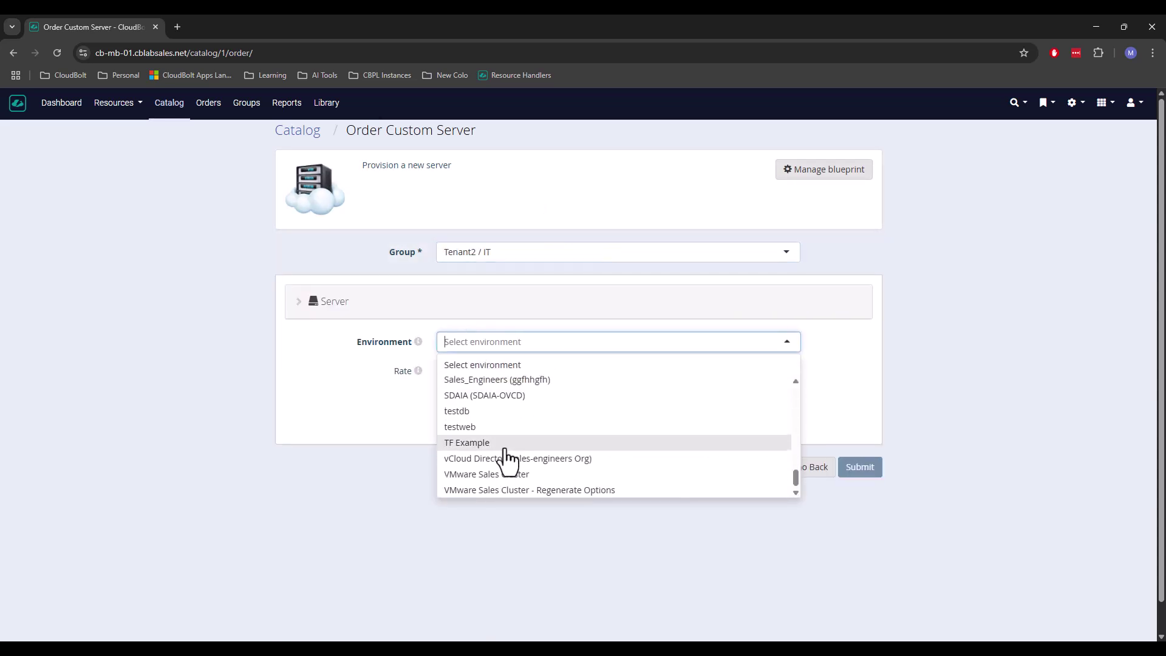
click(537, 489)
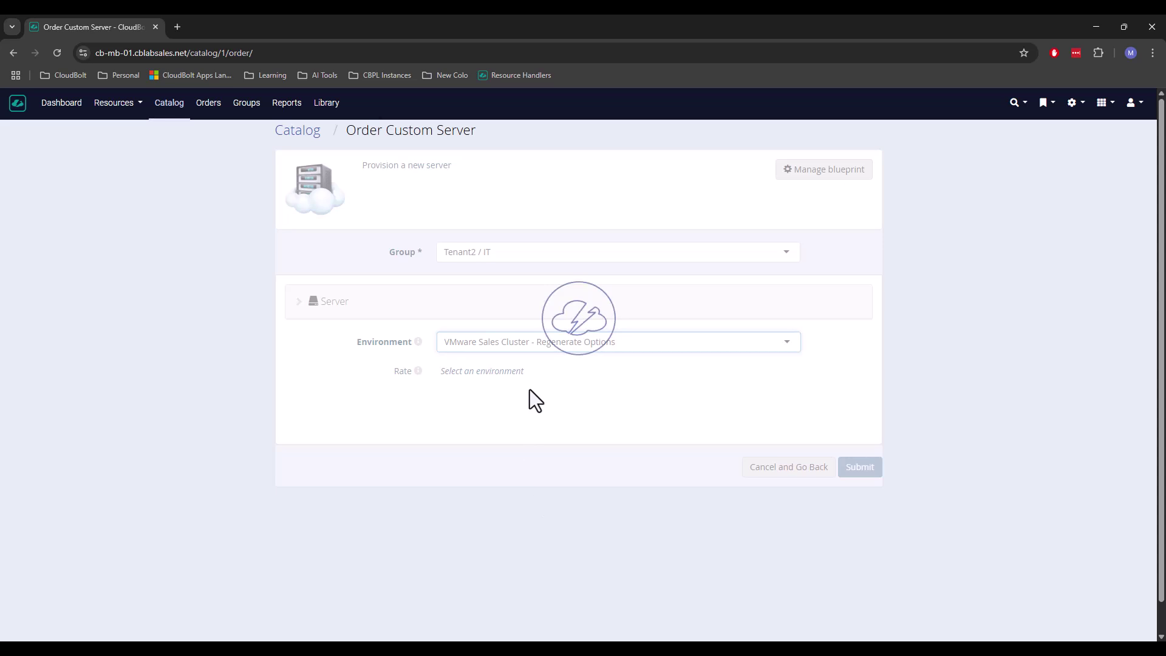
Step: Check the My Favorite Letter options for My Favorite Number 1 and whether the order can be submitted without a letter
scroll(567, 434, down, 1)
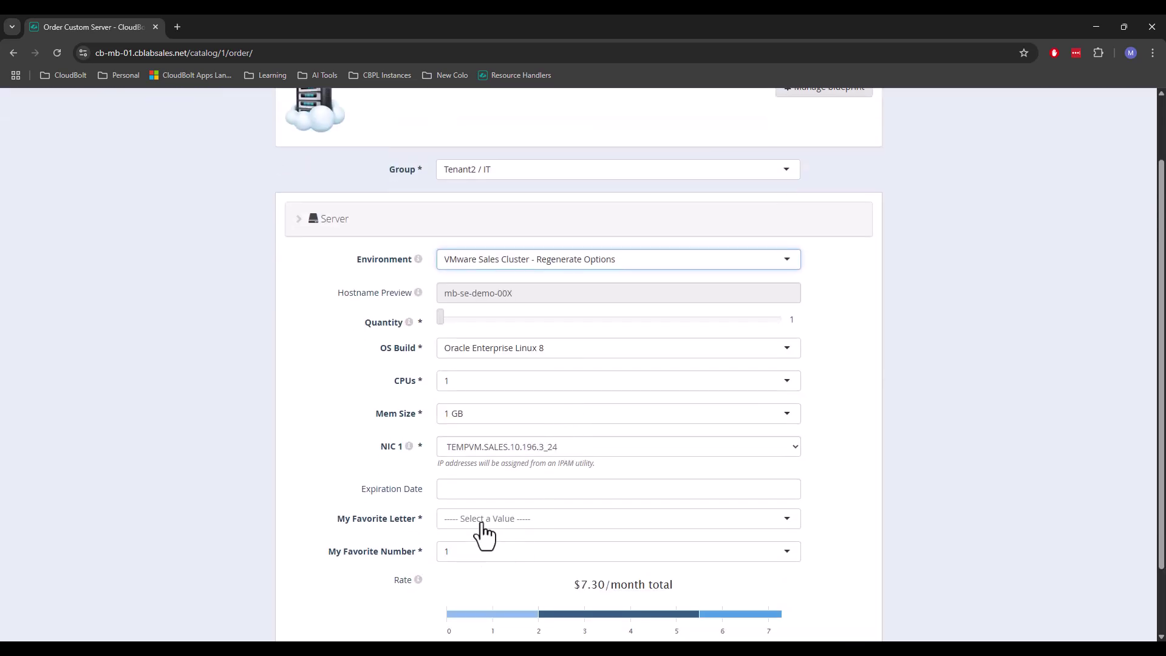
click(484, 519)
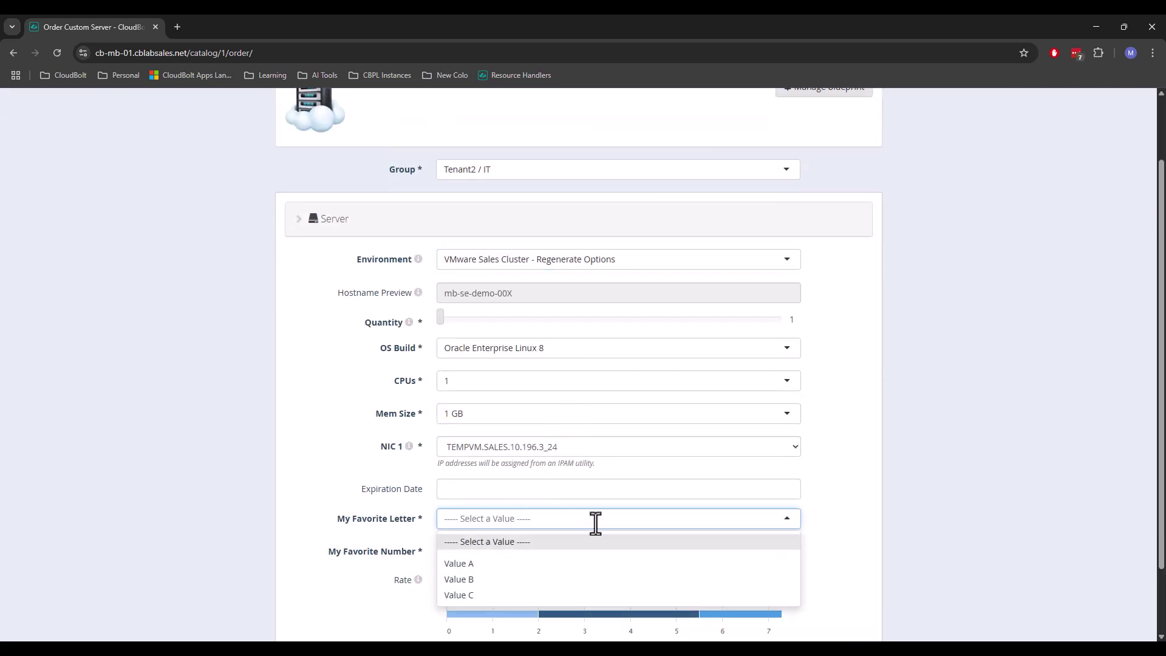
click(884, 446)
scroll(881, 502, down, 1)
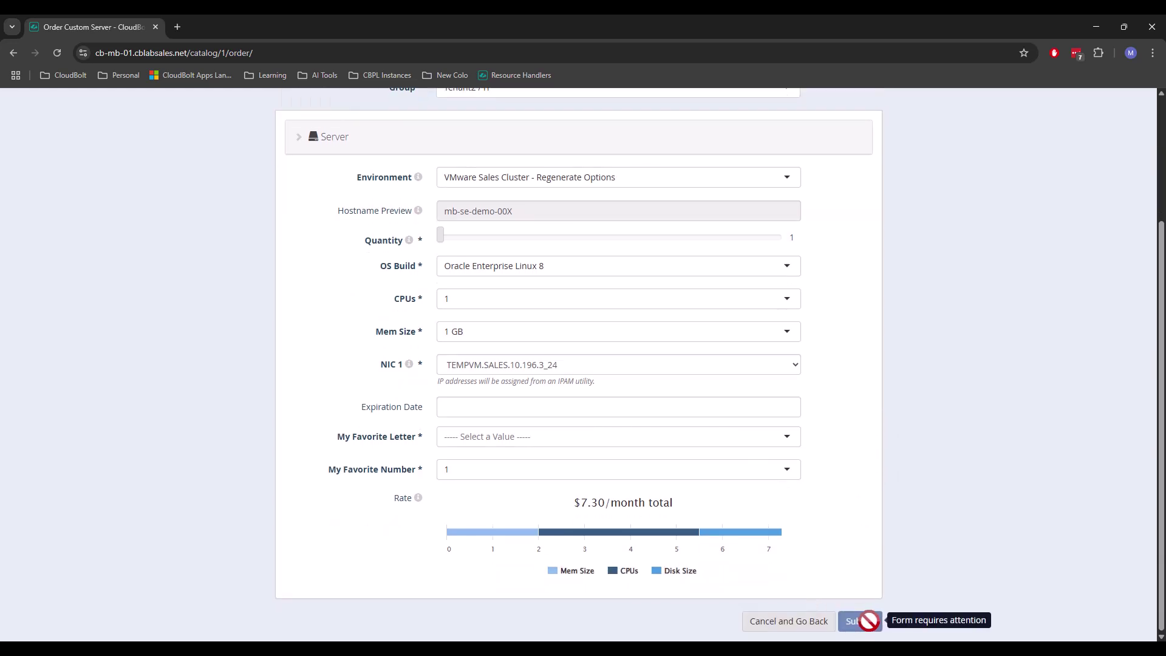
Step: Set the Expiration Date to 2025-03-26 and My Favorite Letter to Value B on the order form
click(482, 407)
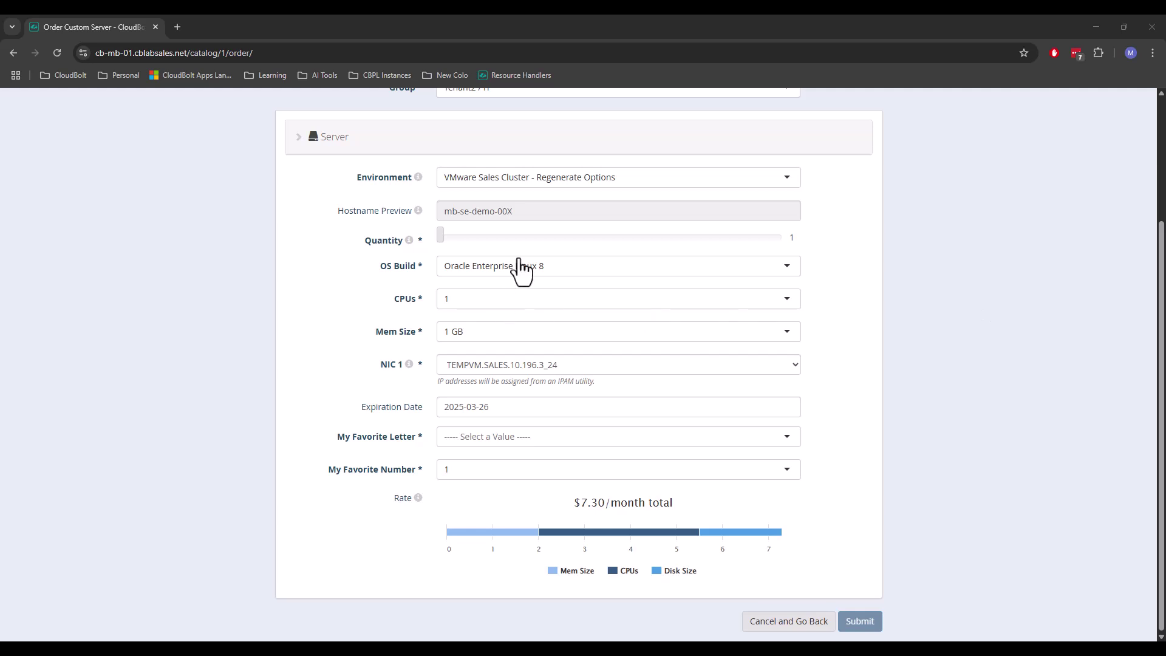
click(513, 449)
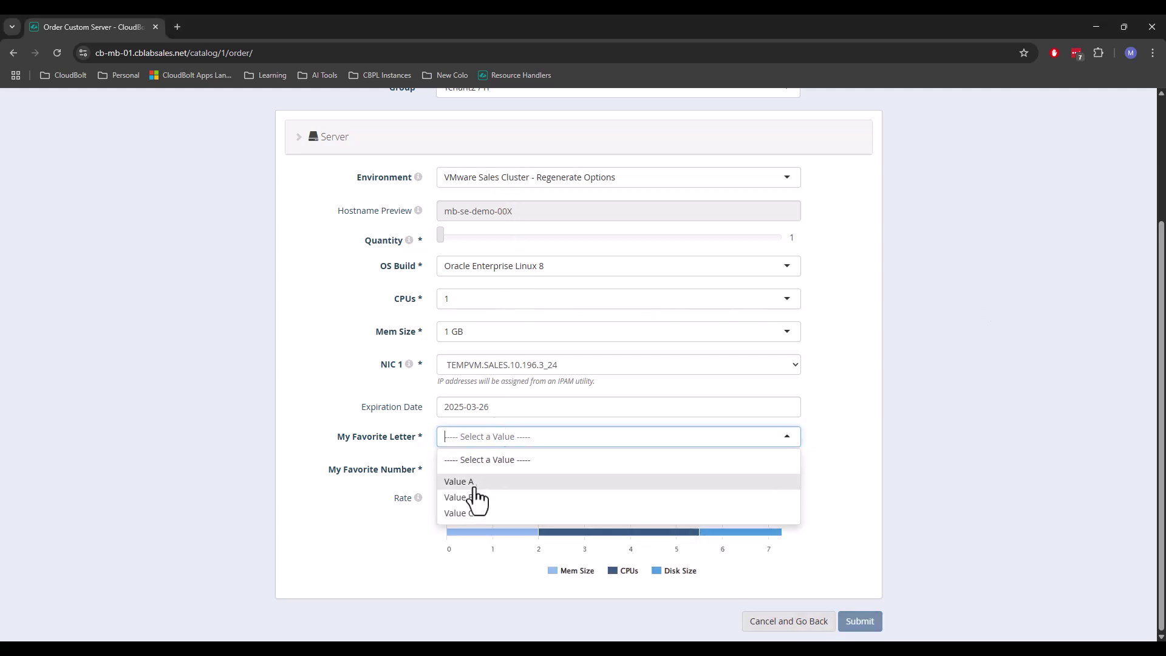
click(473, 494)
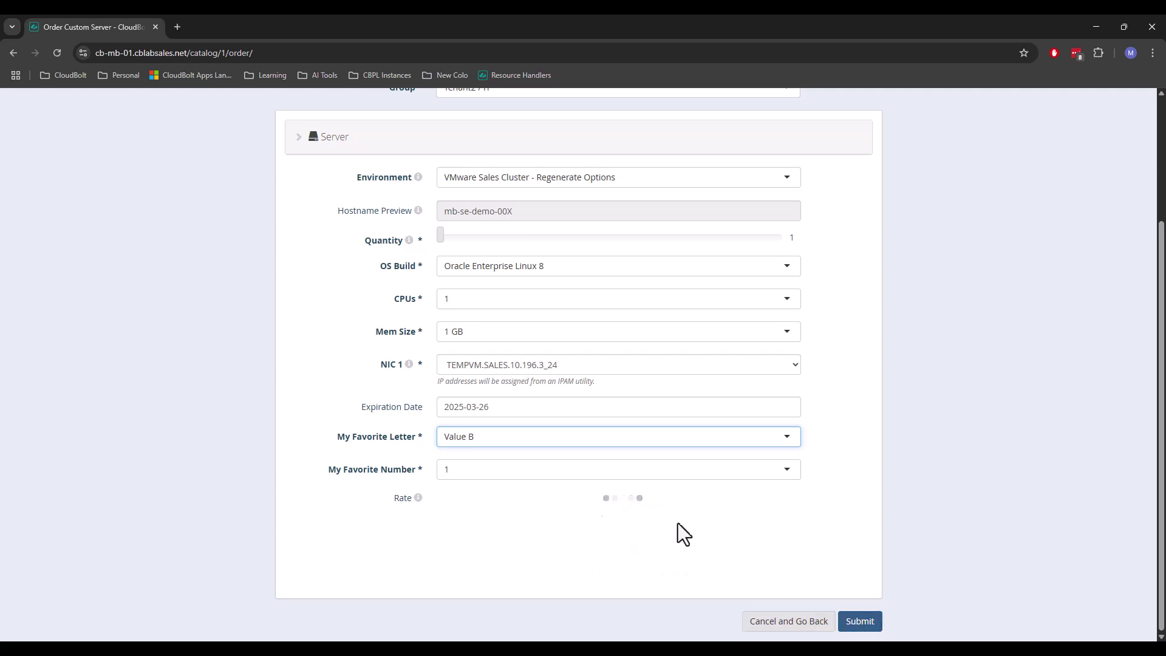
click(470, 451)
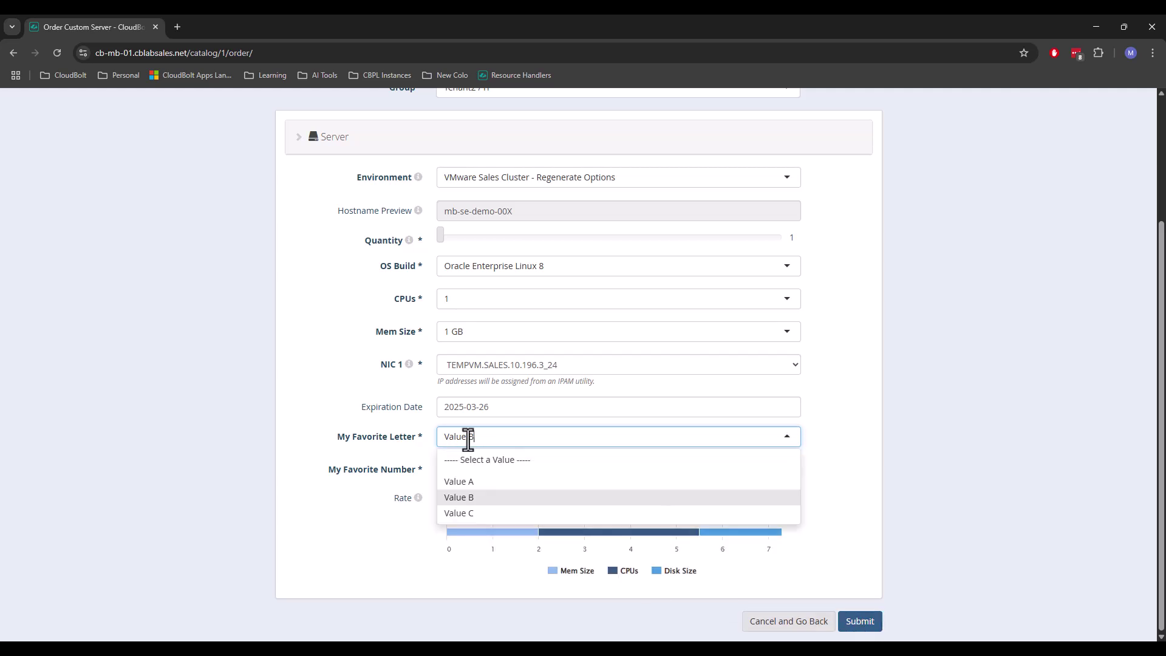
click(410, 464)
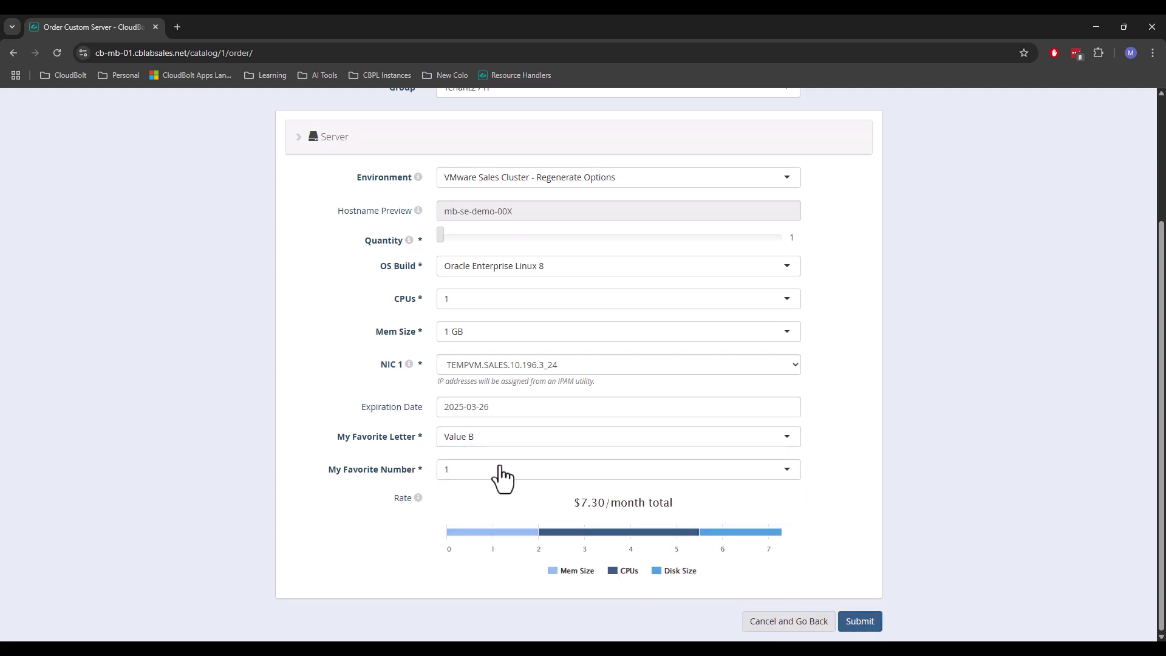
Step: Set My Favorite Number to 2 and check how the My Favorite Letter field regenerates
click(462, 468)
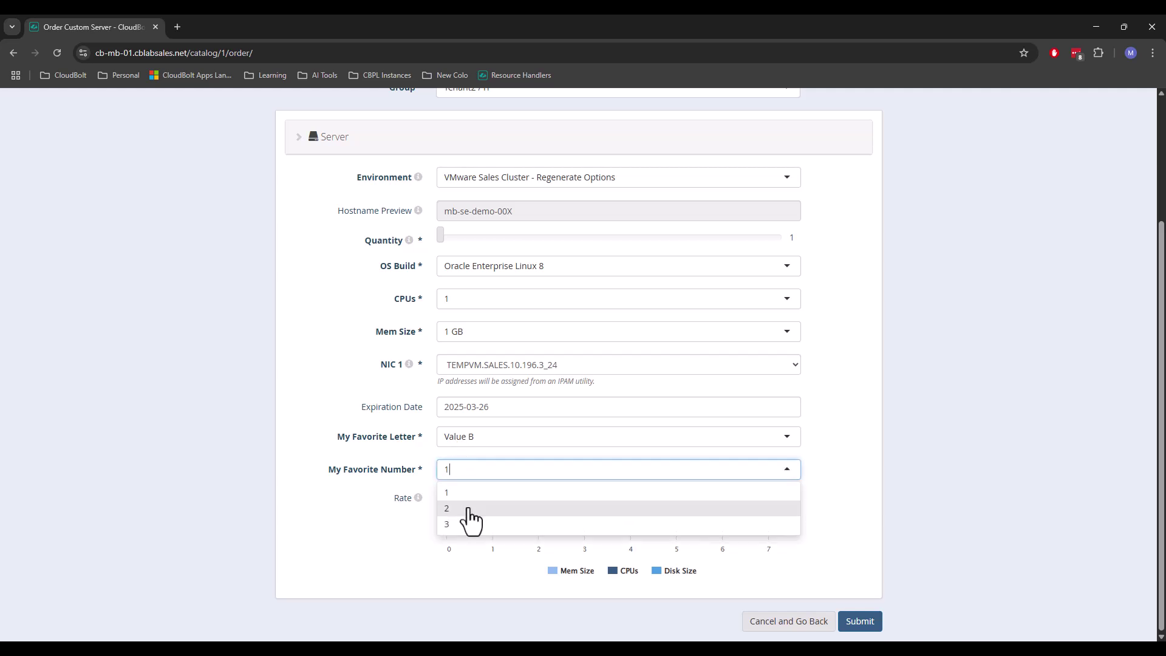
click(468, 509)
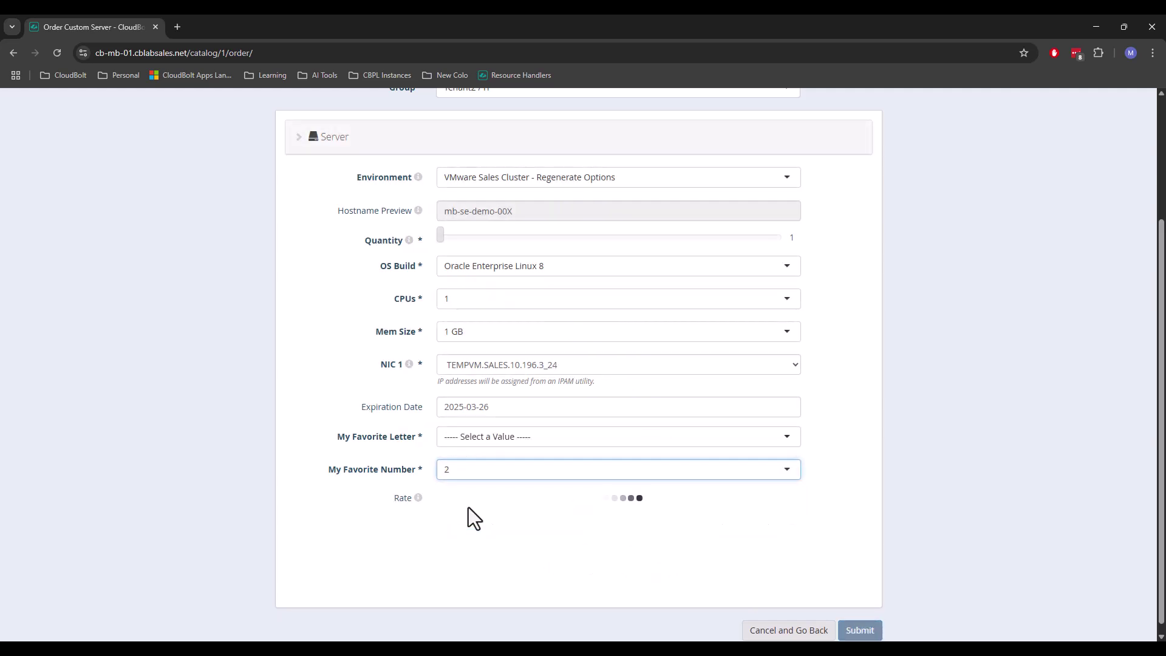
click(478, 438)
click(1005, 318)
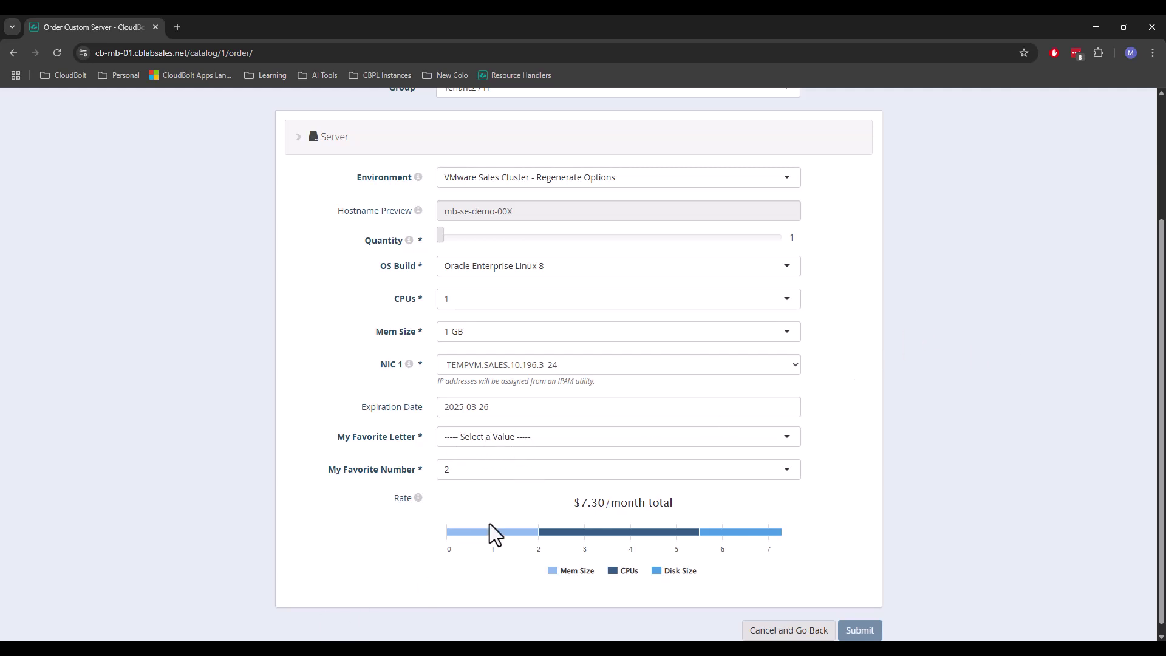
Step: Switch to the Parameter Options documentation, expand Example 2: Using Multiple Choice Fields, and copy its Python code
click(1096, 26)
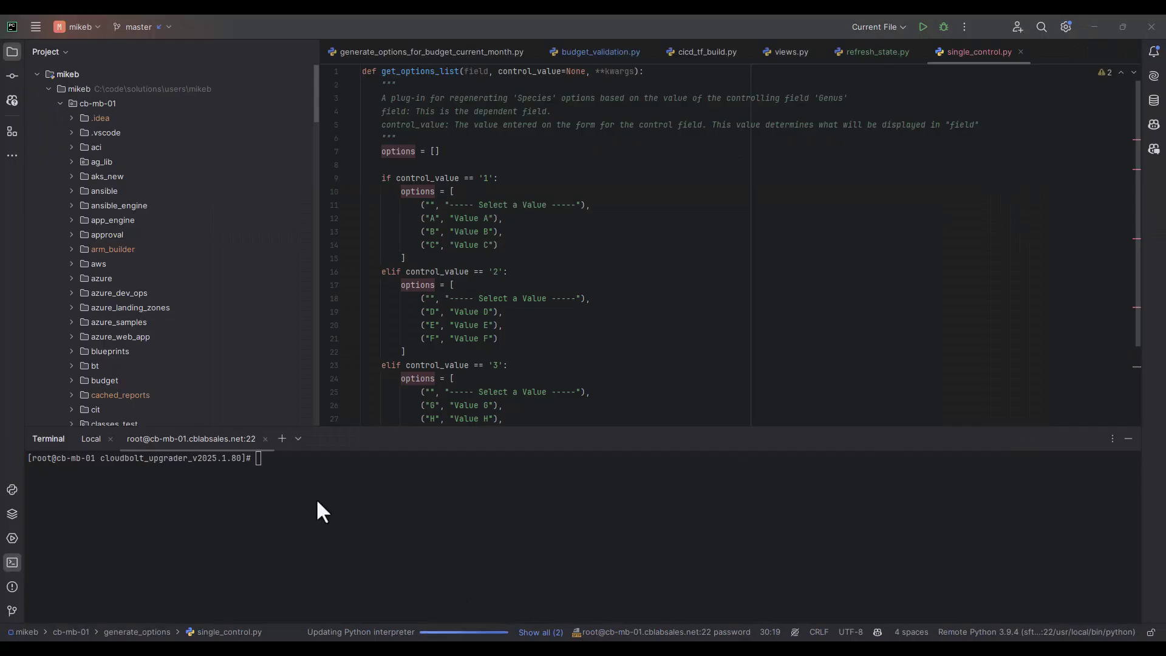
click(744, 557)
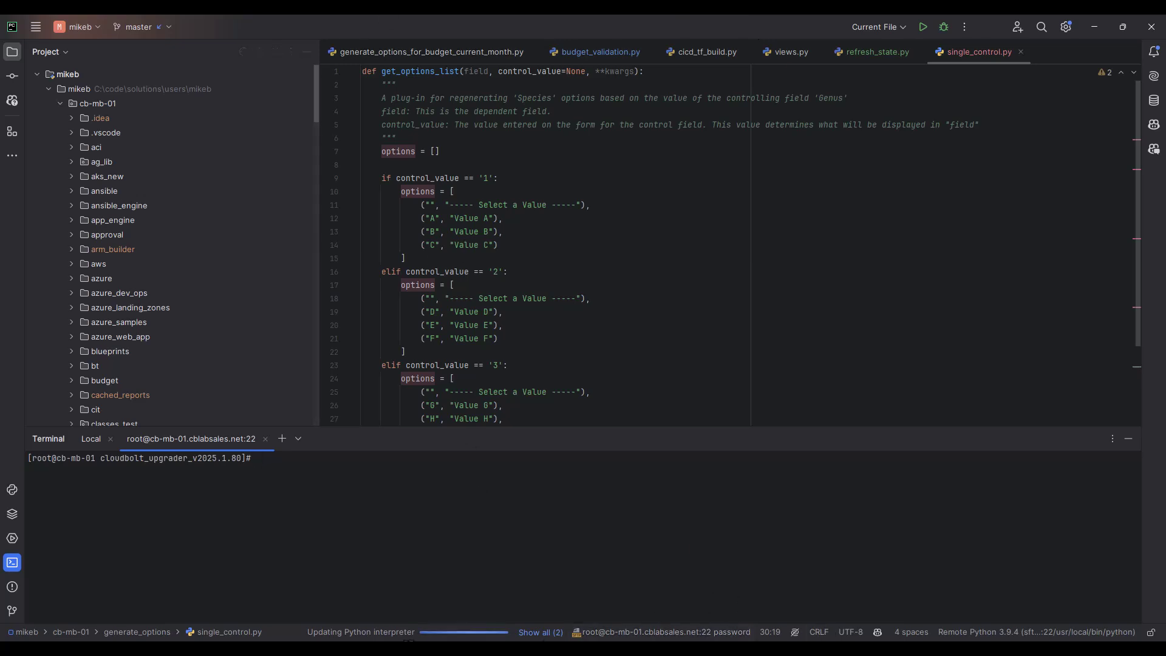
key(alt+Tab)
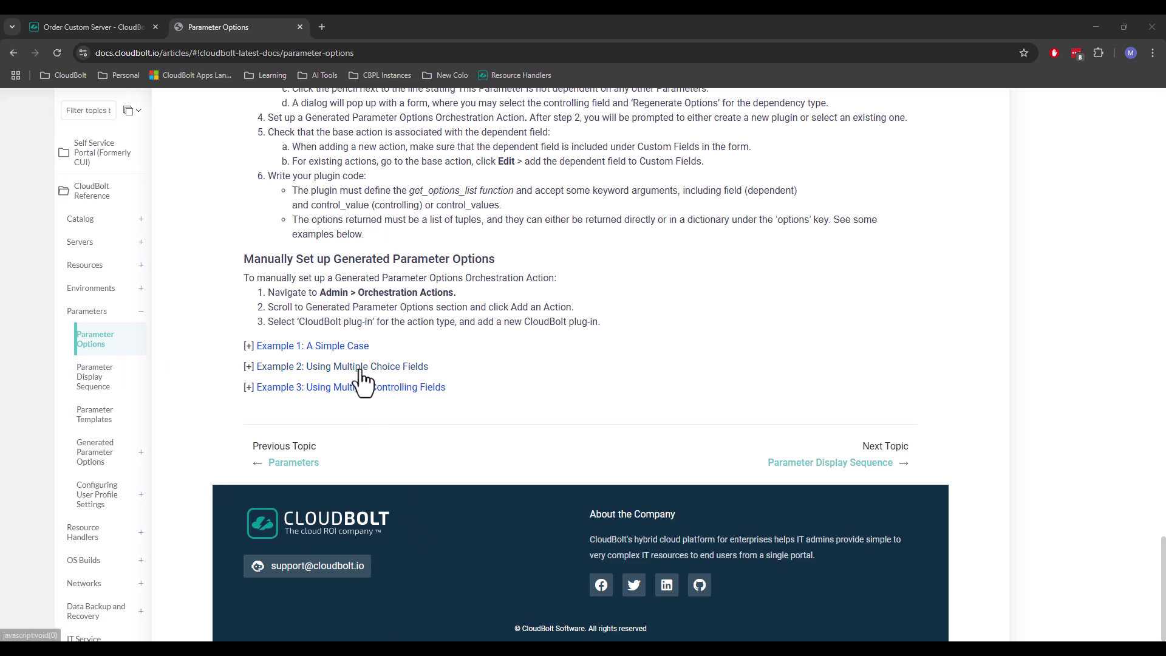
click(340, 366)
scroll(680, 449, down, 3)
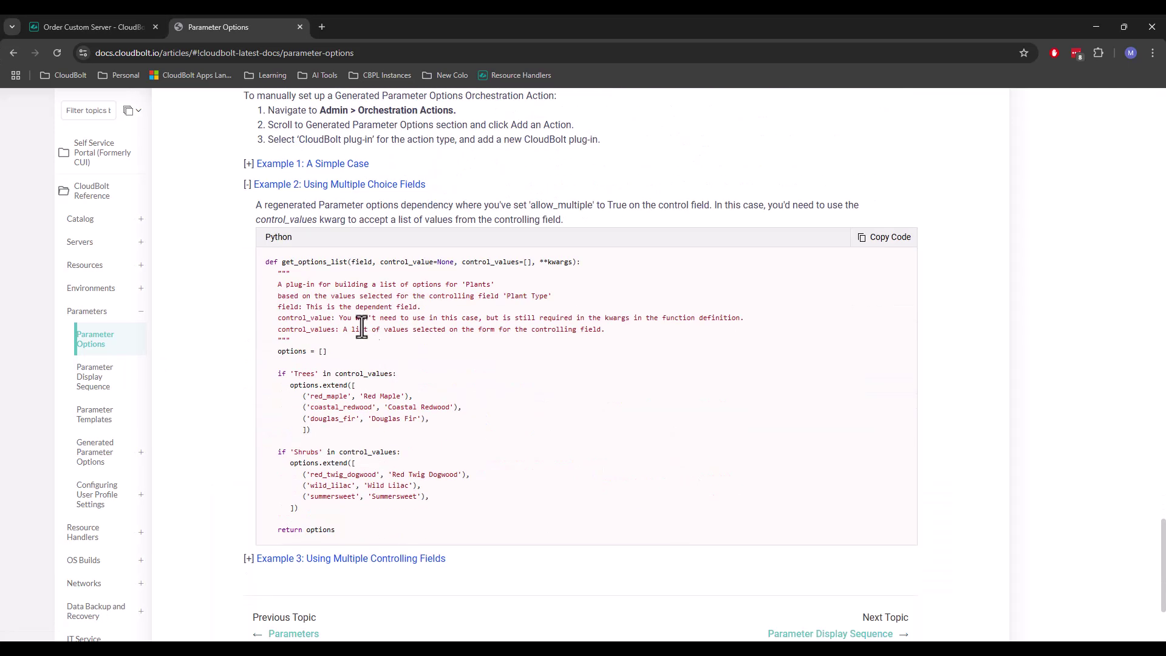
click(881, 237)
Step: Locate the generate_options folder in the PyCharm project and check the documentation's Example 2 title for naming the new file
click(611, 652)
click(623, 312)
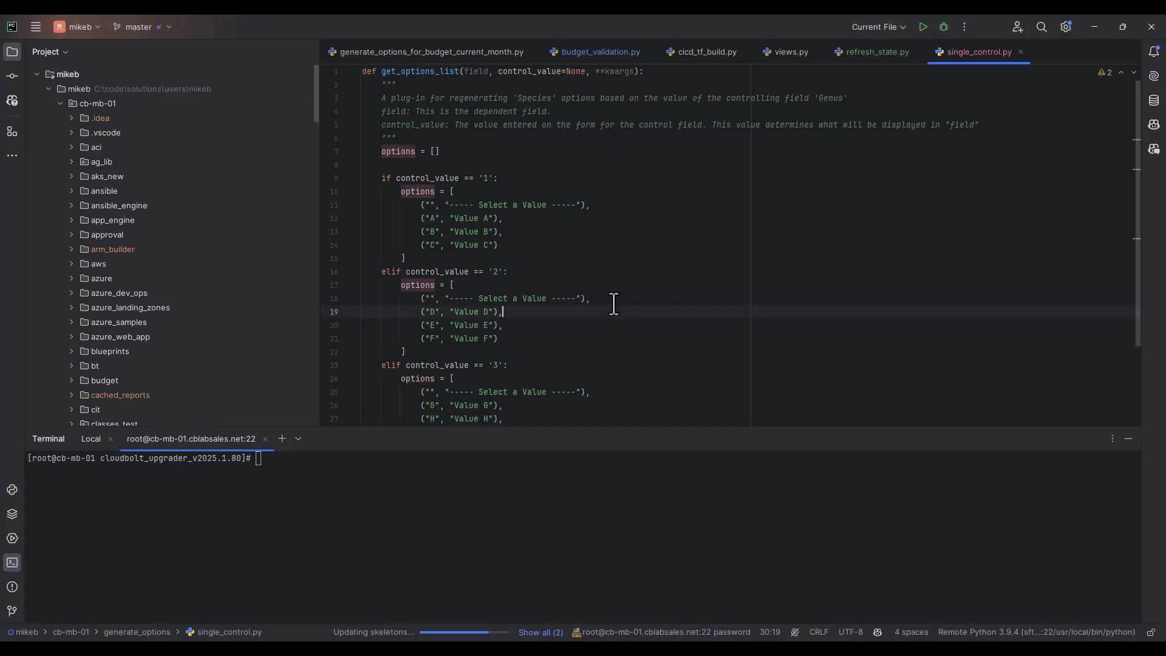
scroll(144, 249, down, 12)
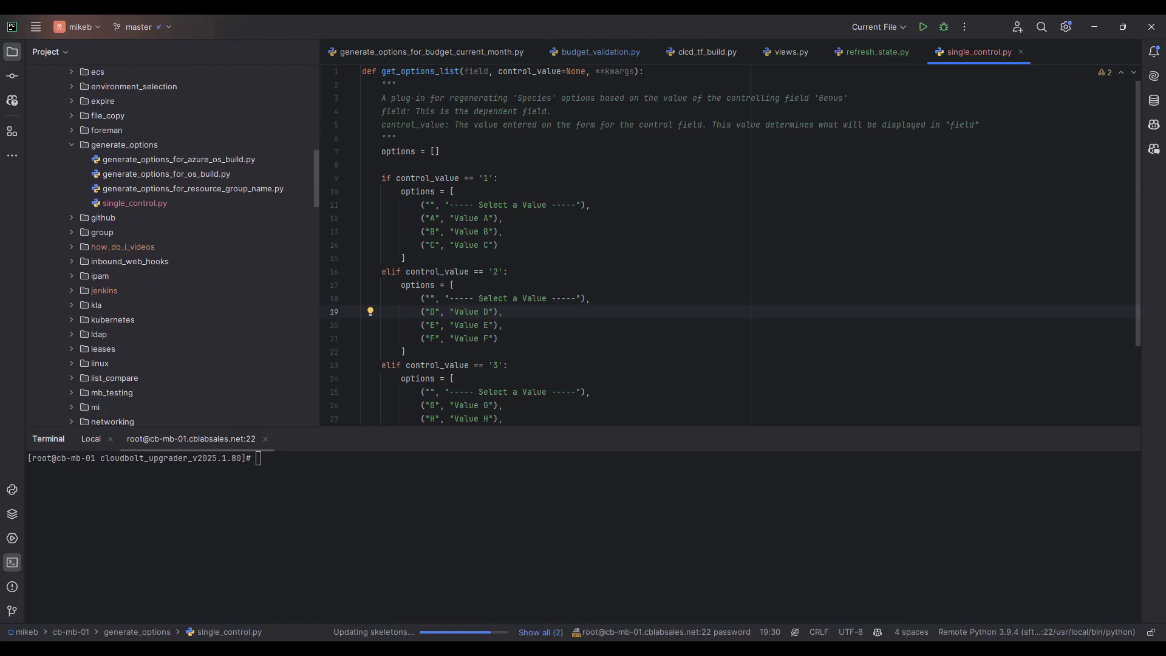
click(822, 598)
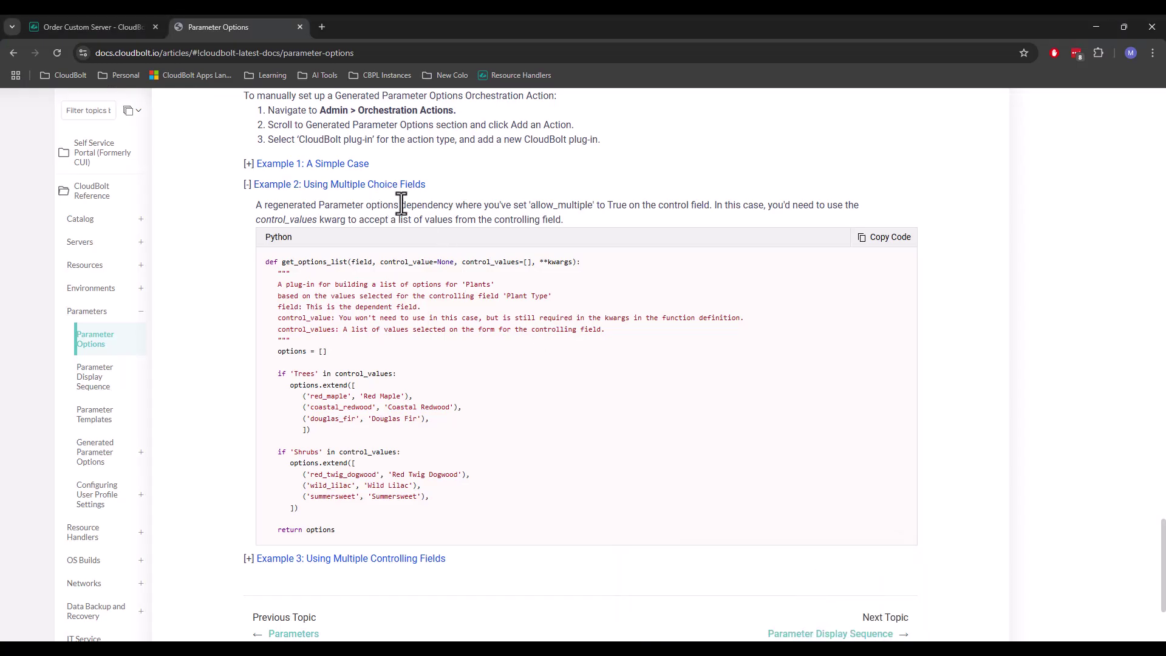
click(1095, 26)
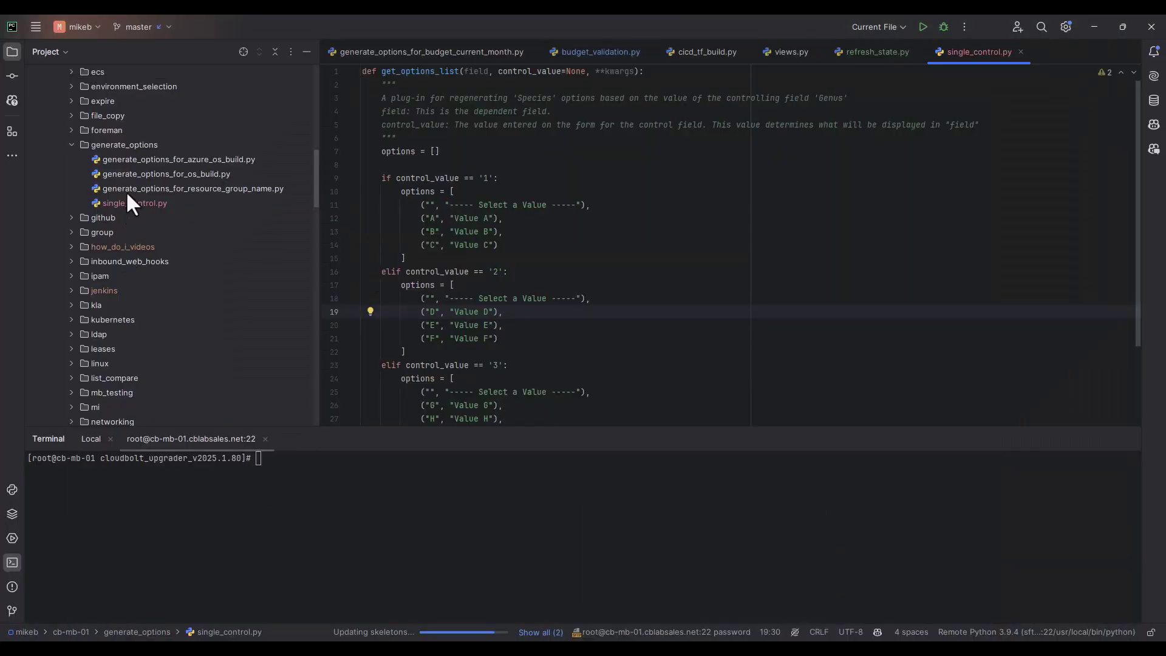
Step: Create the Python file multiple_choice_control in generate_options without adding it to Git, and paste the copied Example 2 code into it
right_click(119, 144)
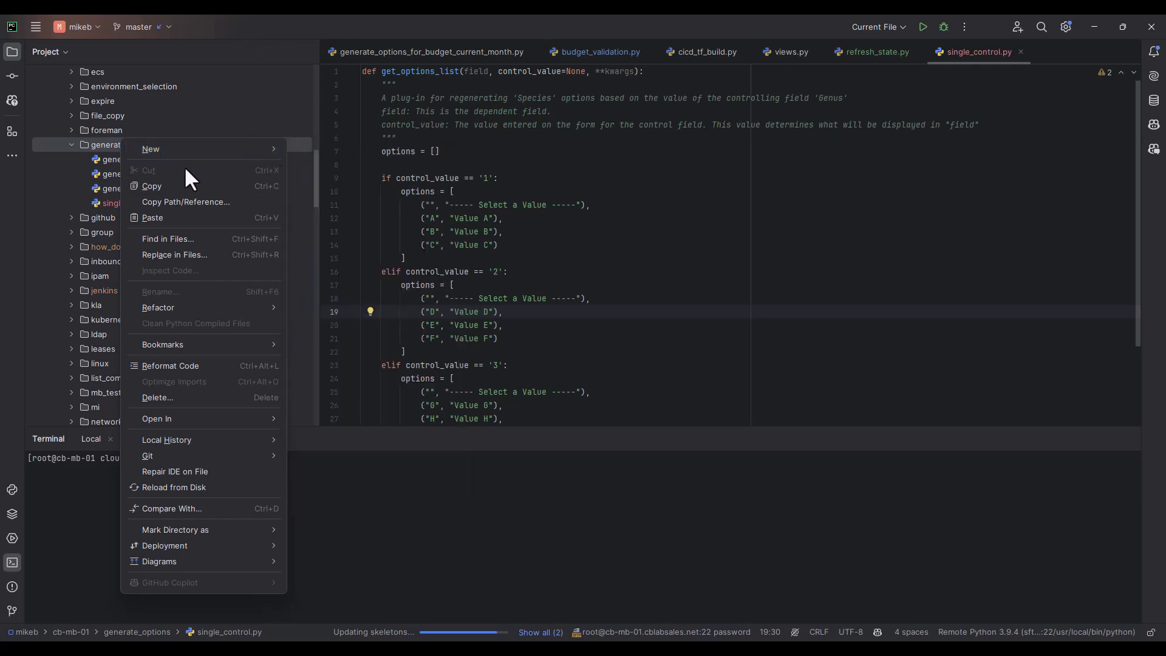
mouse_move(249, 148)
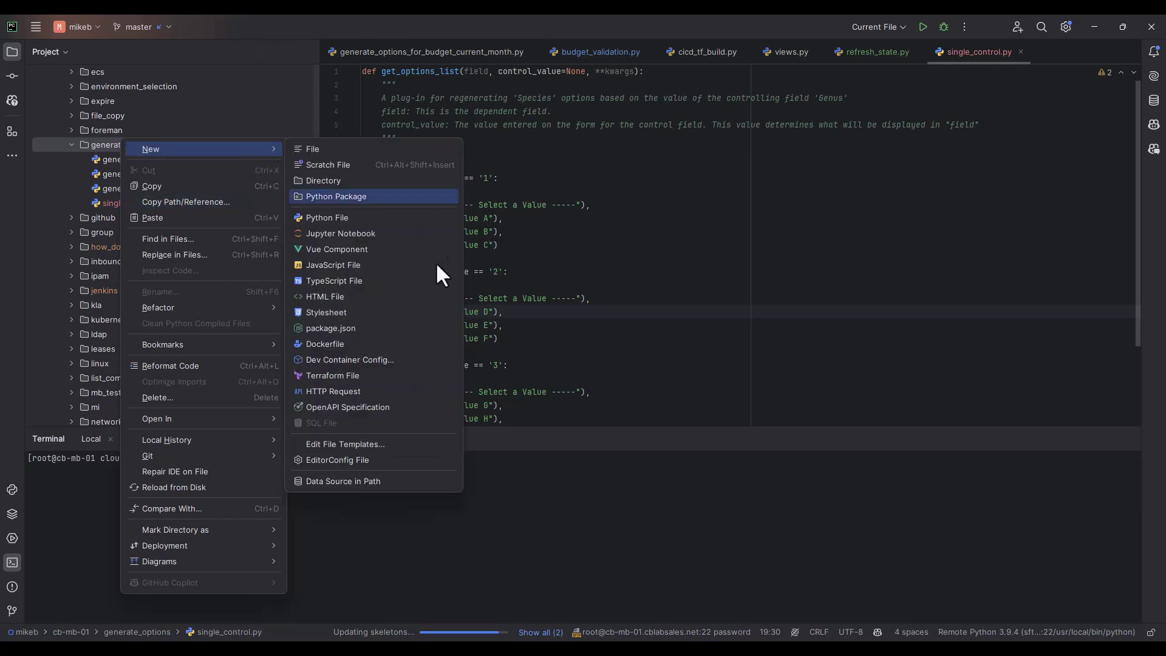
click(343, 216)
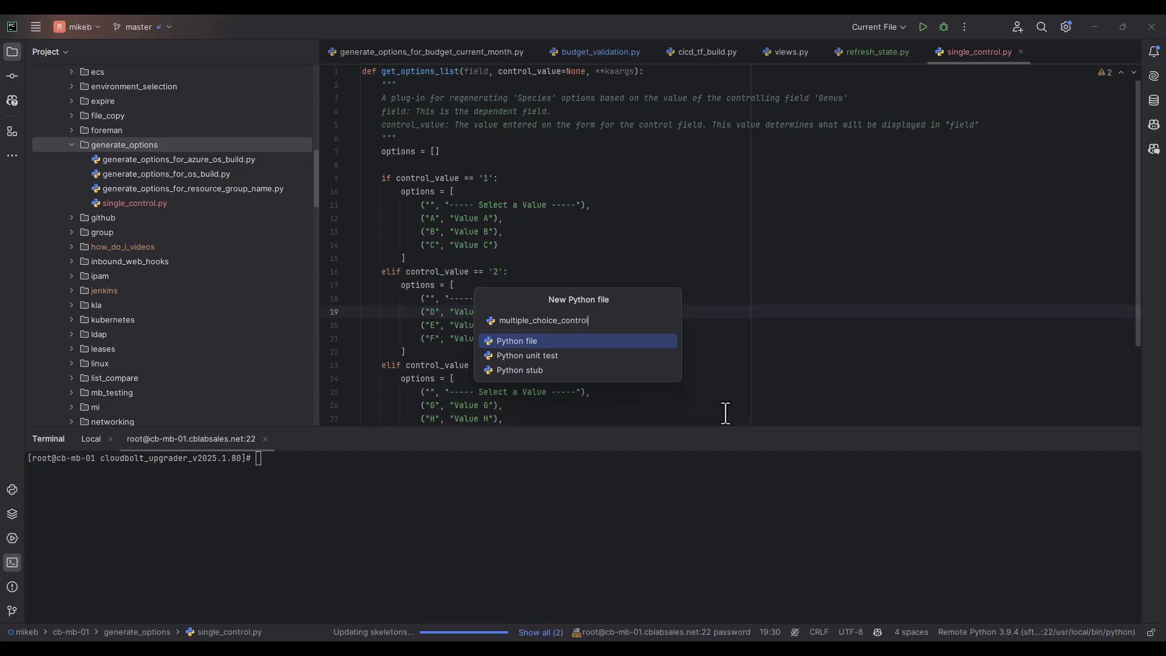
key(Return)
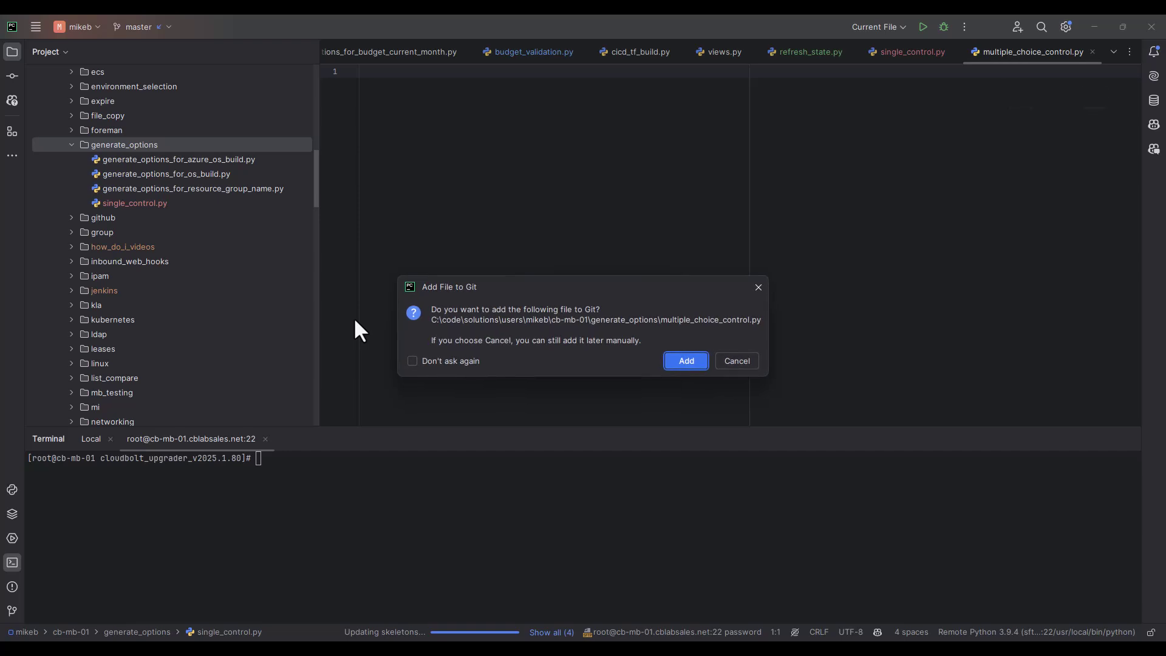
click(742, 363)
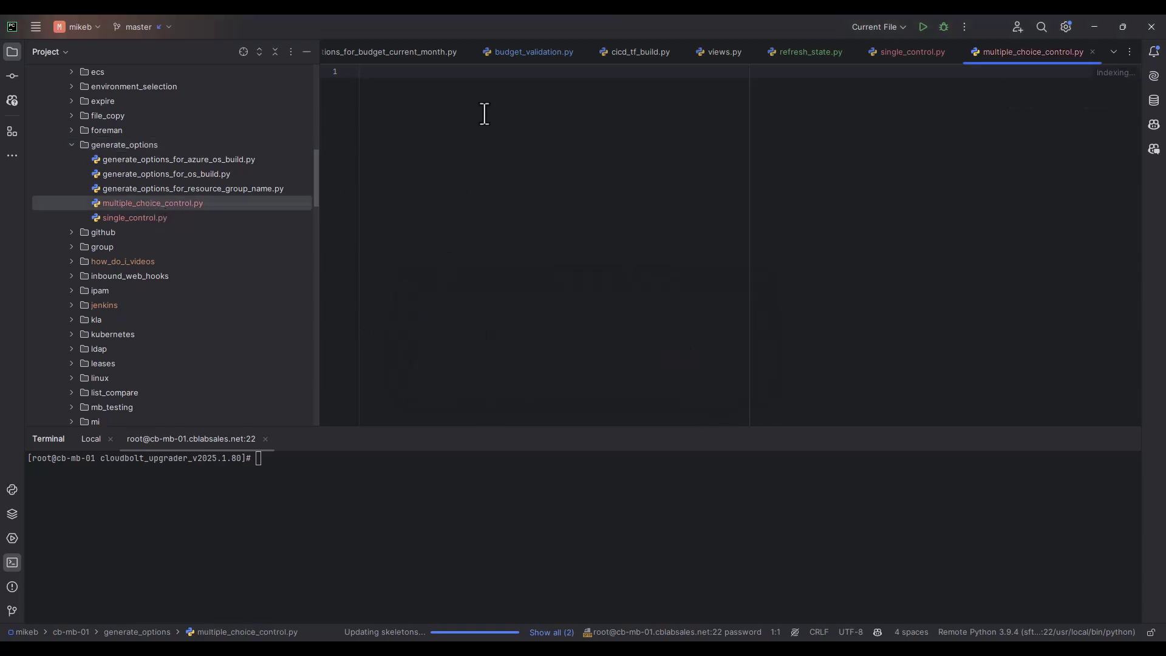
text(def get_options_list(field, control_value=None, control_values=[], **kwargs):    """    A plug-in for building a list of options for 'Plants'    based on the values selected for the controlling field 'Plant Type'    field: This is the dependent field.    control_value: You won't need to use in this case, but is still required in the kwargs in the function definition.    control_values: A list of values selected on the form for the controlling field.    """    options = []     if 'Trees' in control_values:       options.extend([          ('red_maple', 'Red Maple'),          ('coastal_redwood', 'Coastal Redwood'),          ('douglas_fir', 'Douglas Fir'),          ])     if 'Shrubs' in control_values:       options.extend([          ('red_twig_dogwood', 'Red Twig Dogwood'),          ('wild_lilac', 'Wild Lilac'),          ('summersweet', 'Summersweet'),       ])     return options)
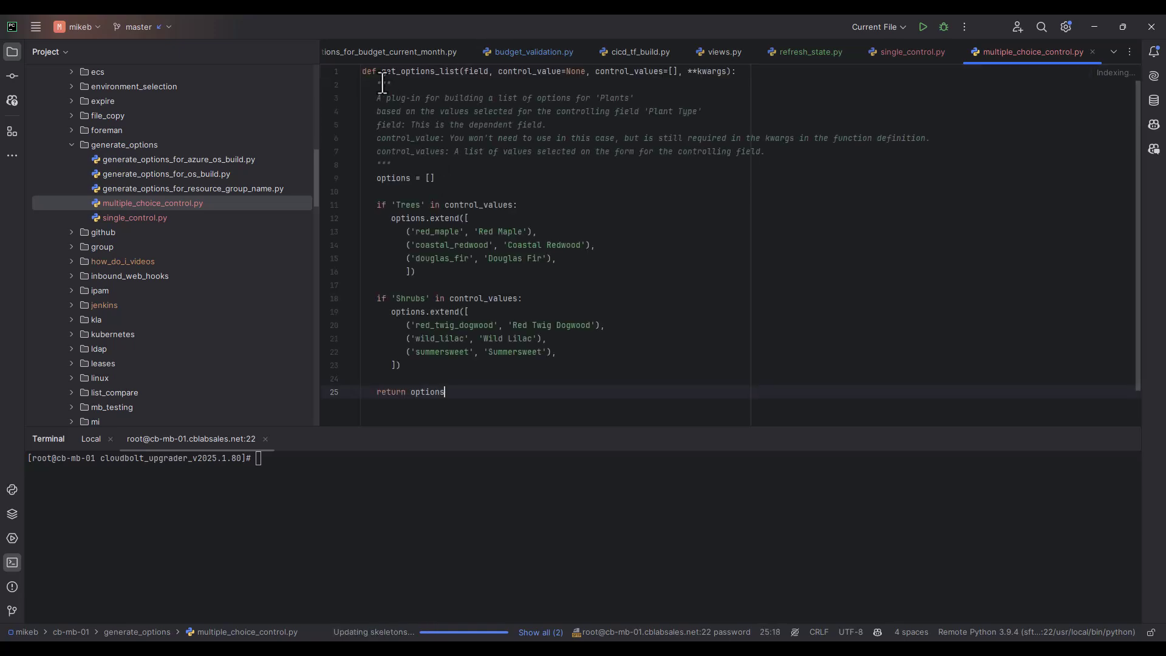
click(628, 177)
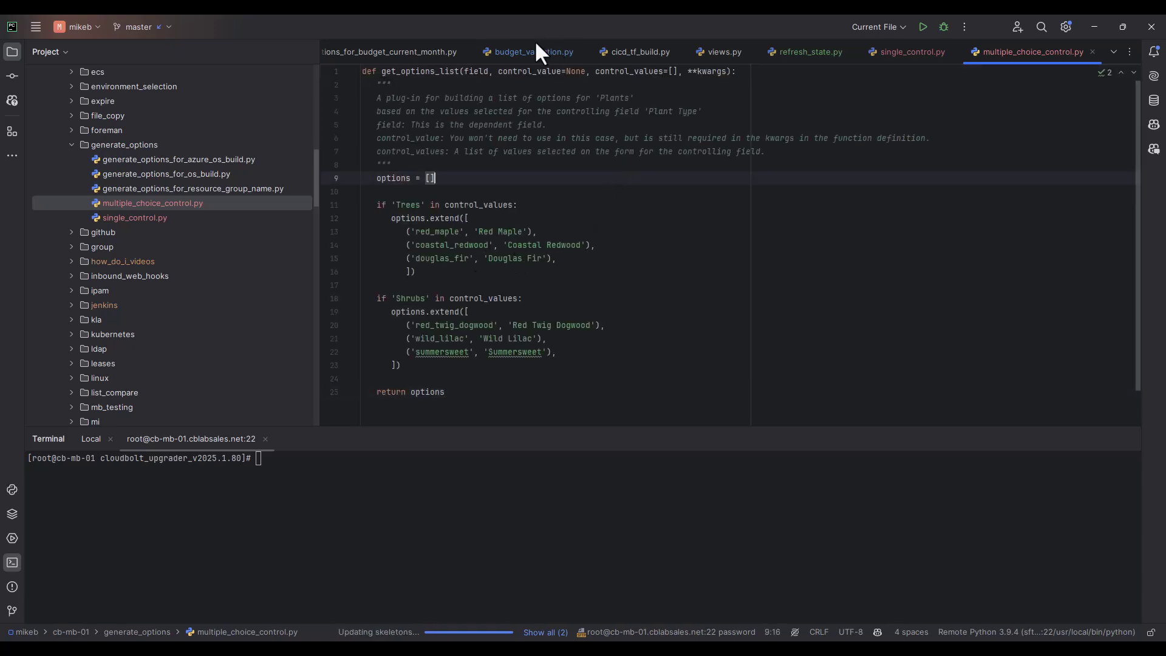
Step: Examine the control_value and control_values parameters in the get_options_list definition of multiple_choice_control.py
drag(497, 72, 584, 78)
click(546, 72)
mouse_move(526, 74)
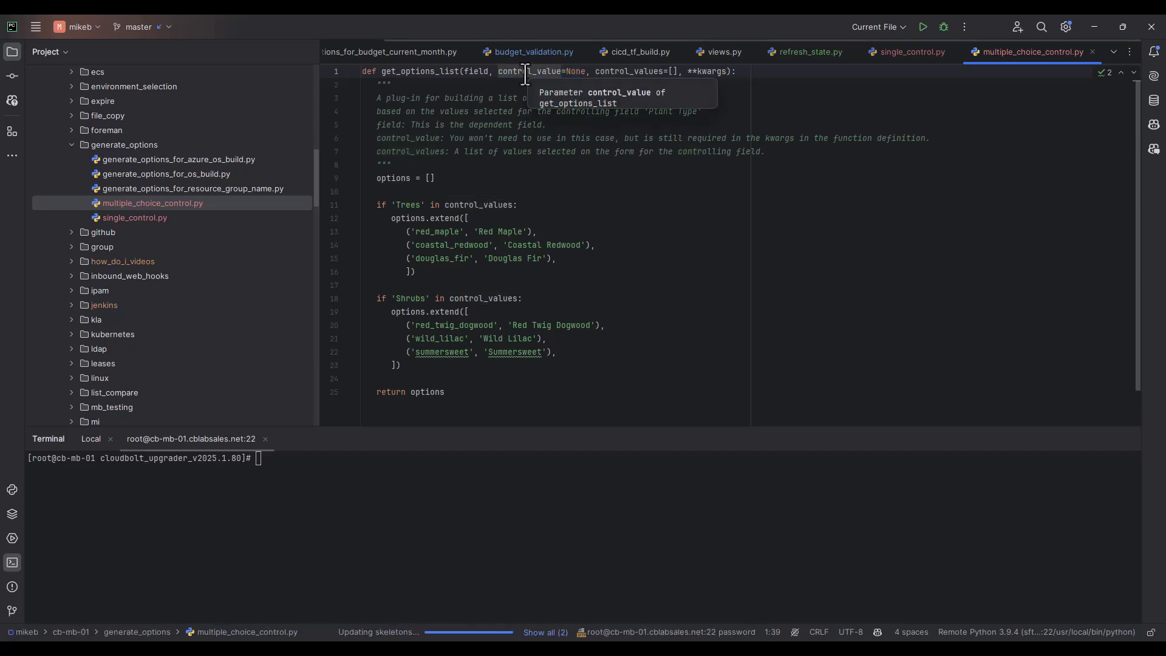
click(591, 71)
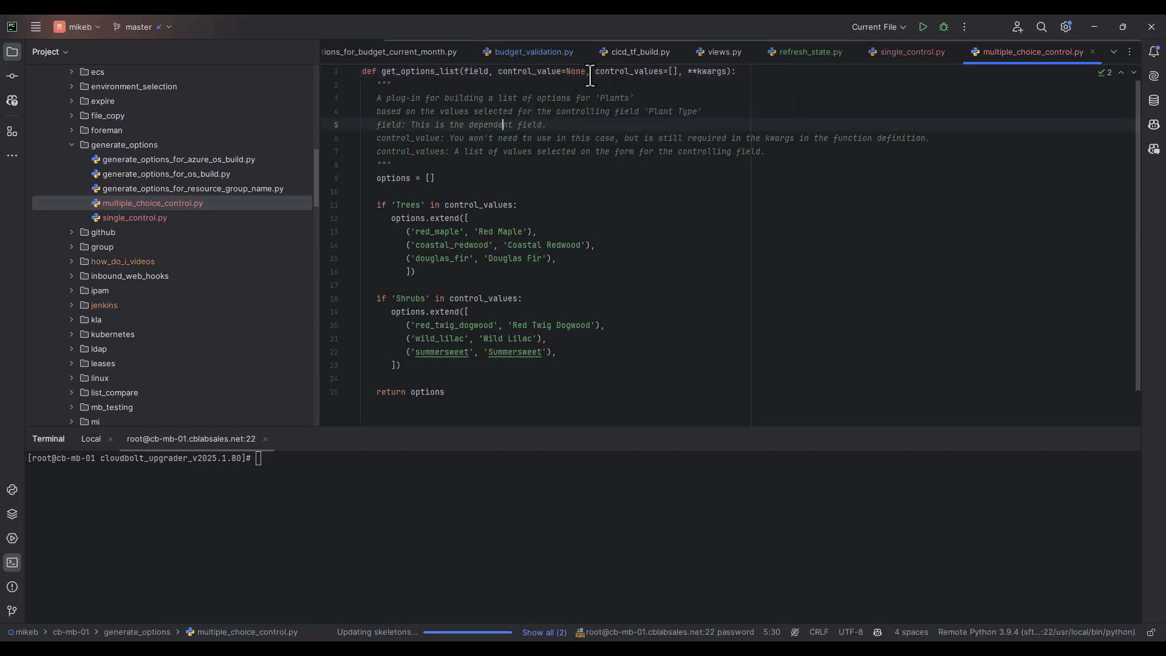
Step: Examine how get_options_list in multiple_choice_control.py uses control_values to extend options for the Trees and Shrubs conditions
drag(595, 72, 675, 71)
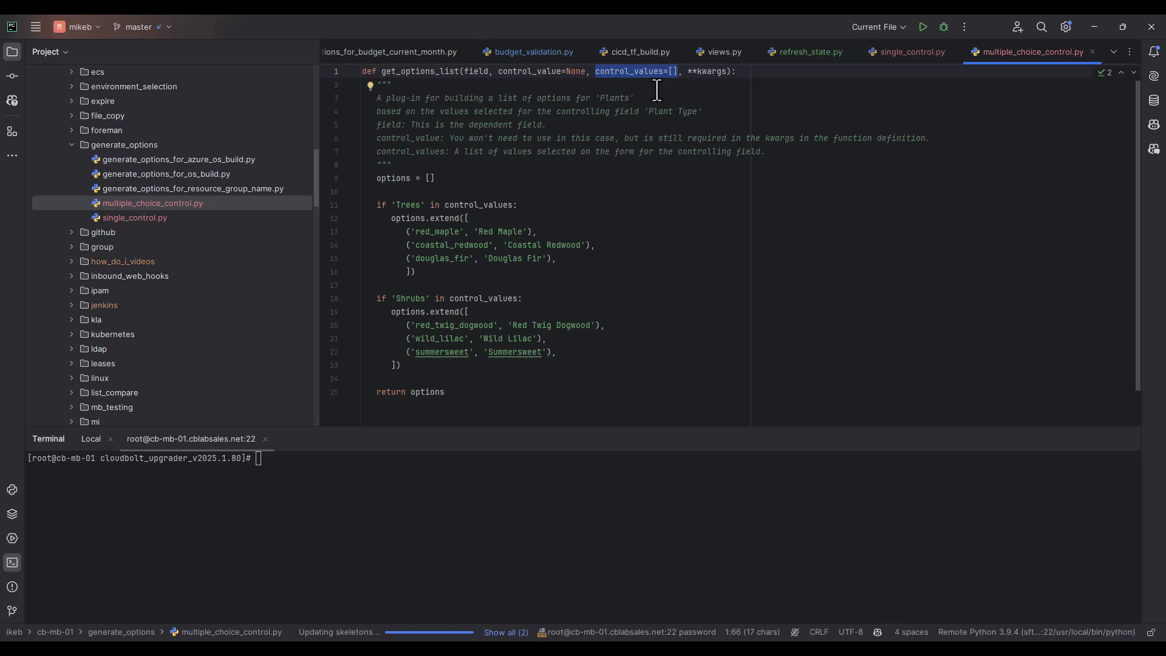
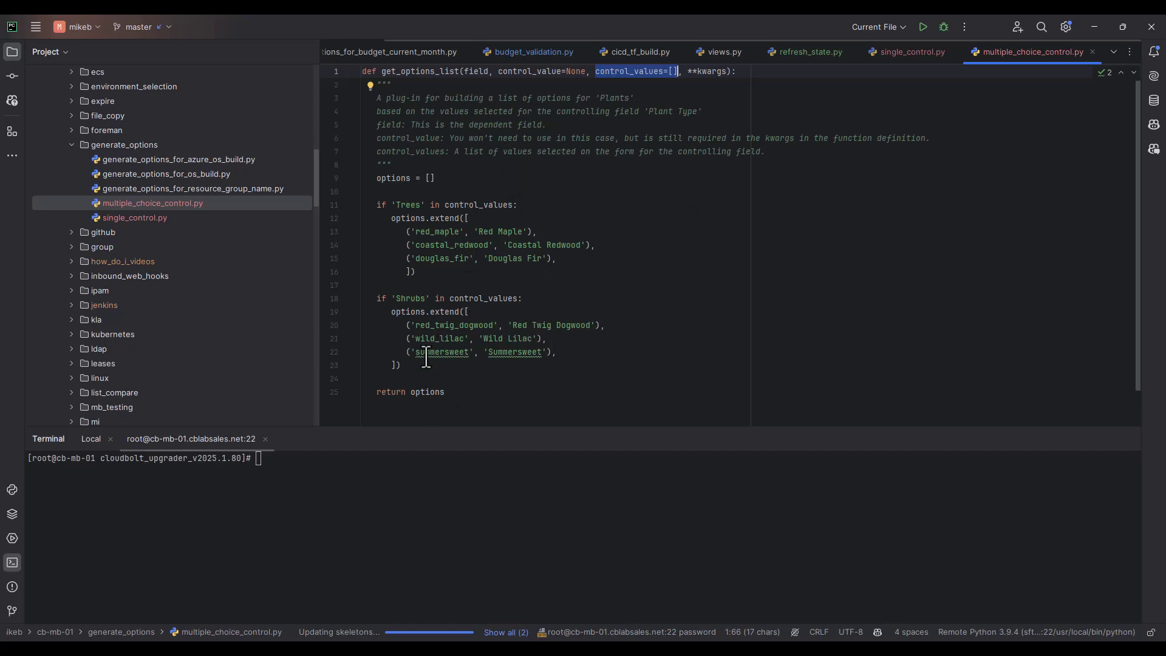
drag(450, 178, 379, 181)
click(398, 180)
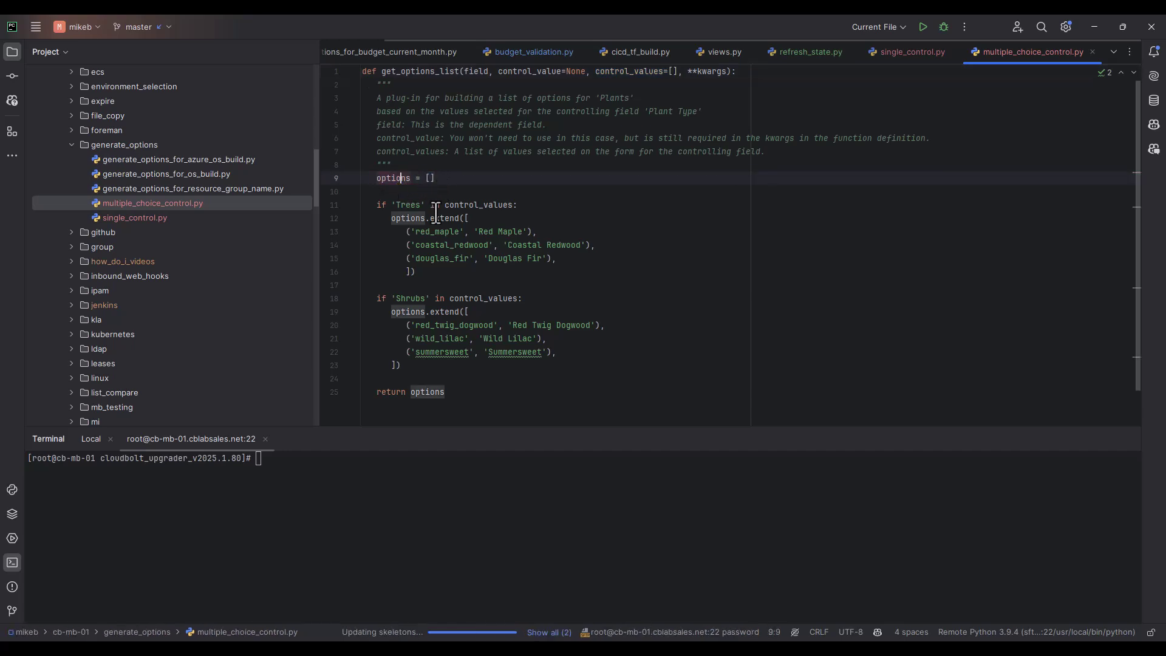
drag(388, 207, 427, 207)
double_click(625, 71)
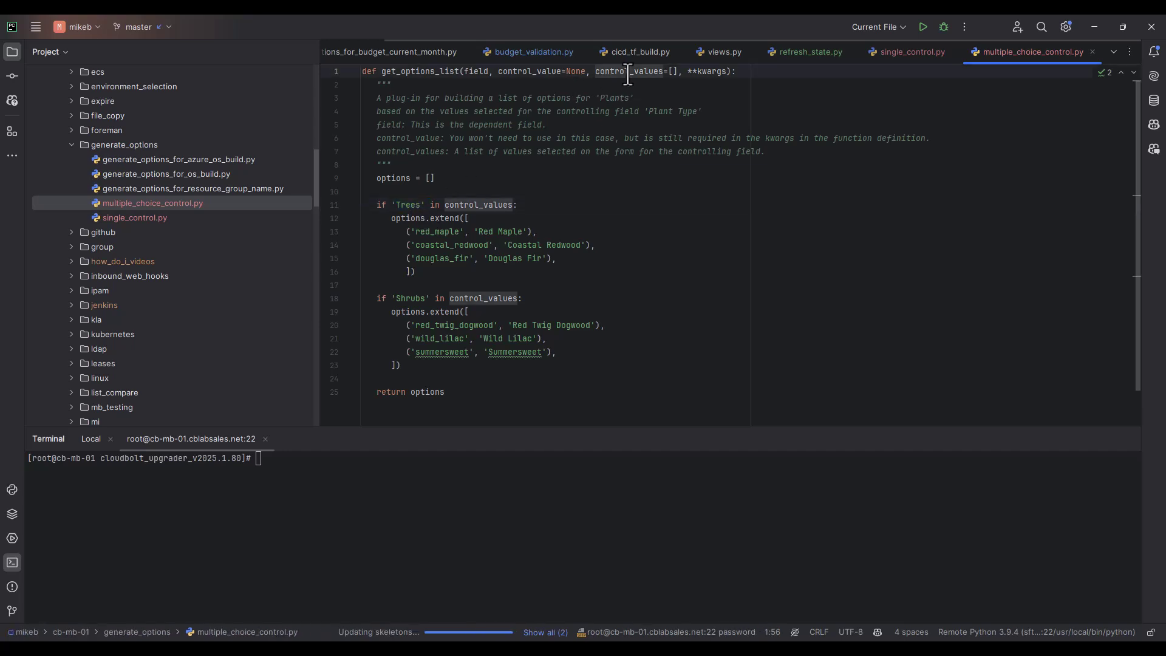
click(457, 205)
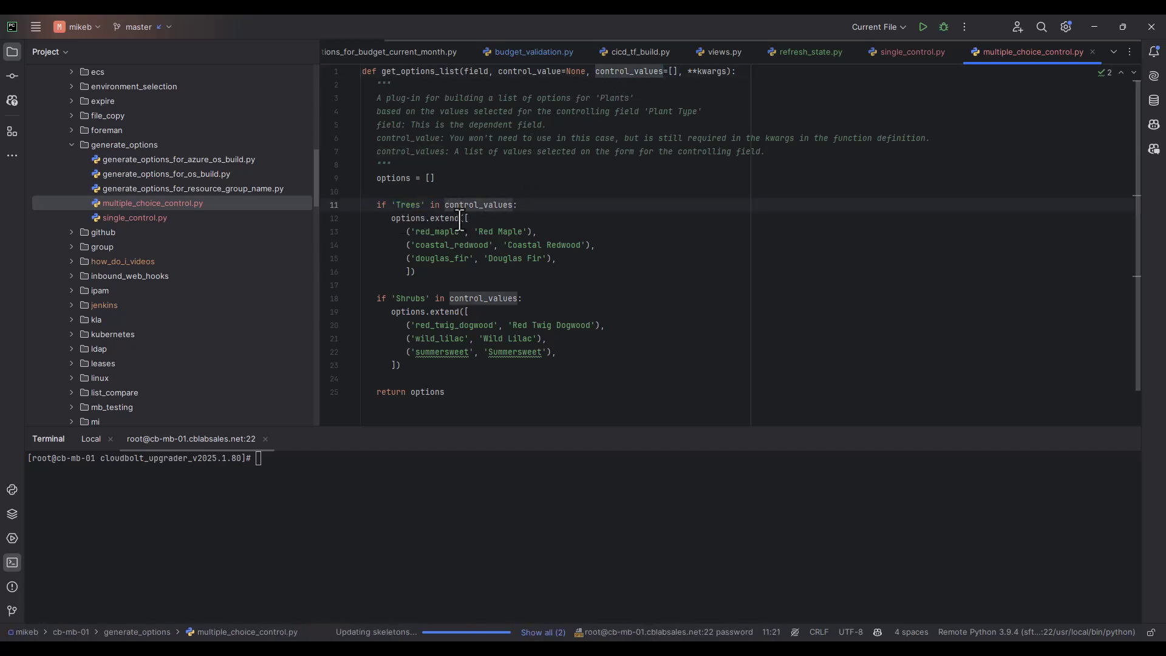
drag(405, 231, 556, 259)
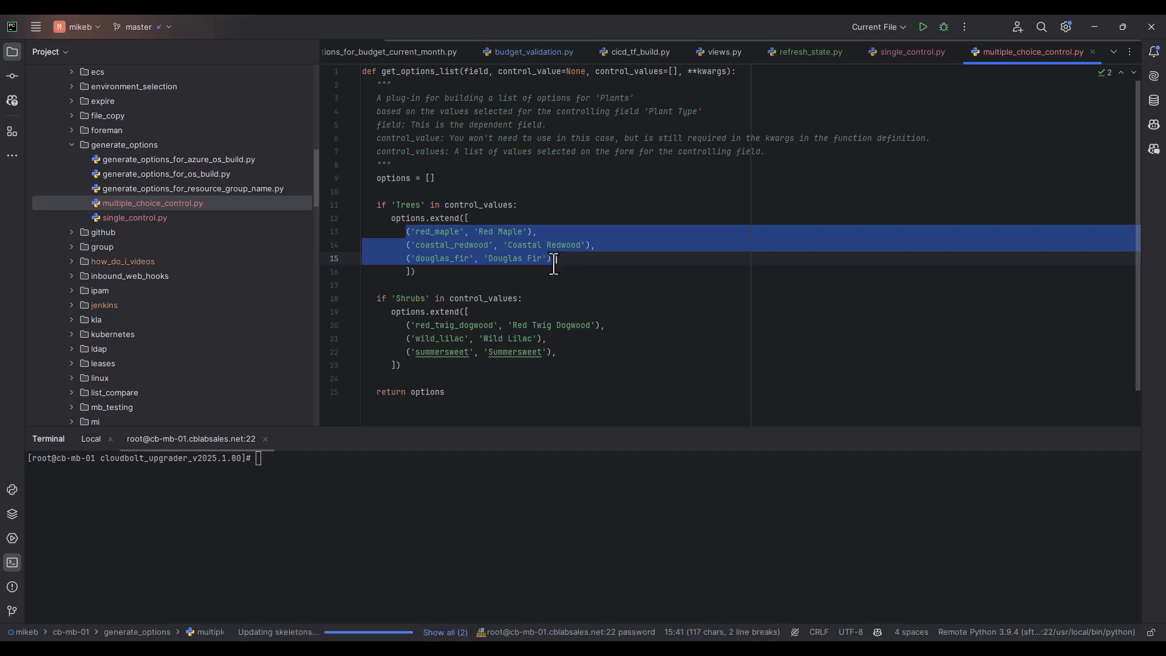
click(505, 205)
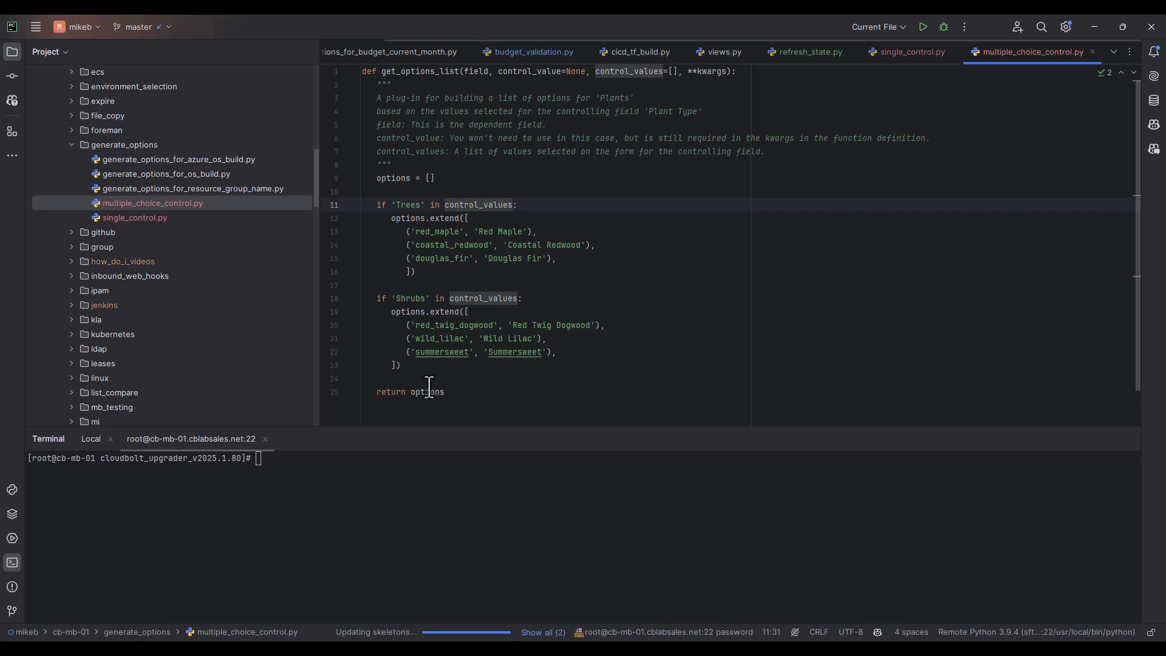
click(397, 298)
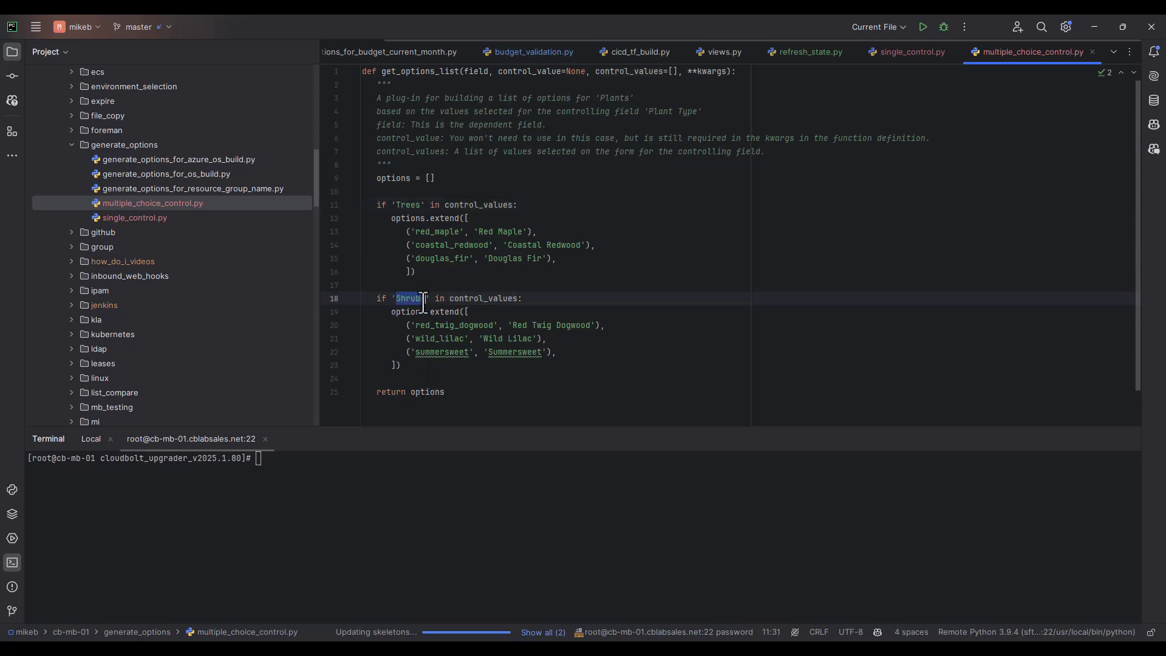
click(441, 391)
click(446, 365)
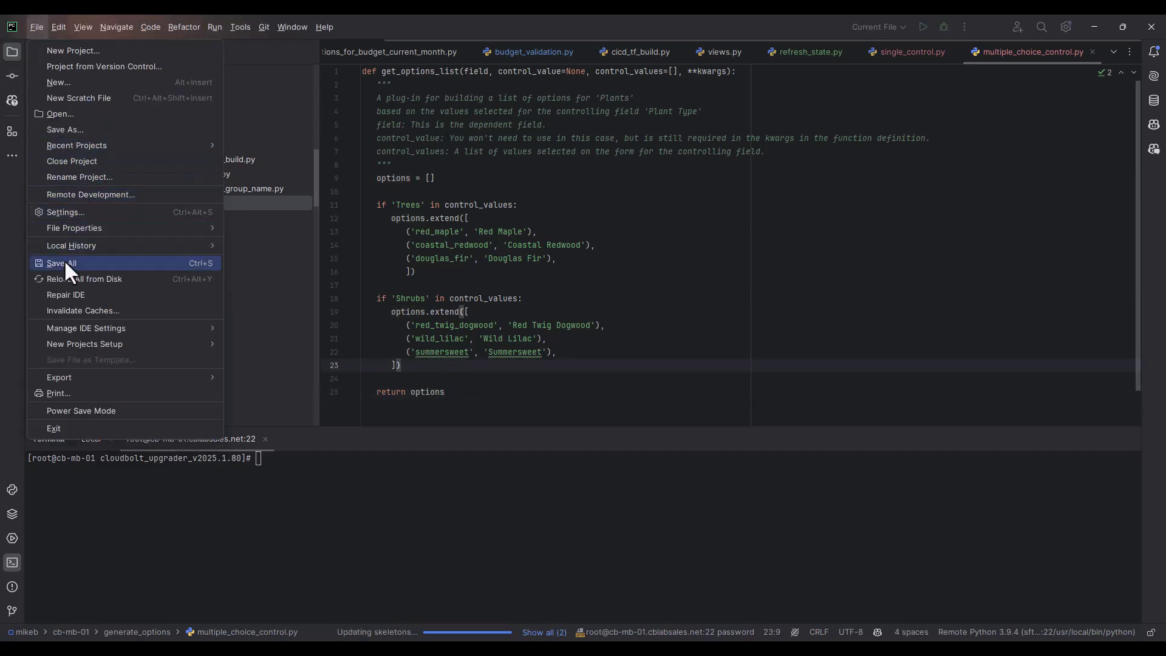
Step: Save all files in PyCharm, then switch to the CloudBolt page in Chrome and open the Parameters administration page
click(65, 261)
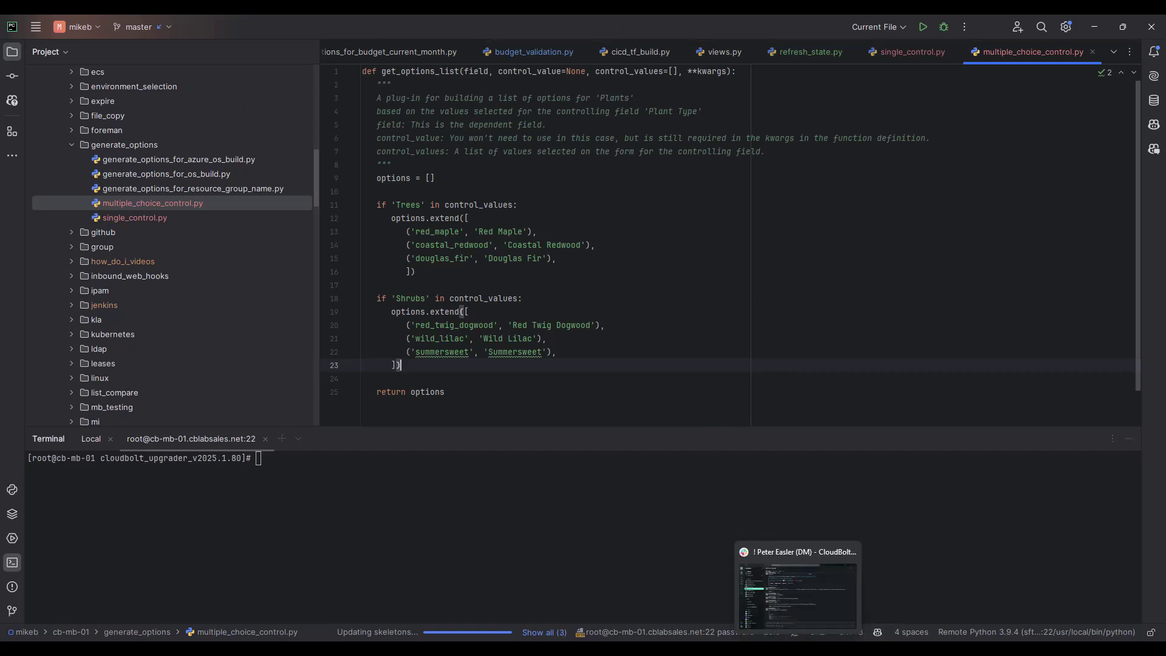
click(808, 638)
click(808, 603)
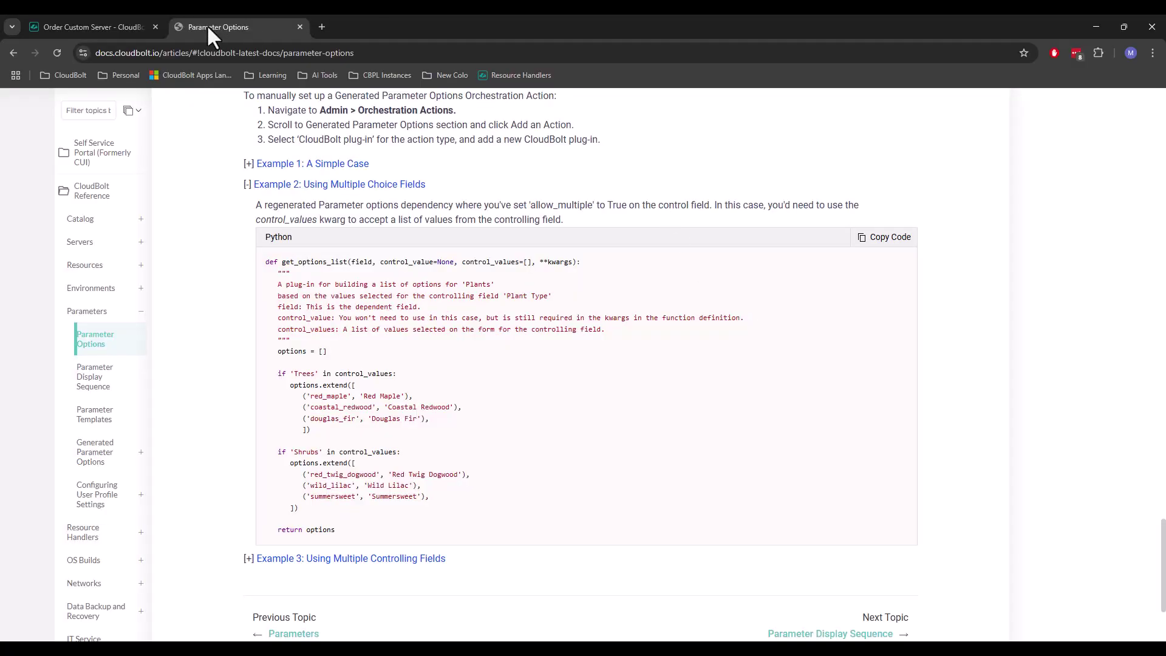
click(129, 28)
scroll(971, 395, up, 3)
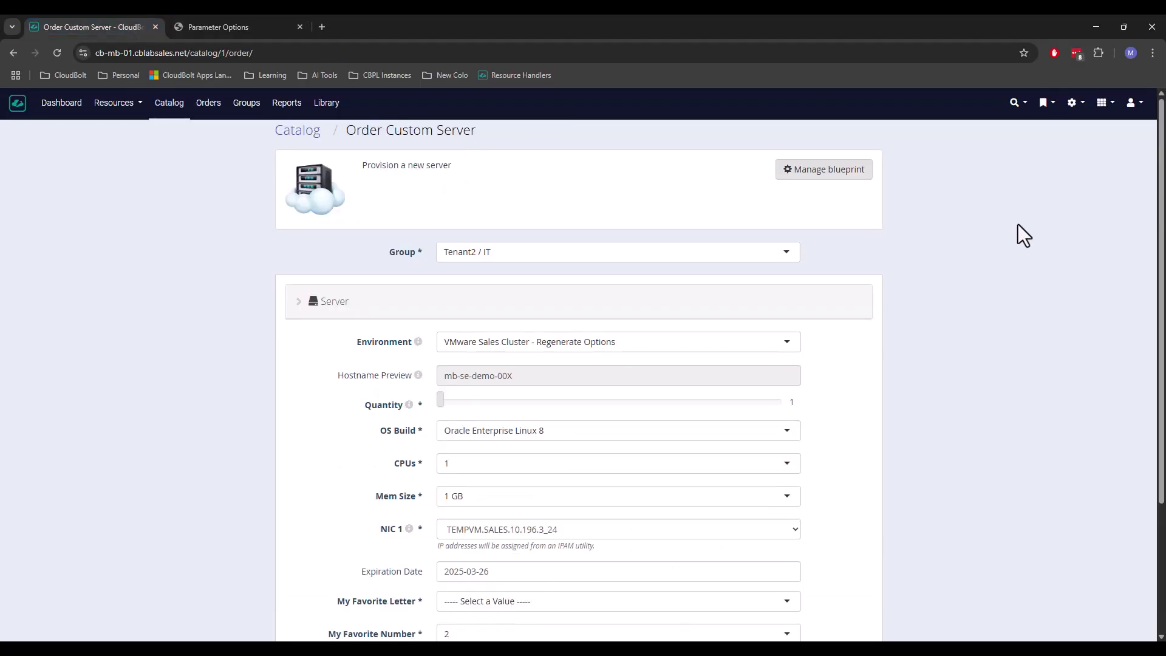
click(1072, 102)
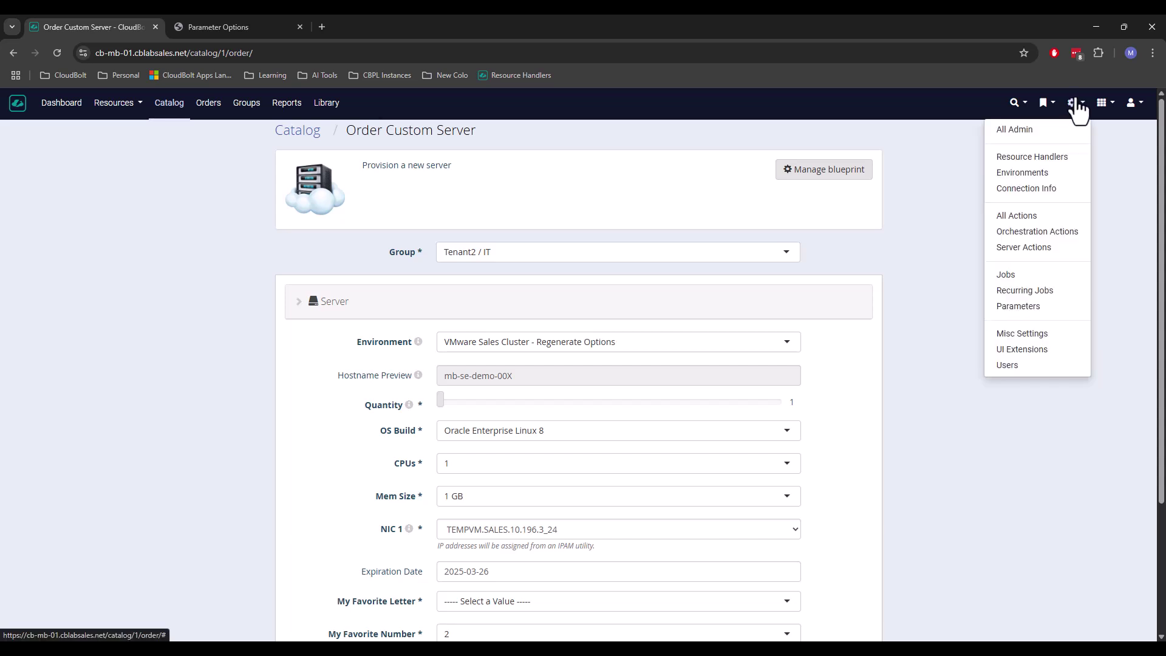
click(1025, 307)
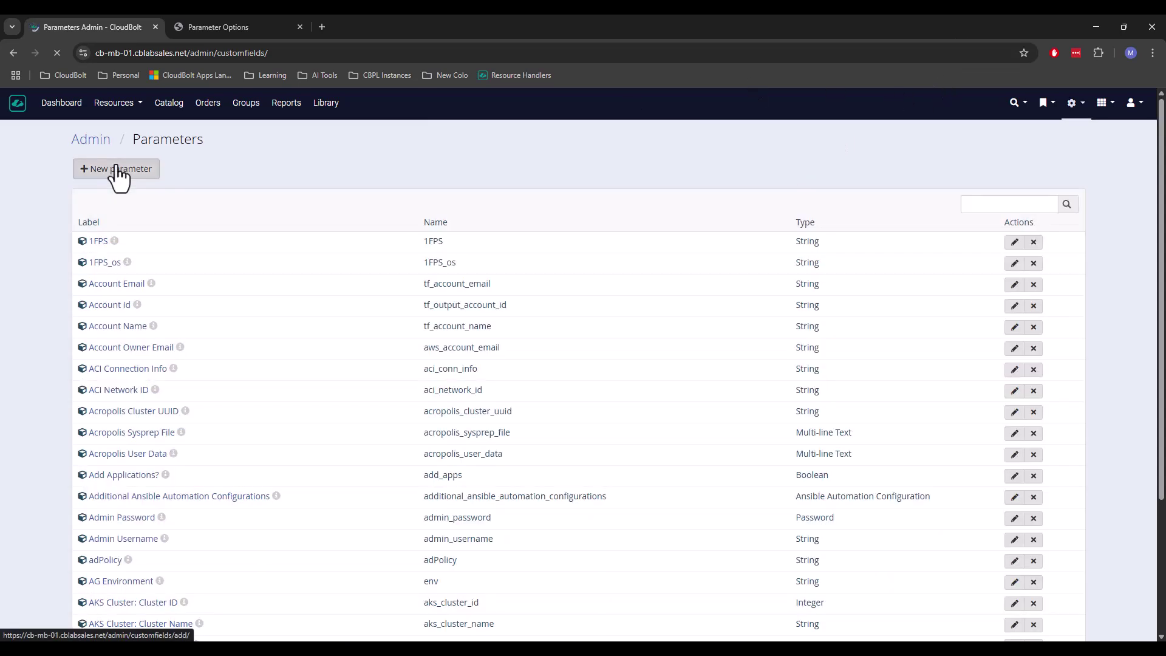
Step: Create a required String parameter labelled Plant Types with the name gpo_plant_types, allowing multiple values
click(116, 170)
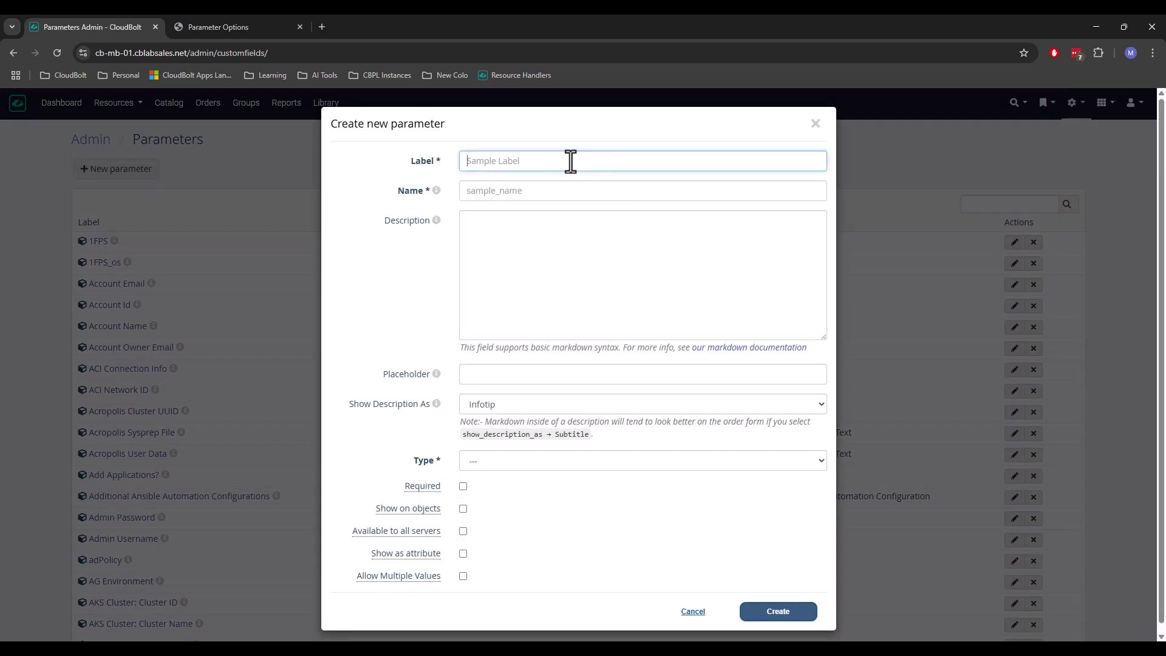
text(Plant Types)
key(Tab)
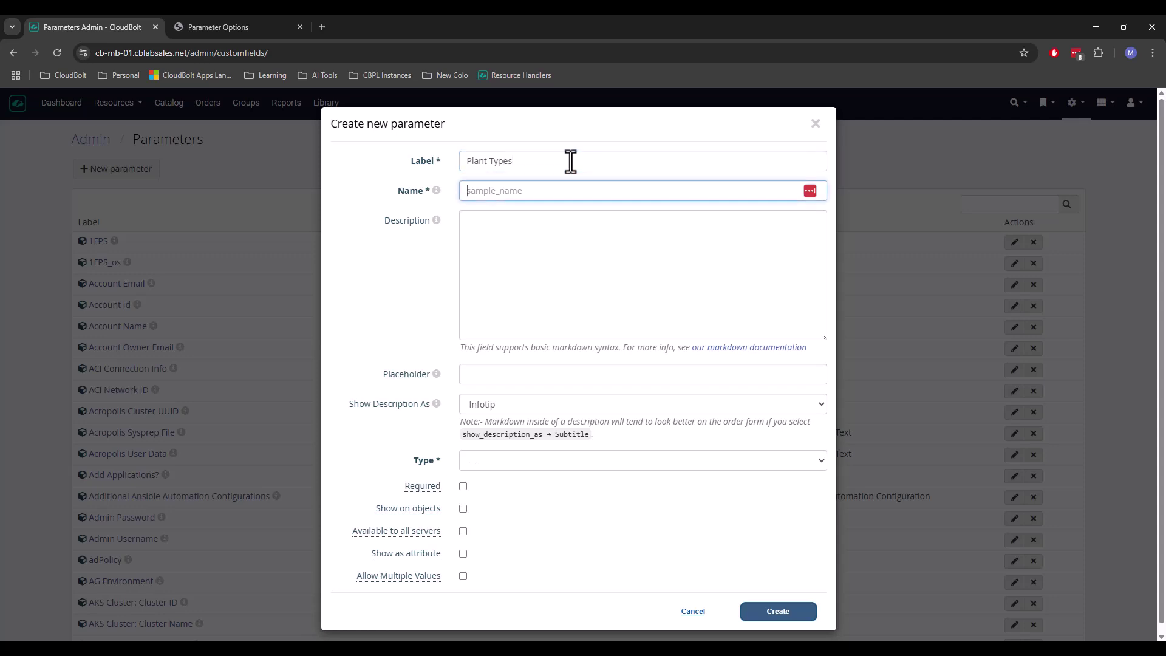
text(gpo_plant_types)
click(490, 461)
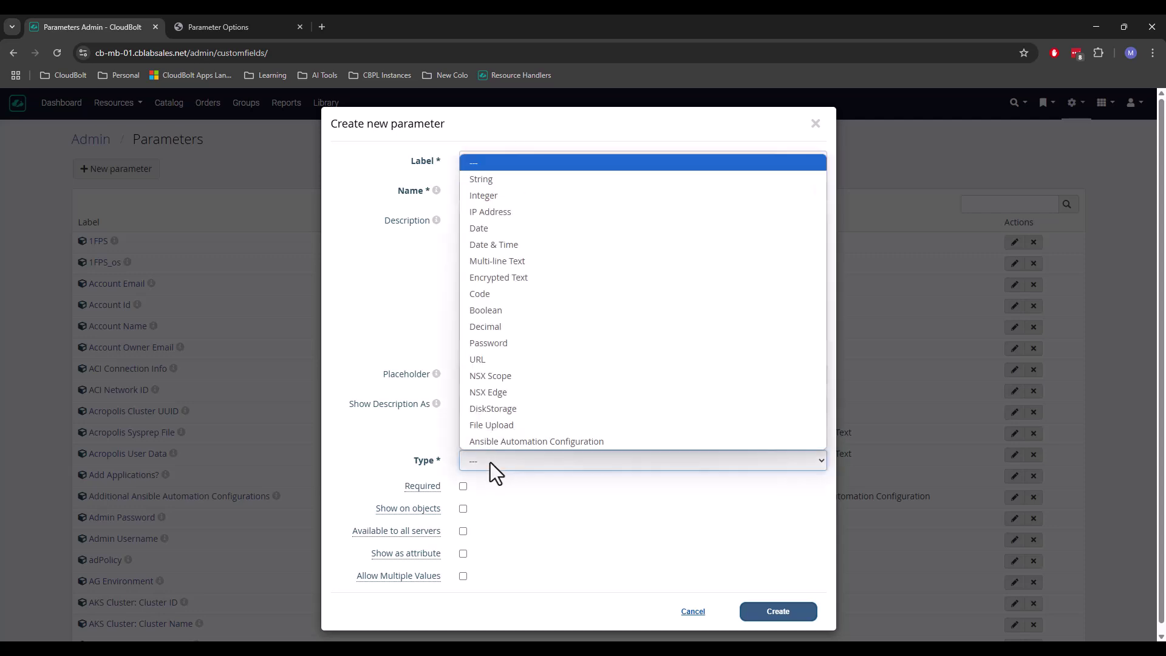
click(501, 180)
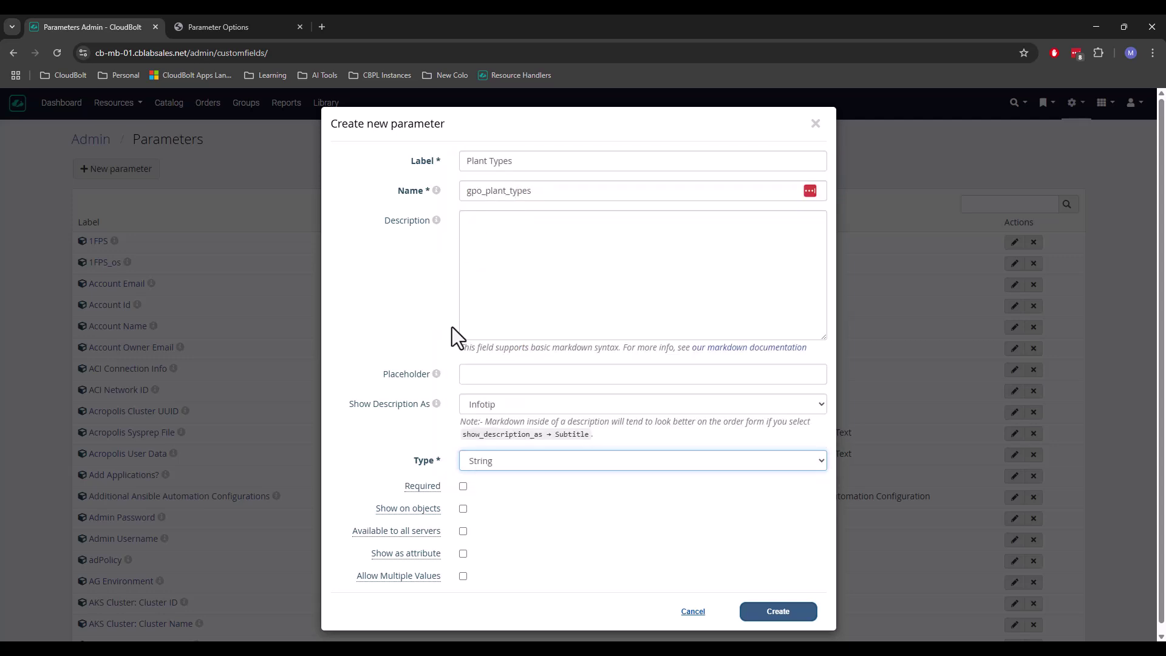
click(464, 487)
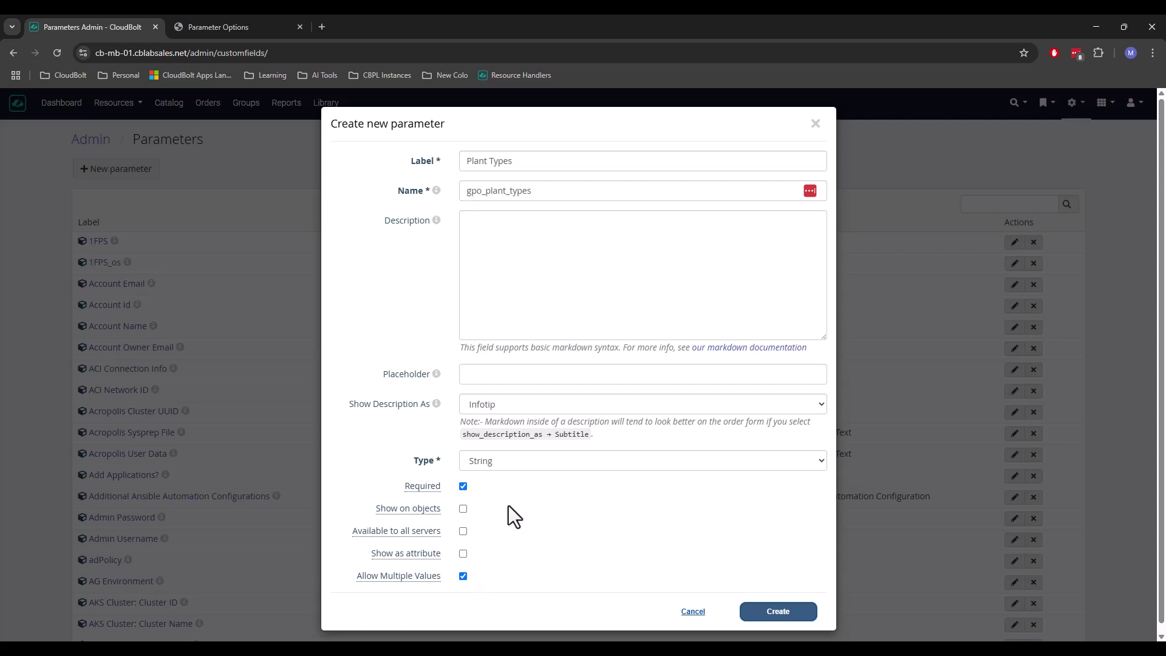
click(779, 610)
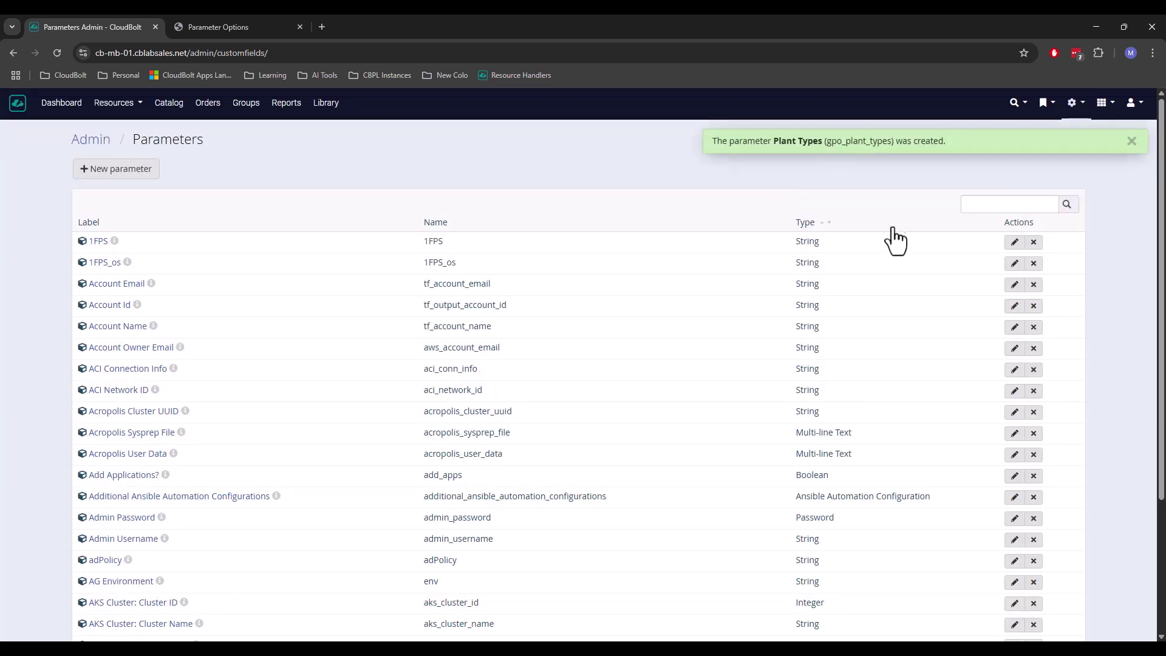
Step: Search the parameters for gpo and open the Plant Types parameter's details
click(989, 203)
text(gpo)
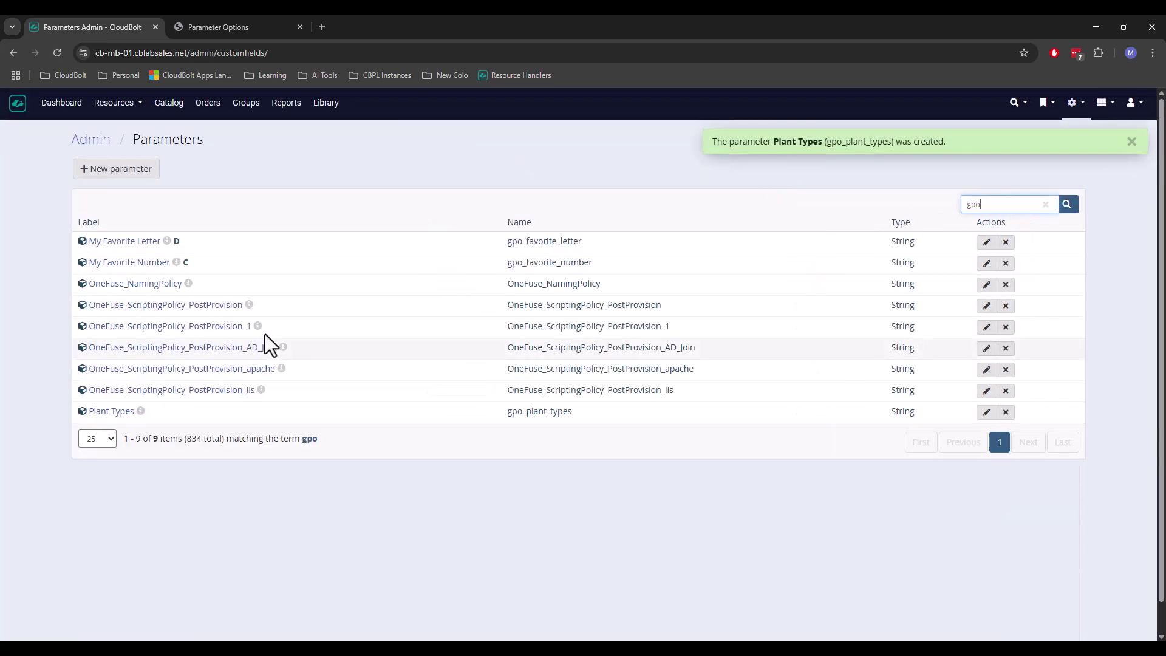
click(120, 412)
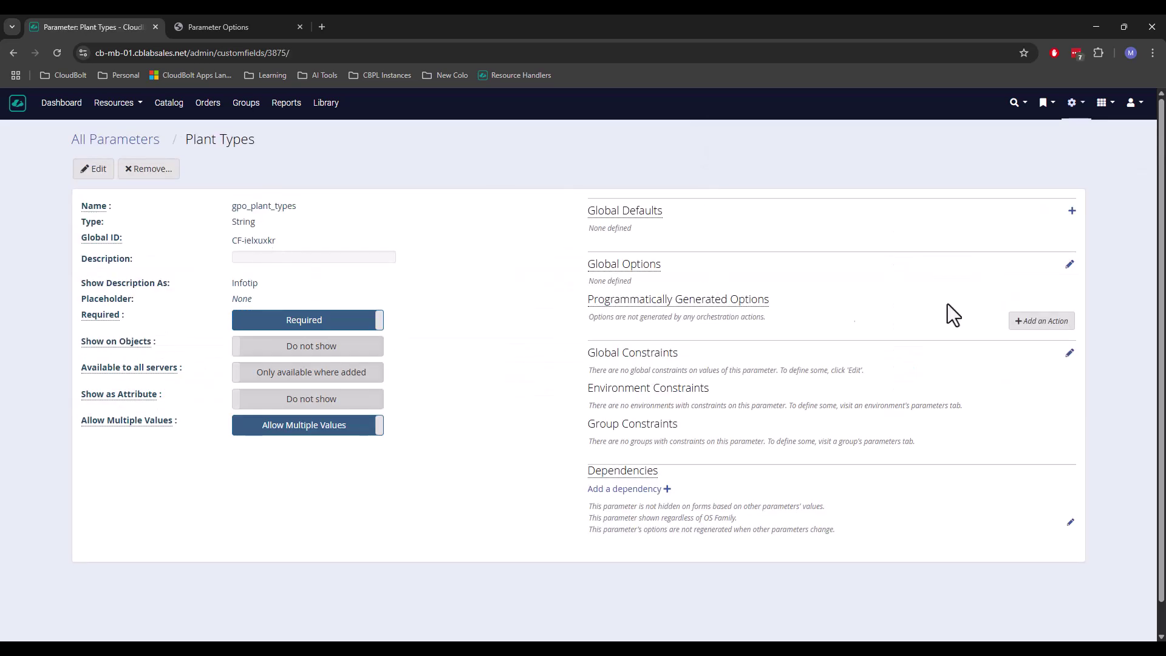
Step: Add Trees, Shrubs and Grasses as global options of the Plant Types parameter, save them, and dismiss the notification
click(1069, 265)
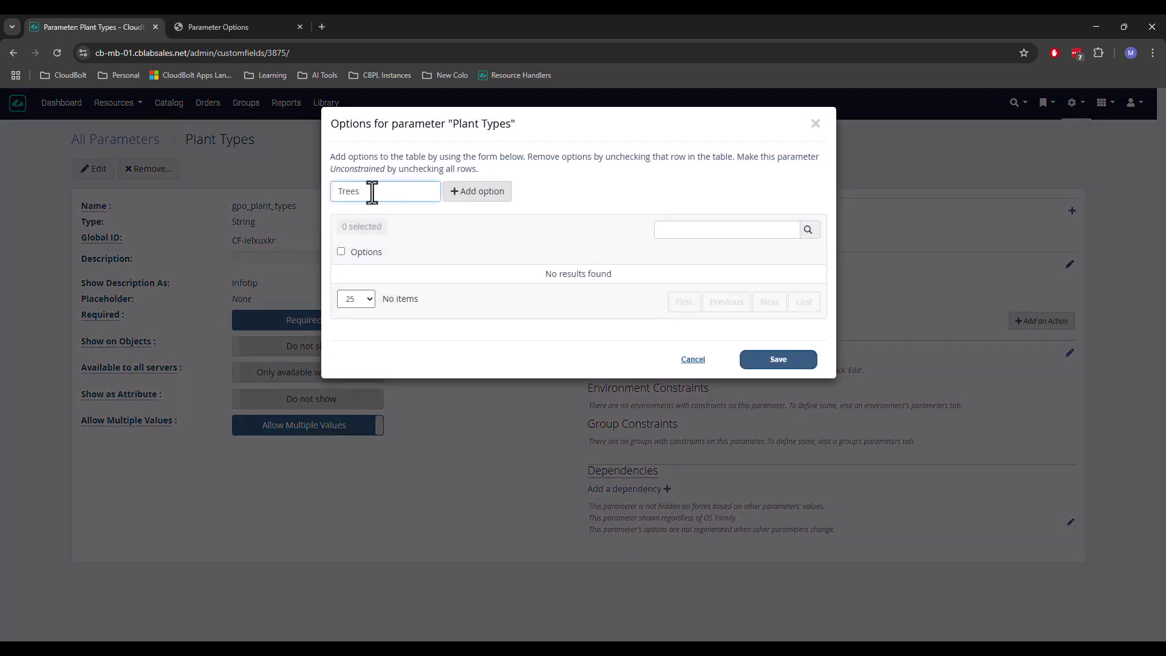
key(Return)
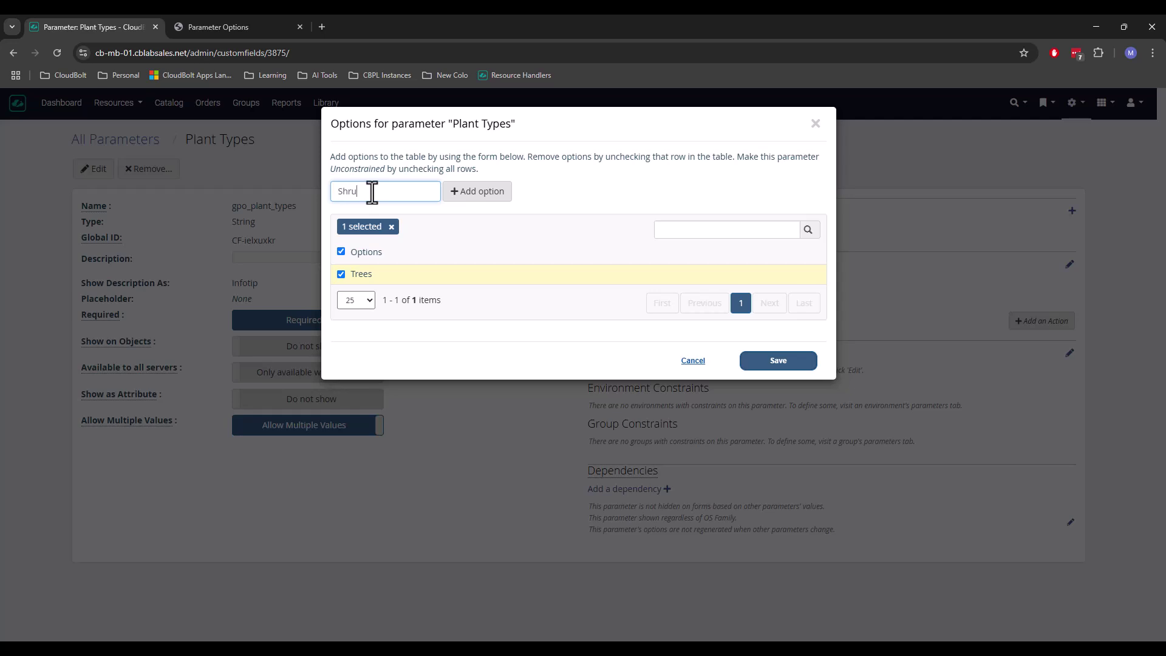
key(Return)
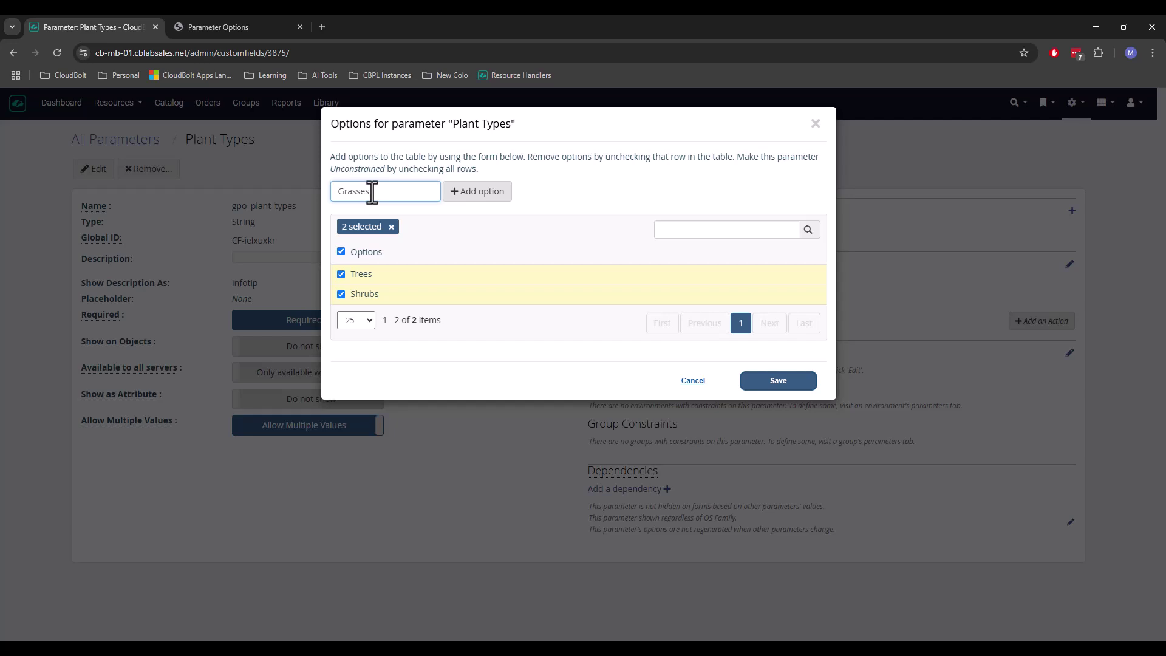
text(Grasses)
key(Return)
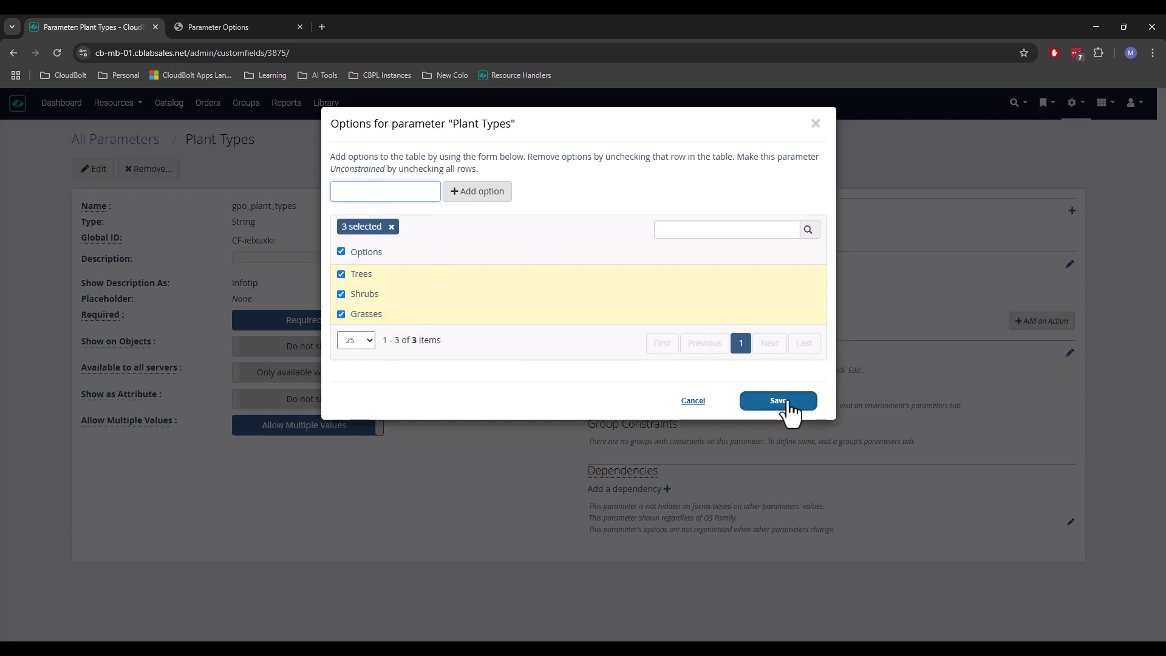
click(782, 402)
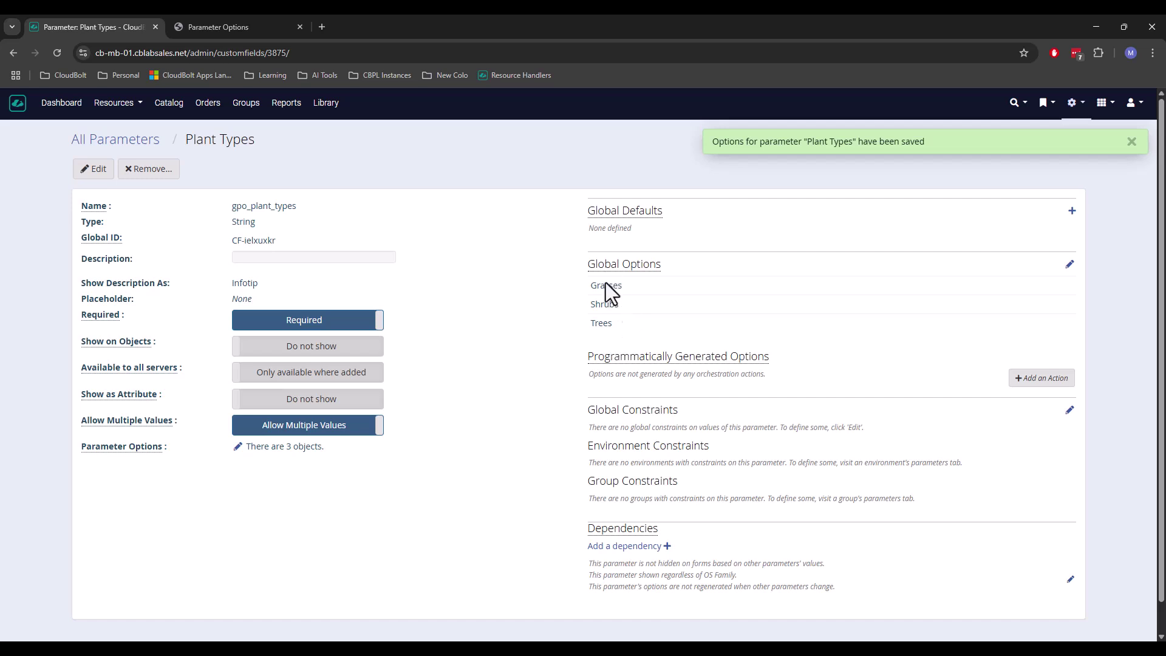
click(1132, 141)
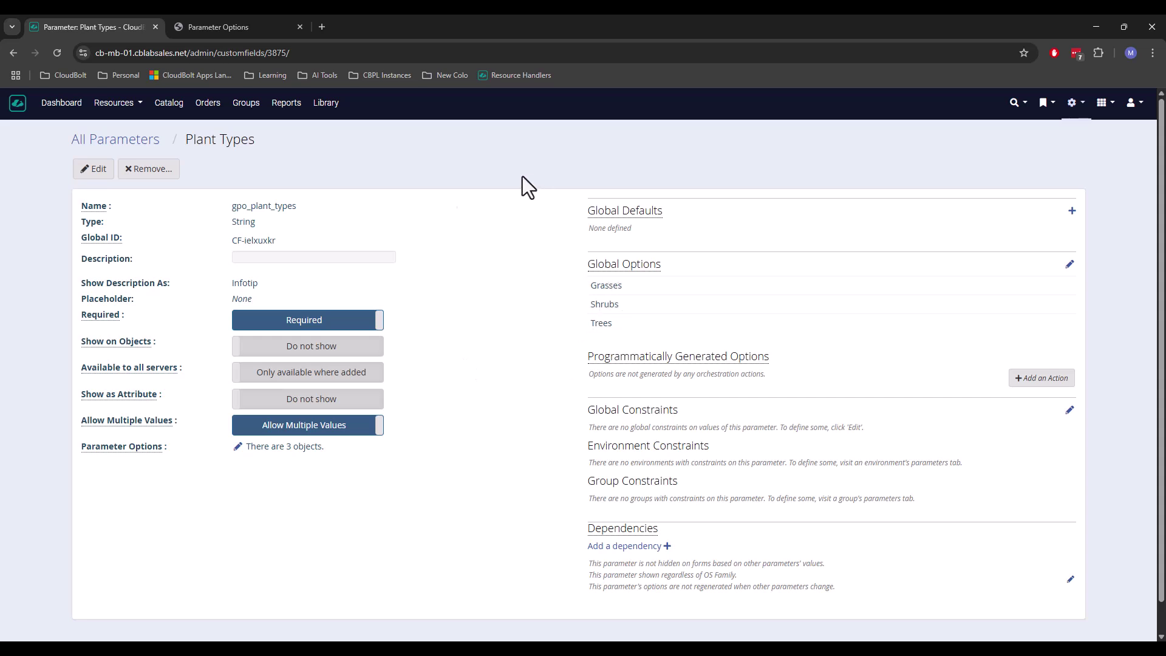
Step: Return to the list of all parameters and switch to PyCharm to review the multiple_choice_control.py code
click(117, 142)
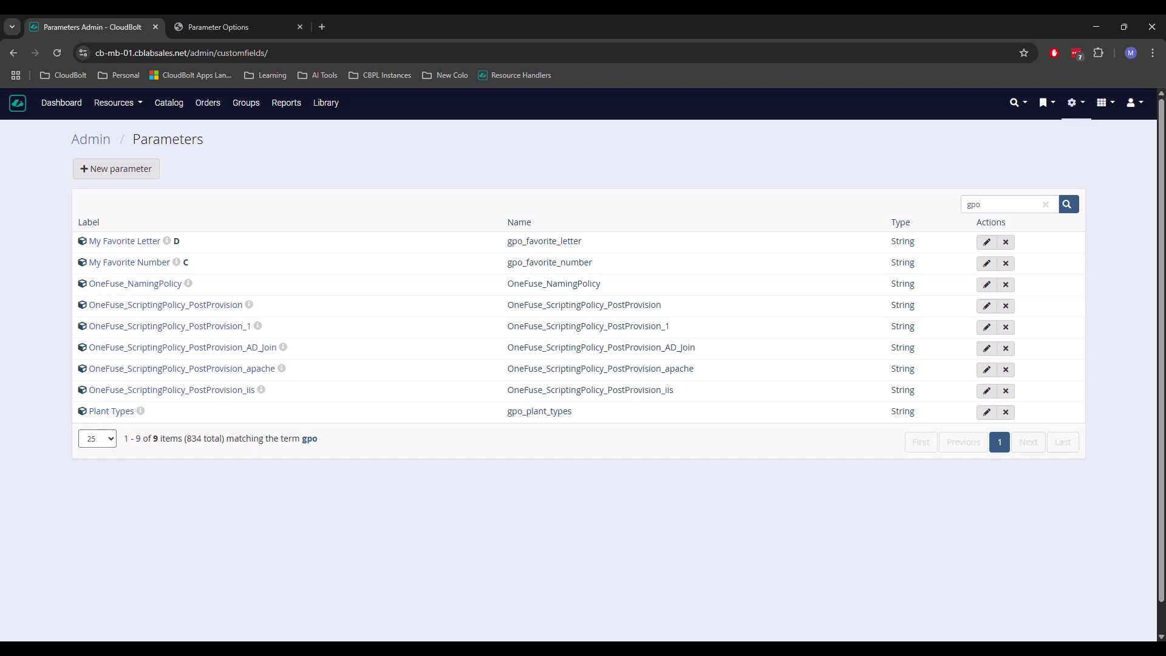
key(alt+Tab)
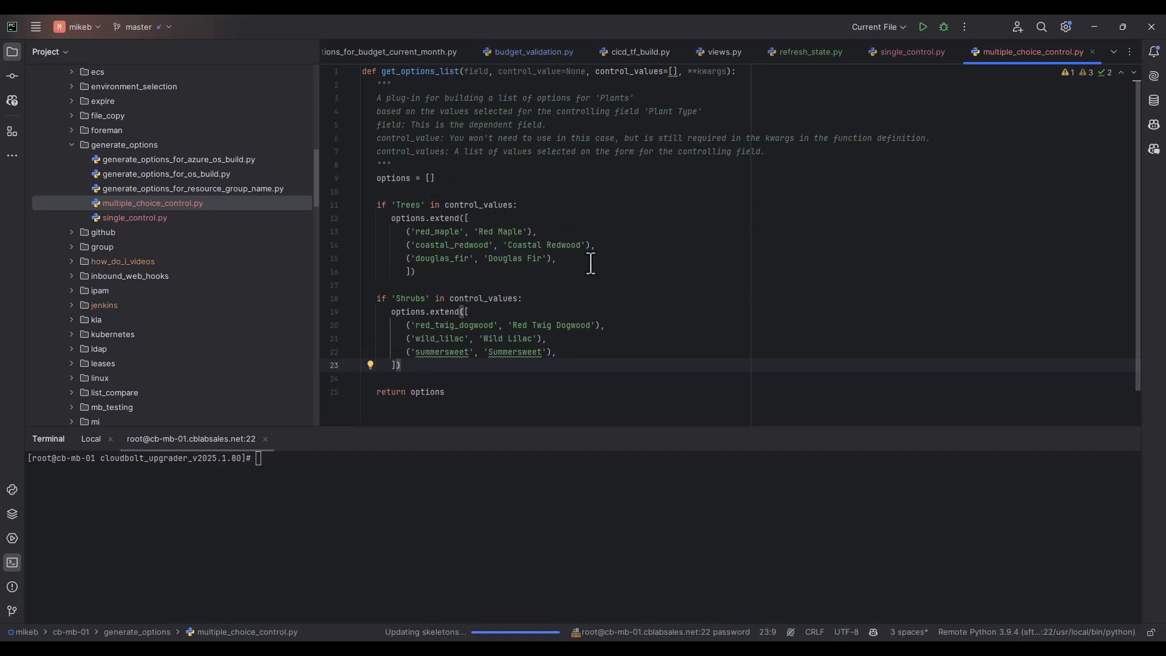
Step: Switch to CloudBolt in the browser and start a new parameter labelled Plant Names with the name gpo_plant_names
click(1093, 26)
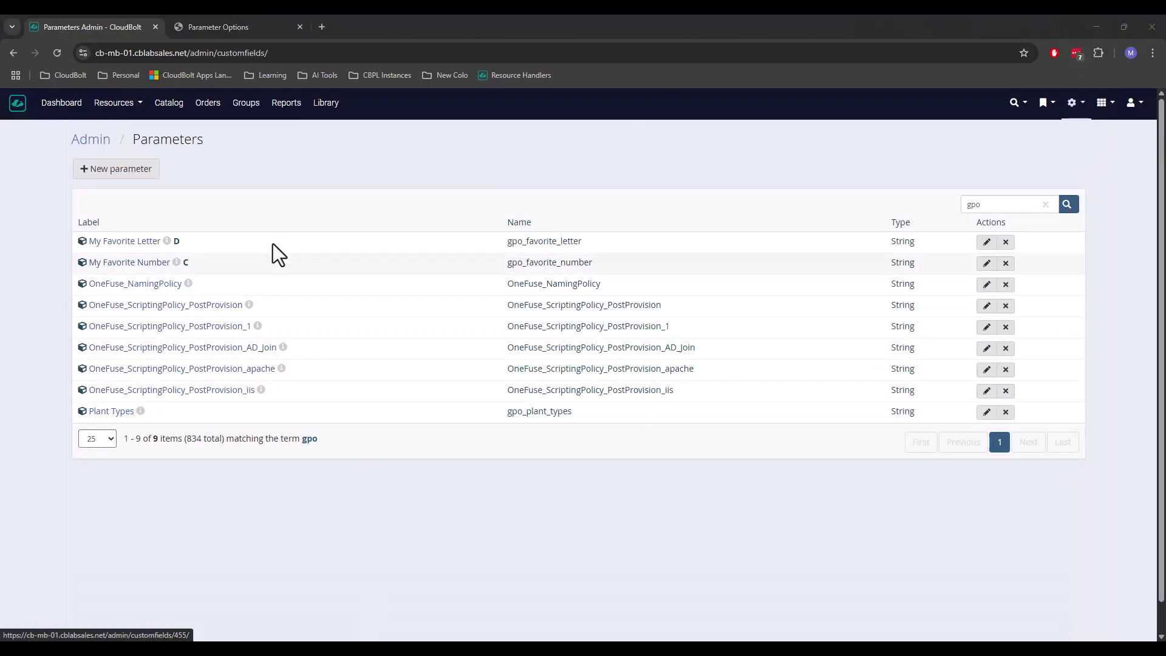
click(626, 69)
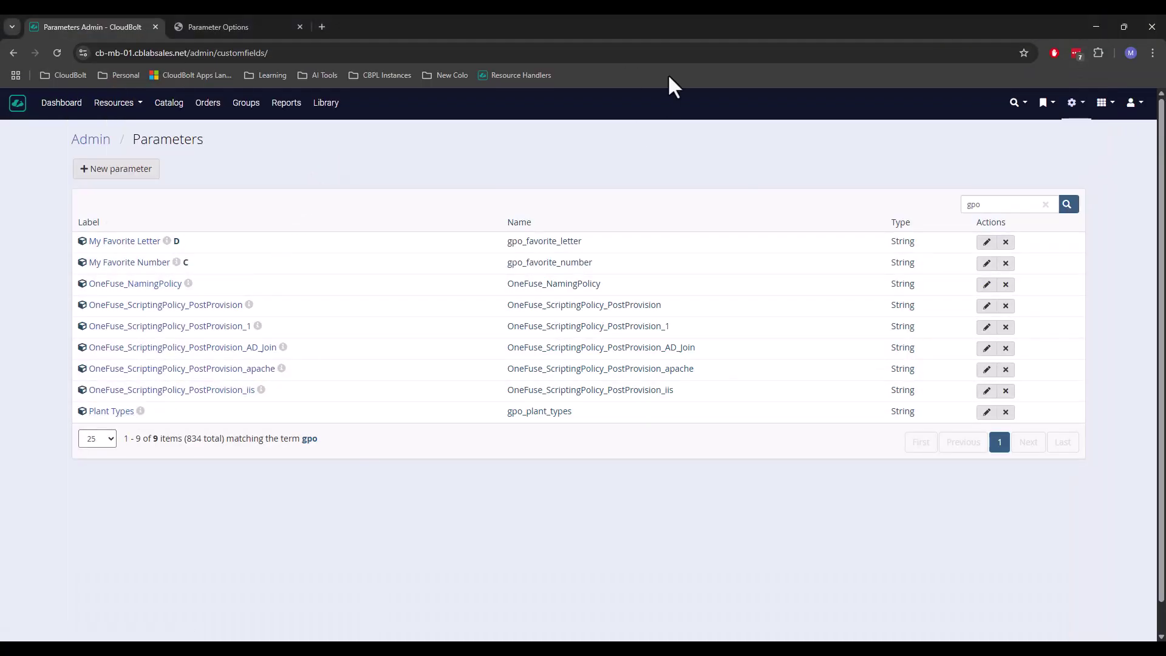
click(119, 171)
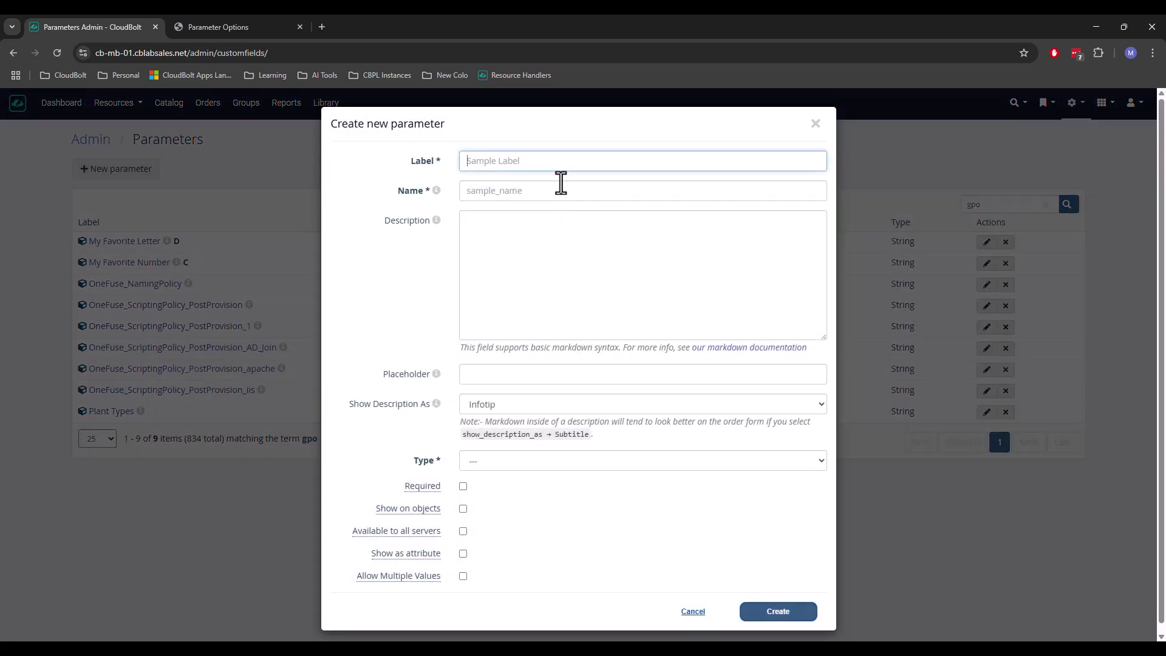
text(Plant Namesd)
key(Tab)
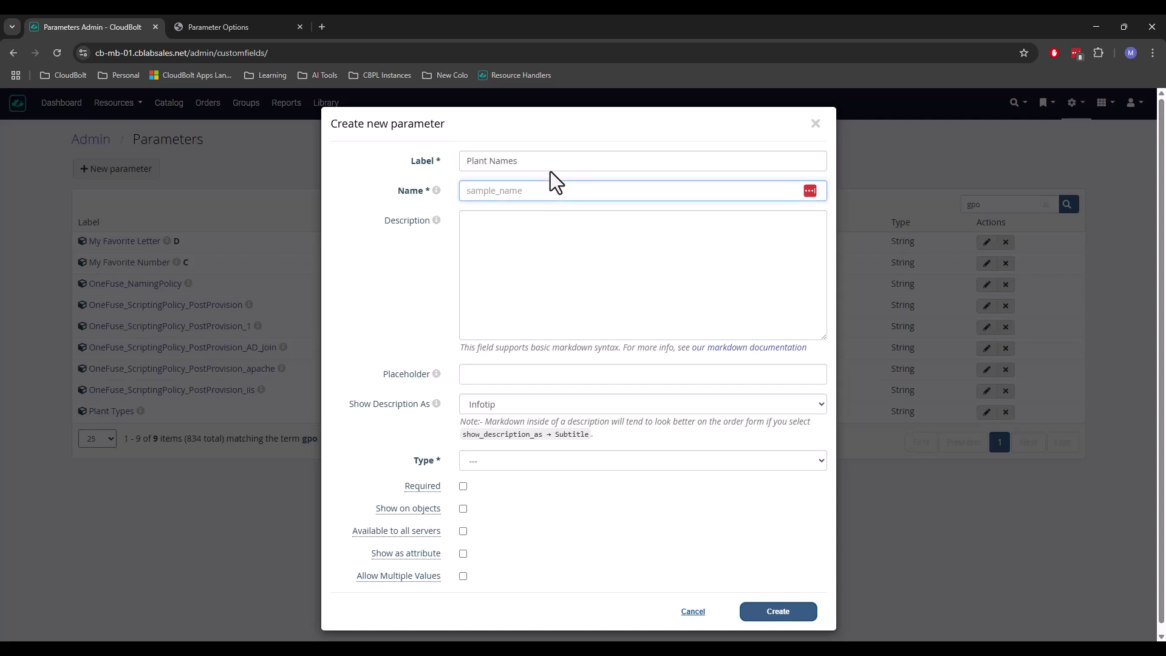
text(ghpo)
key(BackSpace)
key(BackSpace)
key(BackSpace)
key(BackSpace)
text(gpo_plant_names)
Step: Set the parameter's type to String, make it required, allow multiple values, and create it
click(487, 462)
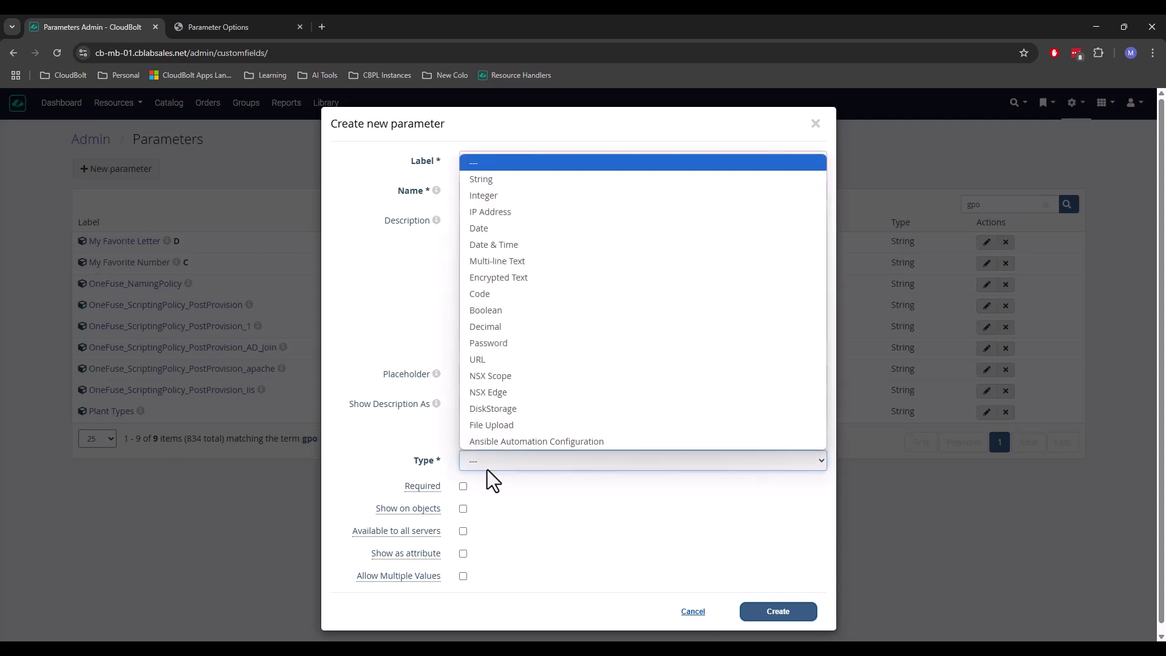
click(537, 179)
click(463, 487)
click(782, 613)
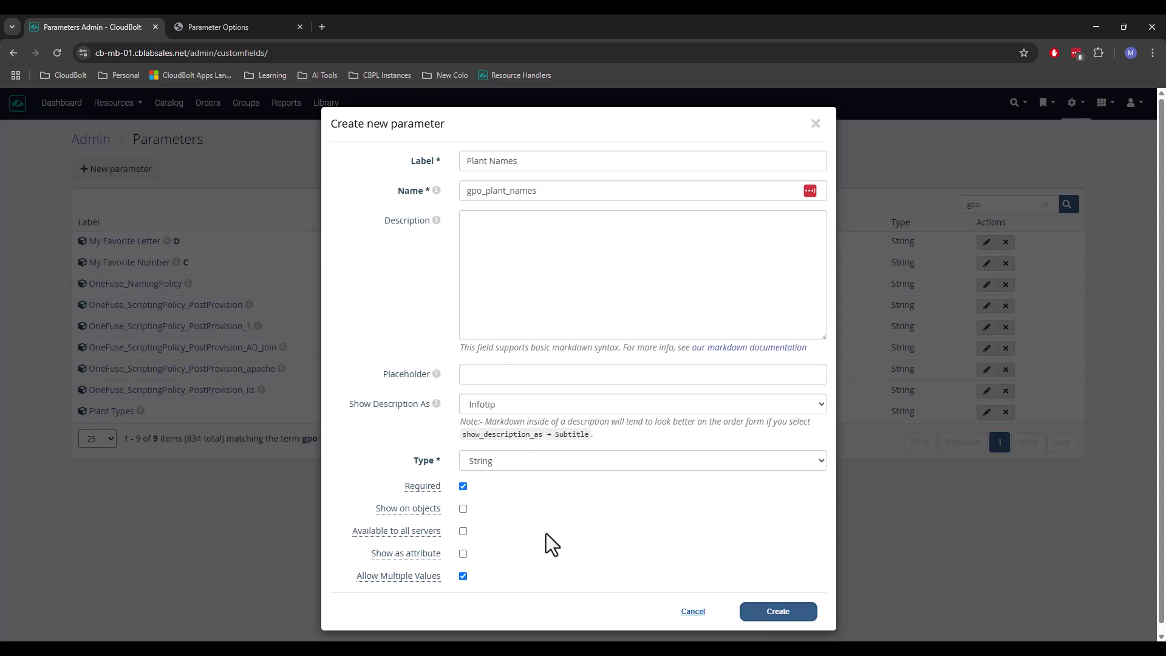
click(783, 615)
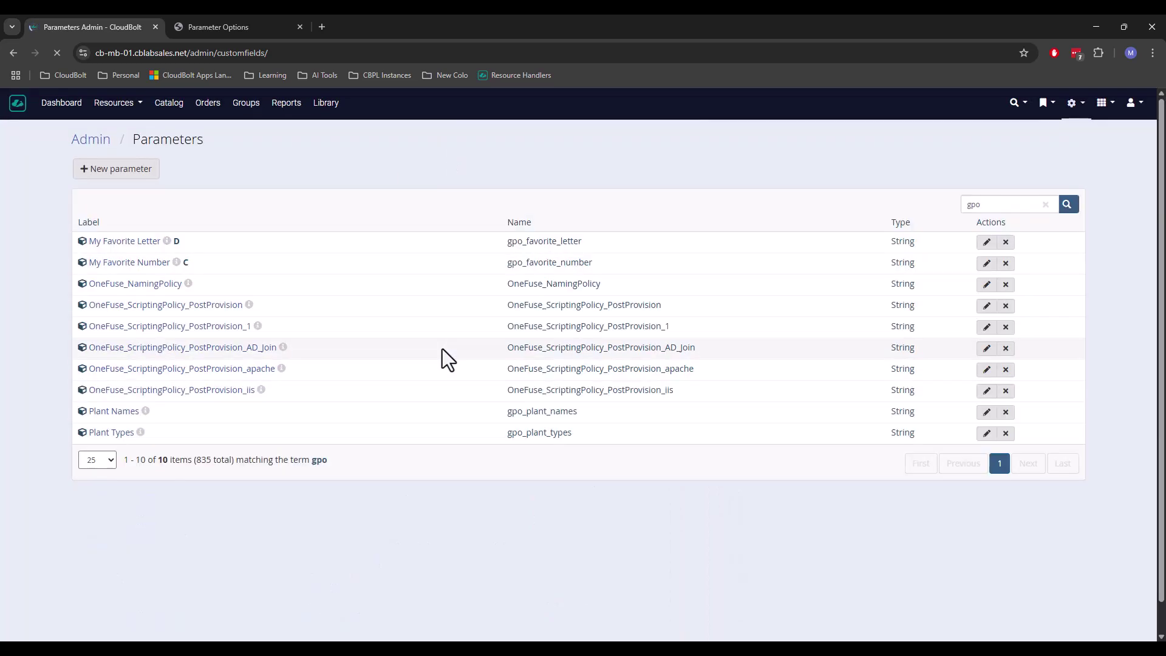
Step: Add an option-generating action to Plant Names and enter file:///var/opt/cloudbolt/proserv/generate_options/ as the URL its code is fetched from
click(124, 415)
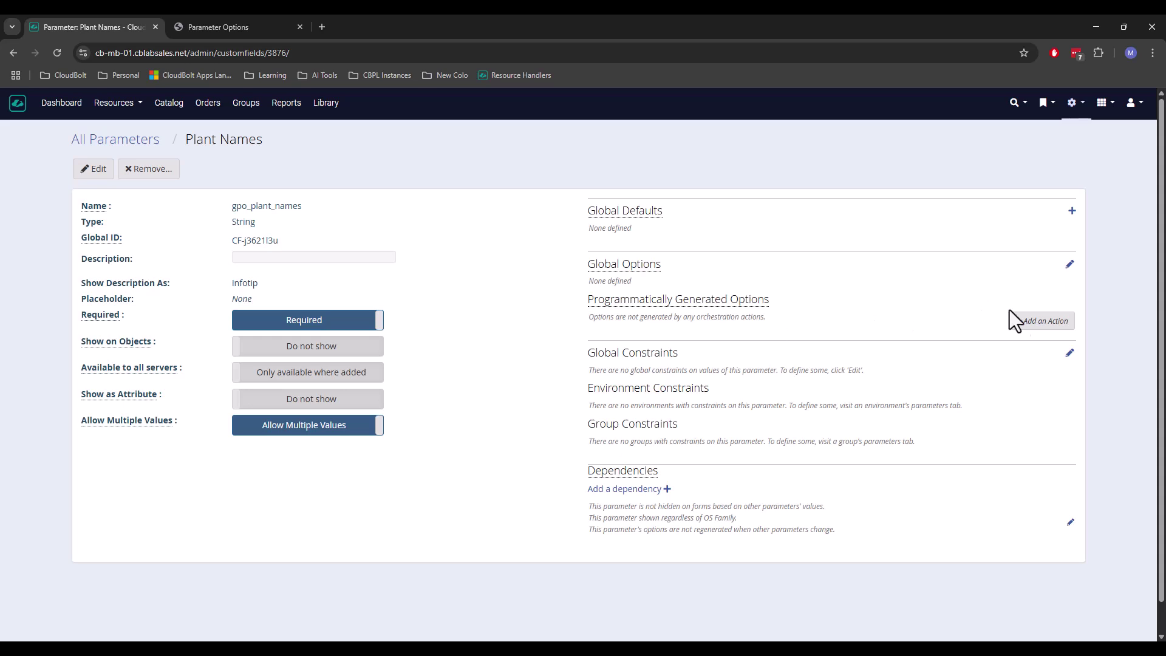
click(1060, 323)
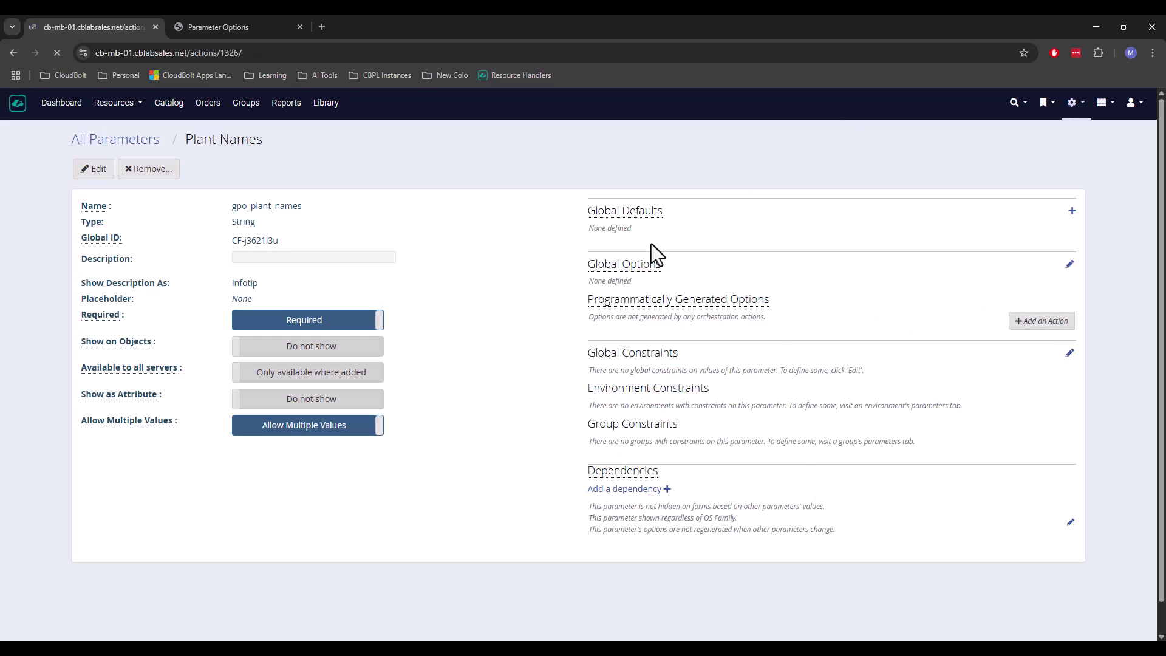
click(104, 236)
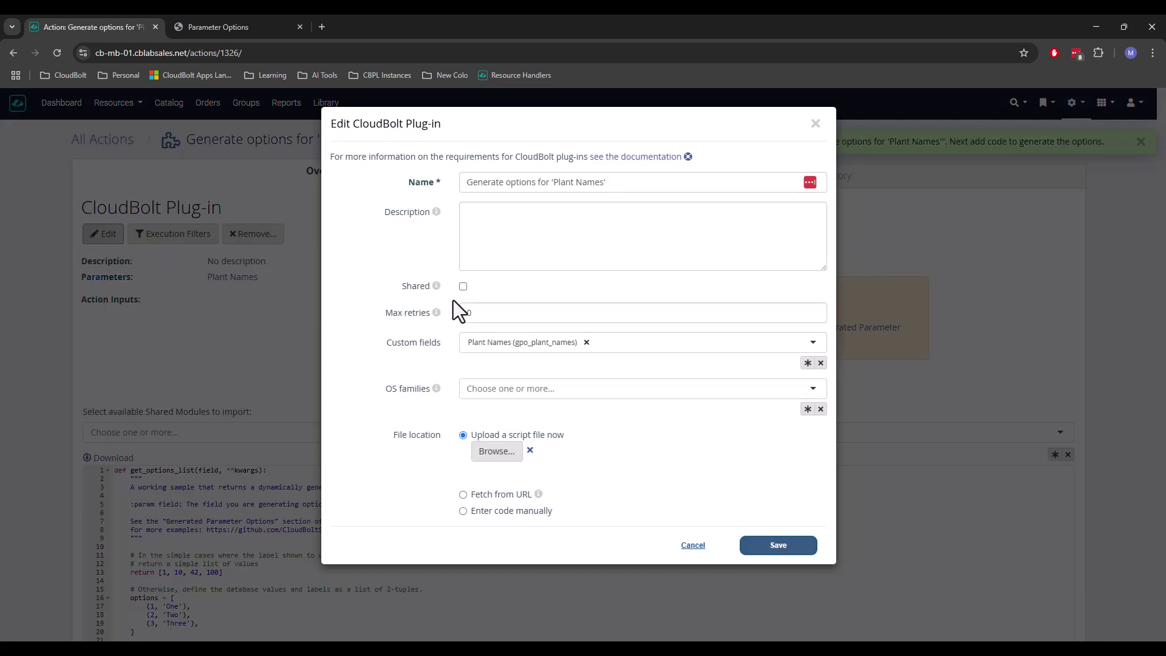
click(494, 495)
click(535, 489)
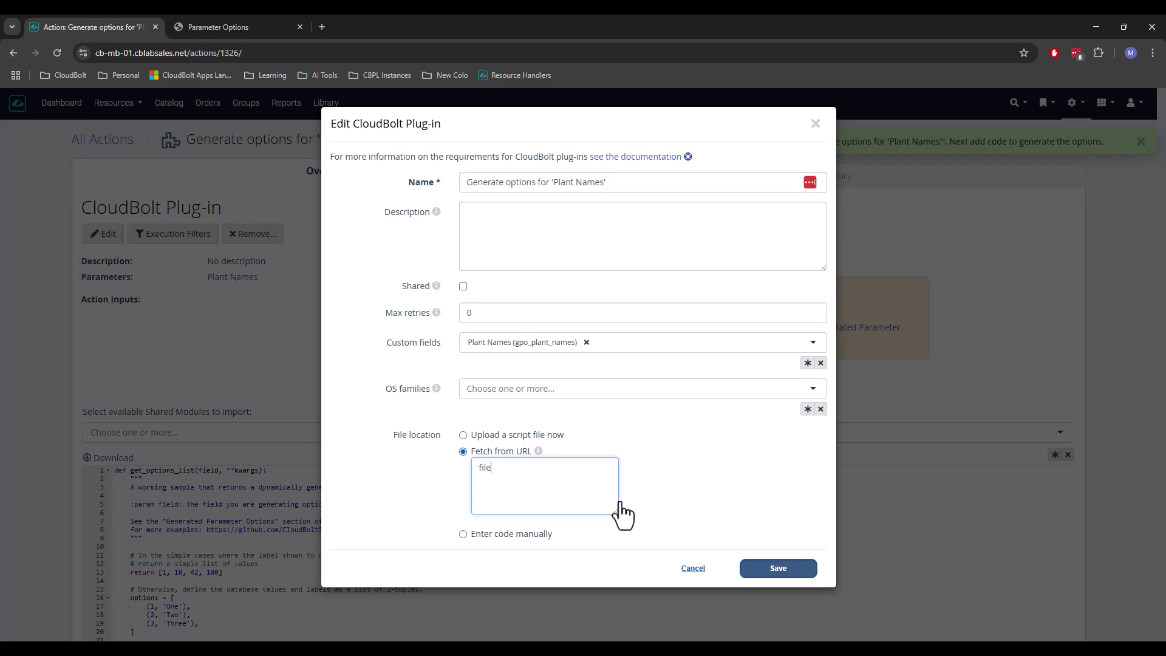
text(file:///var/opt/cloudbolt/proser)
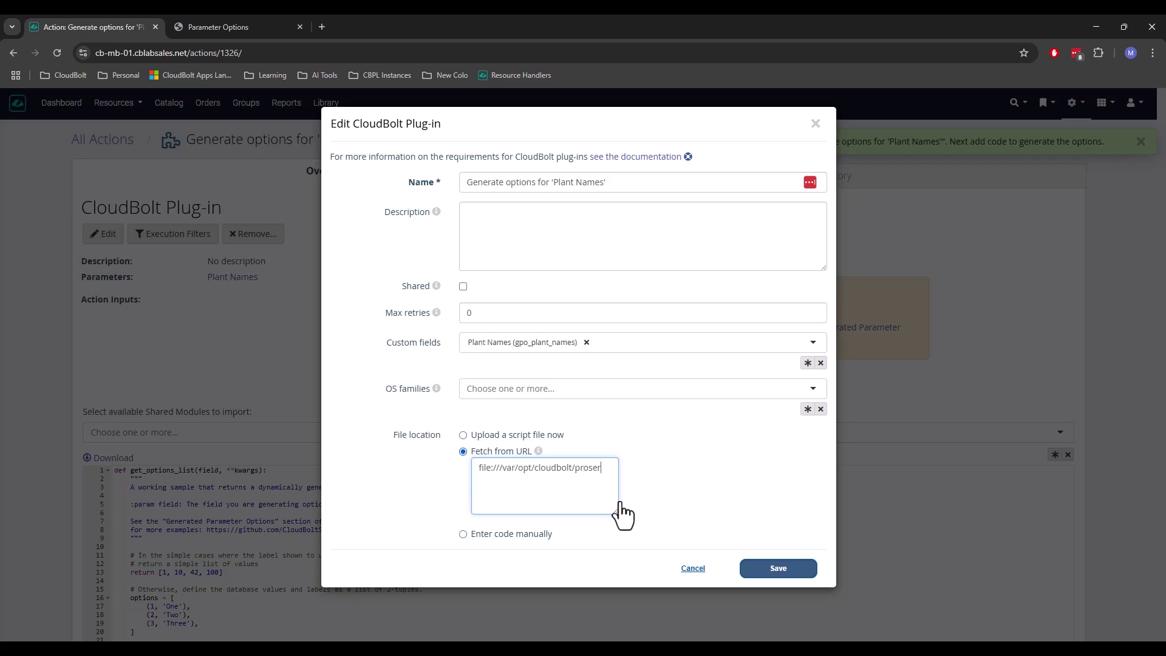
text(v/generate_ooptions/)
Step: Switch to PyCharm and copy the full file name of multiple_choice_control.py without renaming the file
key(alt+Tab)
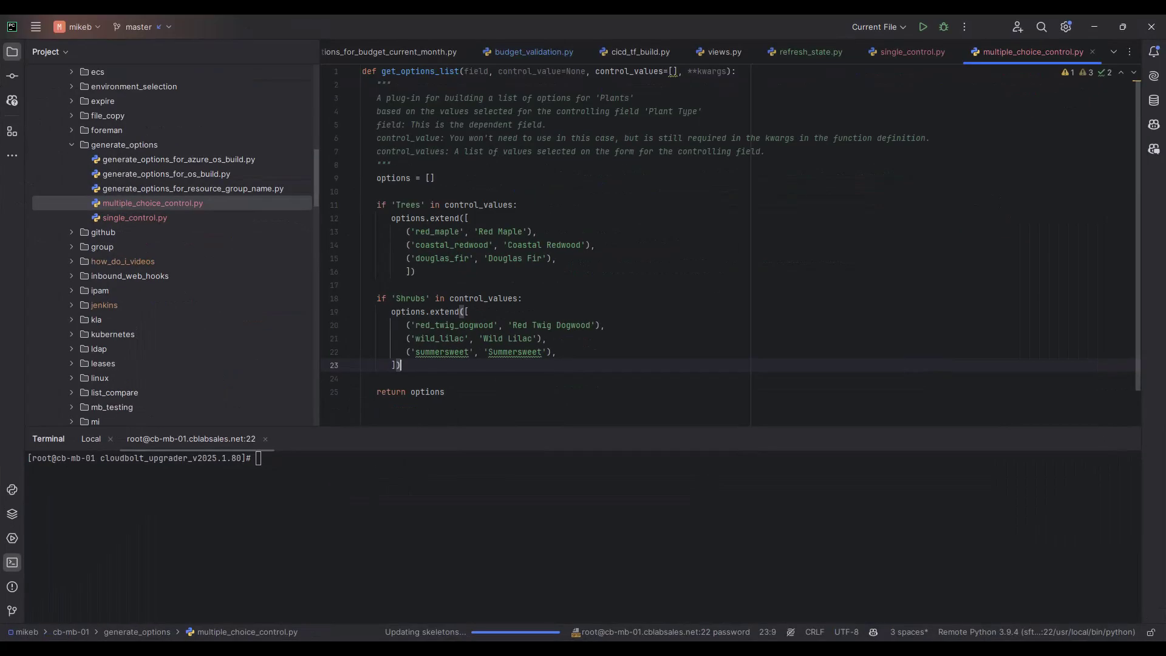
right_click(150, 207)
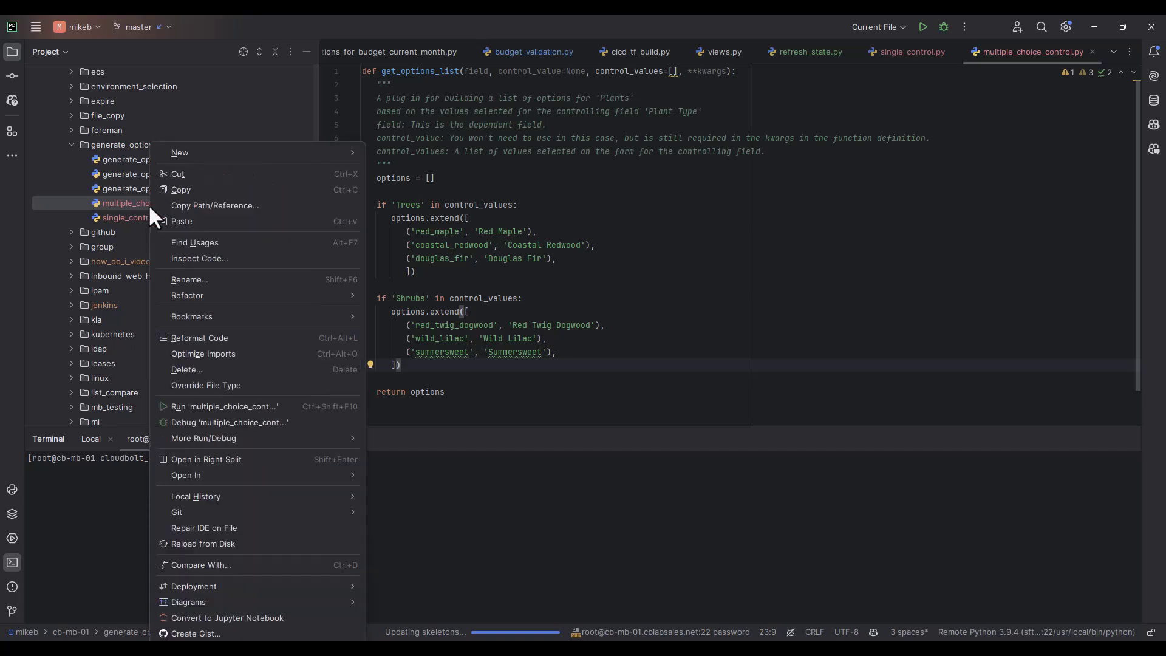
mouse_move(194, 295)
click(404, 296)
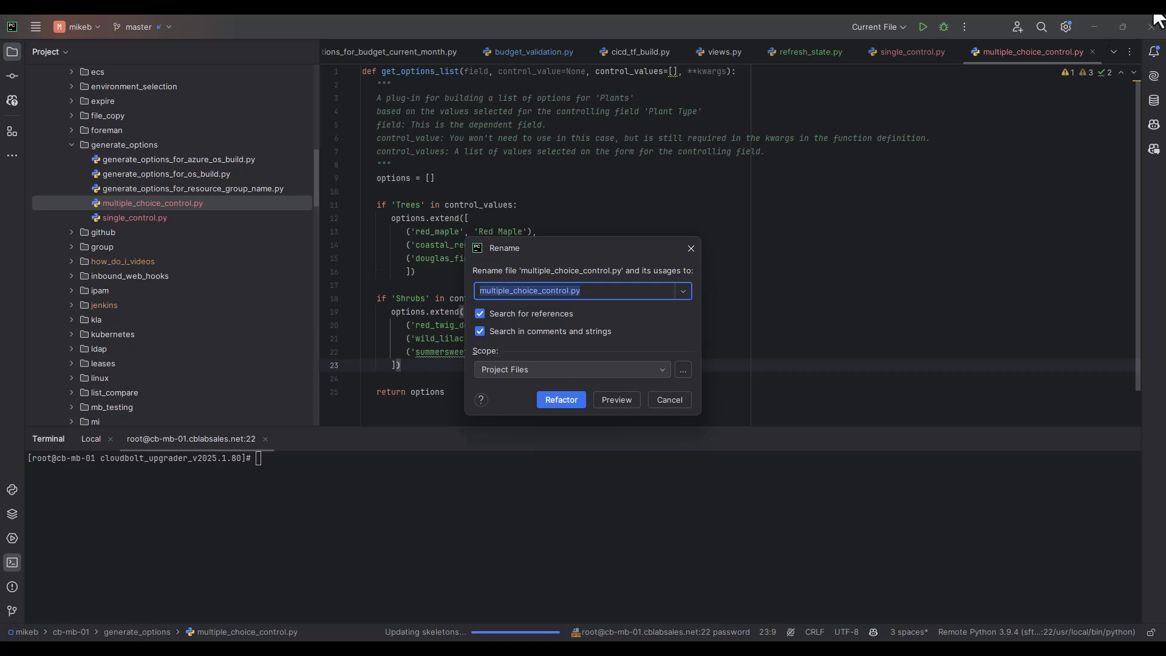
click(669, 400)
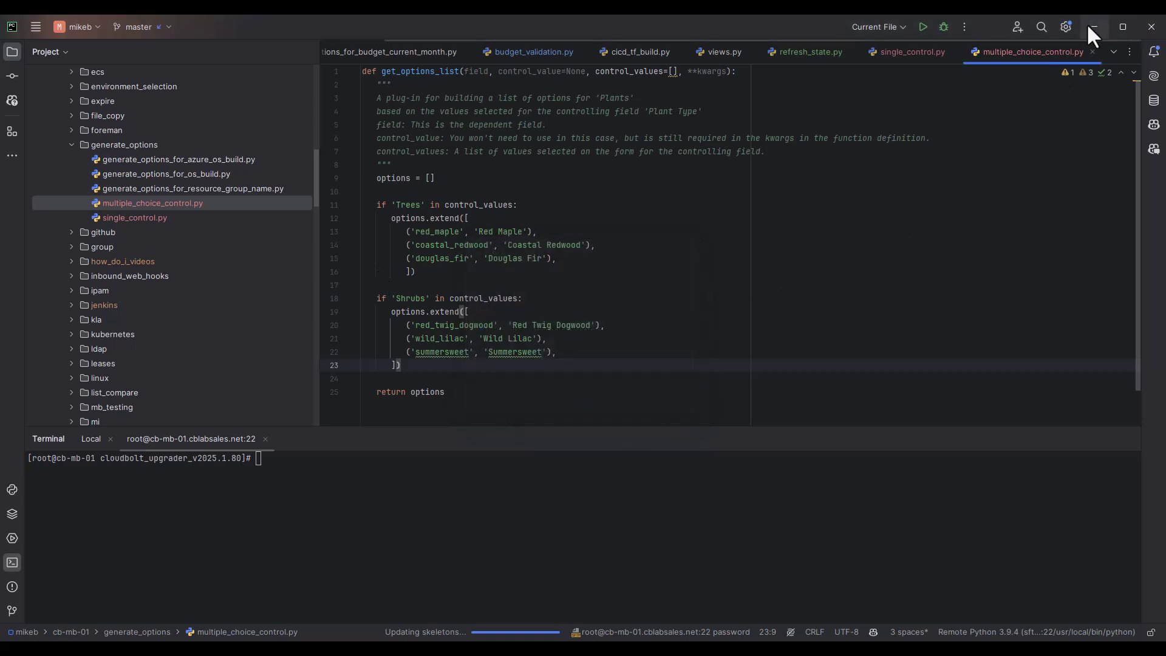
Step: Return to the browser, complete the source URL with multiple_choice_control.py, save the plug-in and check its fetched code
click(1088, 26)
click(593, 483)
text(multiple_choice_control.py)
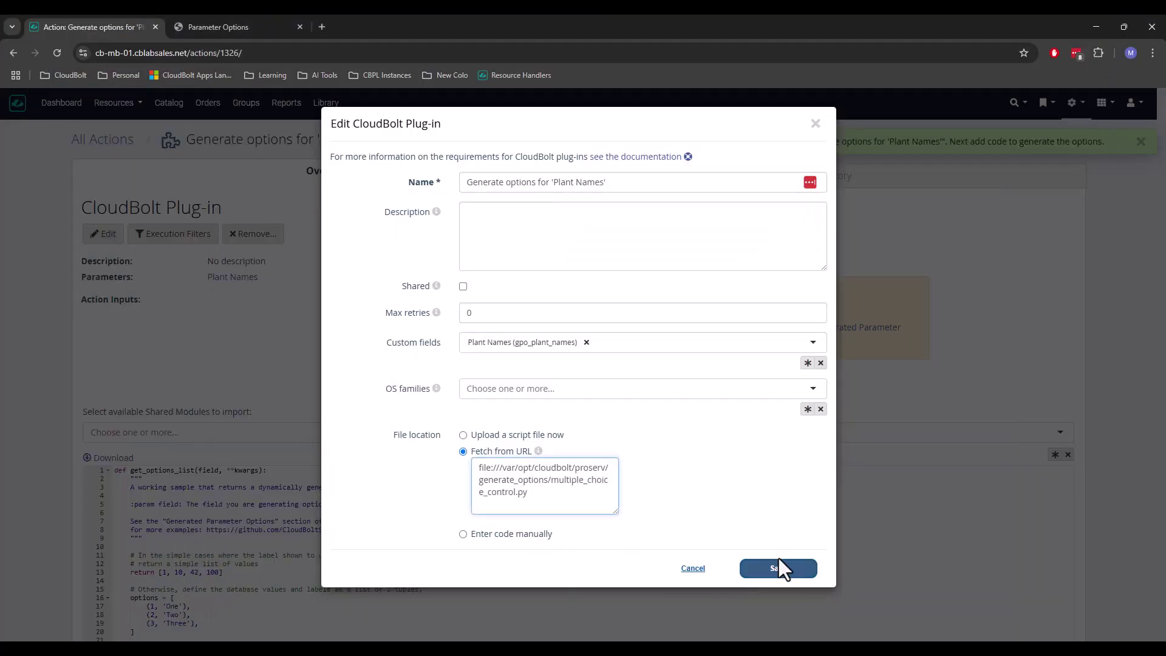
click(780, 562)
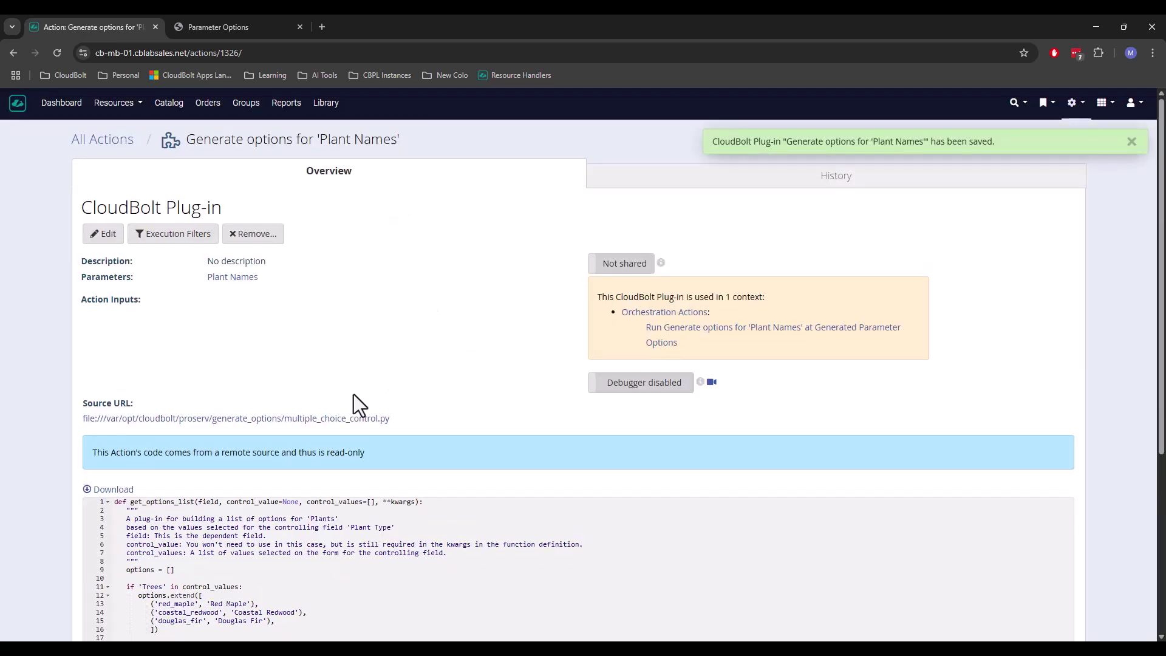
scroll(359, 403, down, 3)
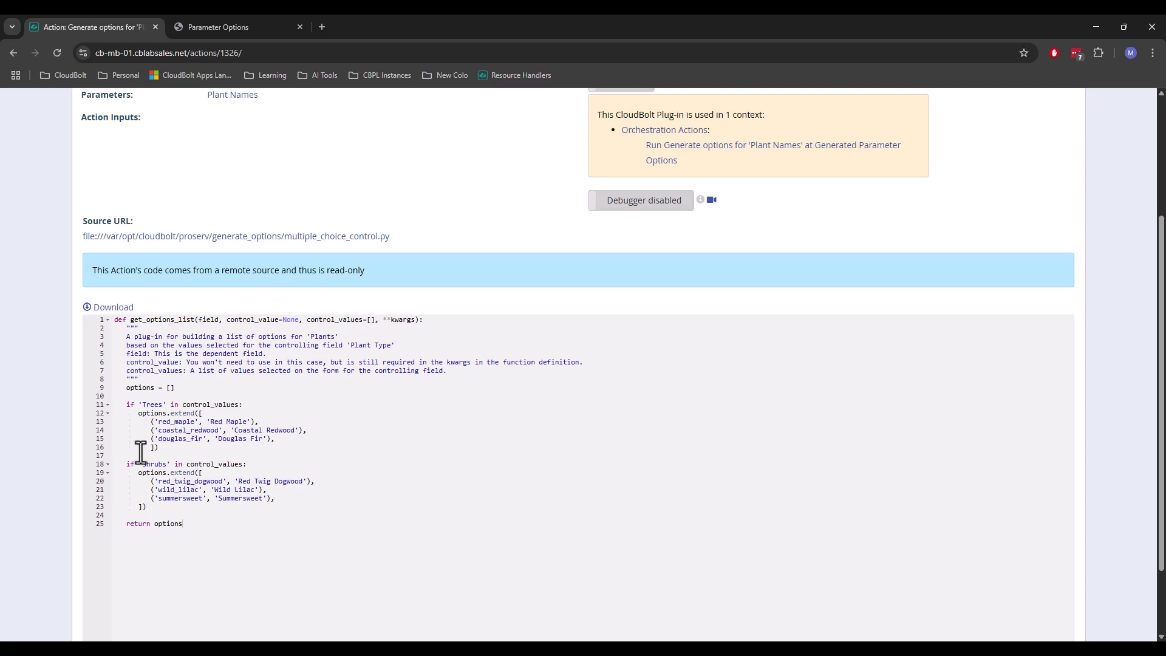
scroll(337, 259, up, 3)
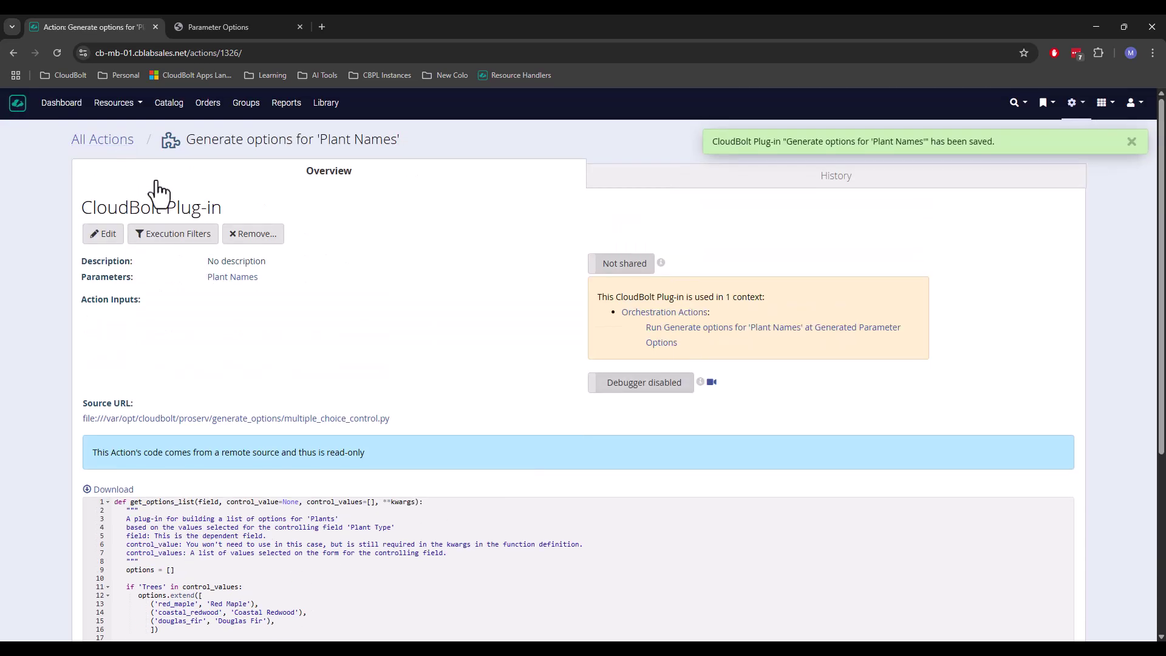
Step: Go back to the refreshed Plant Names parameter and create a Regenerate Options dependency with Plant Types (gpo_plant_types) as controlling field
click(14, 53)
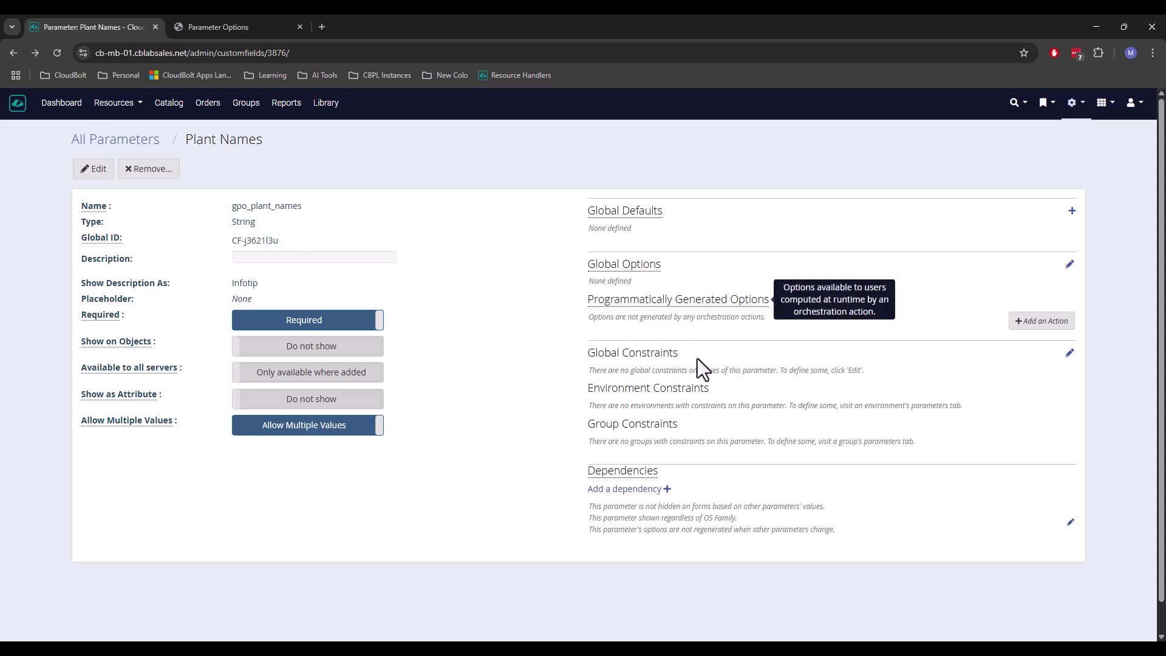
click(59, 48)
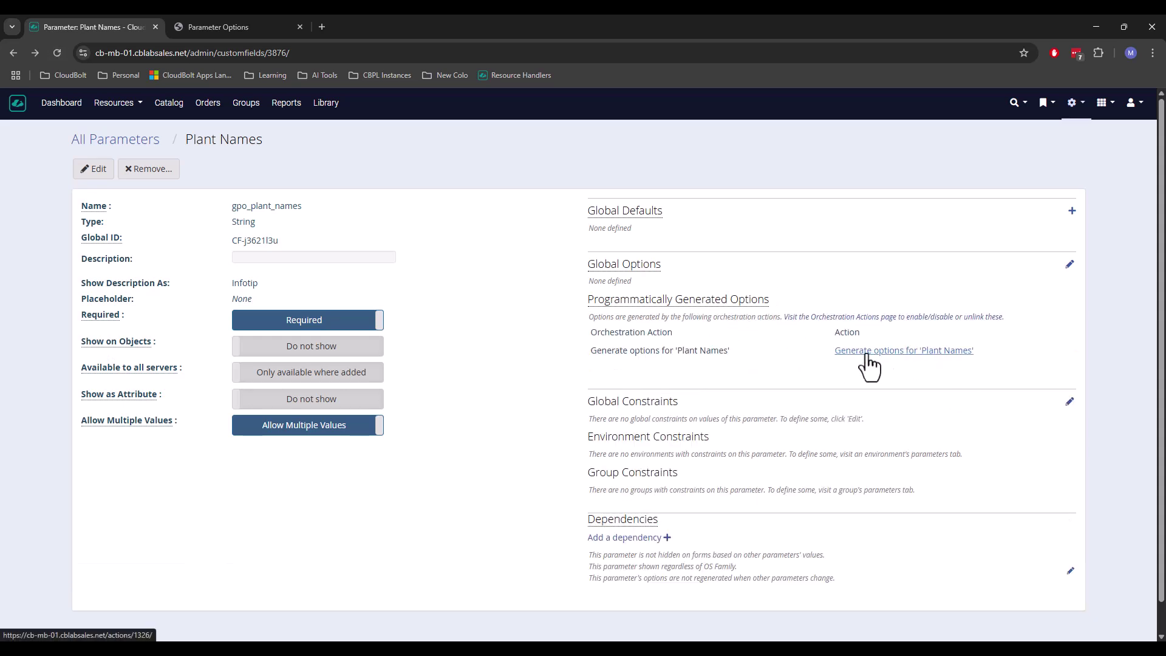
click(628, 539)
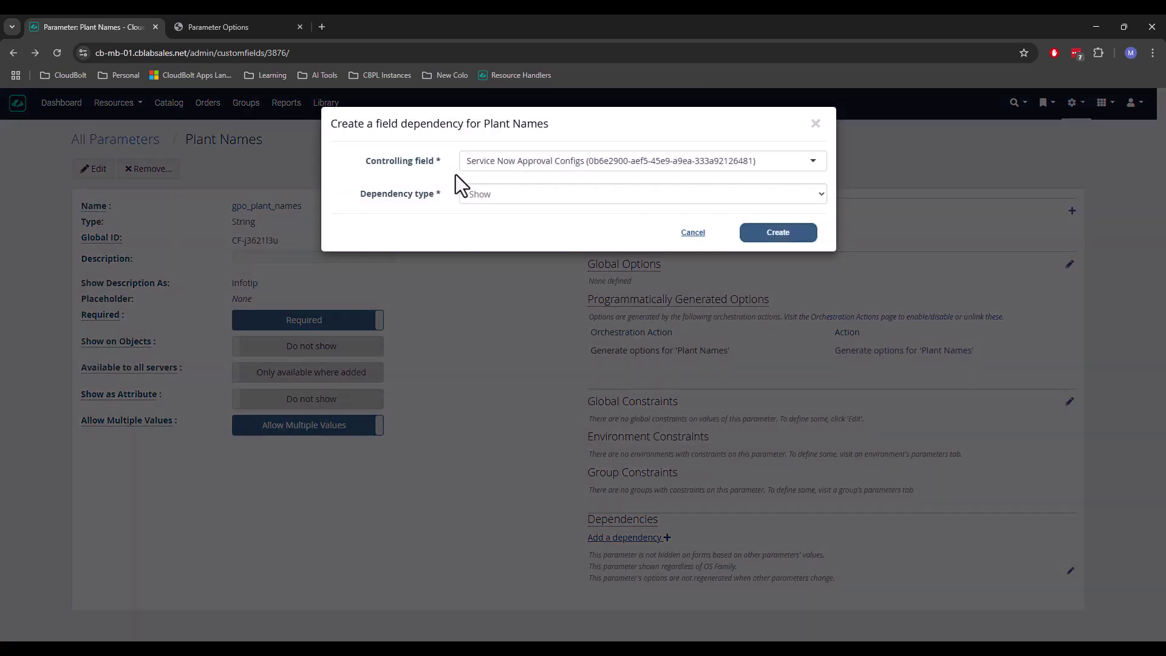
click(516, 161)
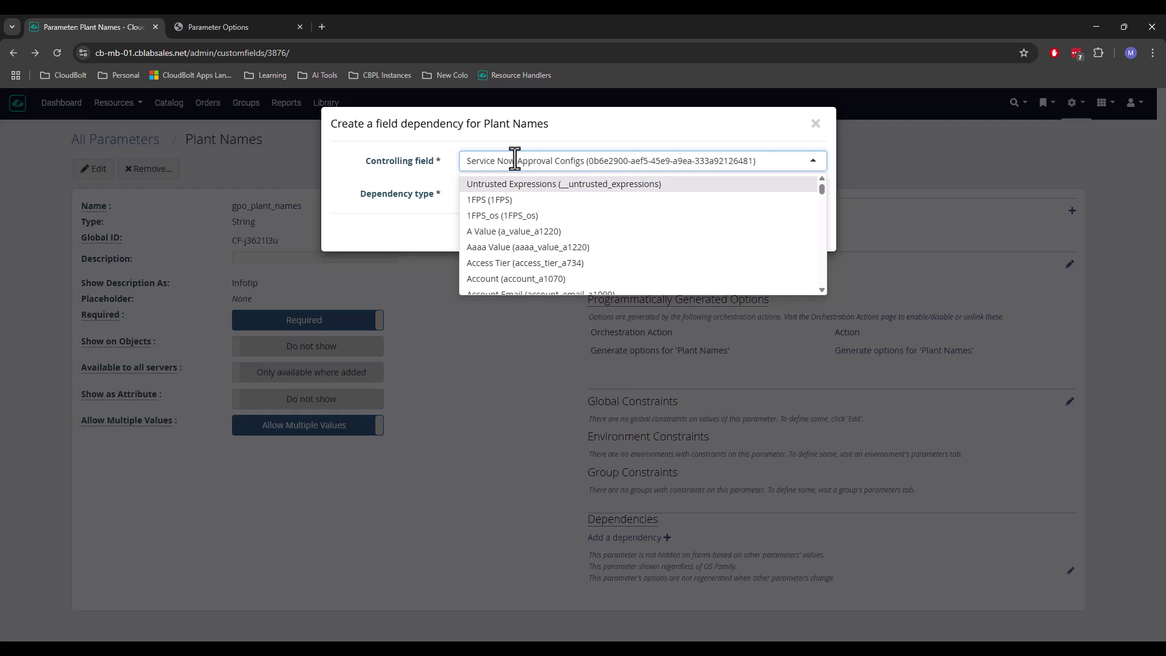
text(gpo)
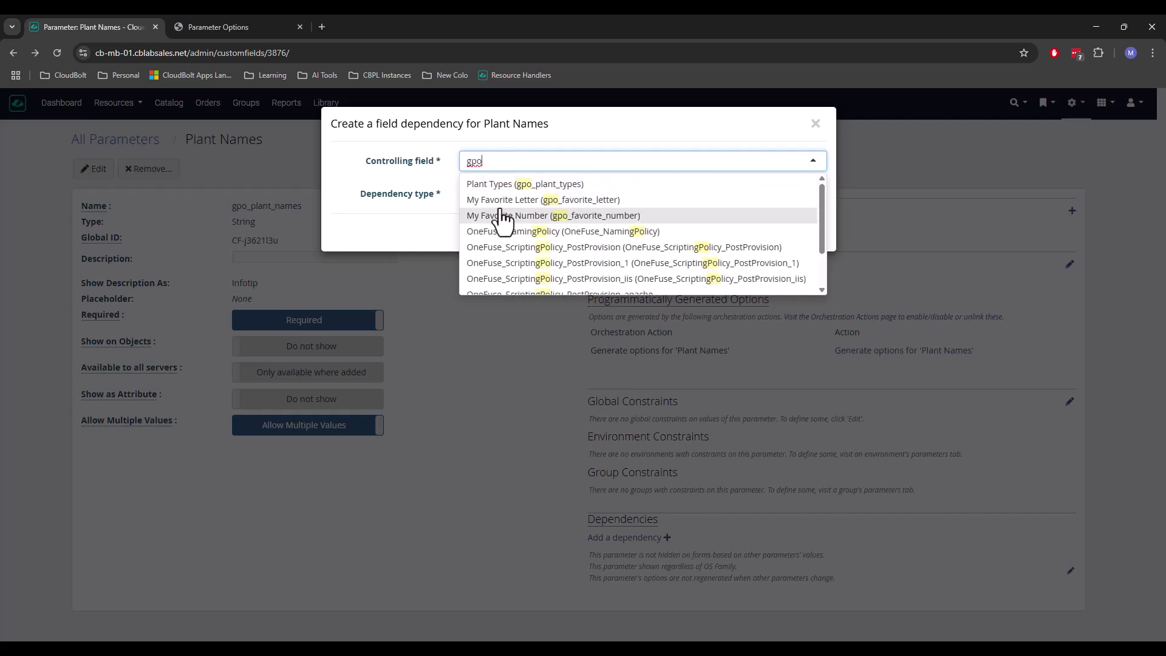
click(493, 184)
click(497, 193)
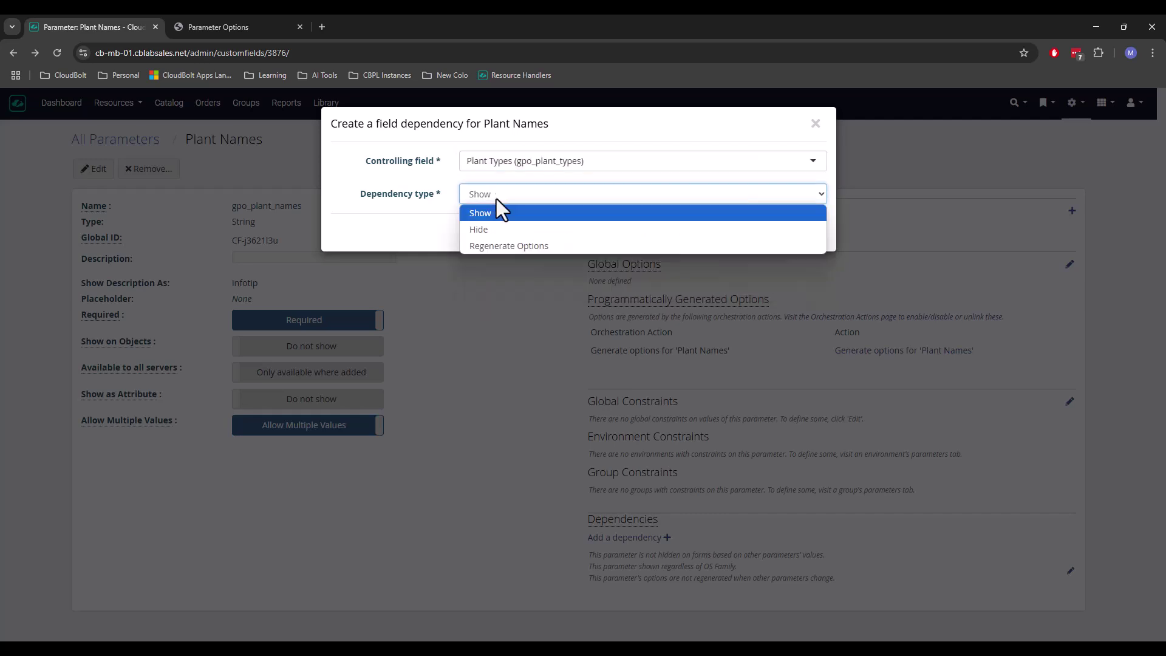
click(497, 245)
click(816, 233)
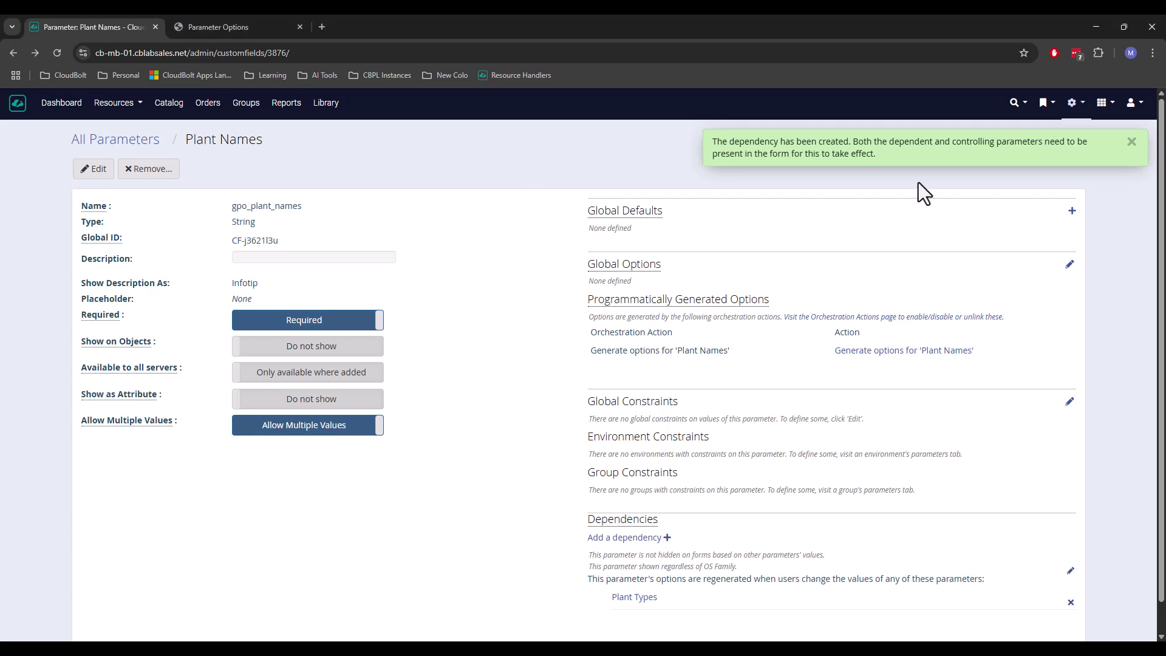
click(1131, 141)
Step: Open the Environments and Catalog pages in separate browser tabs and show the Environments page
click(1071, 106)
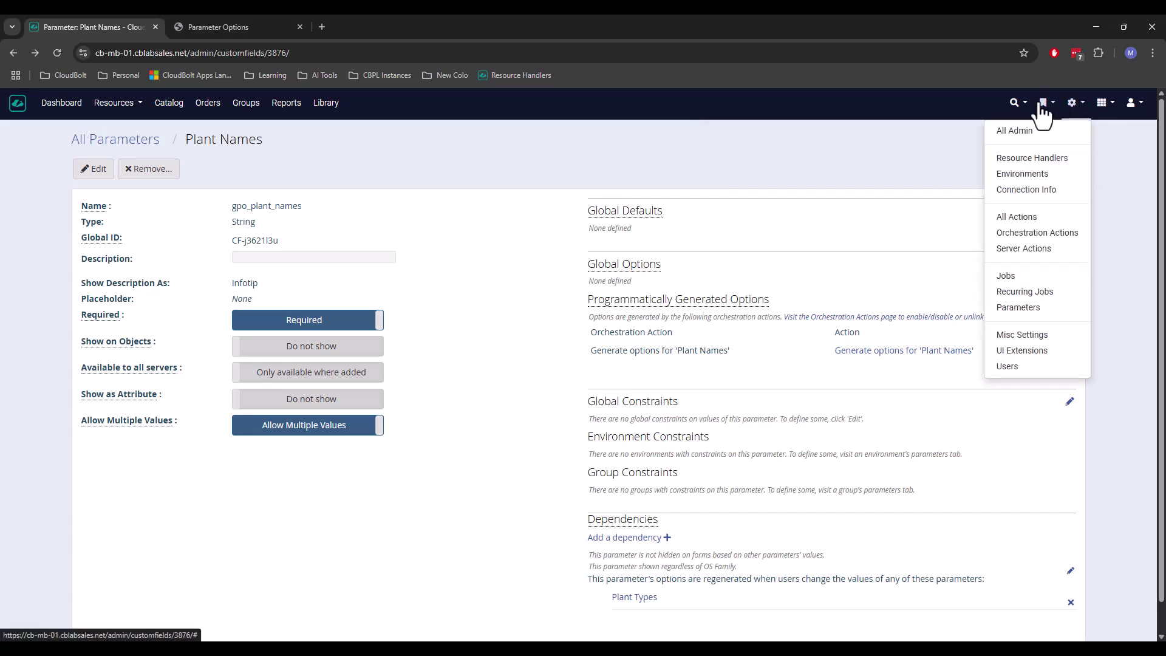
ctrl+click(1030, 182)
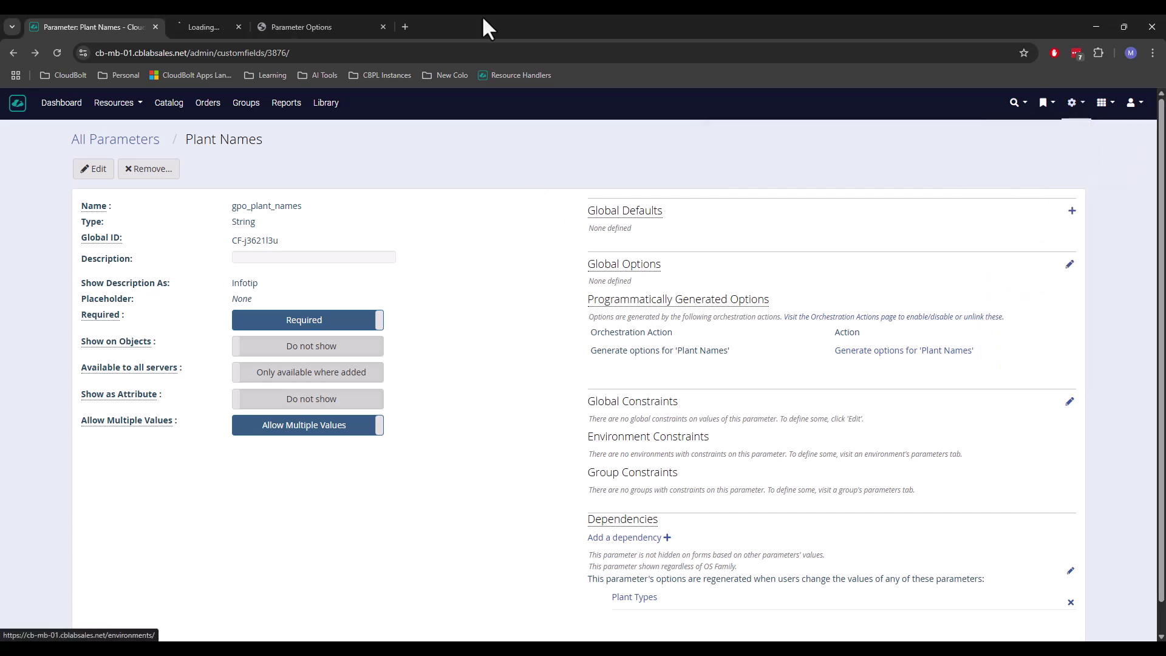
ctrl+click(169, 103)
click(224, 18)
click(389, 24)
click(195, 29)
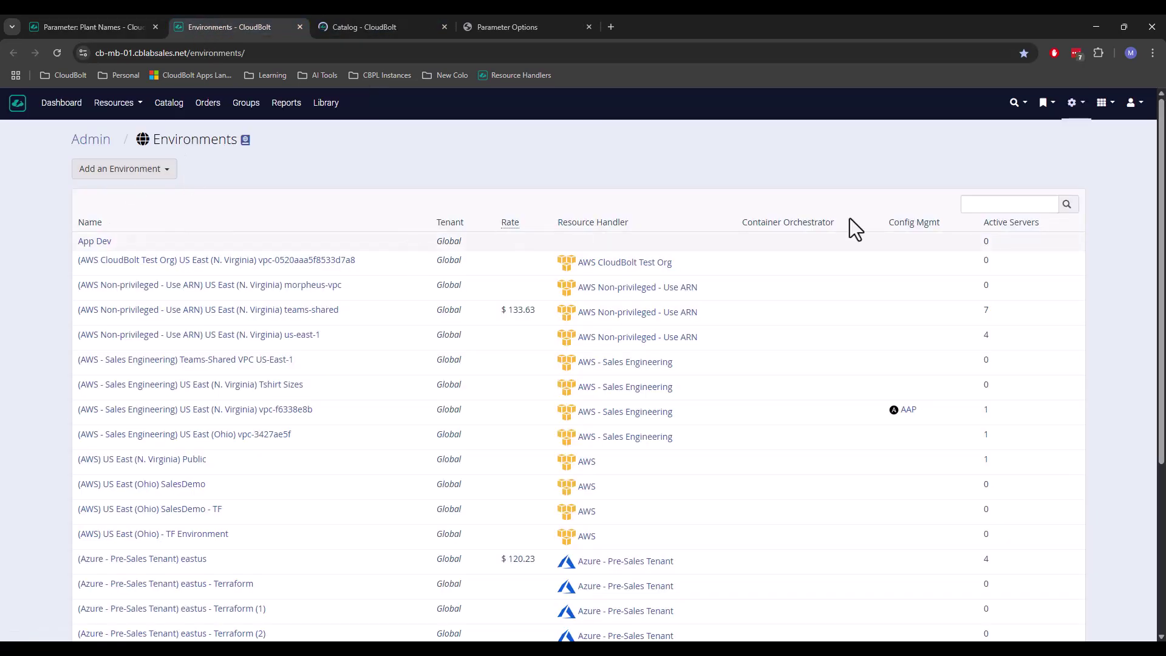
Step: Open the environment VMware Sales Cluster - Regenerate Options from the third page of the environments list
scroll(898, 258, down, 3)
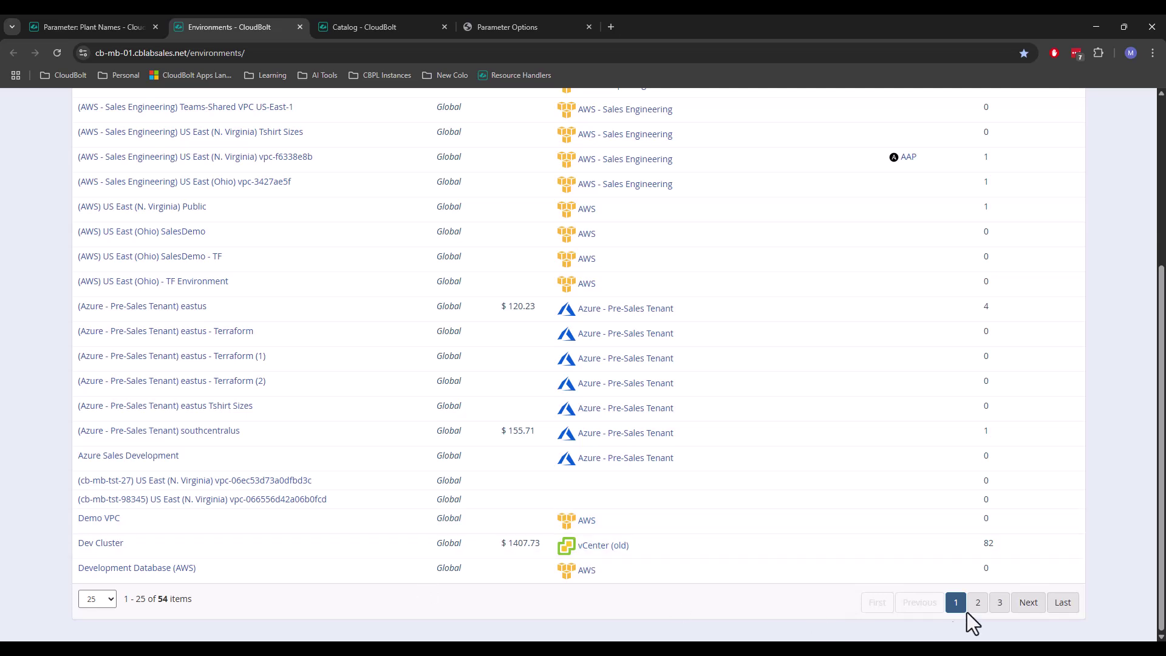
click(1001, 602)
click(163, 279)
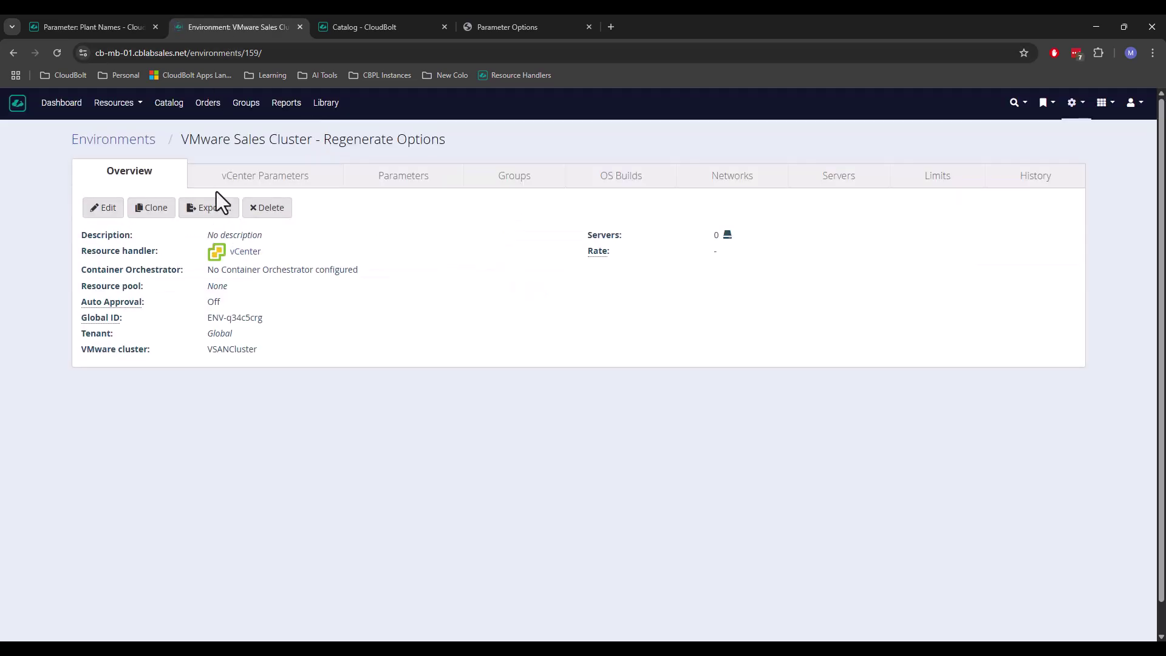
Step: Add the Plant Names and Plant Types parameters to the environment, finding them with the search term gpo
click(429, 181)
click(108, 209)
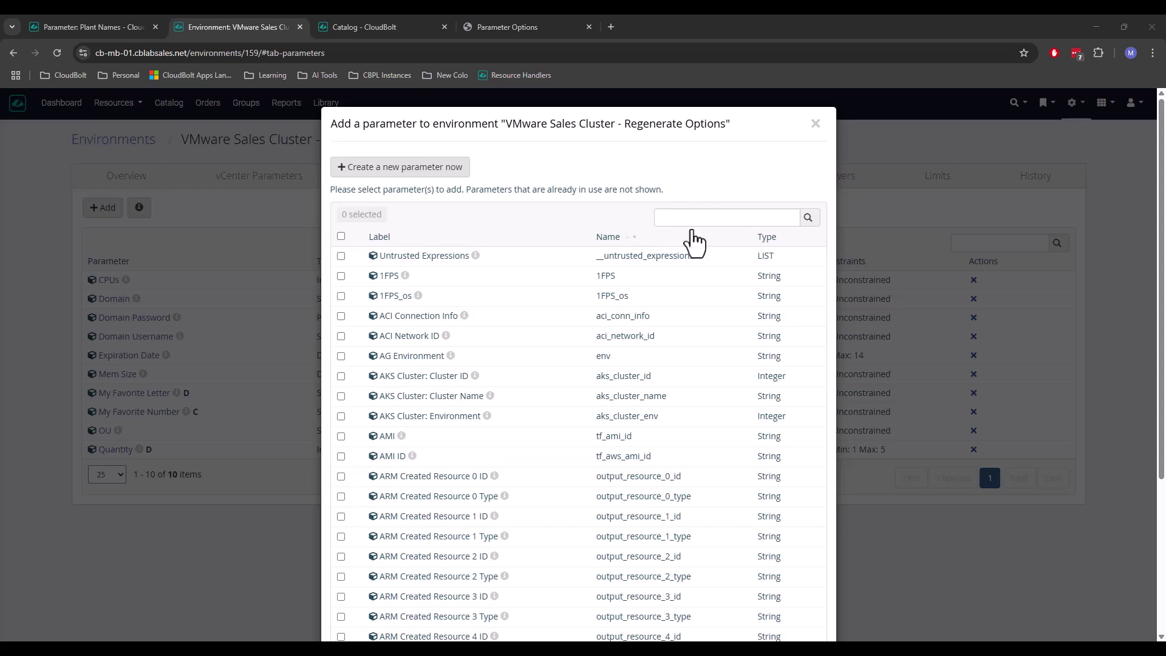
click(693, 212)
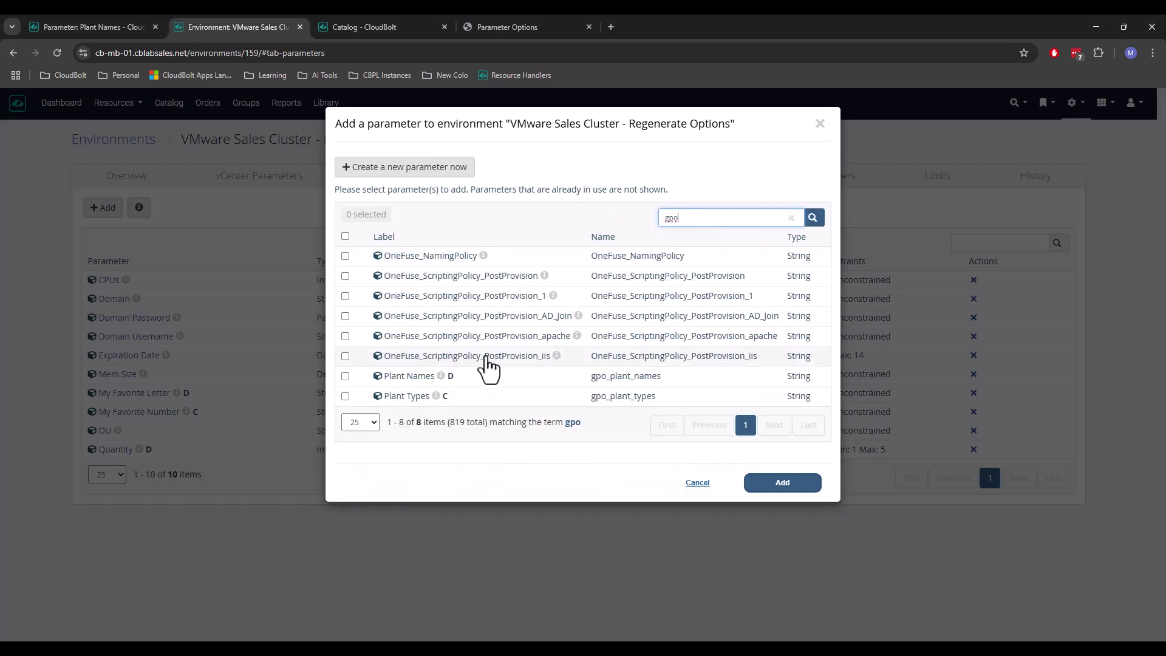
click(345, 375)
click(344, 396)
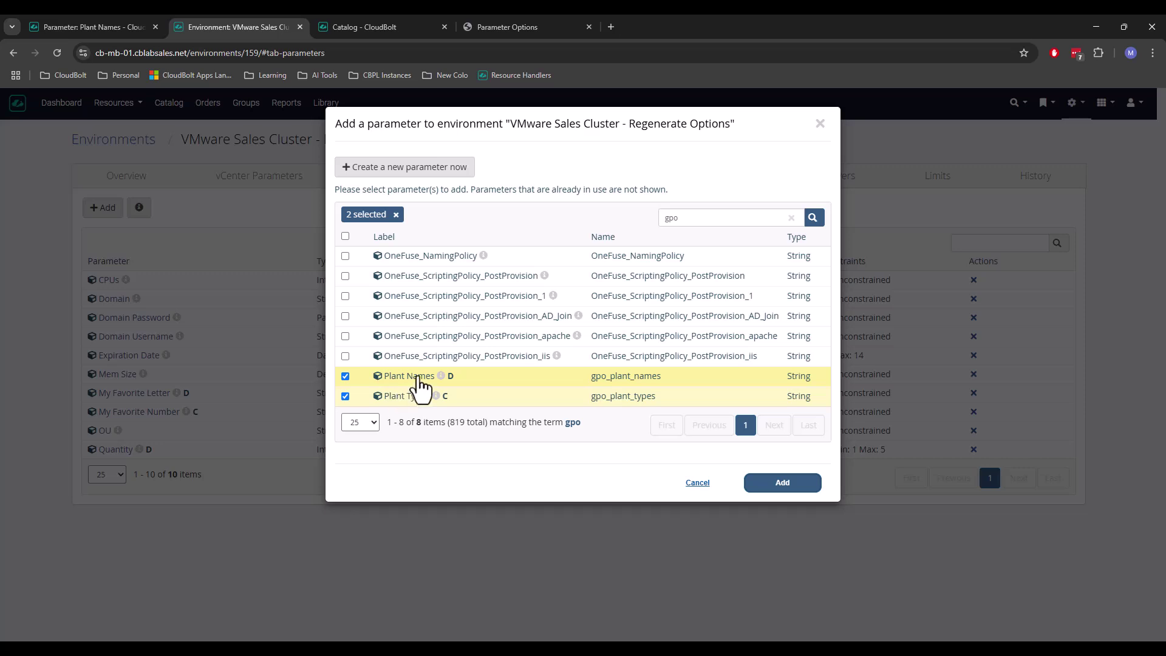
click(780, 484)
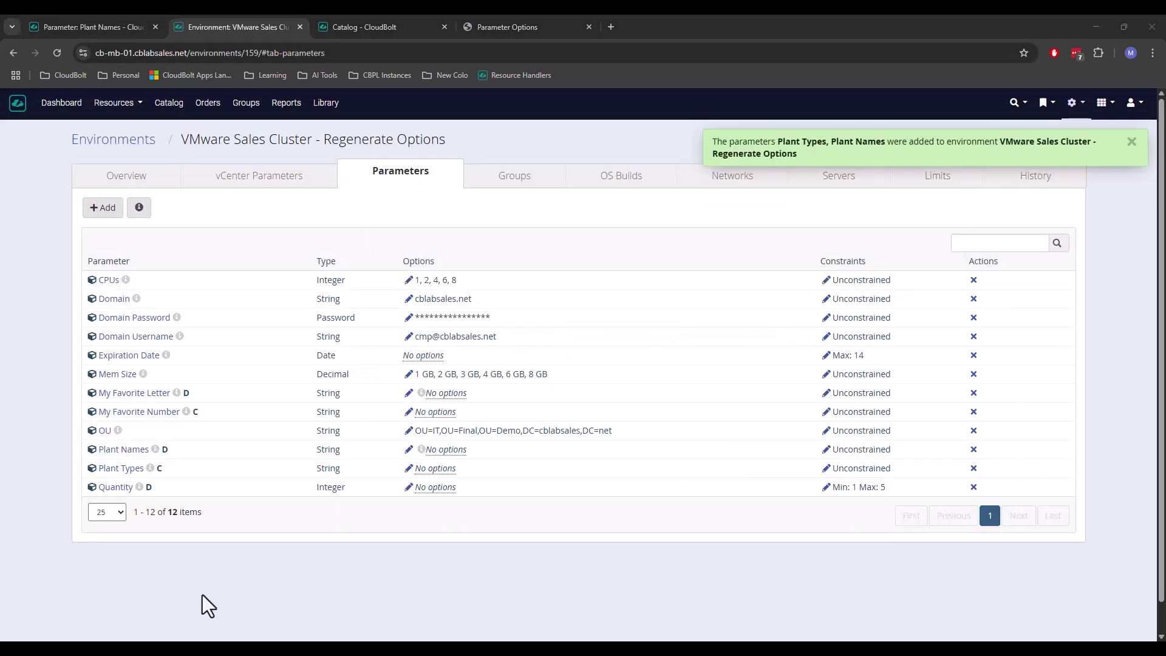
Step: Start a Custom Server order from the catalog for group Tenant2 / IT and environment VMware Sales Cluster - Regenerate Options
click(354, 27)
click(781, 406)
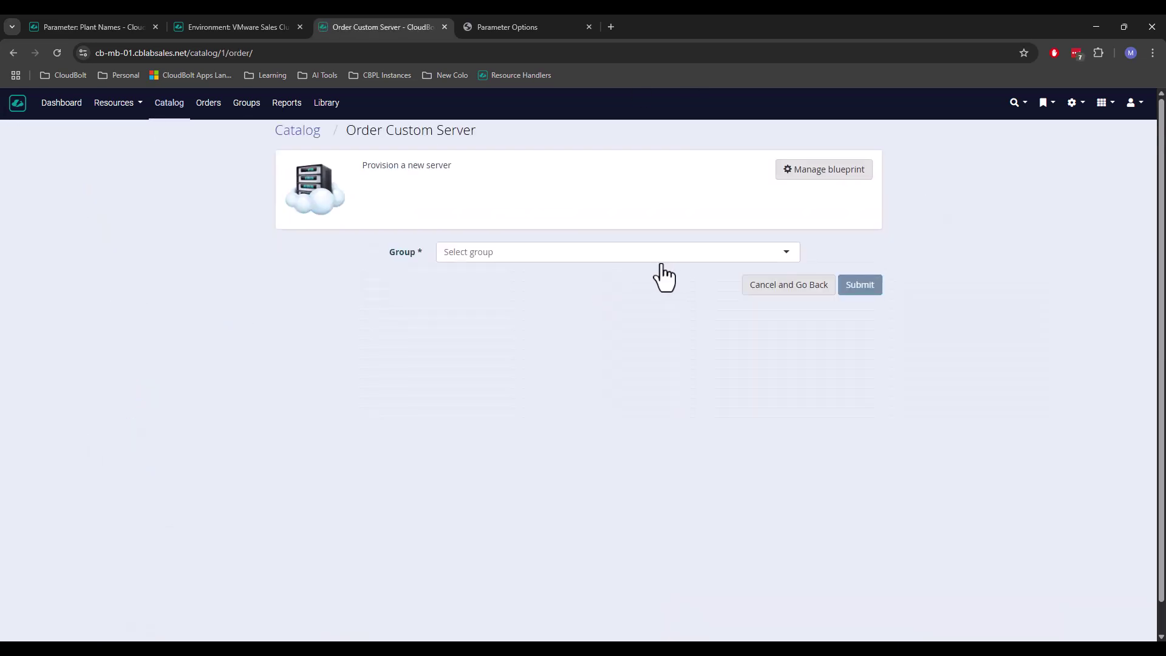
click(648, 252)
click(517, 313)
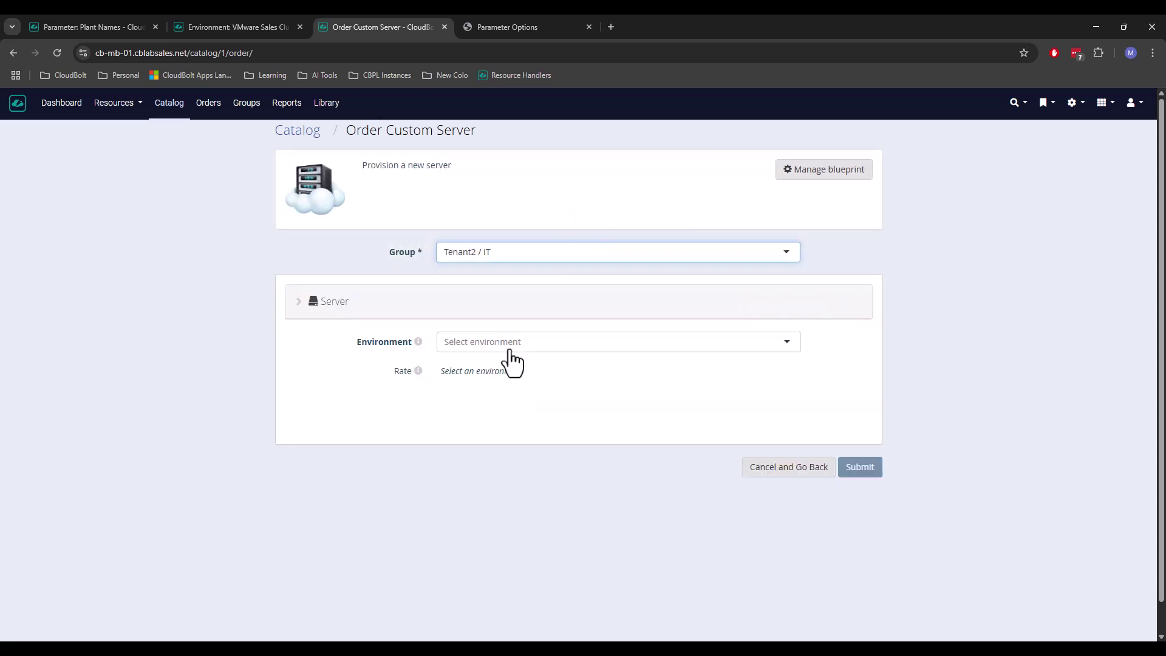
click(510, 345)
scroll(528, 463, down, 8)
click(489, 493)
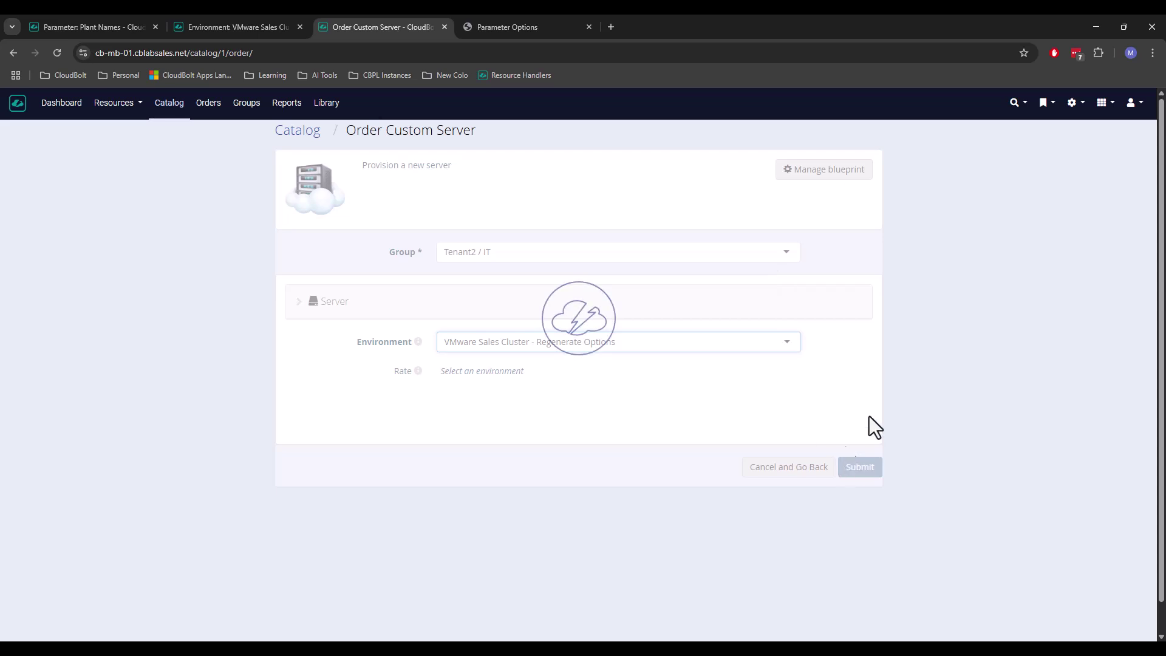
Step: Test the Plant Names options with no Plant Type and with Grasses selected, and remove Grasses again
scroll(822, 331, down, 3)
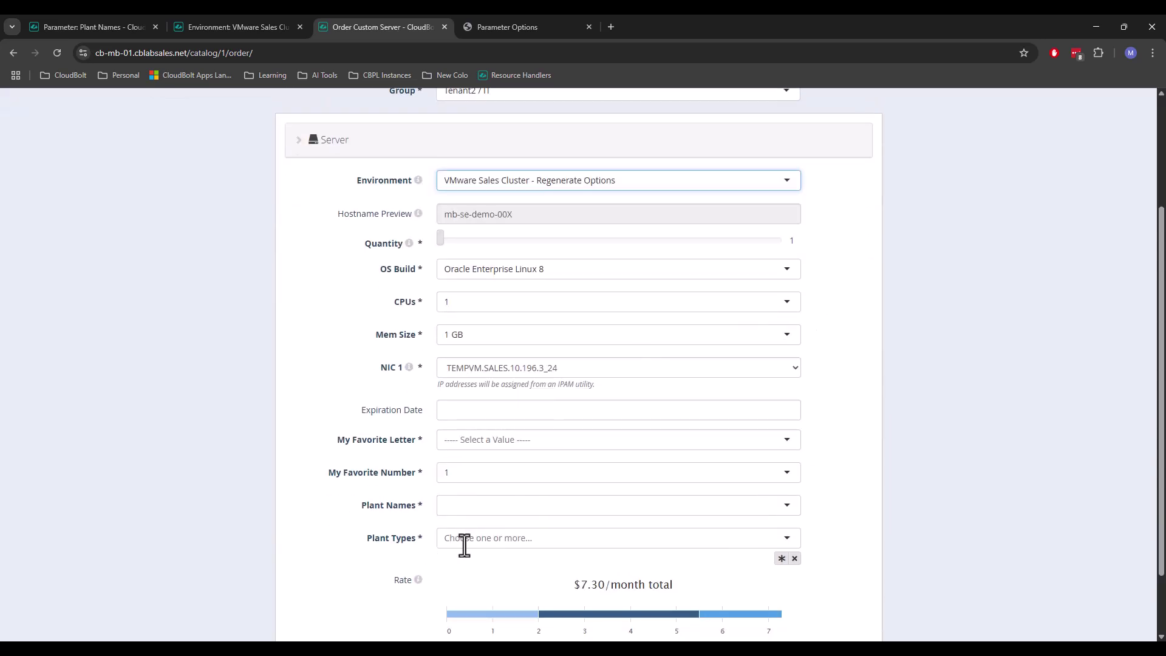
click(464, 540)
click(466, 506)
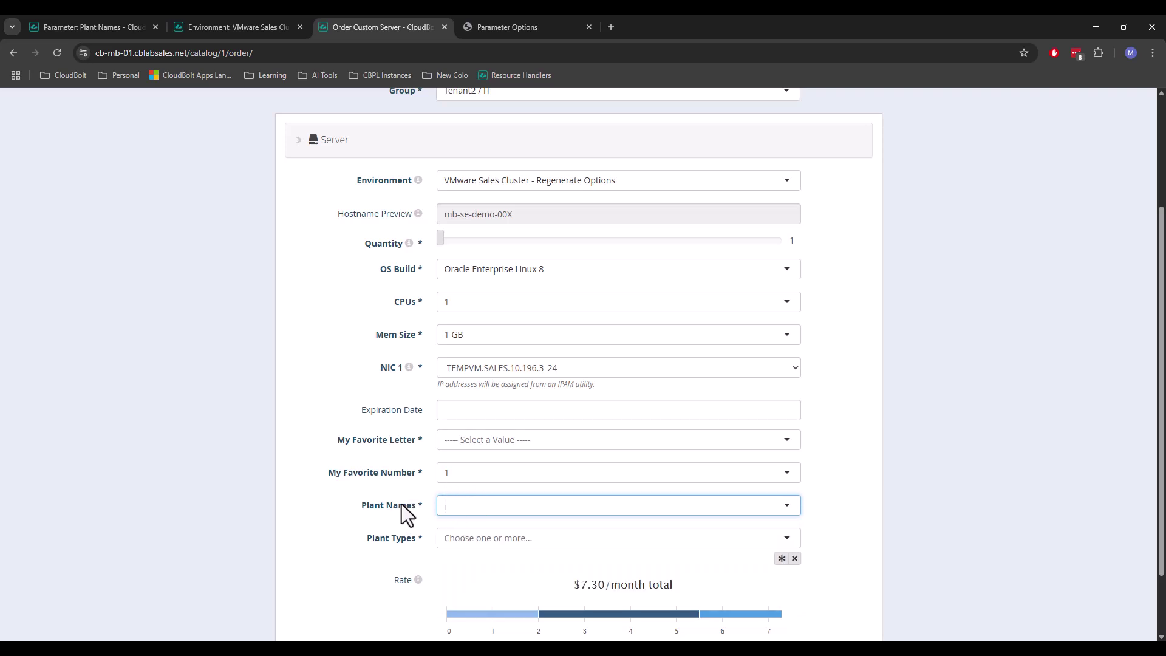
click(474, 538)
click(480, 557)
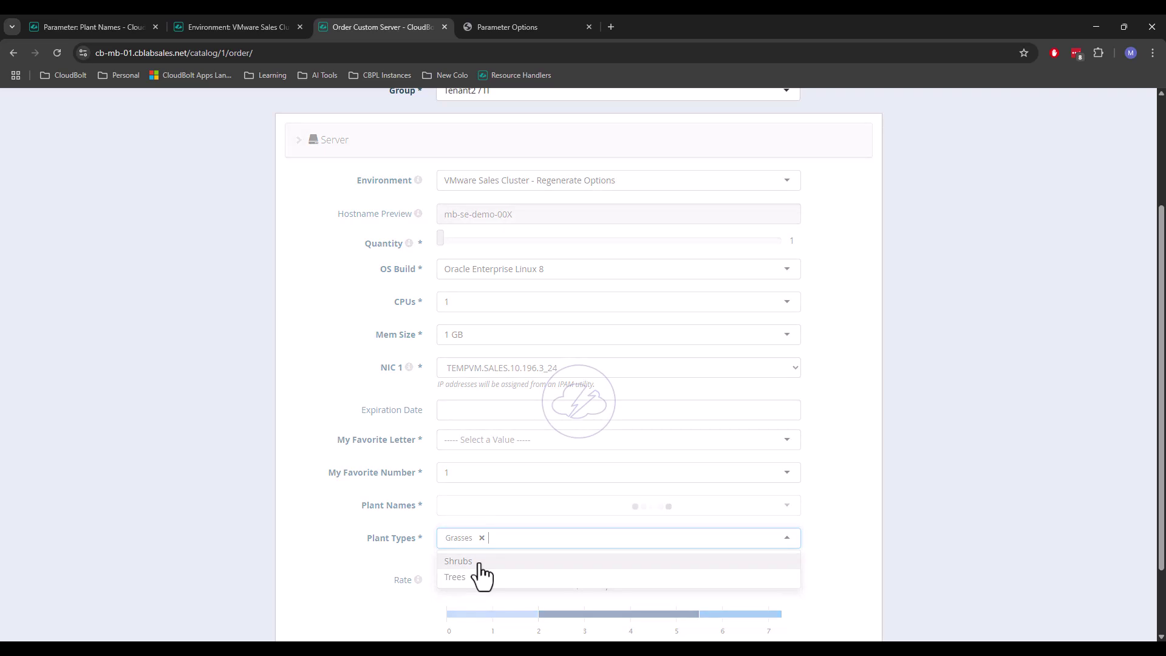
click(502, 506)
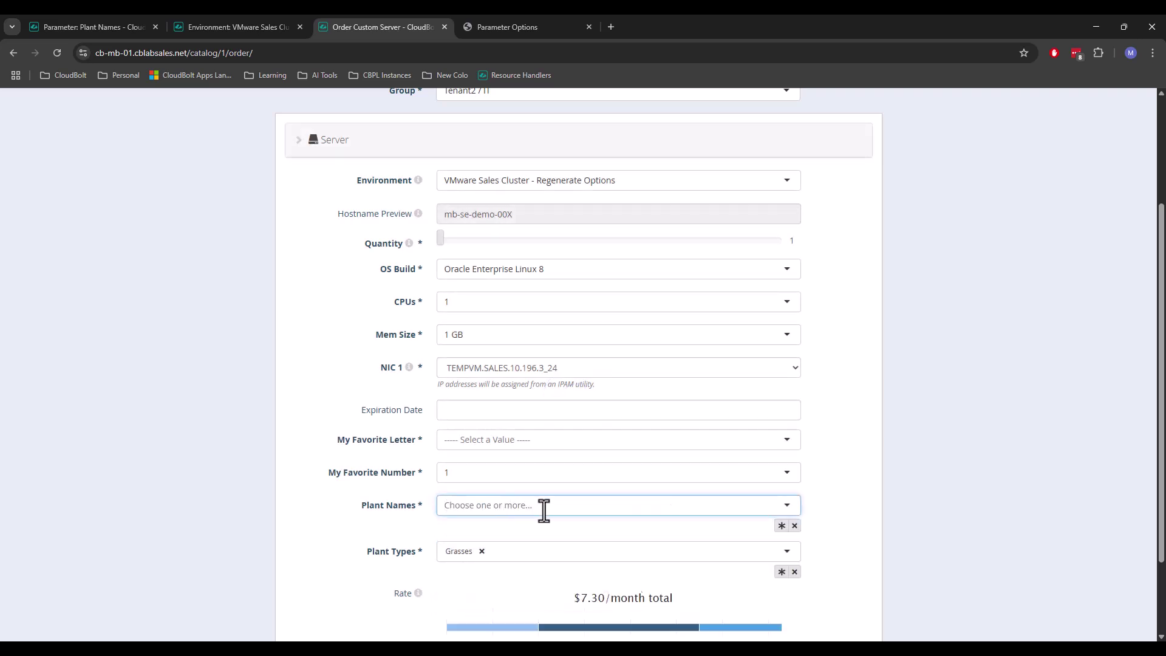
click(499, 553)
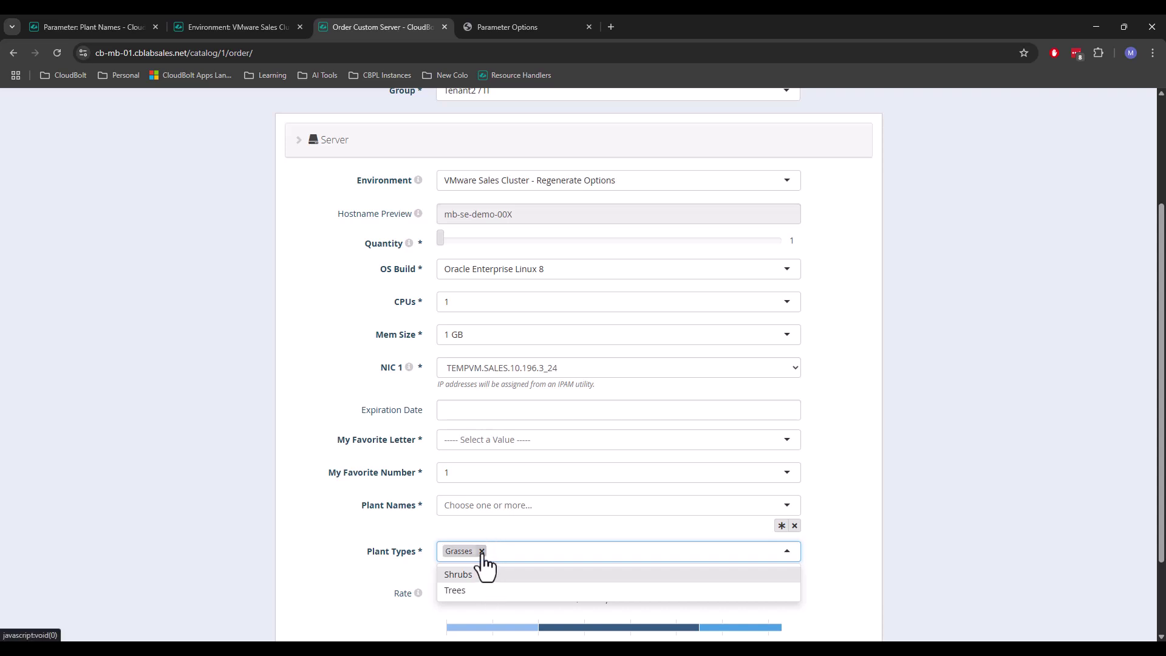
click(482, 550)
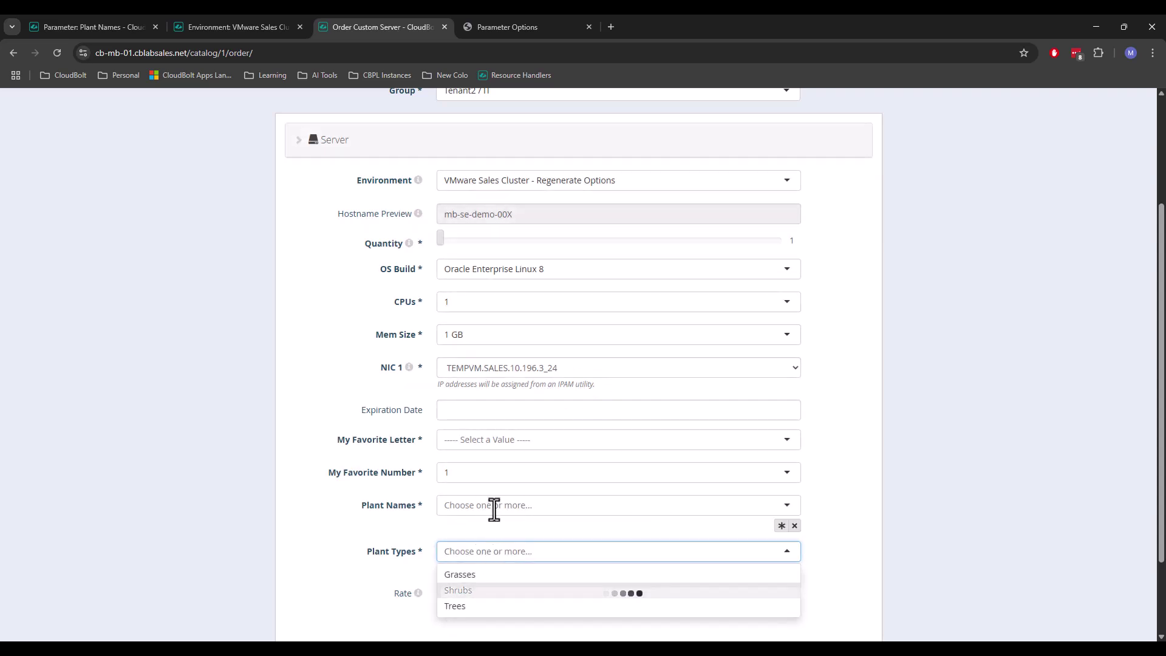
click(495, 508)
Step: Select Shrubs as the Plant Type and choose Red Twig Dogwood from the regenerated Plant Names
click(482, 552)
click(476, 590)
click(549, 503)
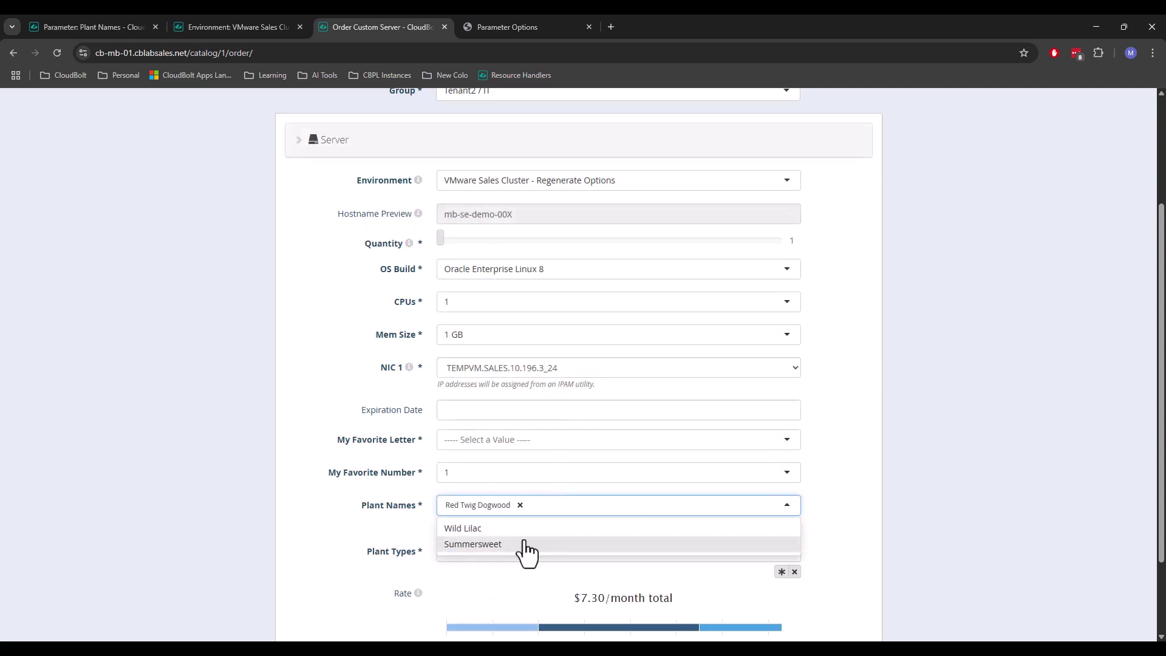
click(899, 453)
Step: Add Trees and Grasses to Plant Types, and add Coastal Redwood, Red Maple and Wild Lilac to Plant Names
click(505, 552)
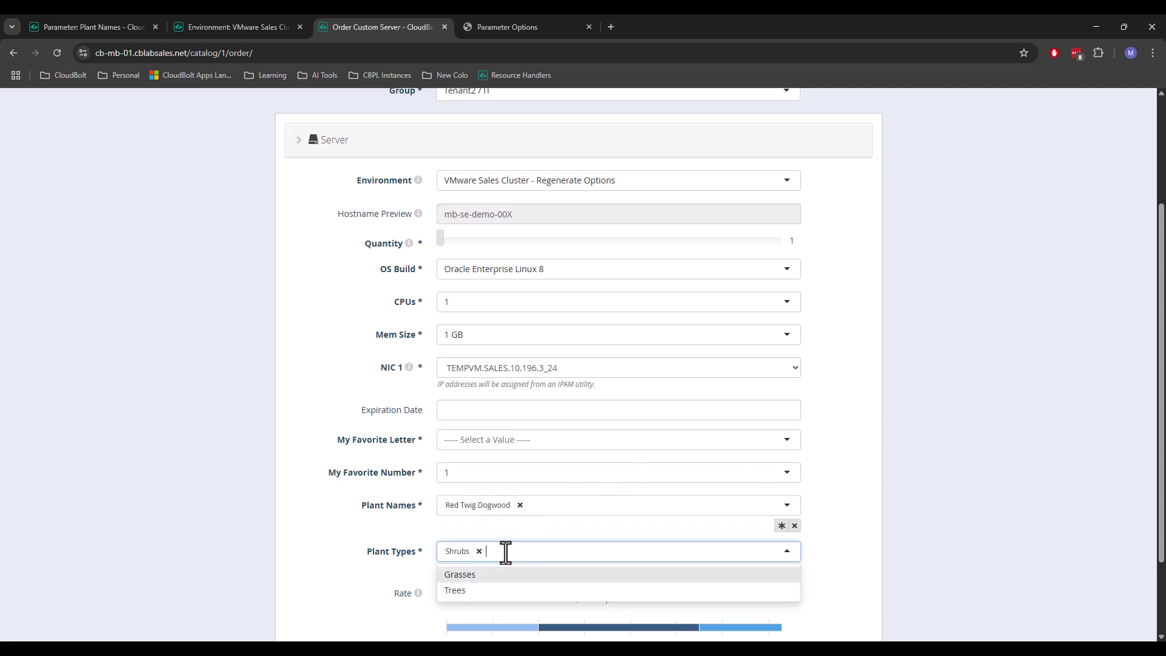
click(469, 592)
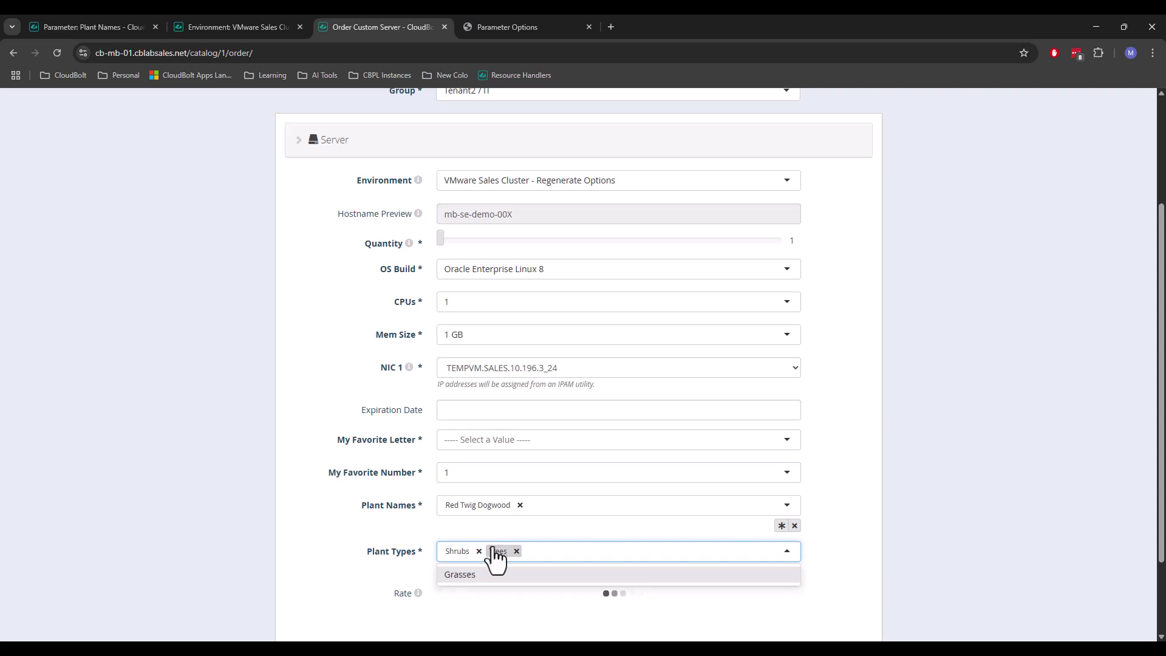
click(483, 577)
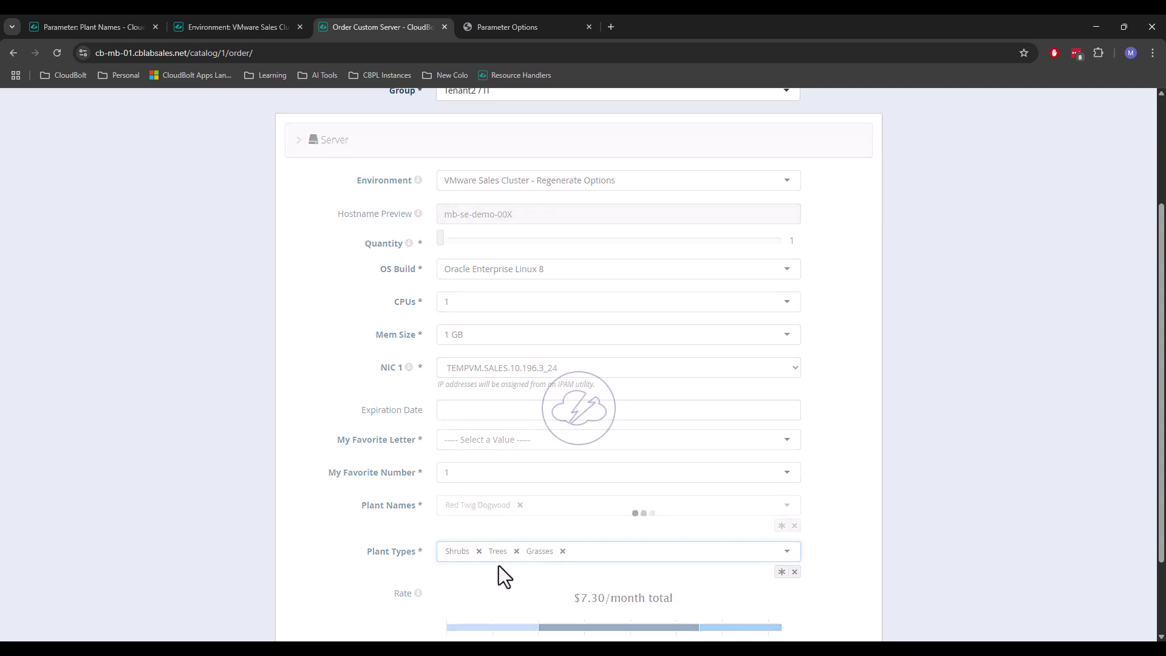
click(545, 504)
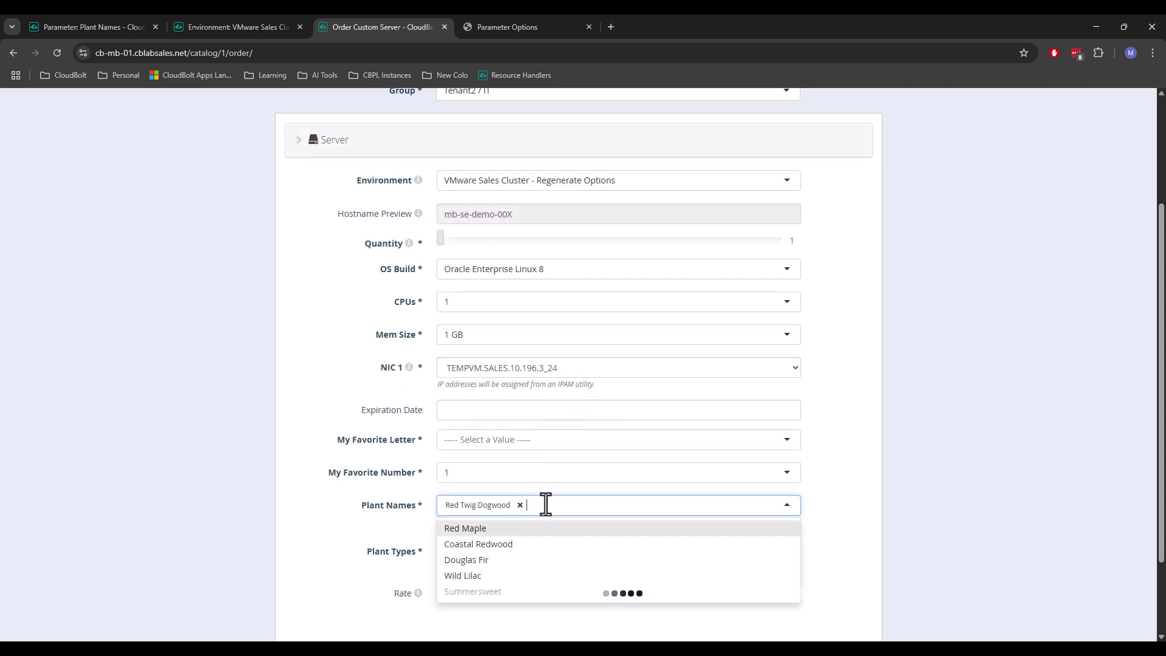
click(493, 546)
click(478, 530)
click(480, 542)
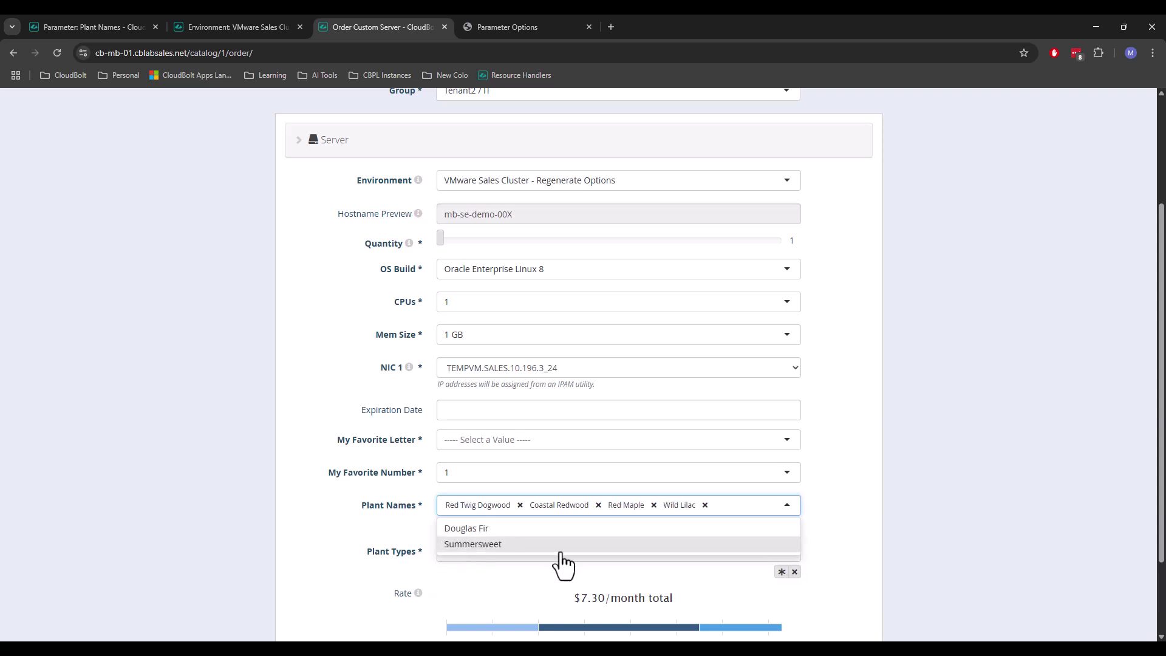
click(945, 486)
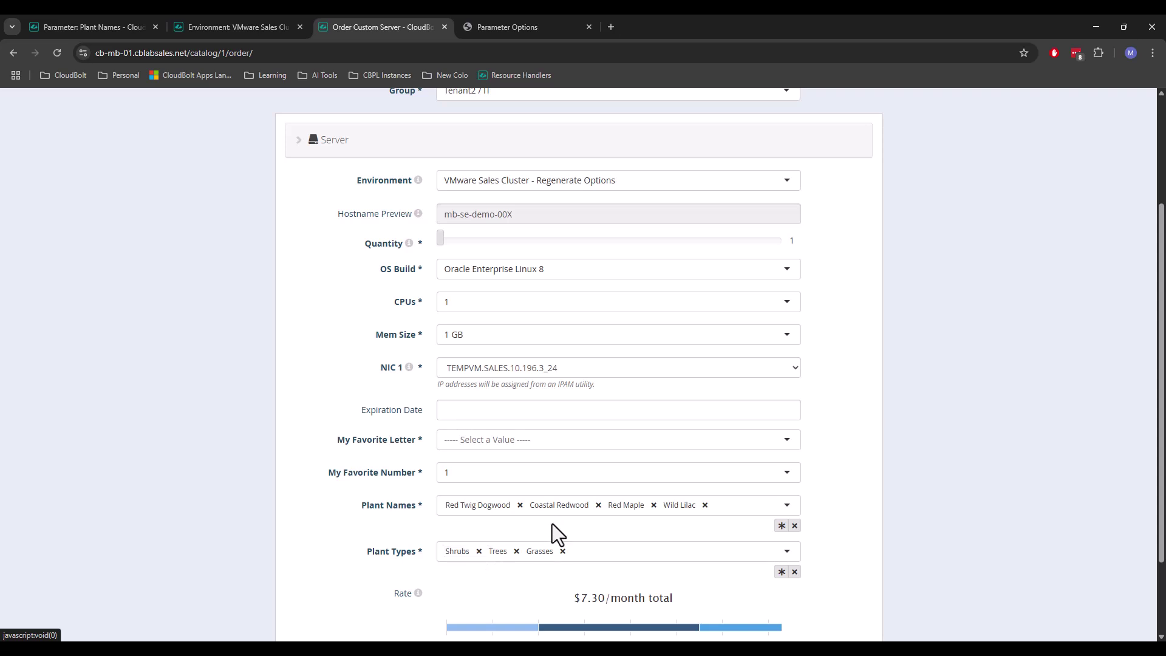
Step: Remove Shrubs from Plant Types and add Douglas Fir to the regenerated Plant Names
click(479, 551)
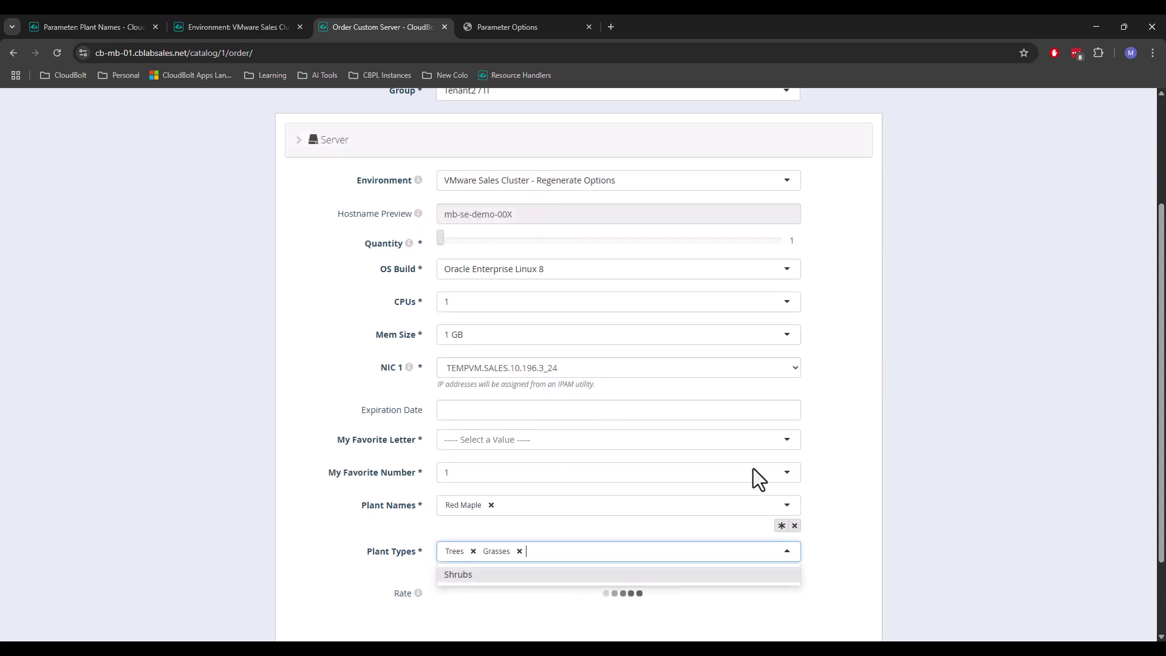
click(517, 504)
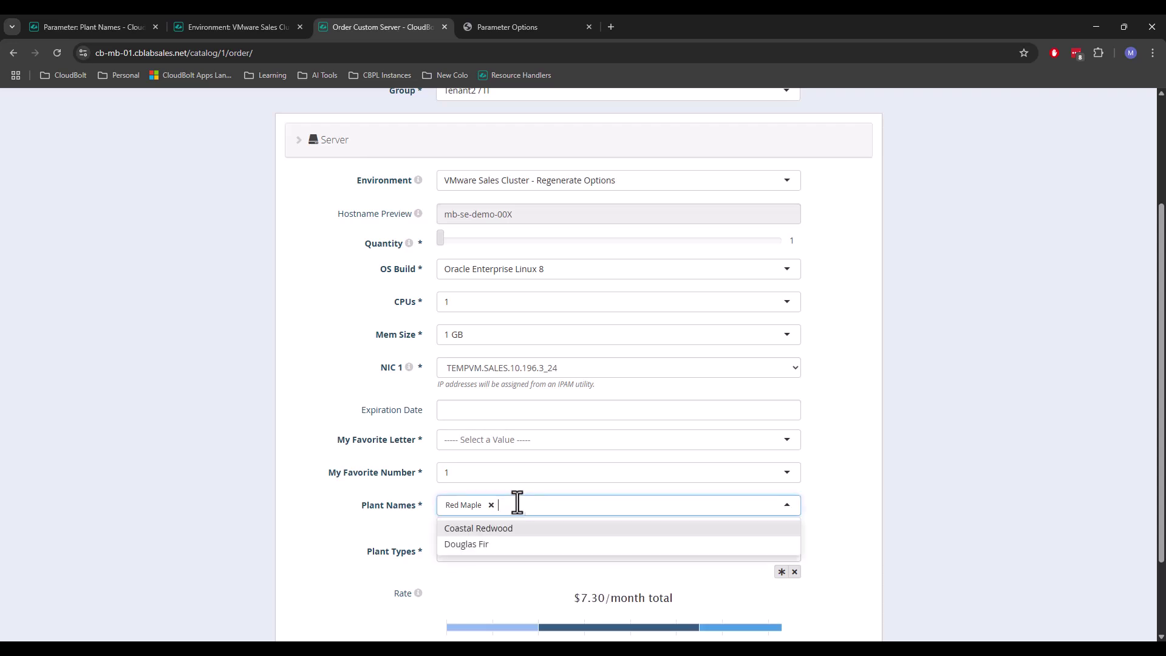
click(498, 542)
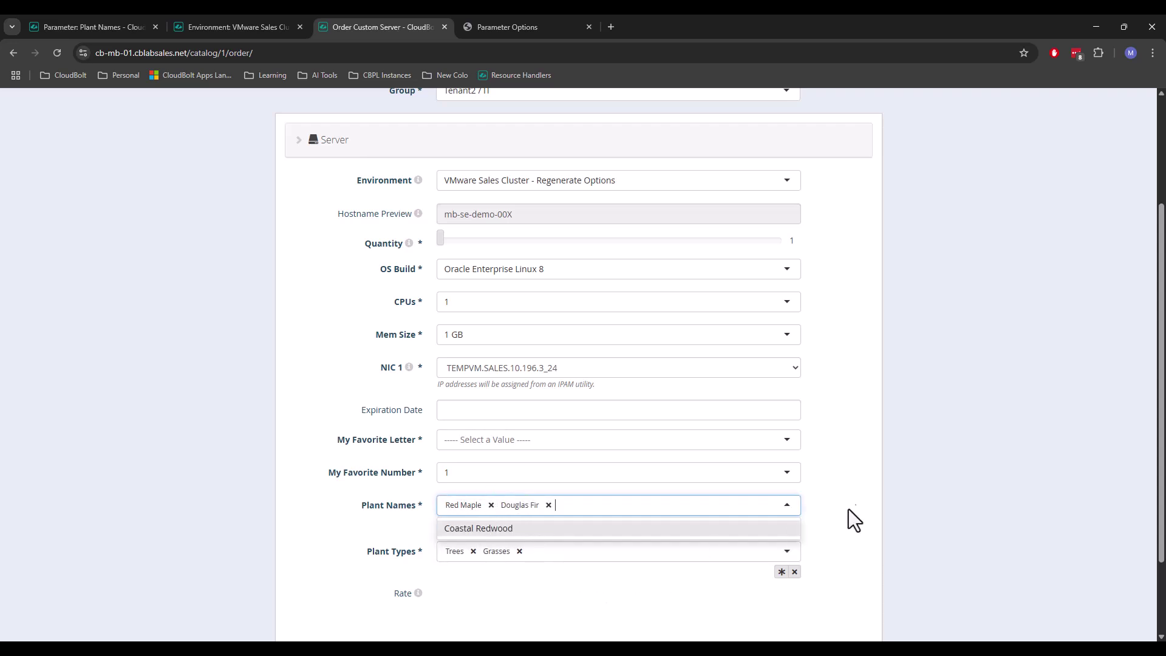
click(429, 507)
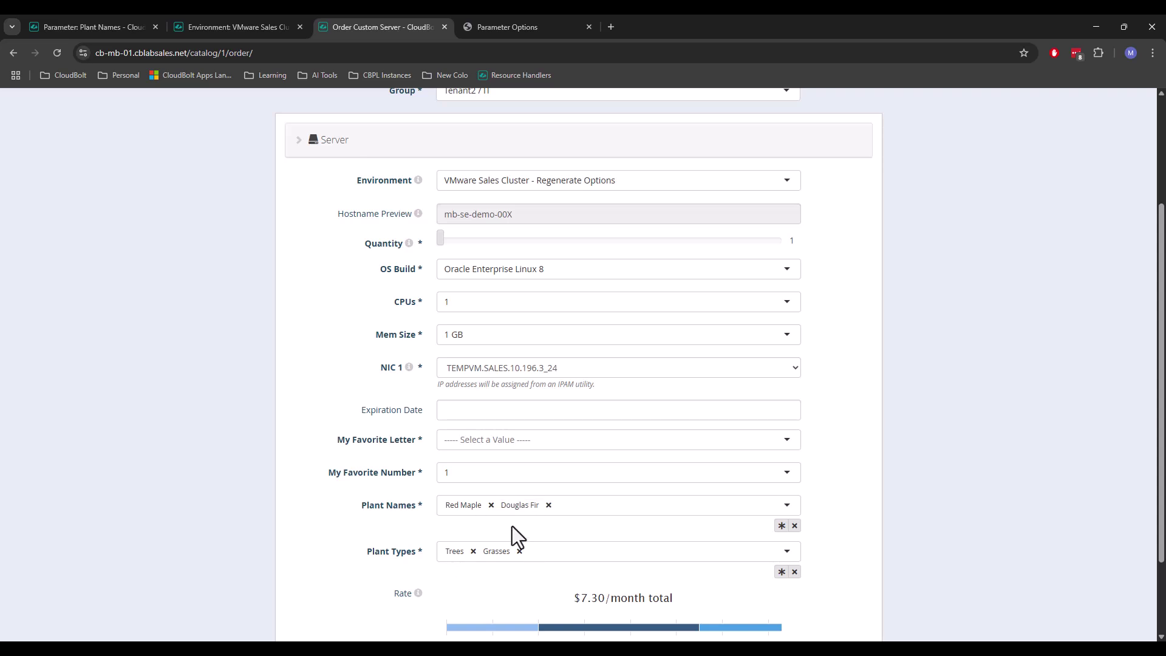
Step: Check the remaining Plant Names choices, remove Grasses from Plant Types and select Douglas Fir again
click(570, 509)
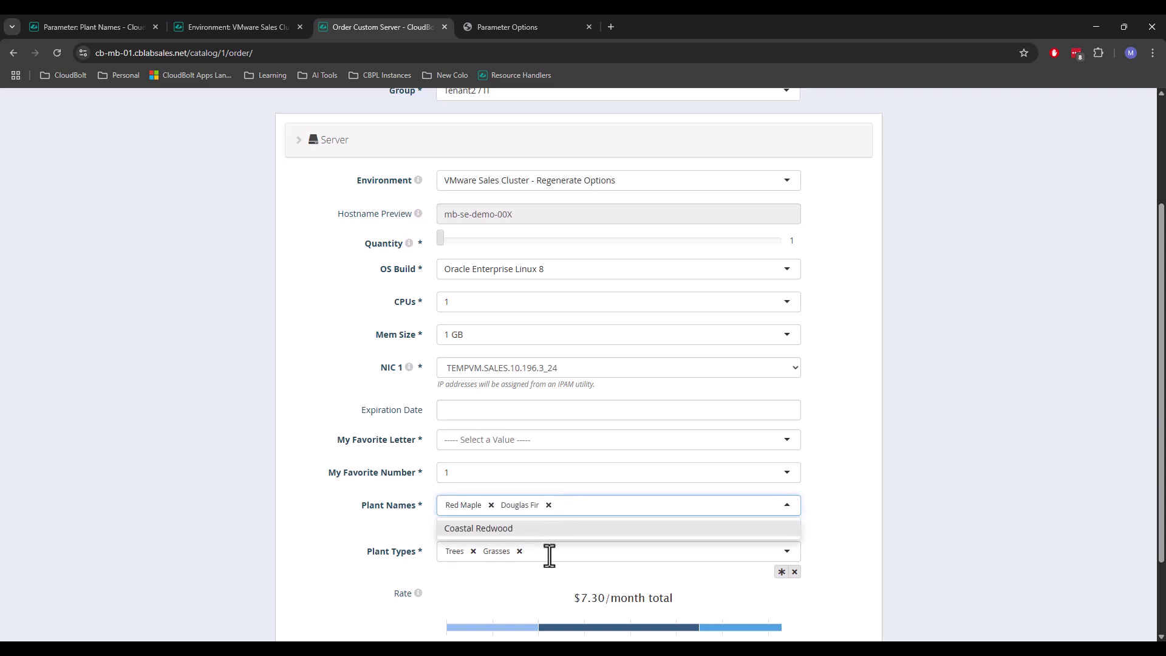
click(518, 553)
click(520, 551)
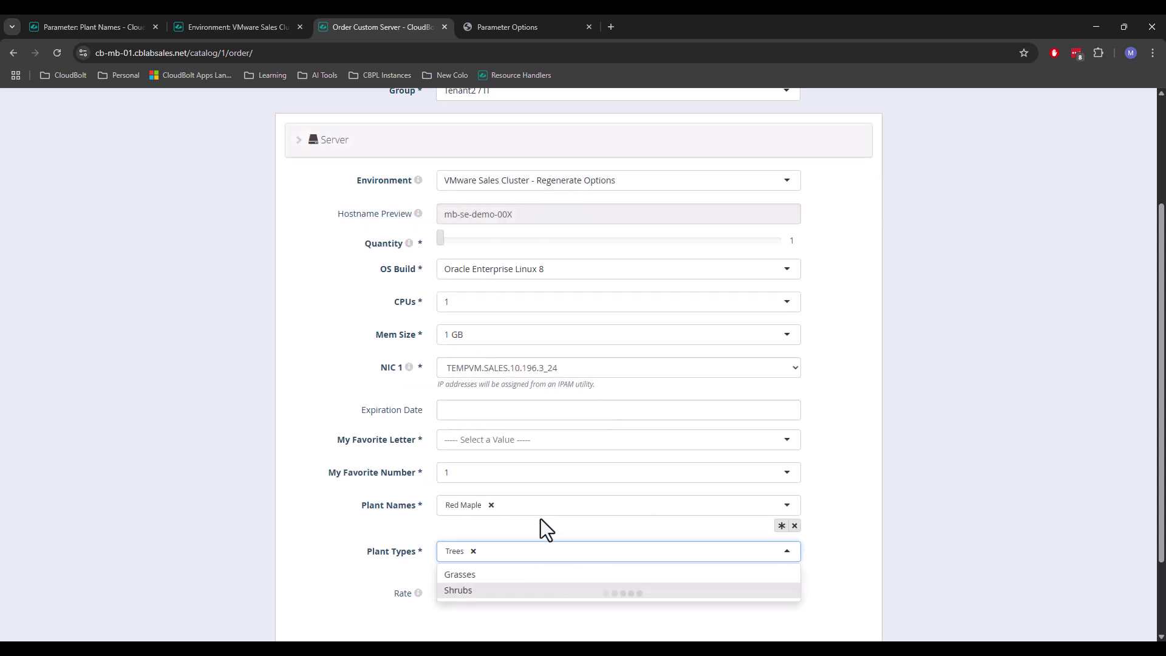
click(520, 504)
click(468, 544)
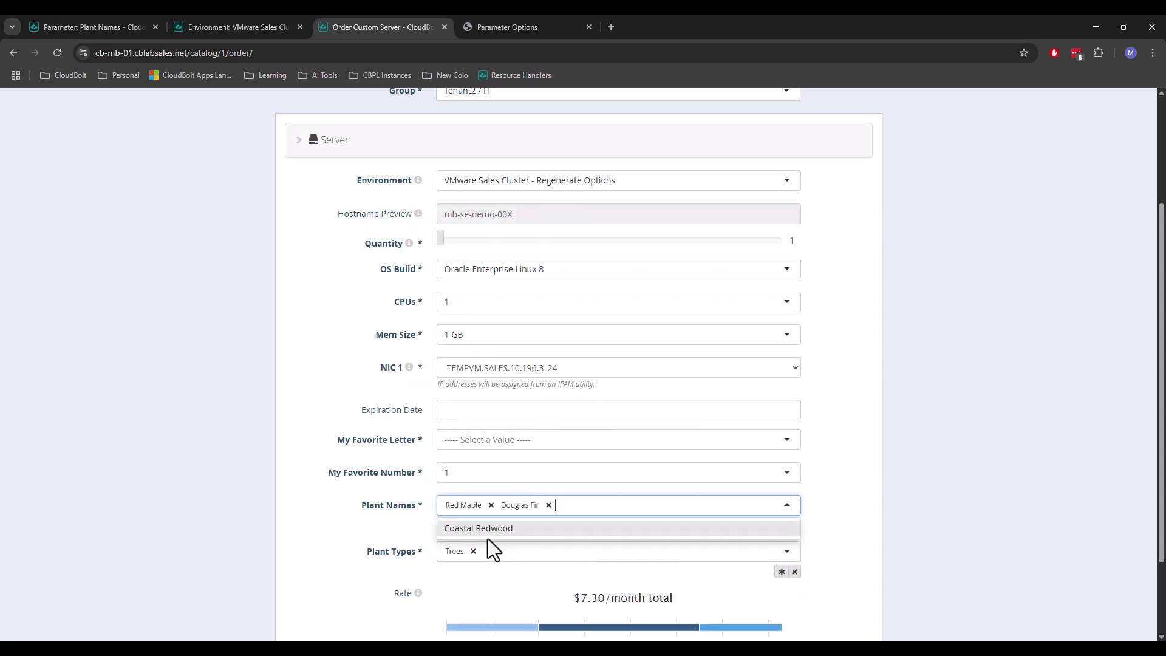
click(860, 420)
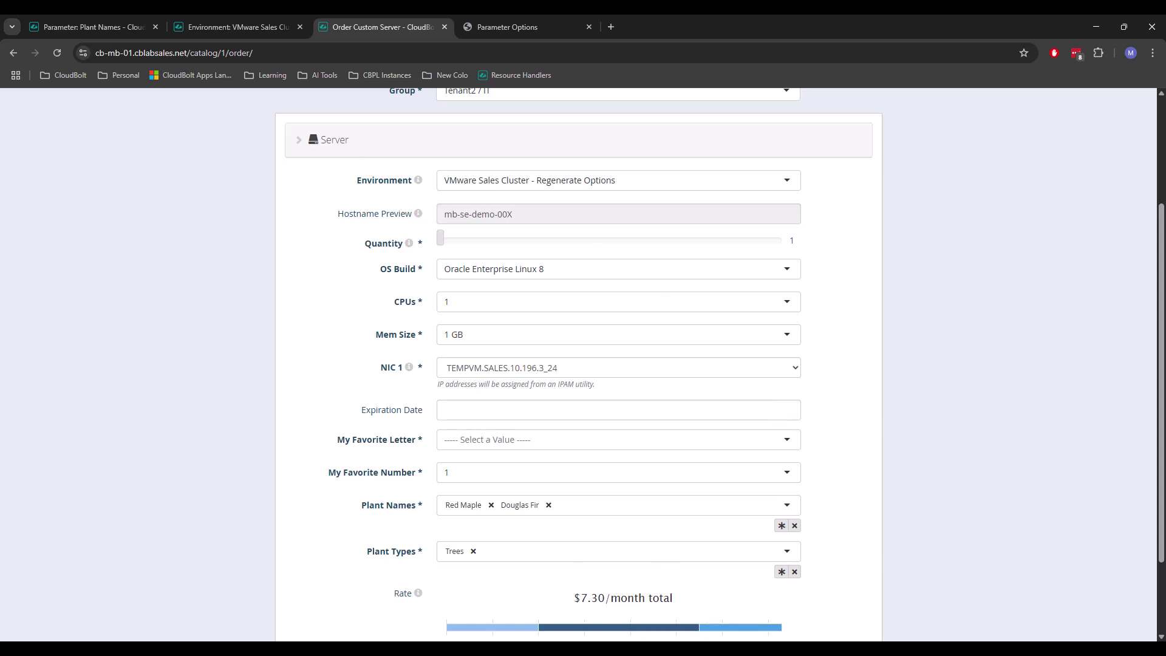
Step: Expand Example 3: Using Multiple Controlling Fields in the Parameter Options documentation and copy its Python code
click(502, 27)
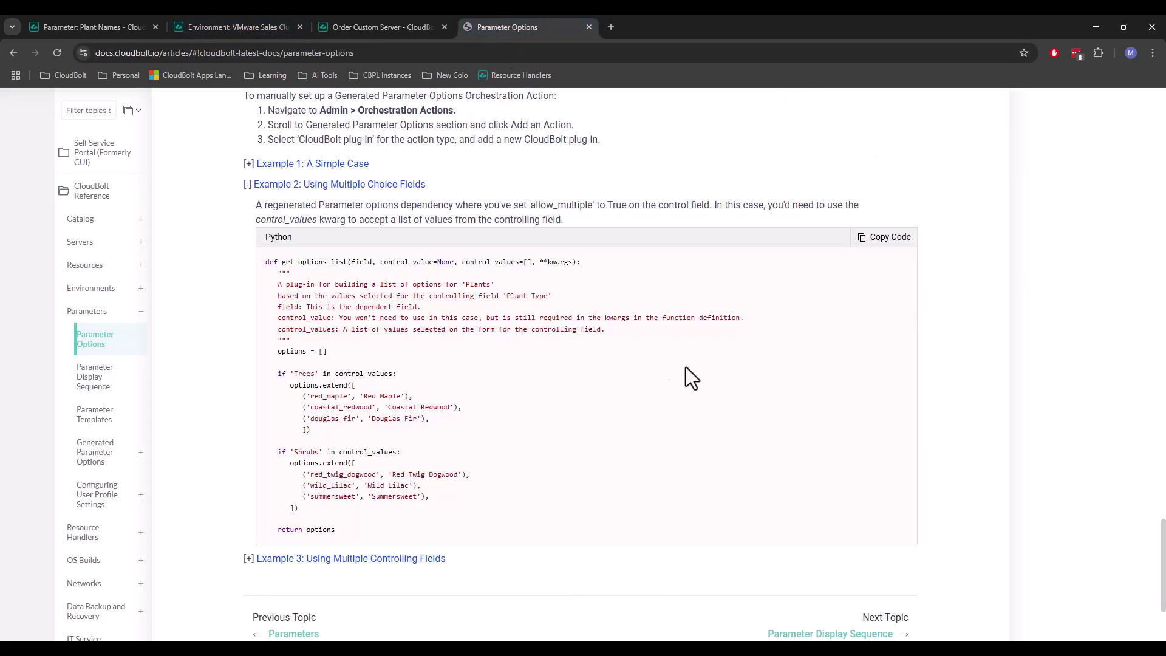
scroll(684, 377, down, 3)
click(328, 388)
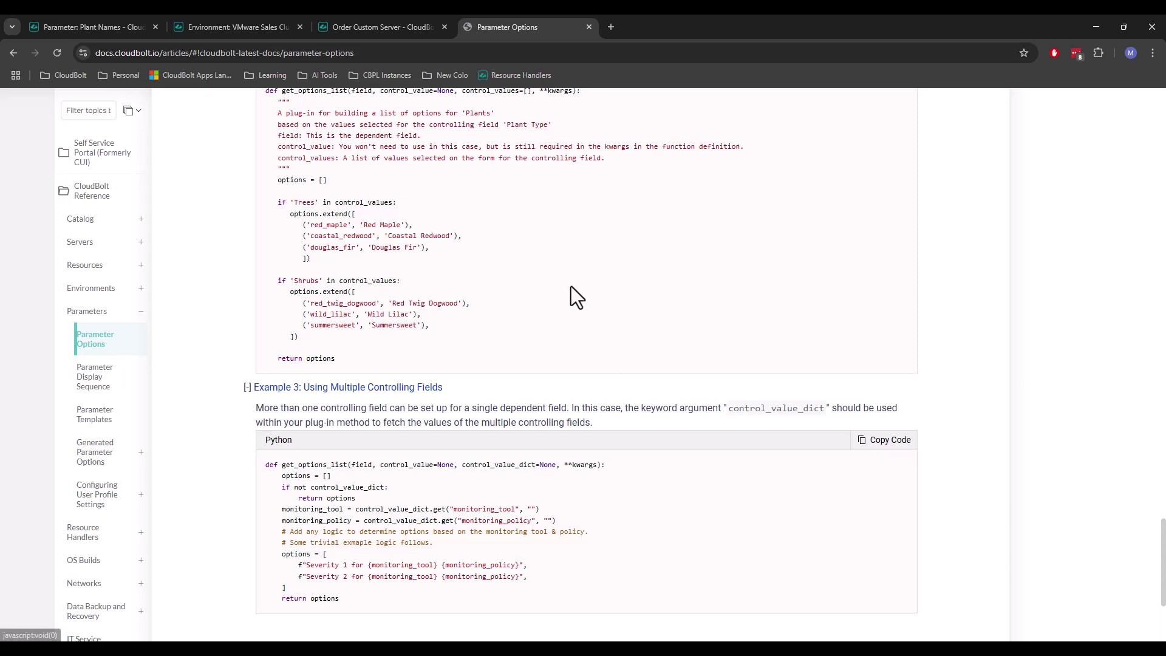
scroll(571, 286, down, 2)
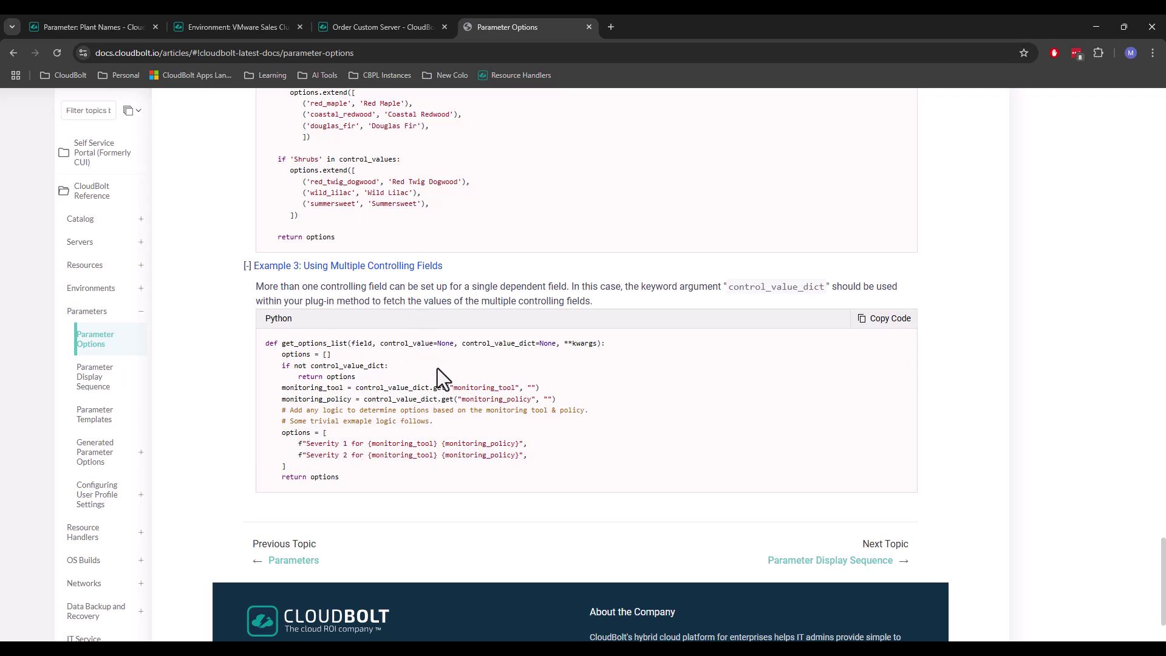
click(885, 326)
Step: Switch to PyCharm and create a Python file named multiple_control_fields in the generate_options folder
key(alt+Tab)
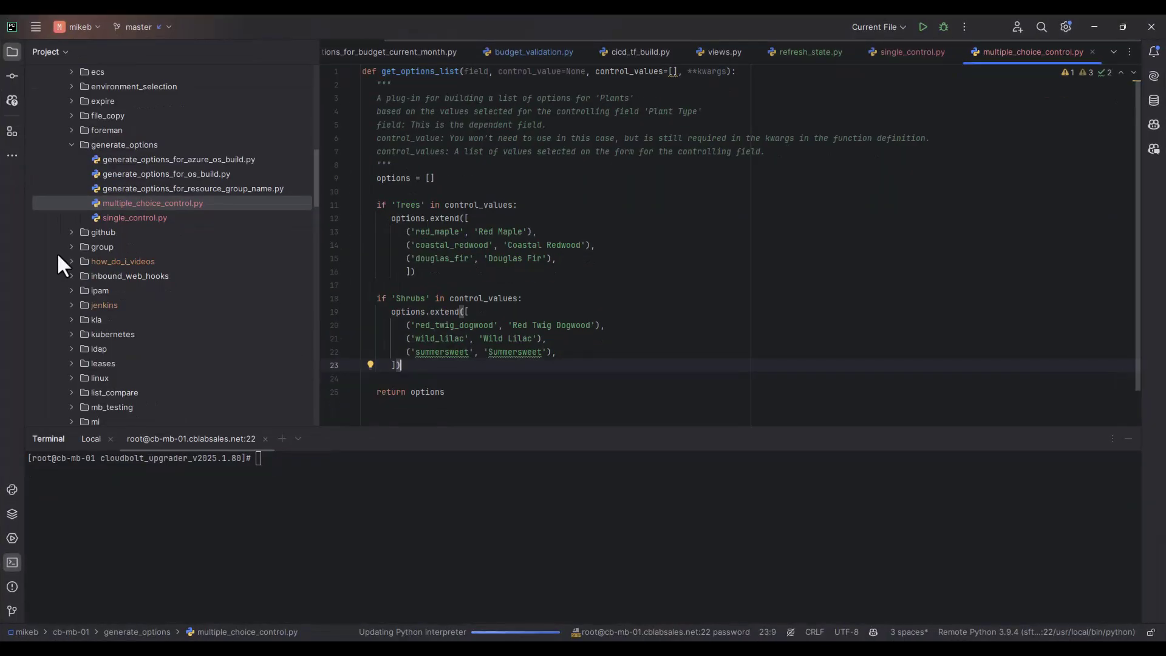
right_click(124, 146)
mouse_move(211, 159)
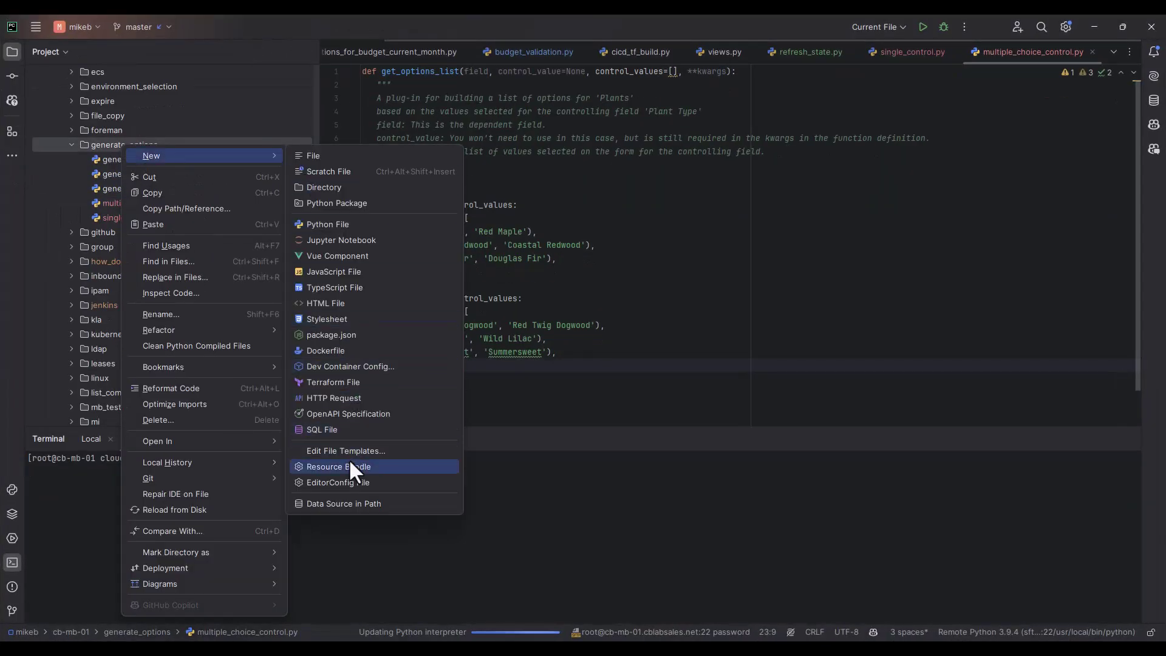
click(333, 225)
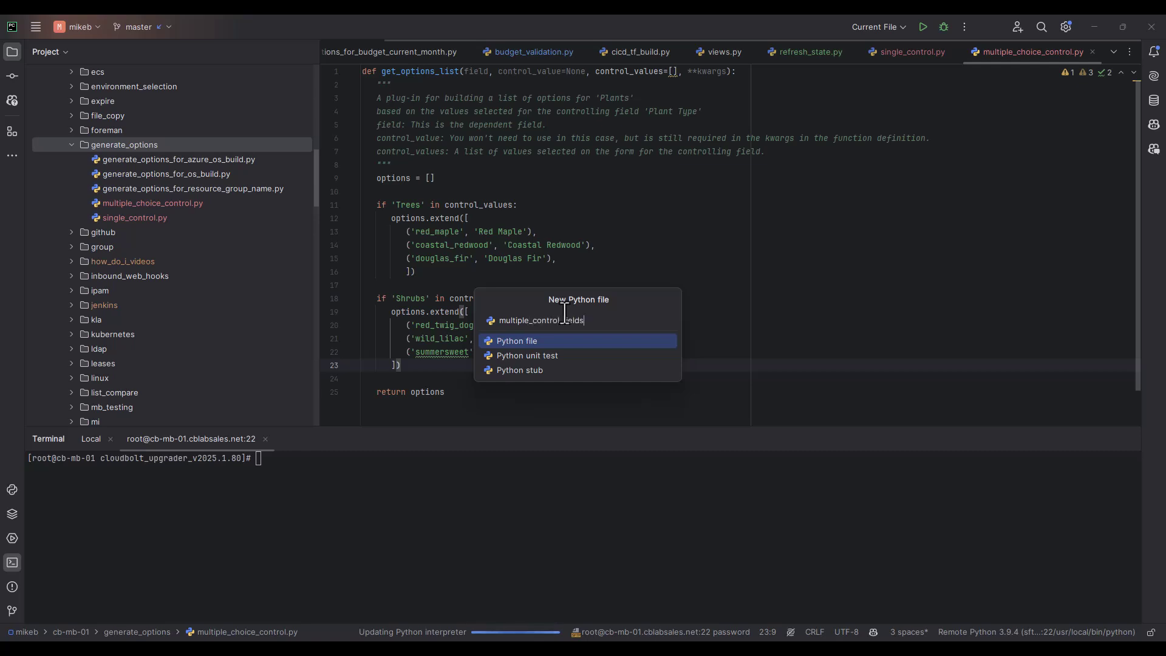
key(Return)
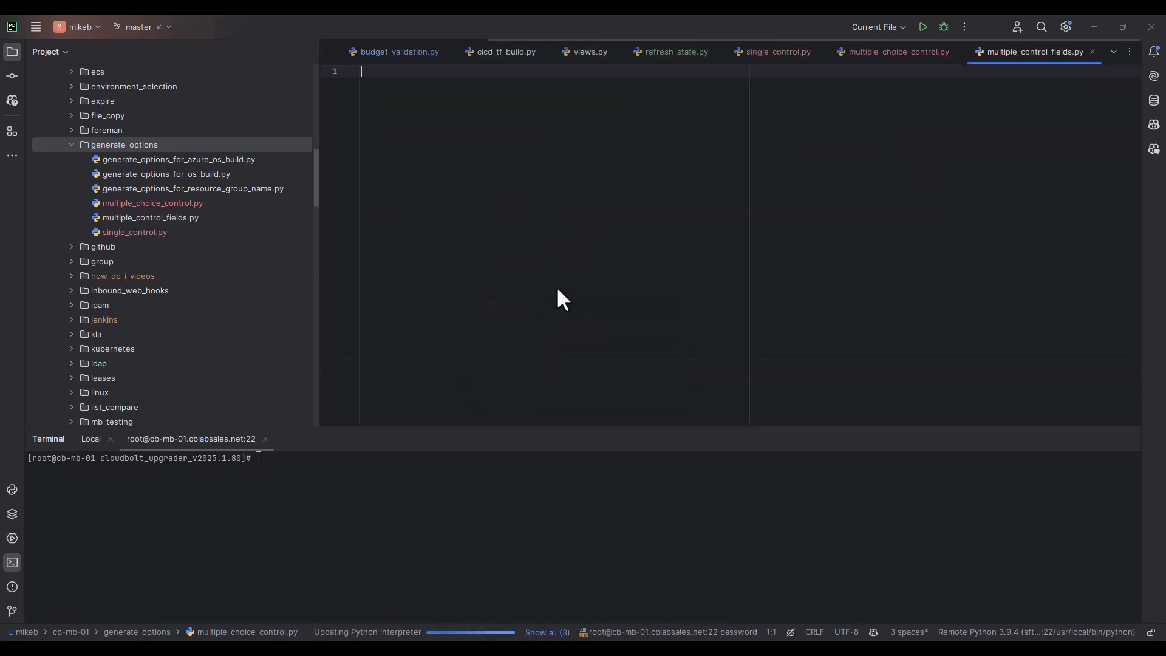
Step: Paste the copied get_options_list example into multiple_control_fields.py and review its control_value and control_value_dict arguments
click(734, 361)
key(ctrl+v)
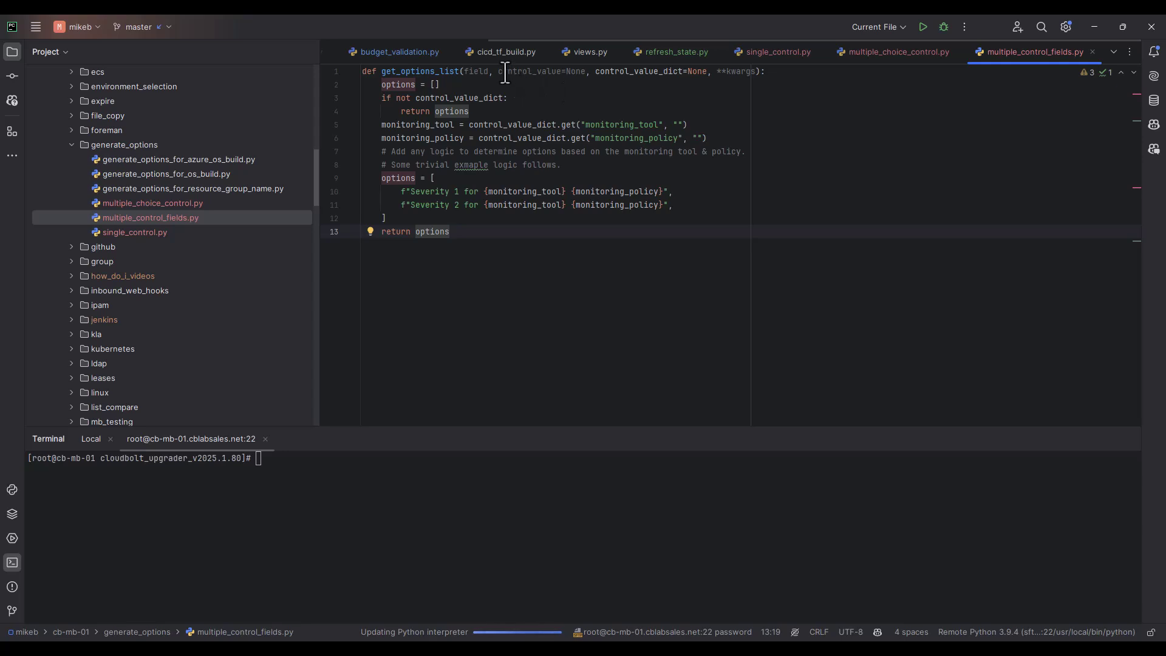
drag(499, 73, 585, 74)
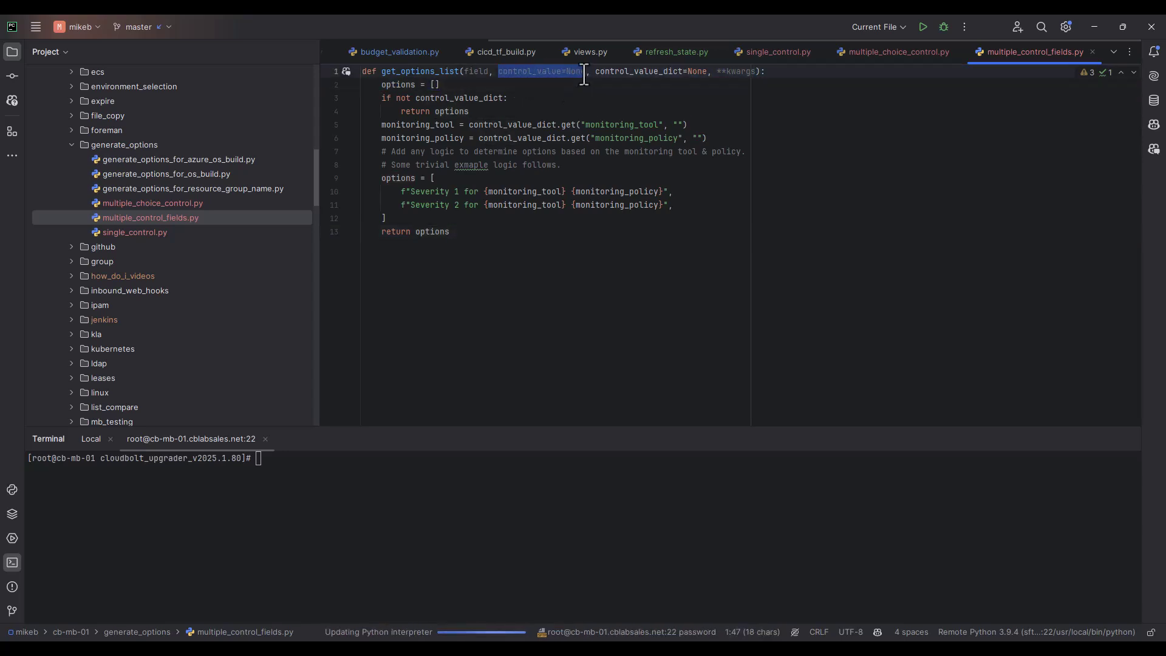
click(547, 71)
click(668, 71)
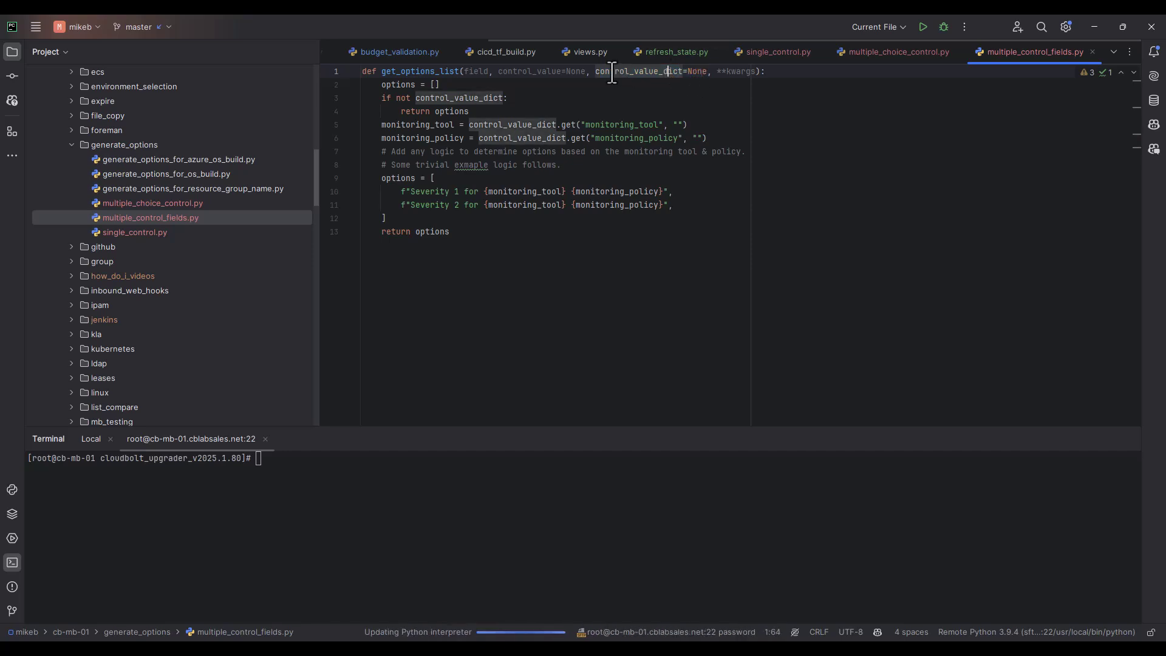
click(687, 71)
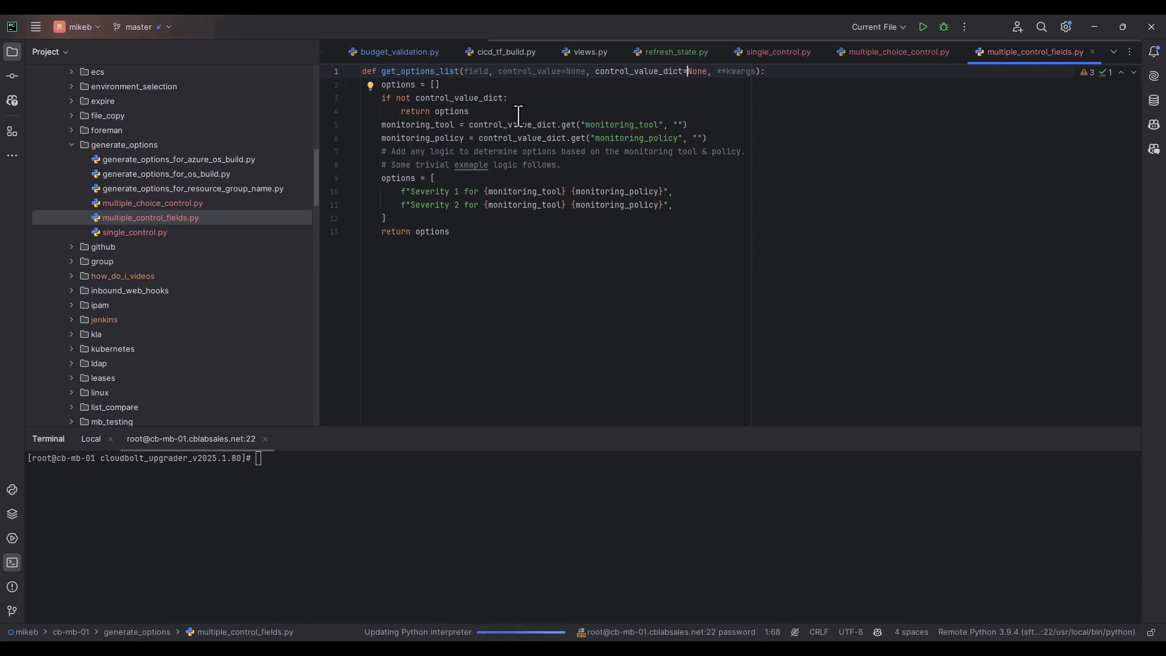
click(546, 138)
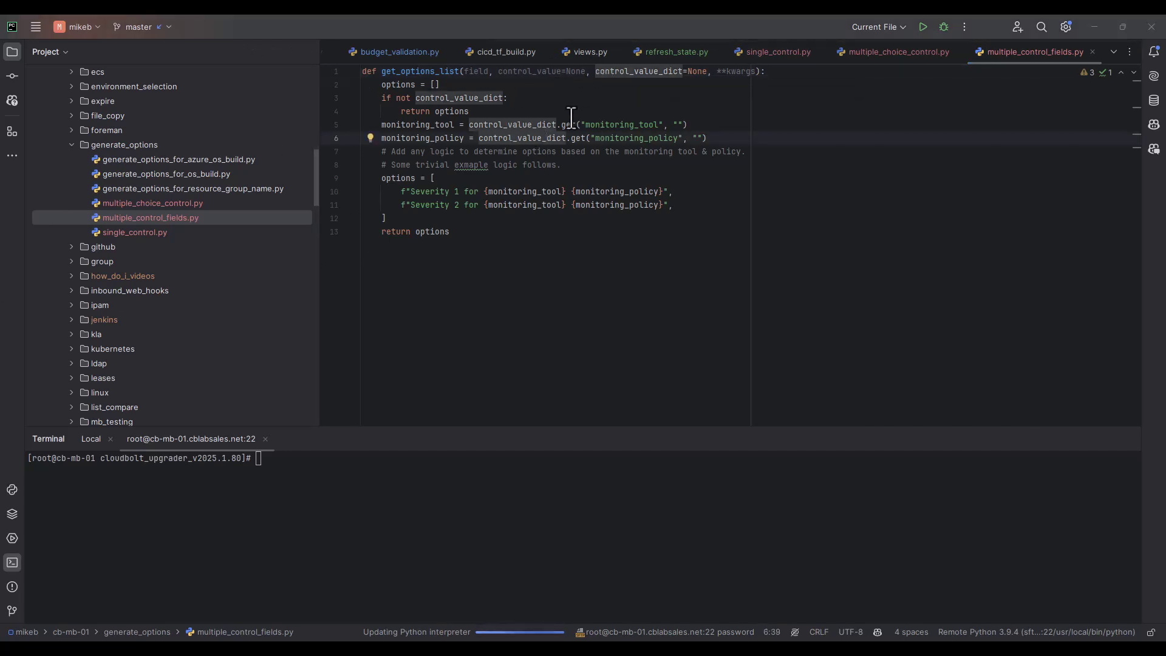
Step: Below the monitoring_policy assignment, add a check that returns options if monitoring_tool or monitoring_policy is missing
click(712, 136)
key(Return)
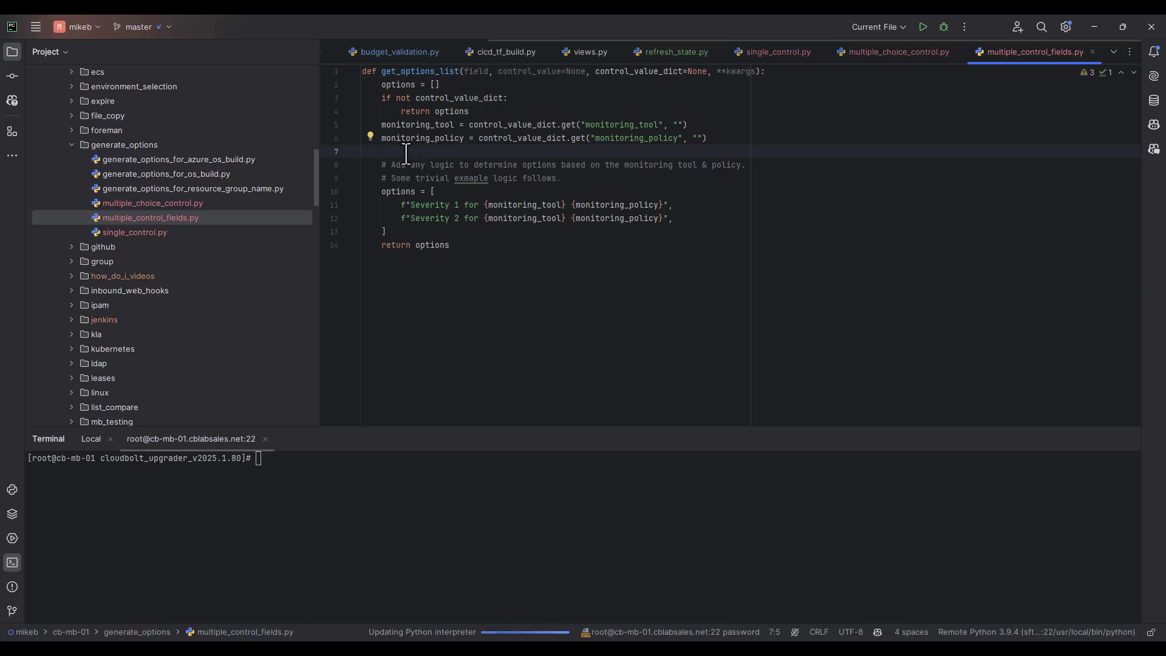
click(425, 125)
double_click(424, 125)
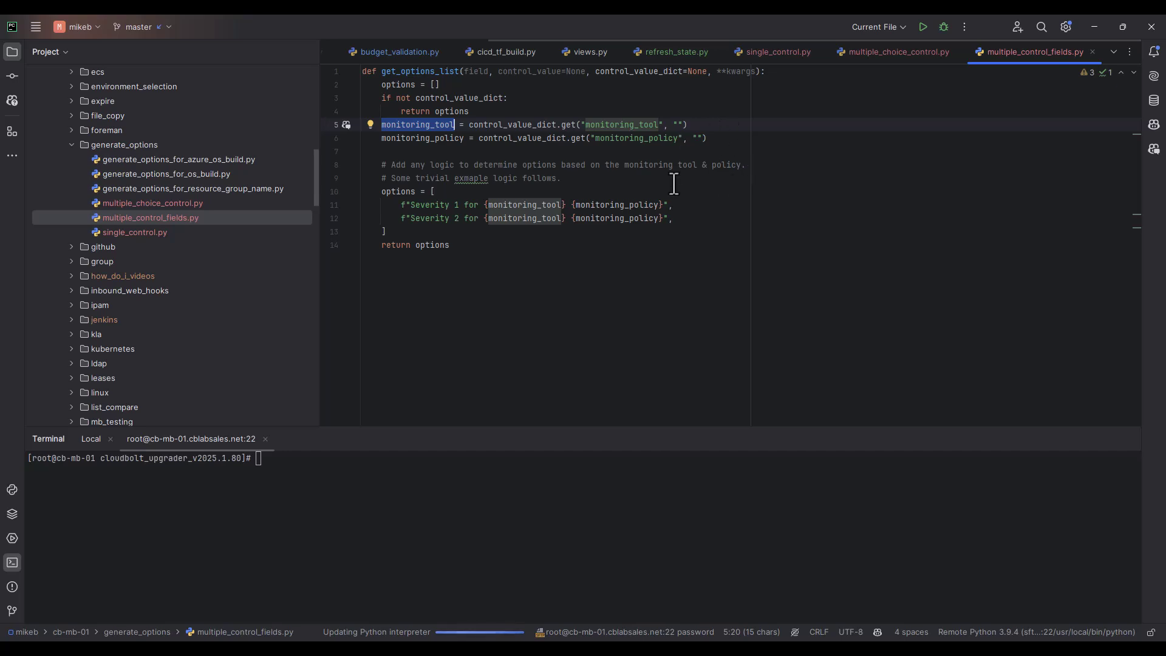
click(555, 152)
text(if not)
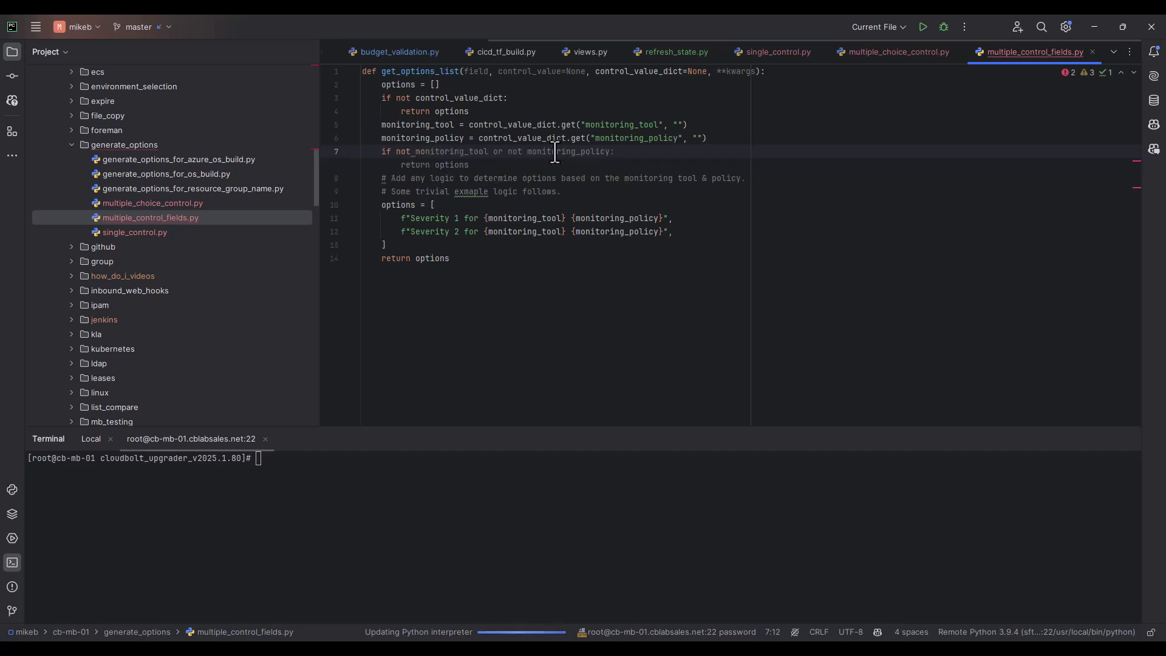
key(Tab)
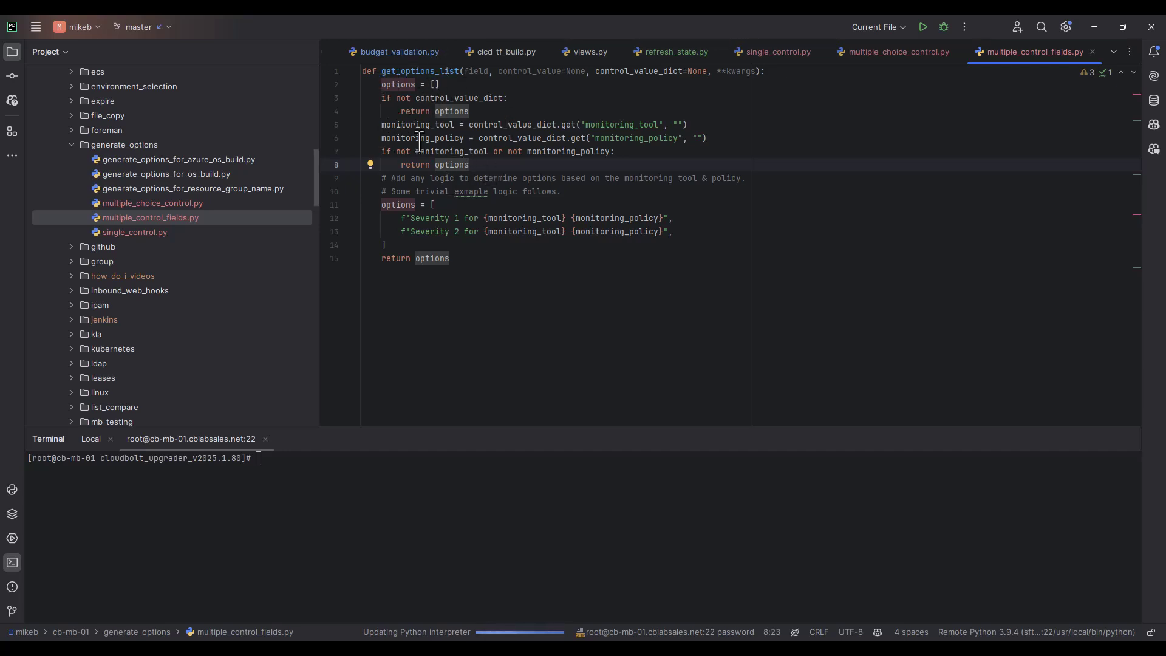
click(435, 165)
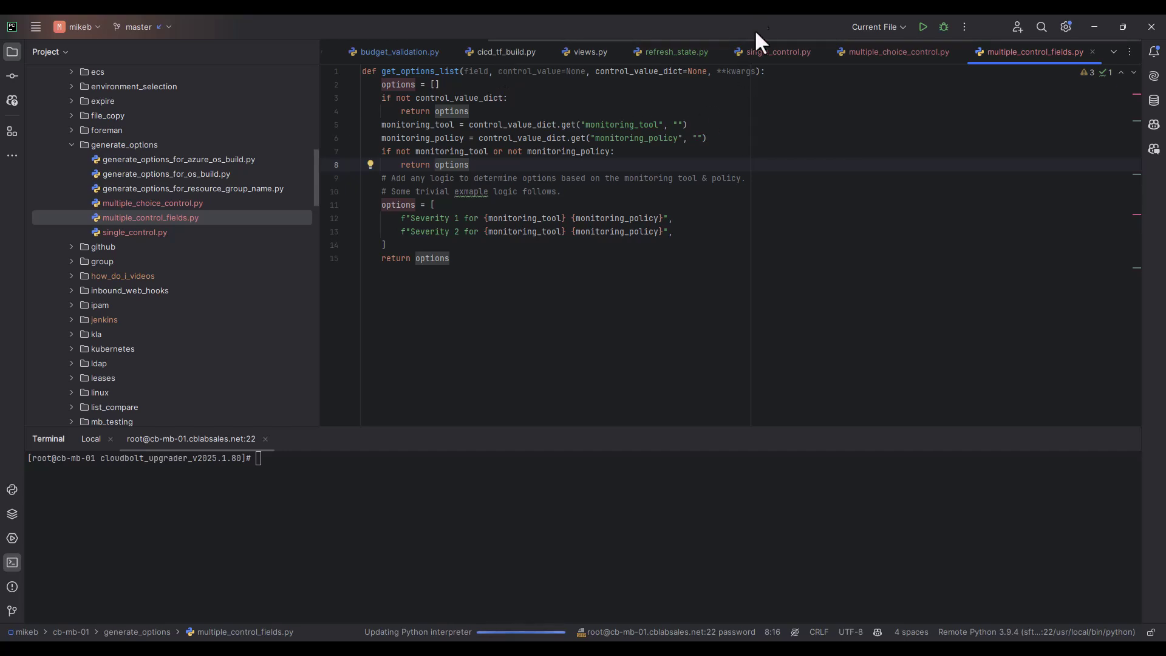
key(End)
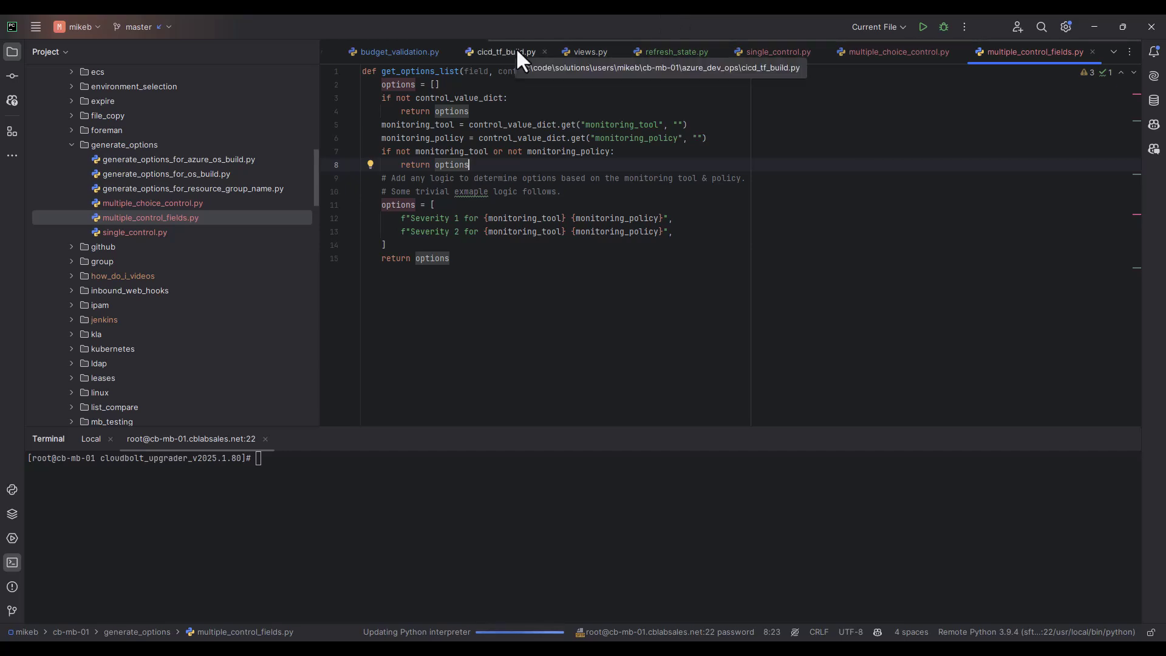
Step: Convert the Severity 1 and Severity 2 options into tuples with the values "1" and "2" before their labels
click(533, 205)
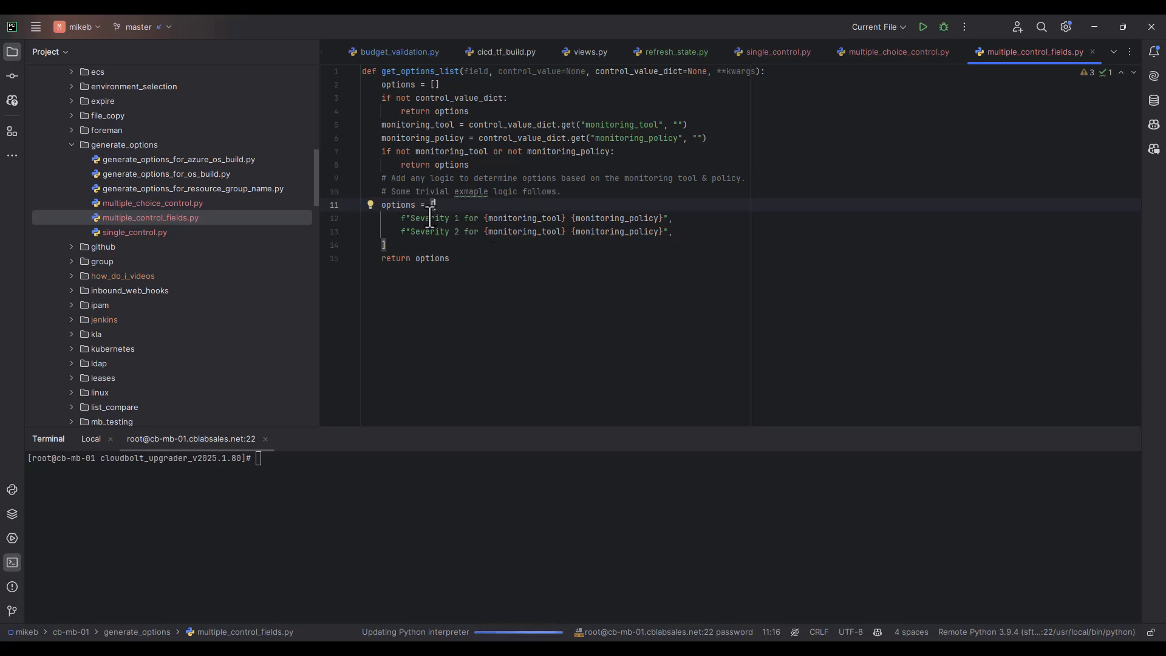
click(400, 218)
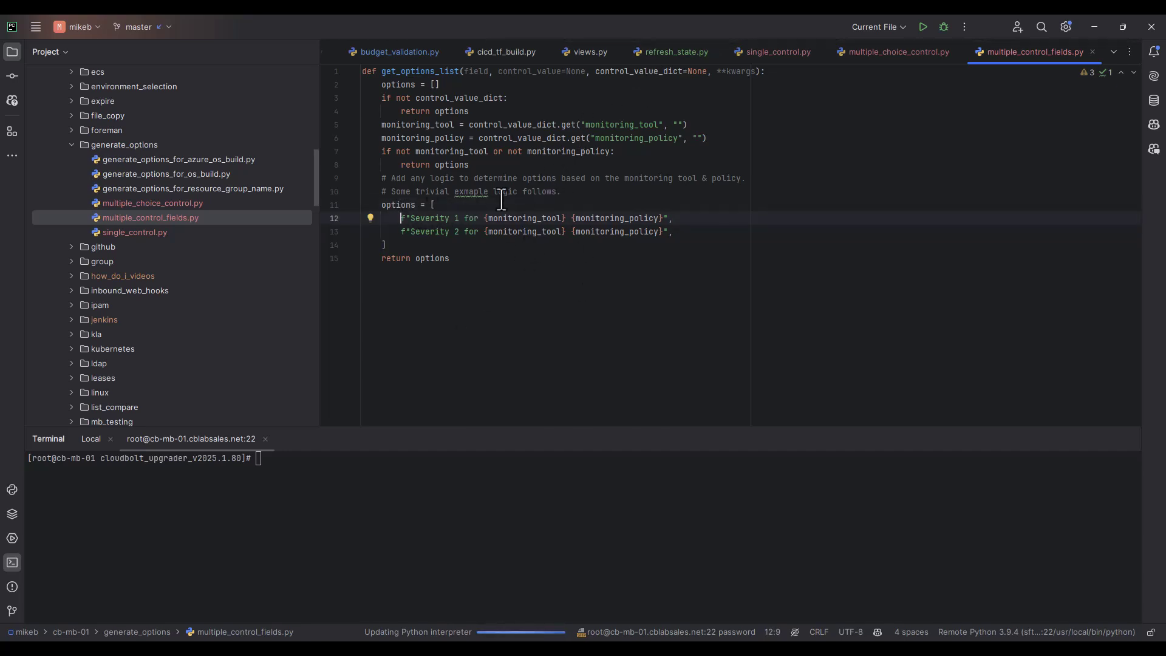
text(()
key(End)
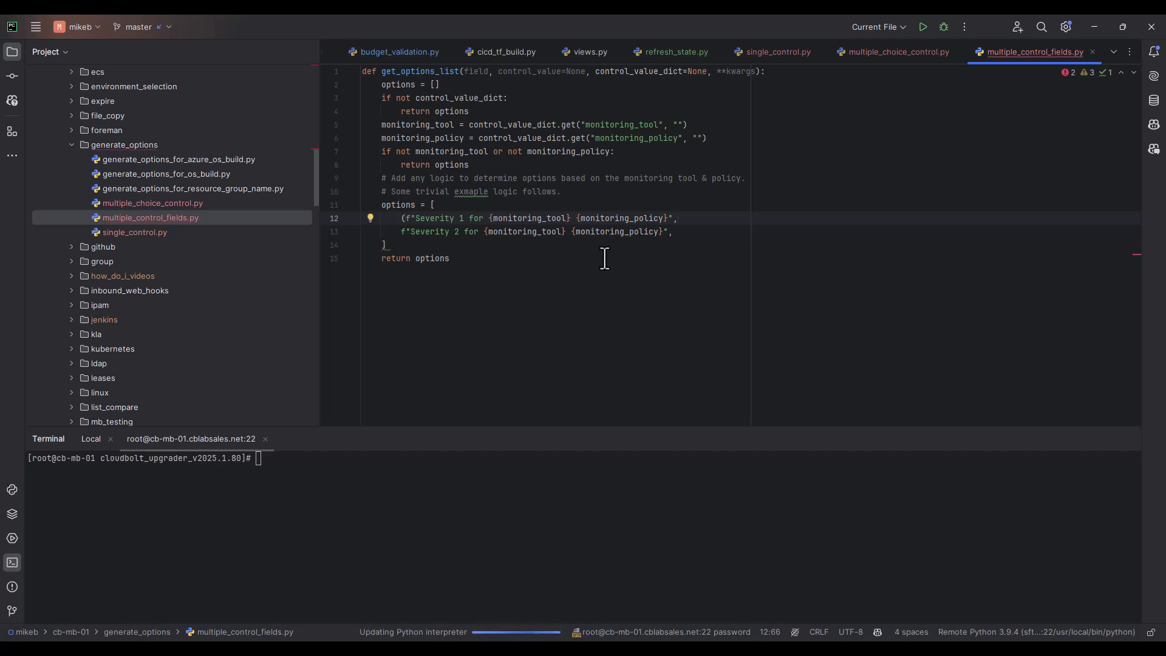
click(404, 220)
text("1")
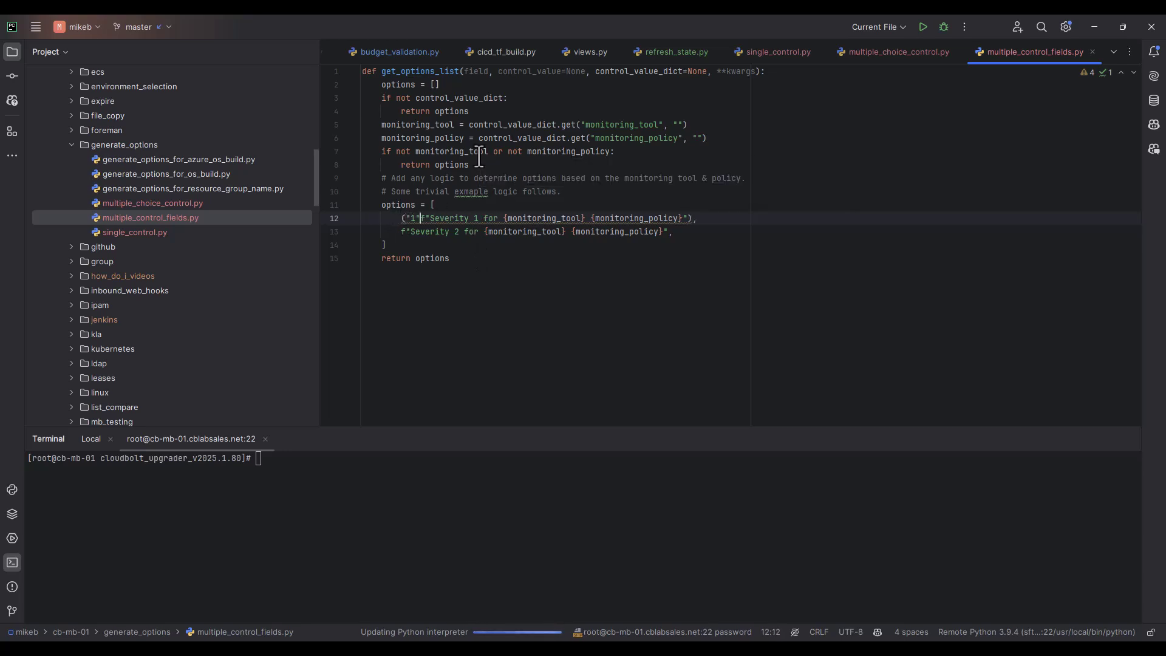
key(BackSpace)
text(,)
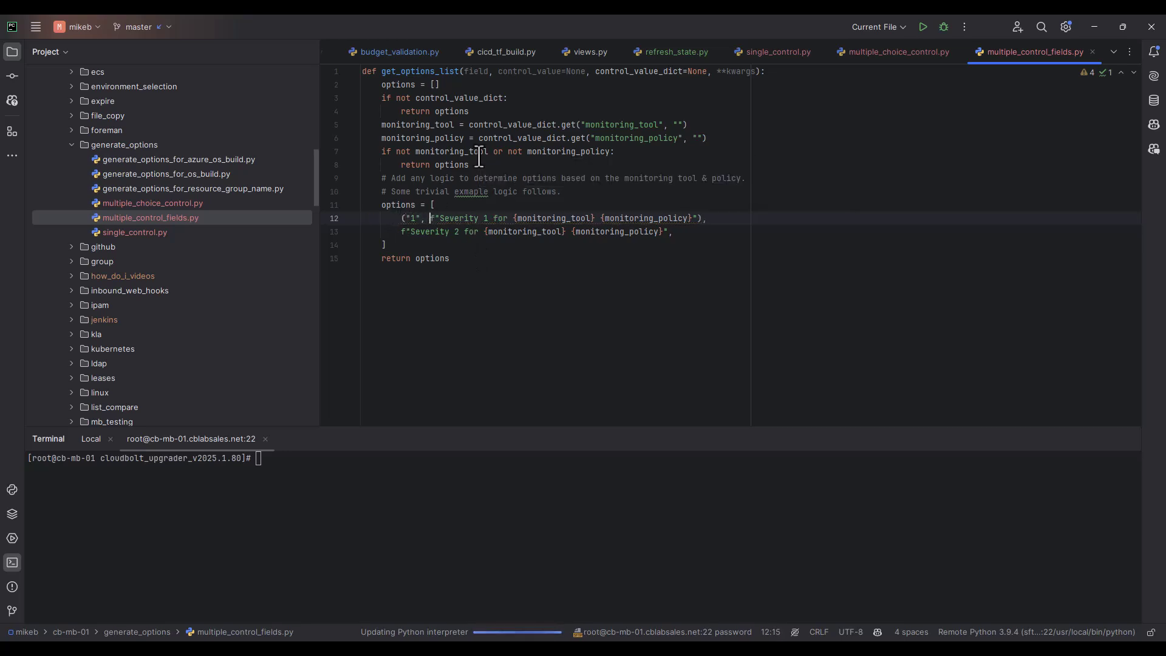
click(666, 232)
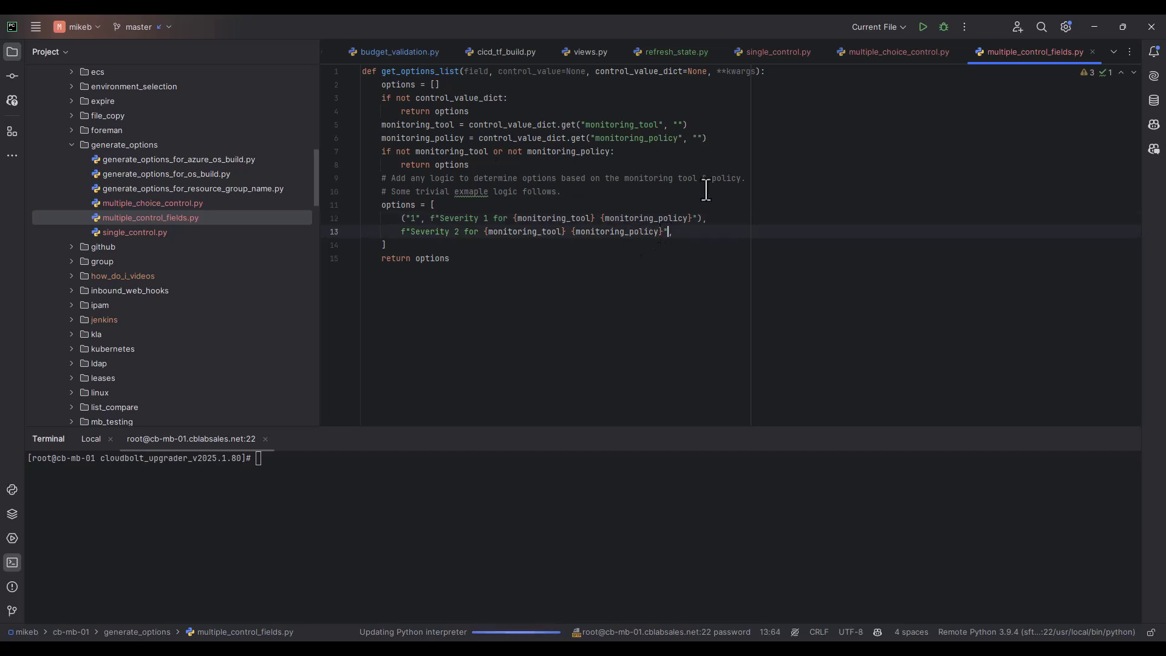
key(Home)
text(("2",)
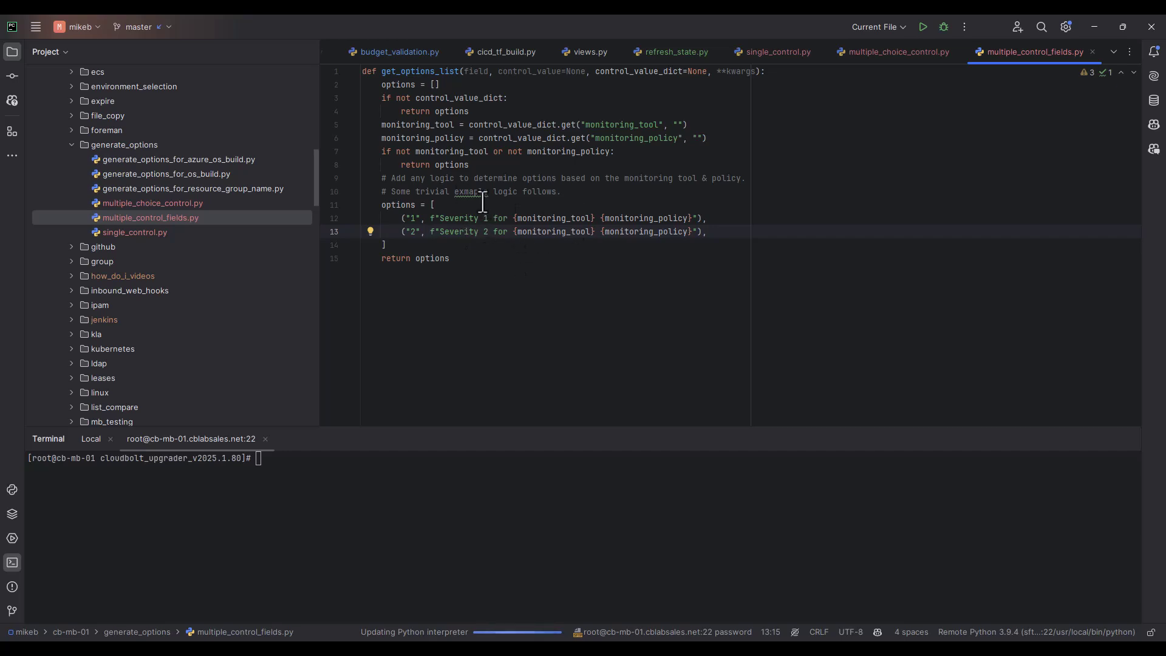
Step: Duplicate the Severity 1 tuple as a new first entry of the options list
drag(703, 218, 402, 223)
key(ctrl+c)
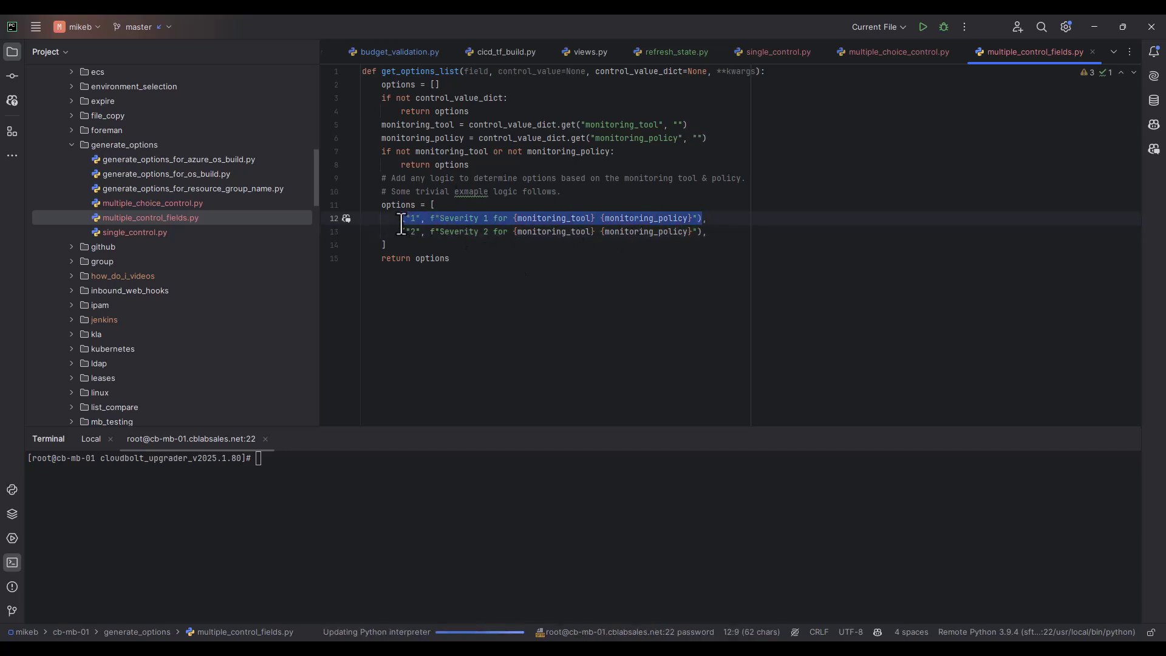
click(469, 205)
key(Return)
key(ctrl+v)
text(,)
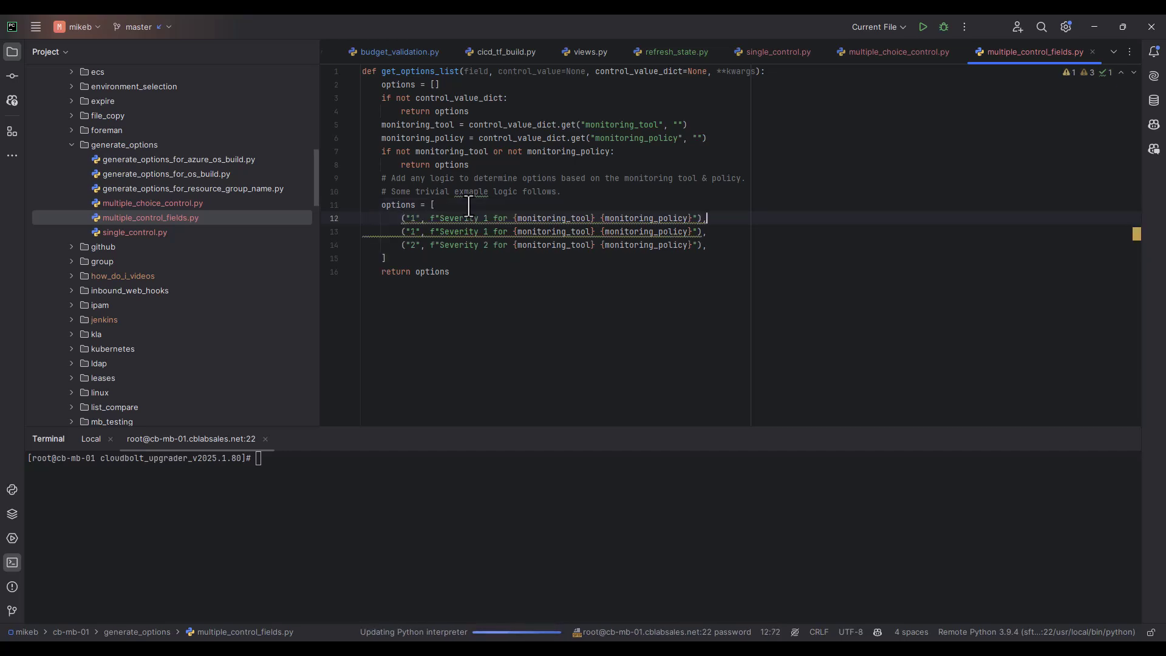
Step: Replace the first option's label with "------ Please select a Severity ------"
click(691, 219)
drag(690, 219, 436, 219)
text(Please se)
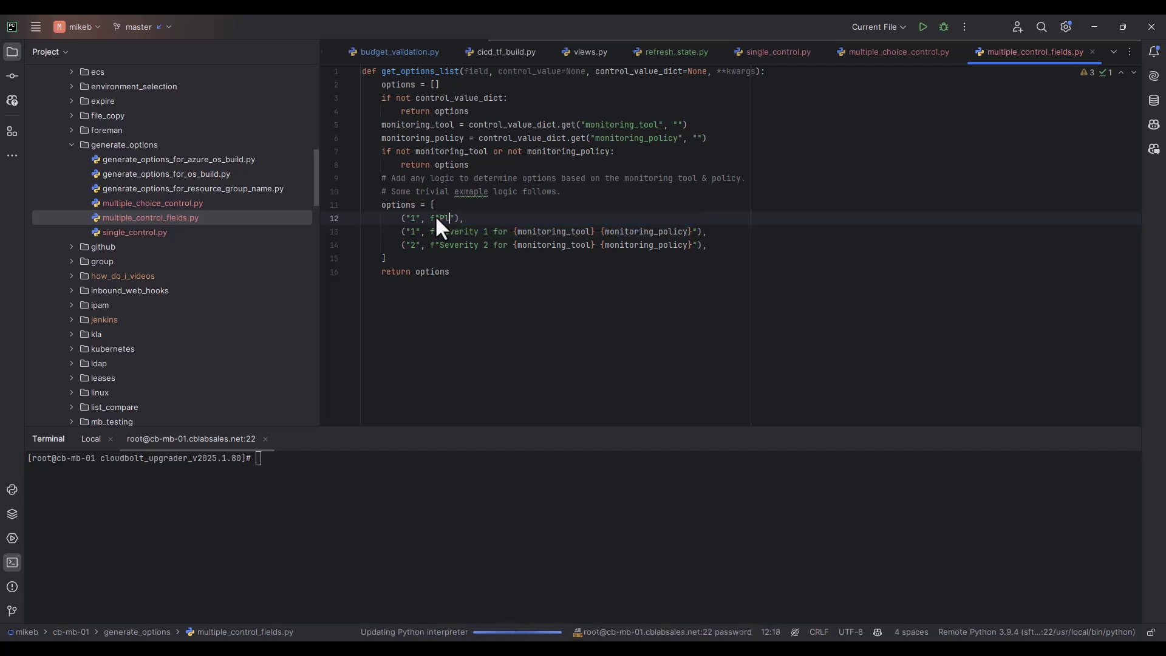
text(lect a Se)
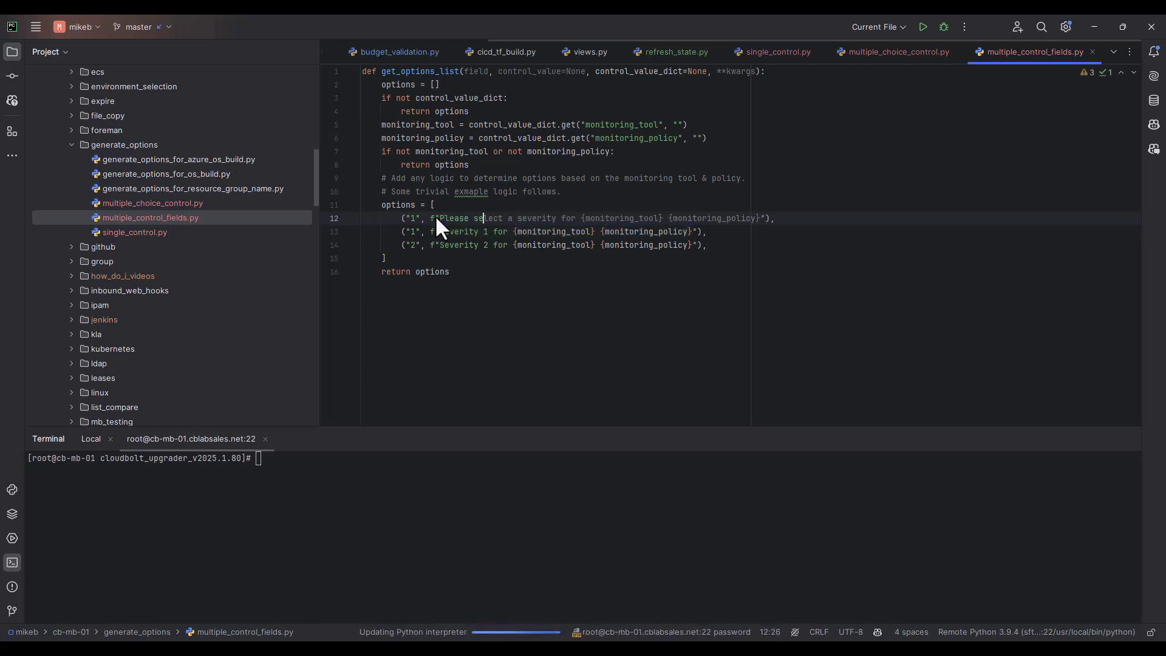
text(ver)
text(ty for)
key(BackSpace)
key(BackSpace)
key(BackSpace)
key(BackSpace)
text(--------------"),)
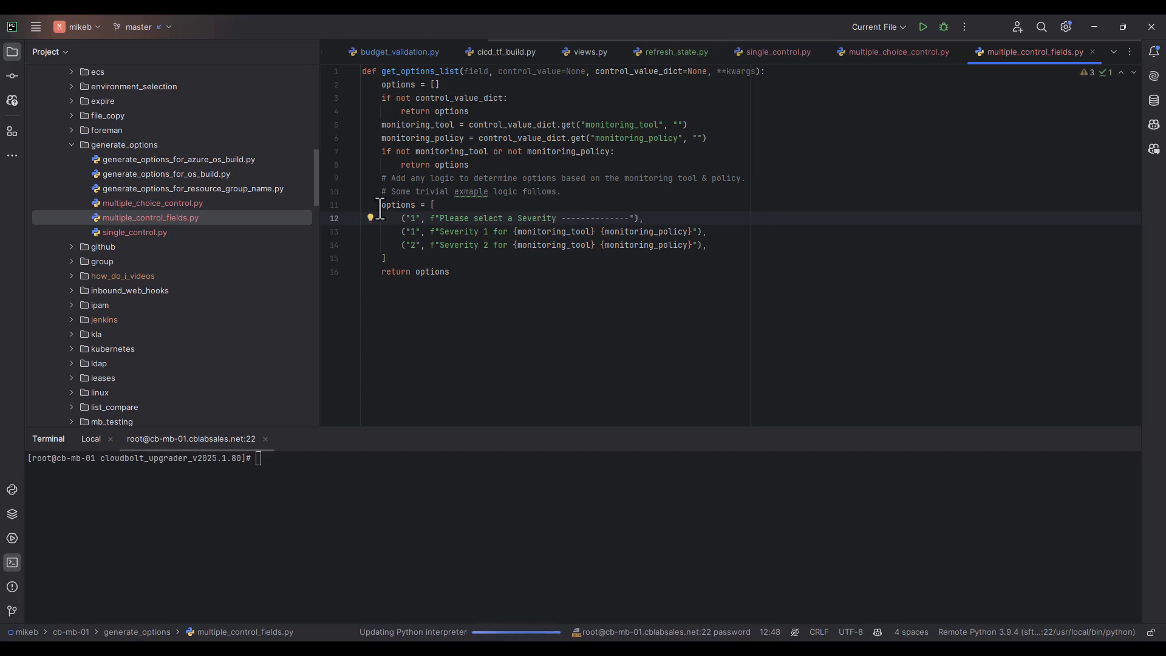
click(441, 220)
text(------)
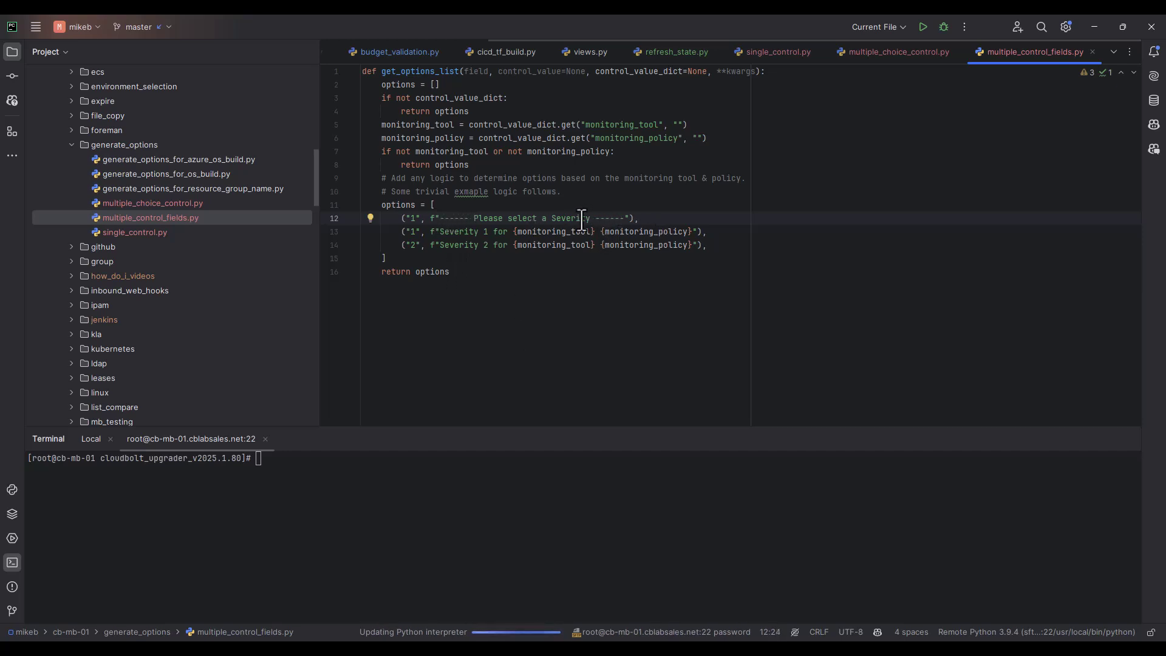
click(517, 231)
text(cpo_)
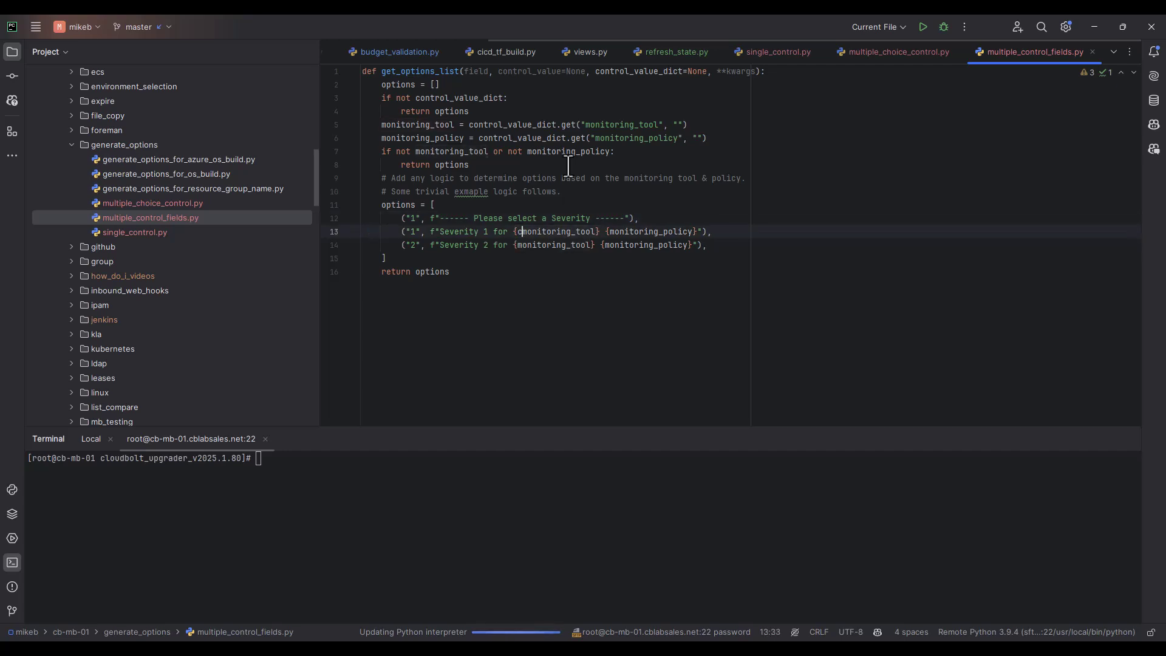
click(517, 232)
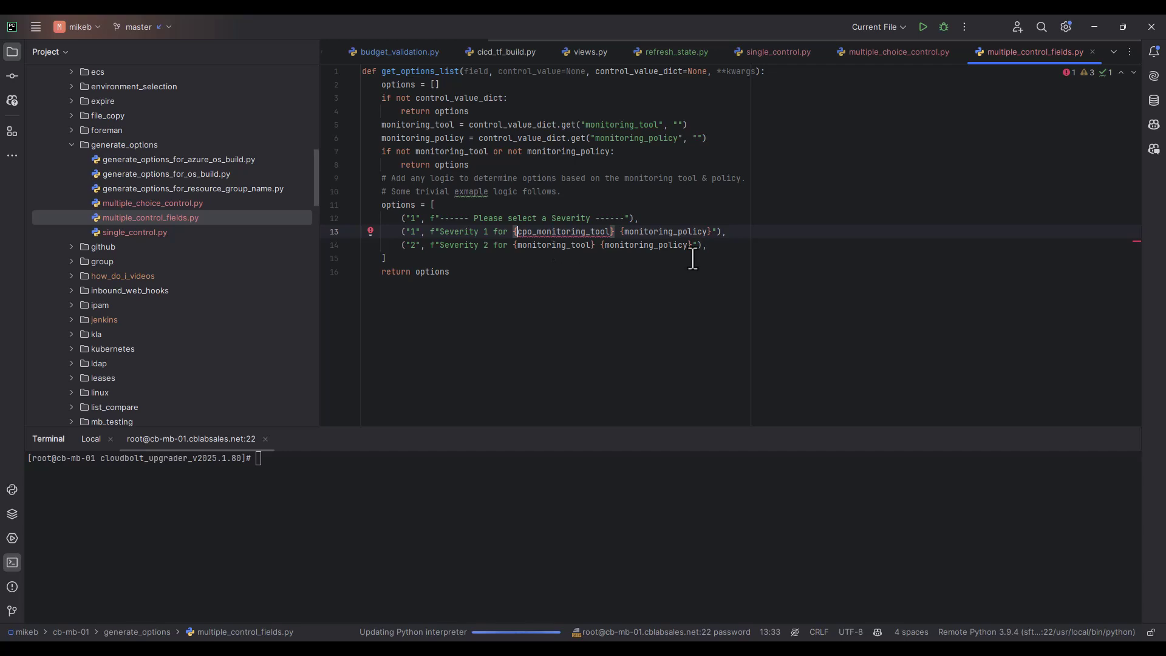
key(Delete)
key(Delete)
key(Delete)
key(Delete)
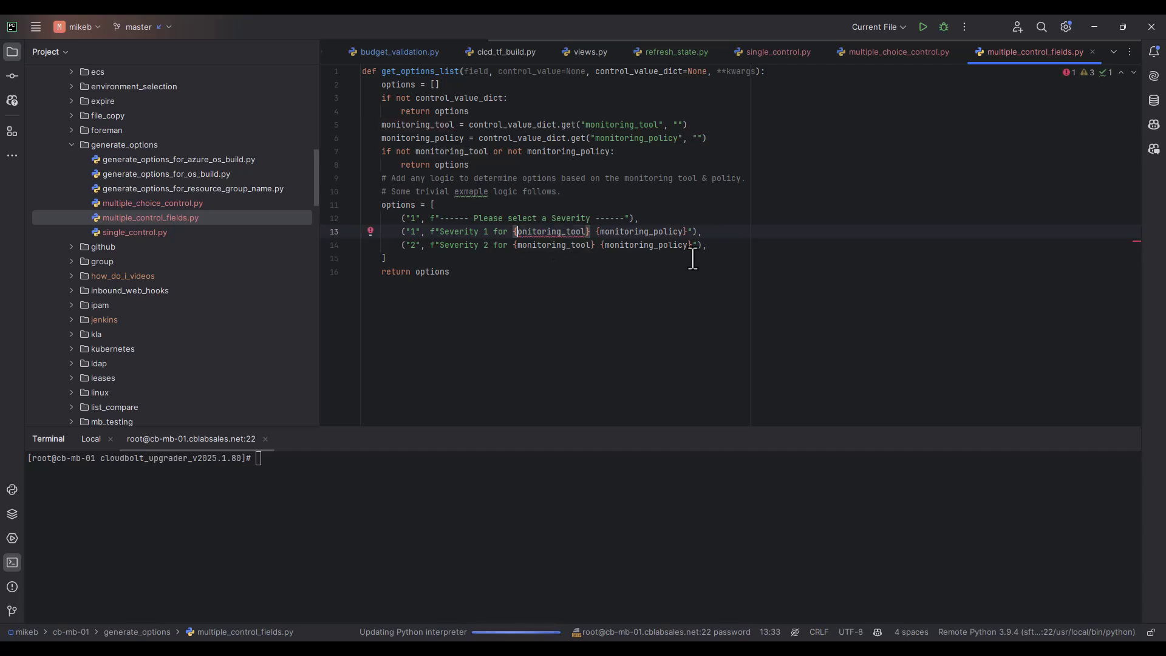
text(m)
Step: Prefix the monitoring_tool and monitoring_policy keys in the control_value_dict lookups with gpo_
click(584, 128)
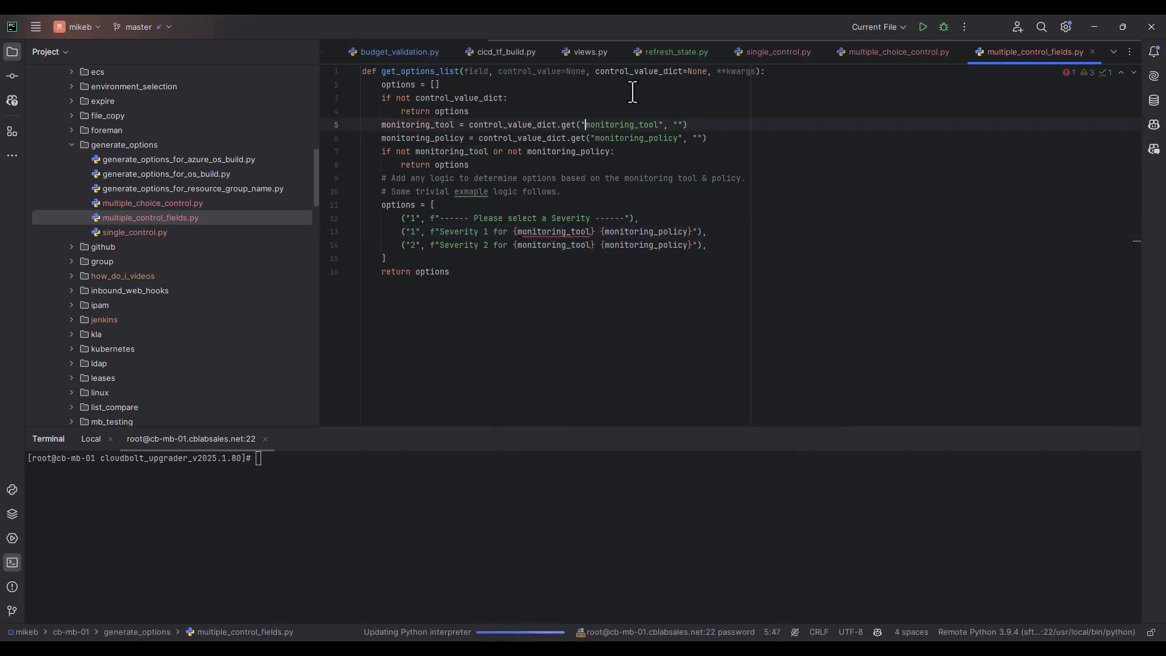
text(gpo)
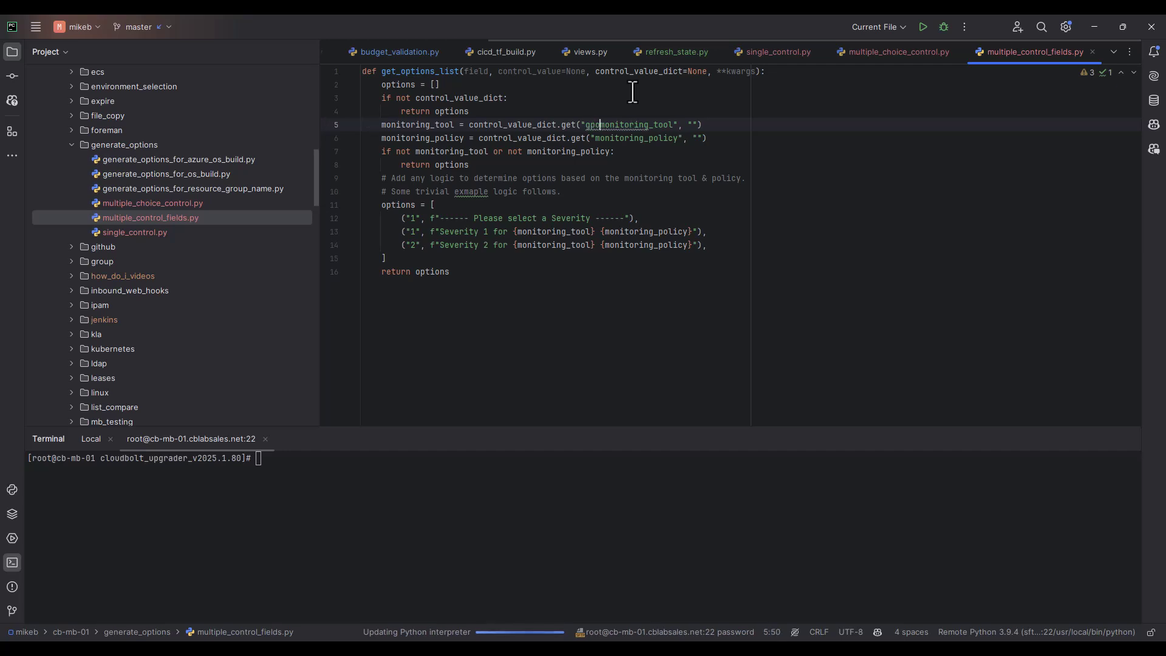
text(_)
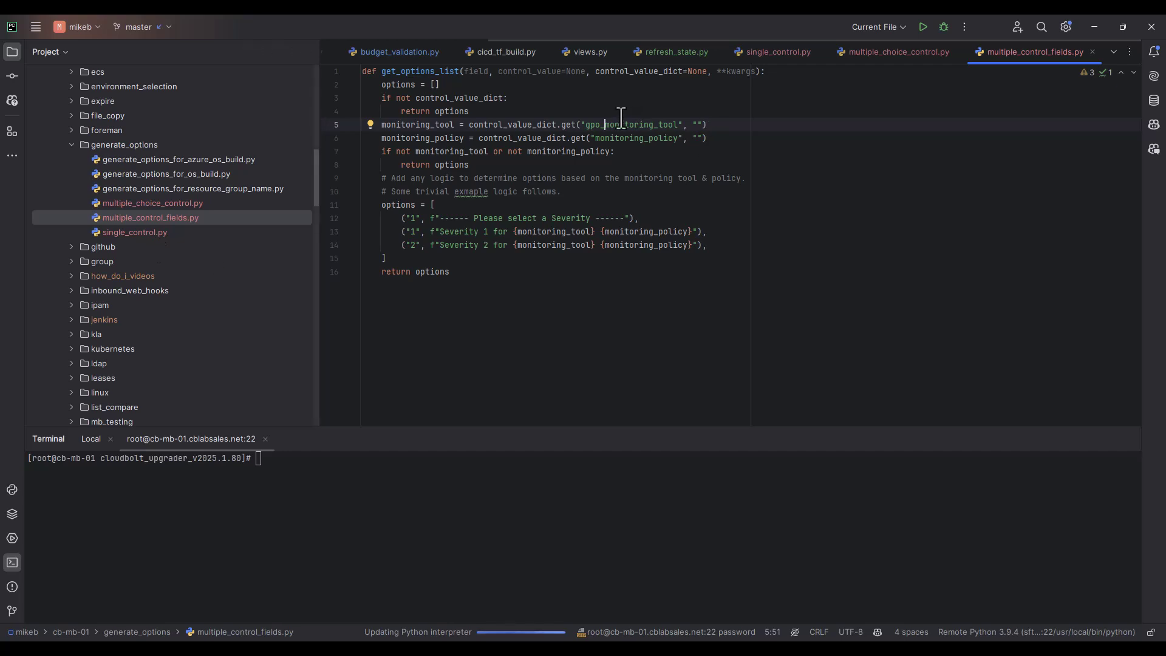
drag(605, 124, 586, 124)
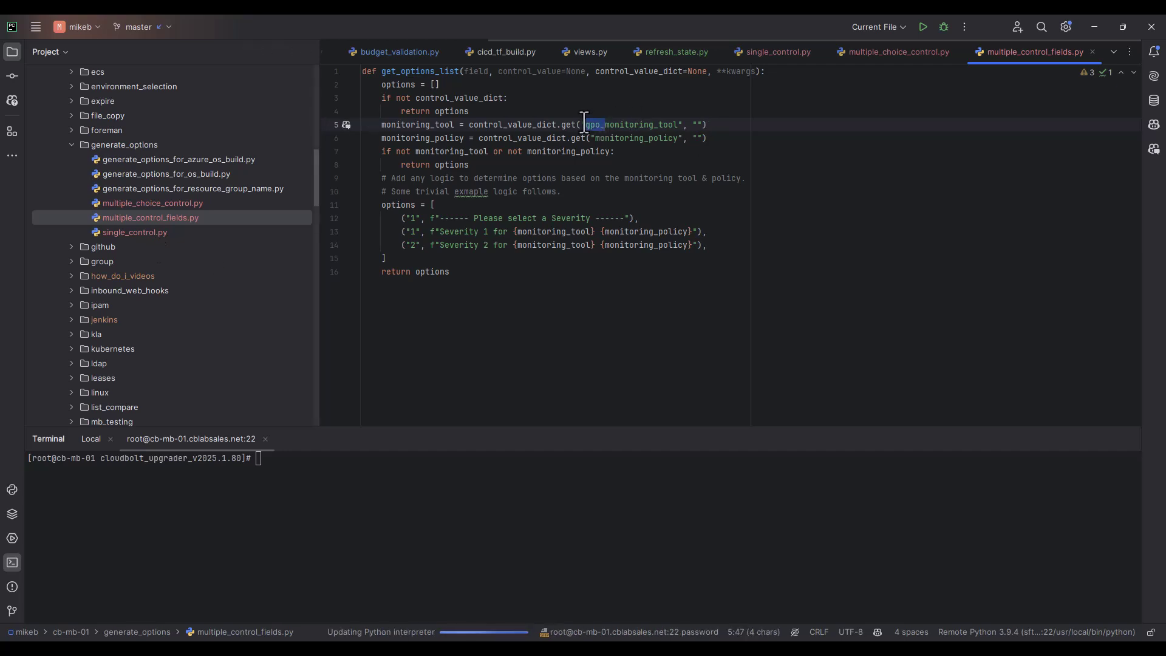
key(ctrl+c)
click(597, 138)
key(ctrl+v)
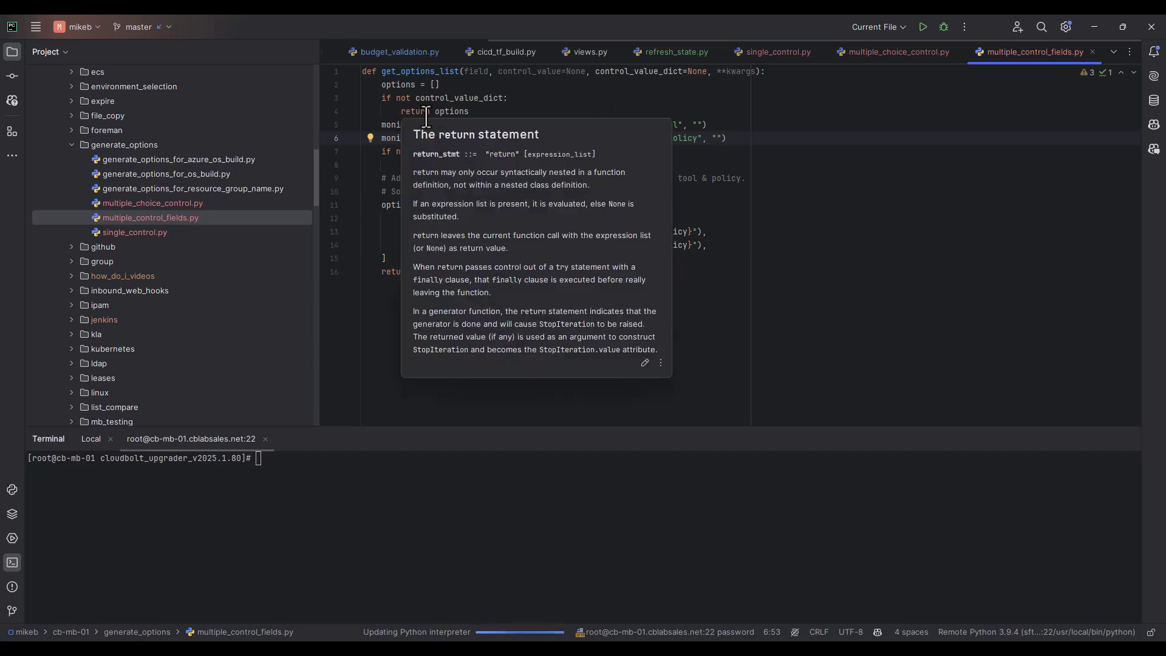
Step: Change the value of the "Please select a Severity" option to an empty string
click(796, 205)
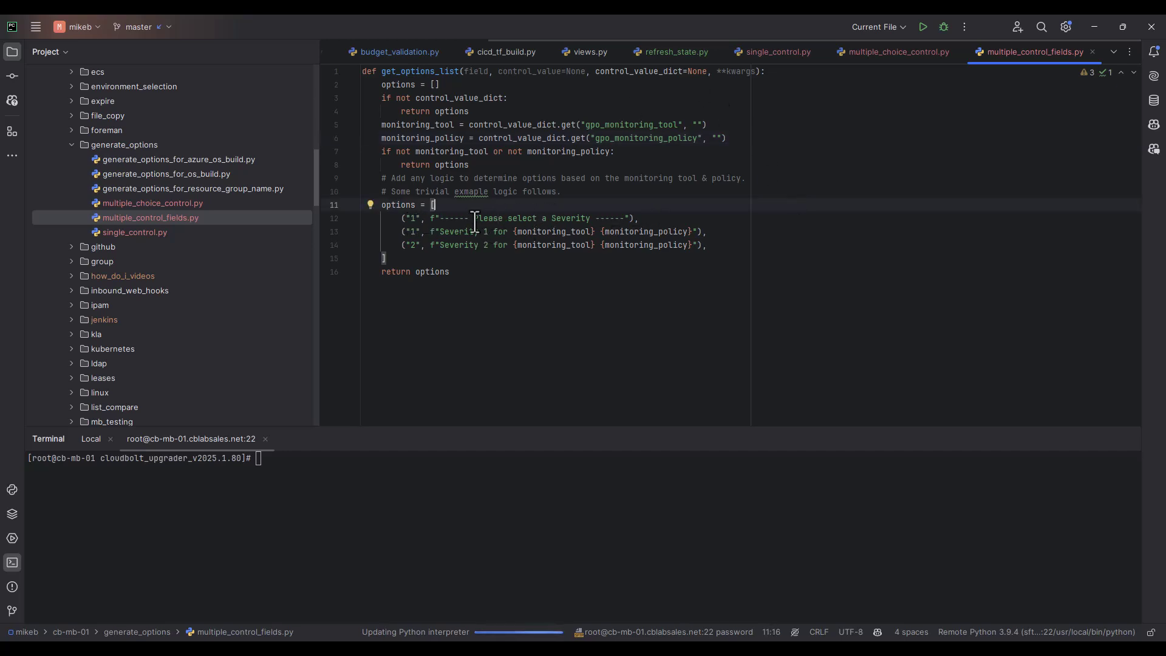
click(415, 218)
key(BackSpace)
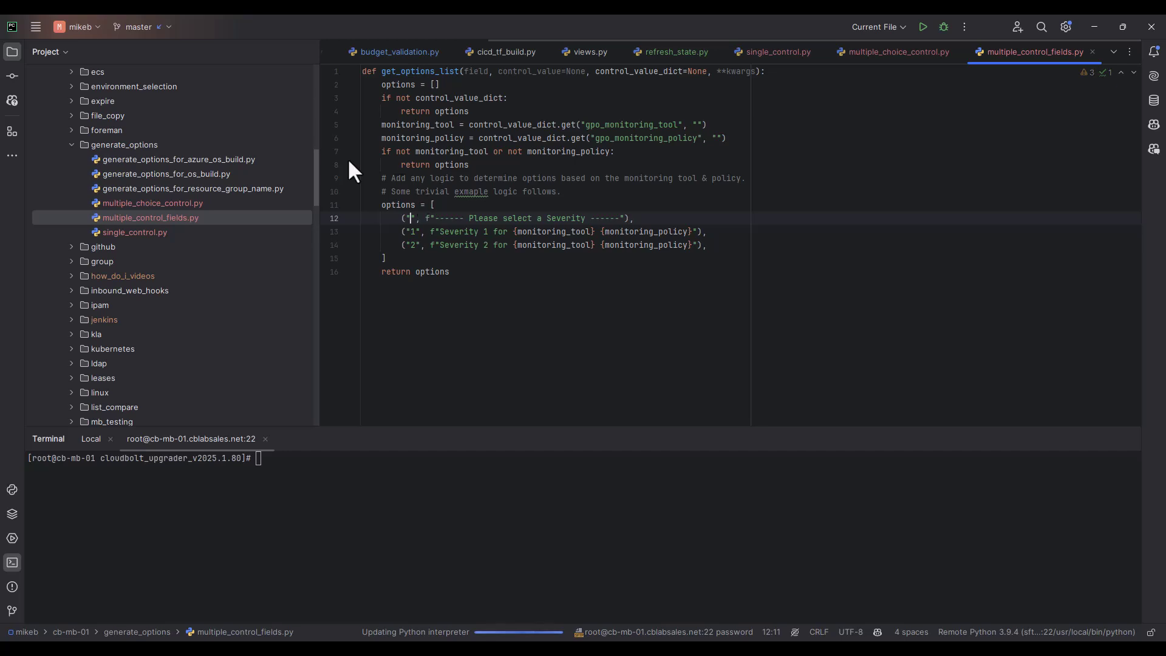
click(512, 218)
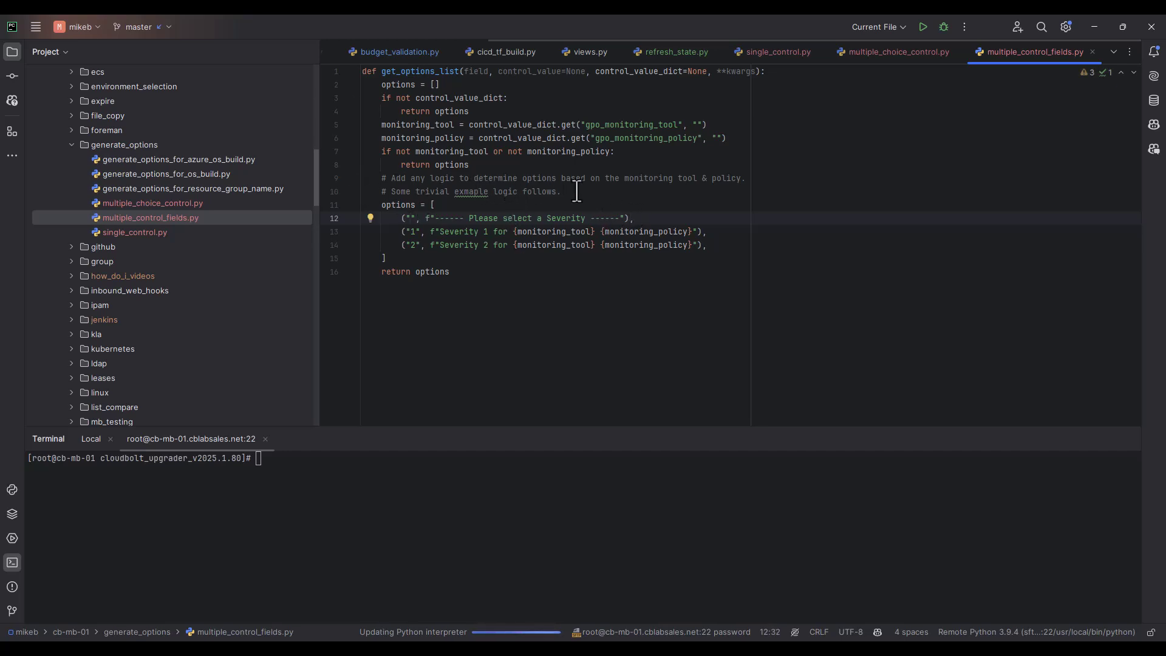
Step: Replace the return value of the missing control_value_dict check with [("", f"------ Please select a Severity ------")]
click(500, 165)
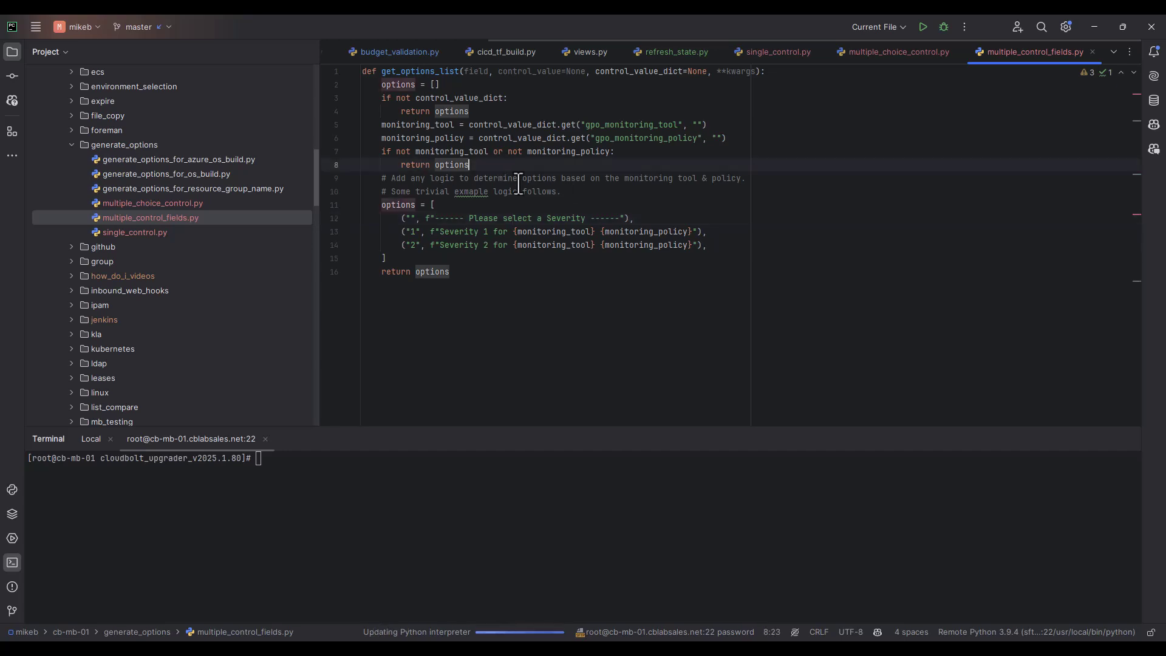
drag(630, 217, 402, 220)
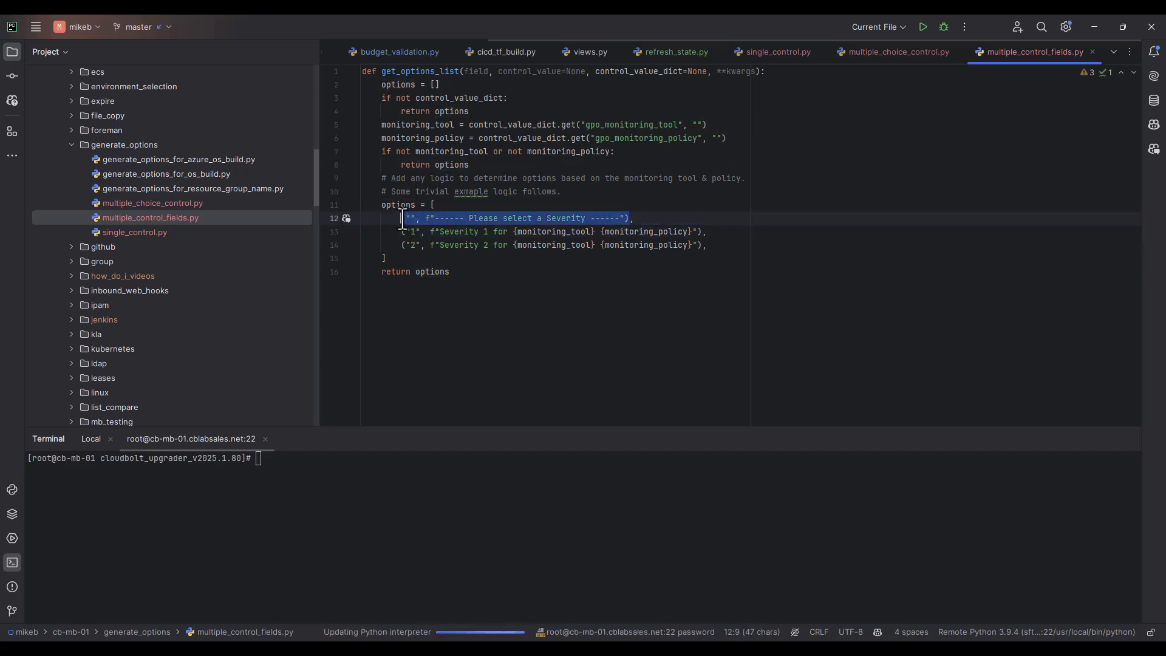
click(497, 164)
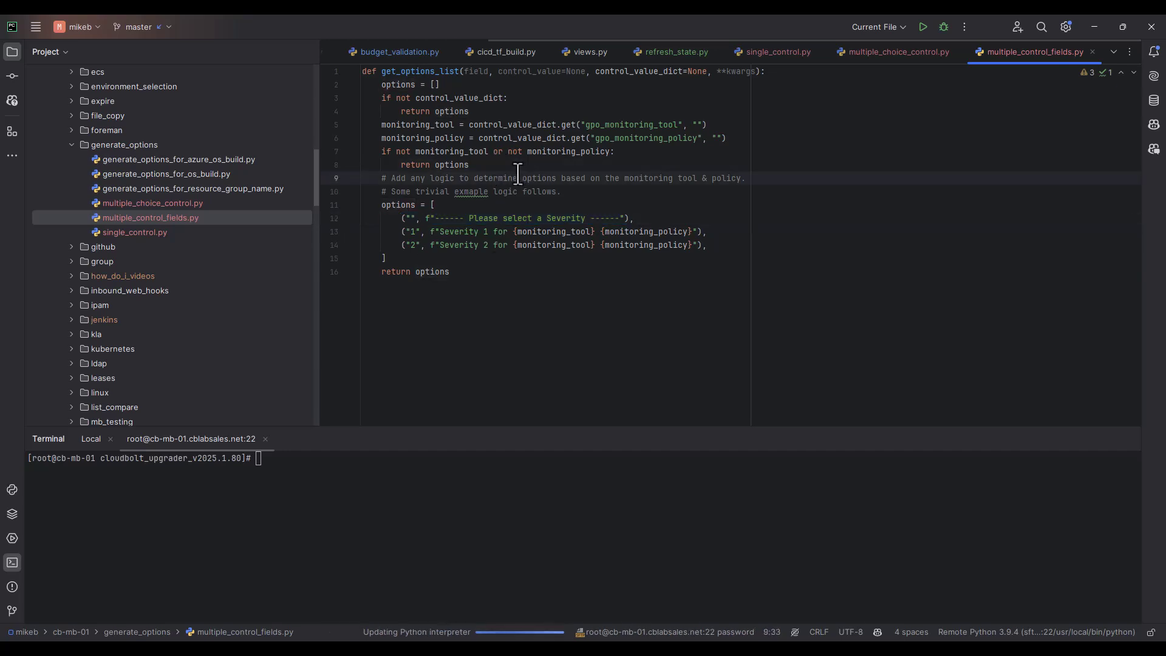
click(483, 112)
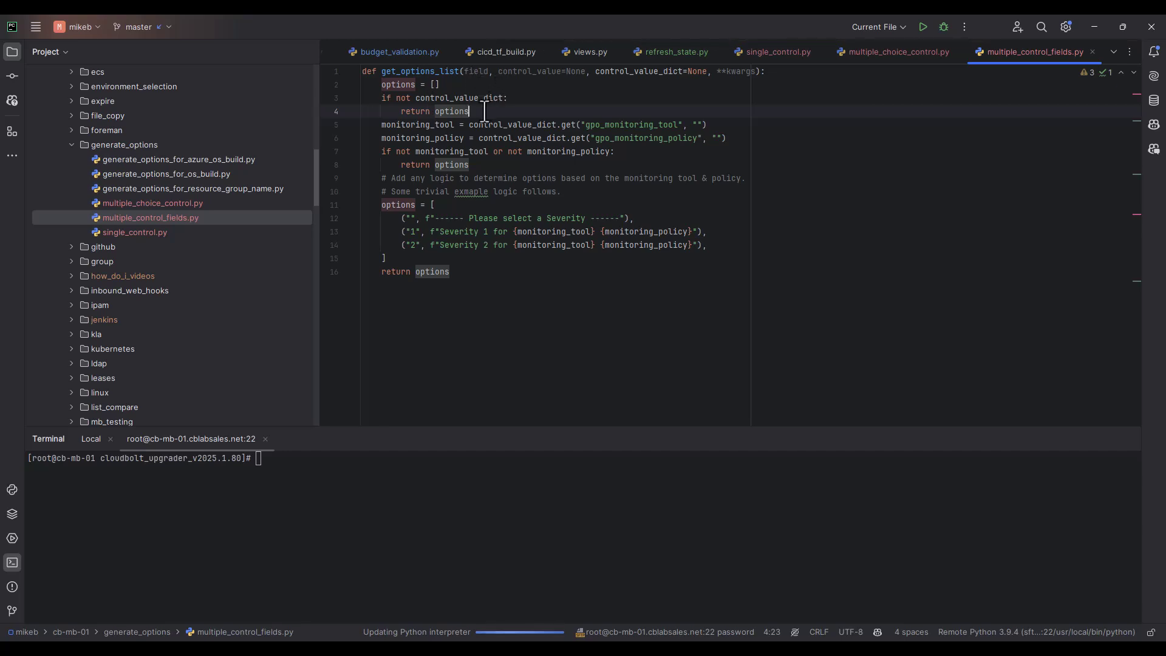
key(BackSpace)
key(BackSpace)
key(BackSpace)
key(BackSpace)
key(BackSpace)
key(BackSpace)
key(BackSpace)
key(BackSpace)
key(BackSpace)
key(BackSpace)
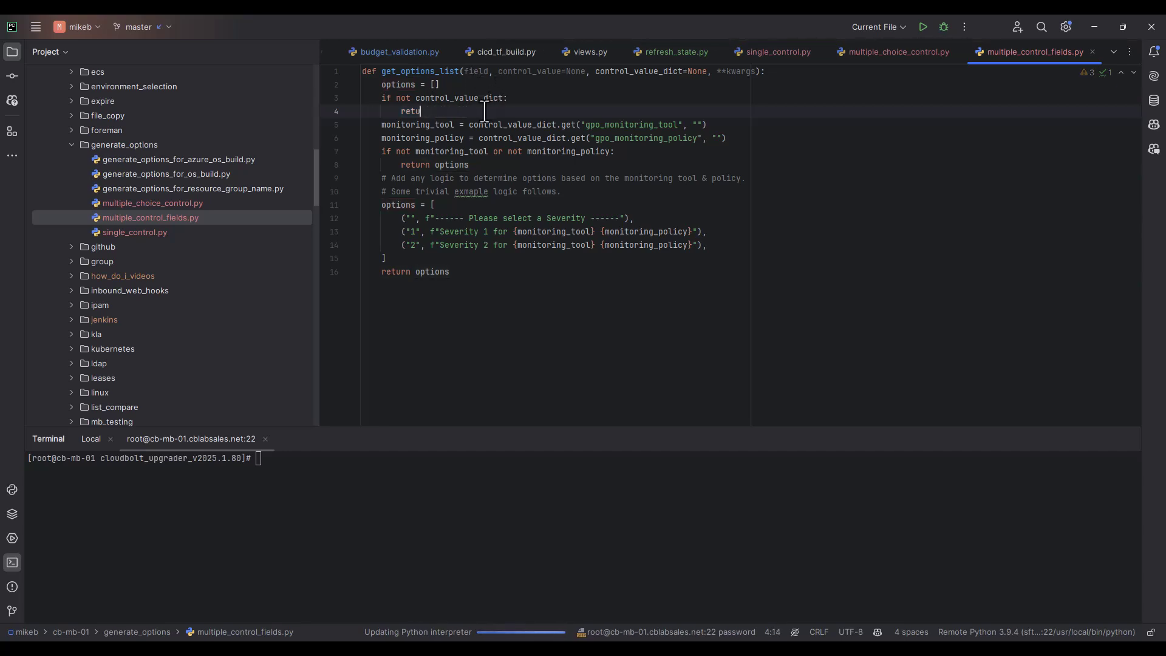
text(re)
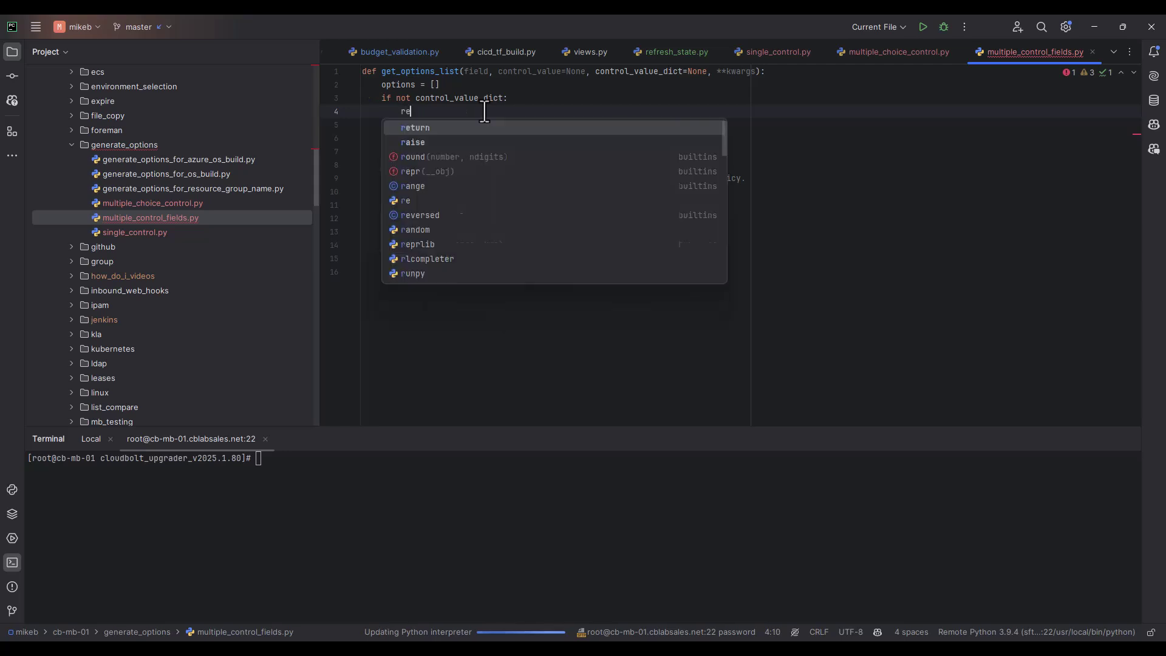
text(turn [)
key(Tab)
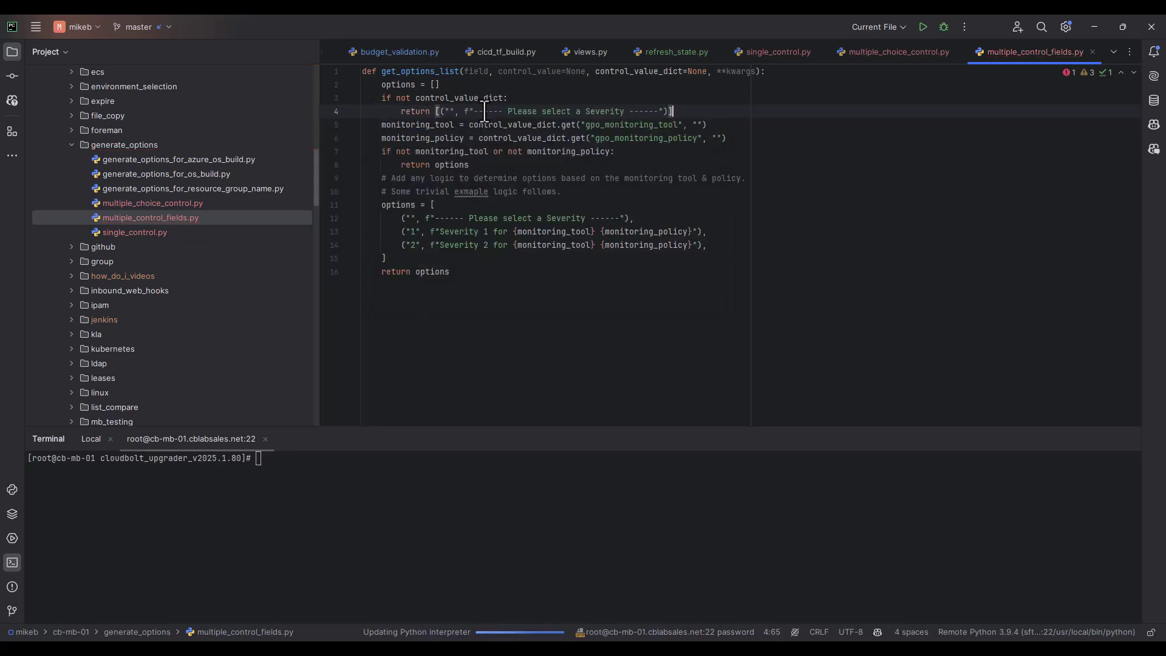
Step: Change the label in the control_value_dict check's return value to "------ Please select a Monitoring Tool and Policy ------"
click(567, 109)
click(622, 111)
key(BackSpace)
key(BackSpace)
key(BackSpace)
key(BackSpace)
key(BackSpace)
key(BackSpace)
key(BackSpace)
key(BackSpace)
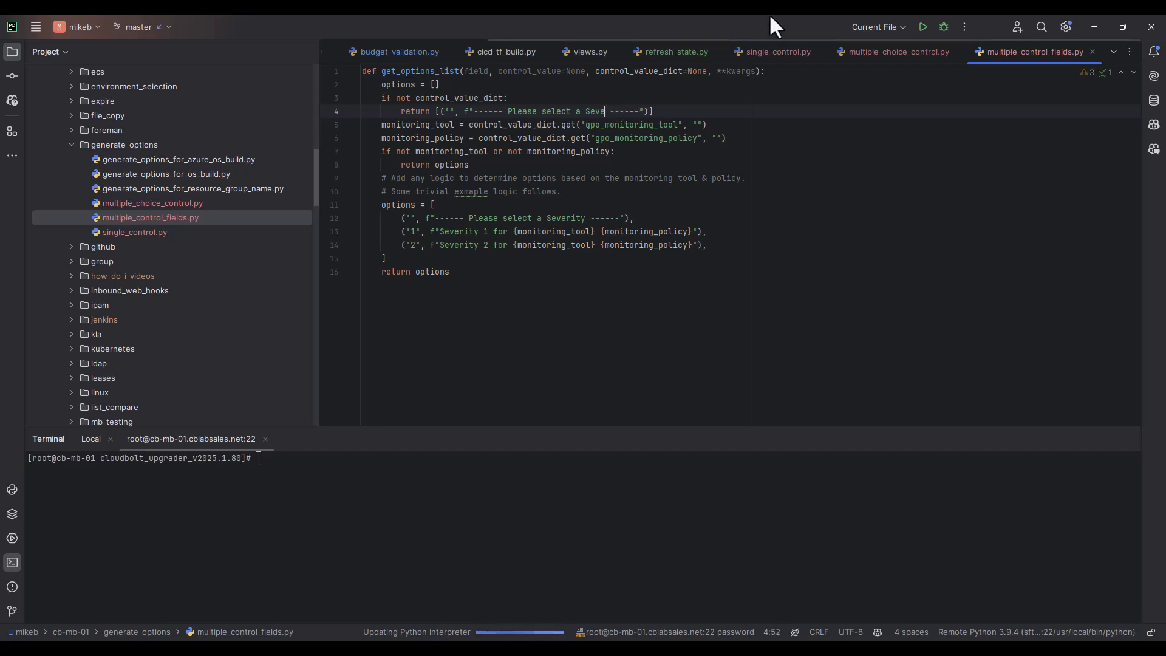
text(Monitoring Tool and Policy)
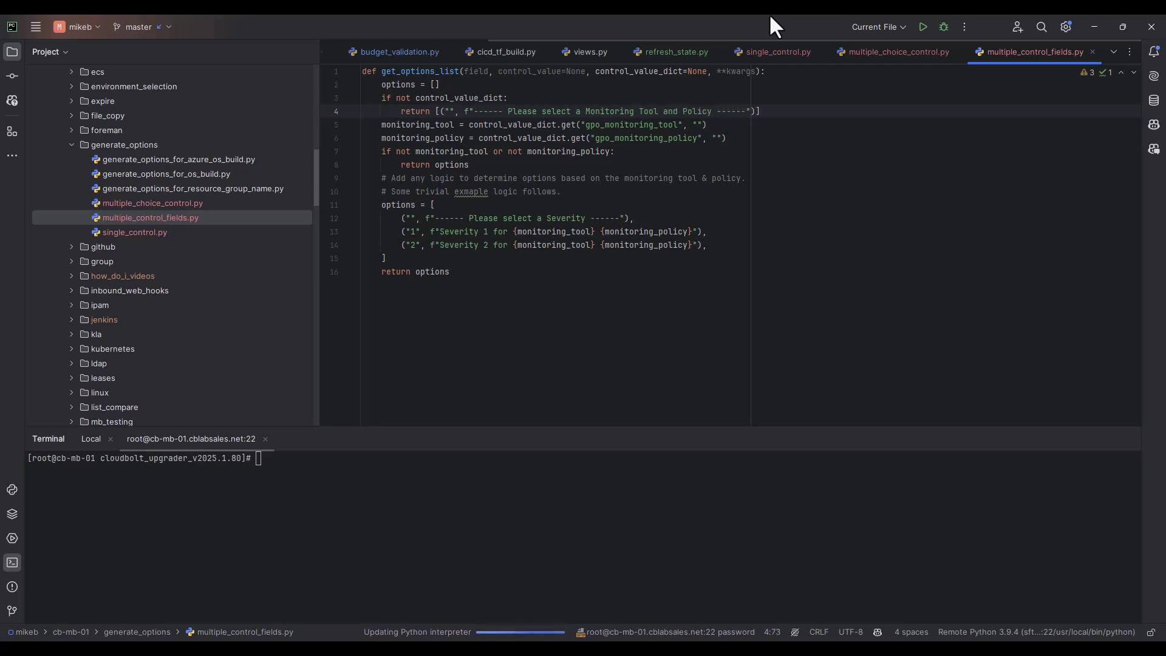
Step: Split the control_value_dict check's return list over three lines, with the tuple indented on its own line
click(440, 111)
key(Return)
key(End)
key(Left)
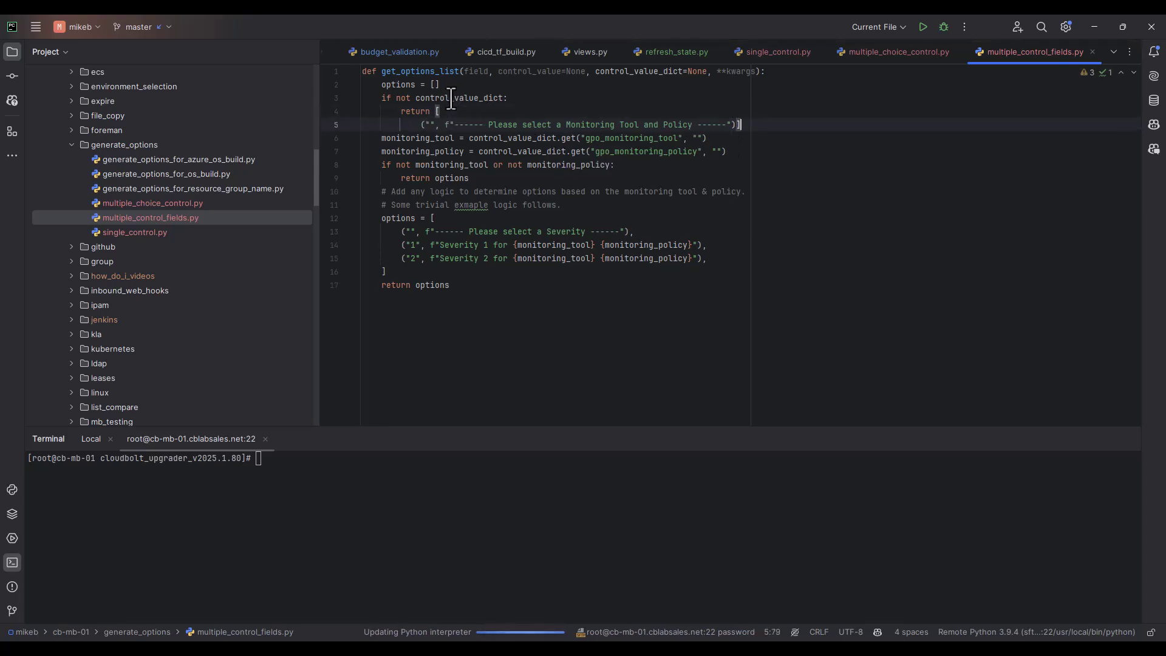
key(Return)
click(528, 119)
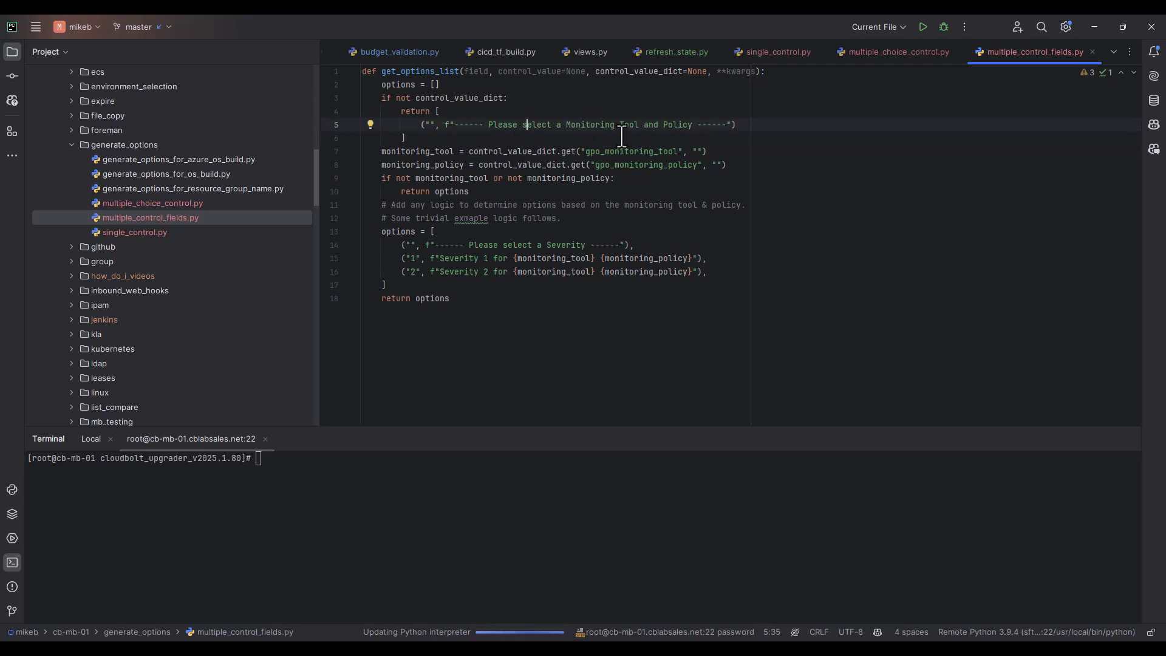
Step: Split the combined check into "if not monitoring_tool" and a separate "if not monitoring_policy:" line below its return statement
click(483, 191)
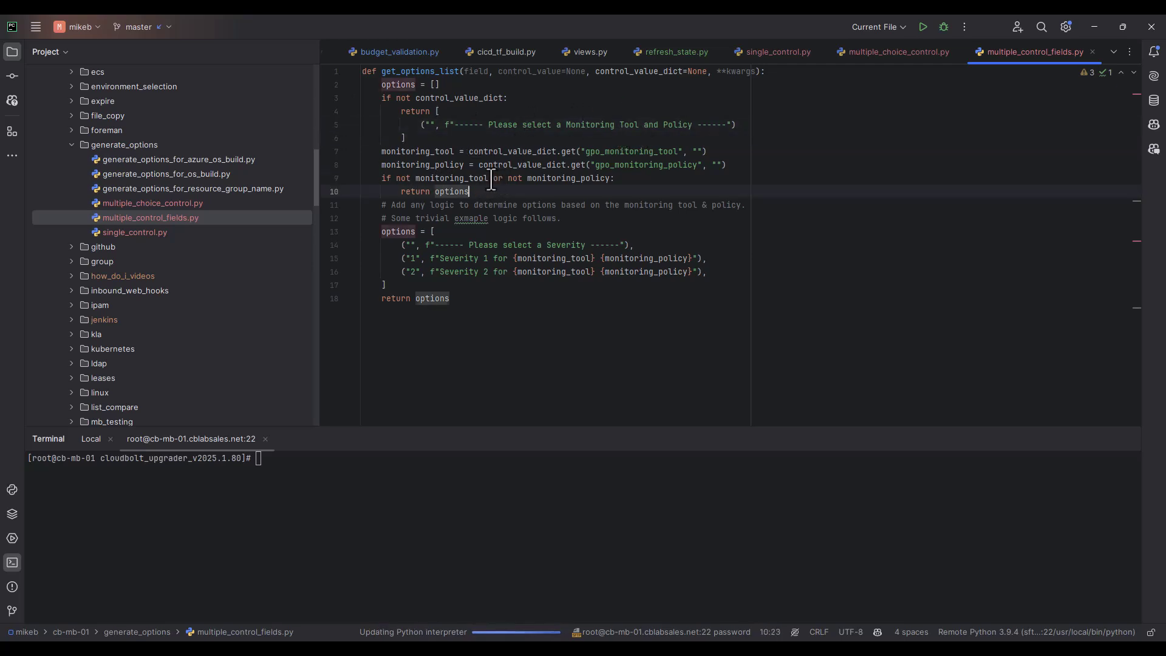
click(493, 177)
drag(615, 179, 487, 180)
key(ctrl+c)
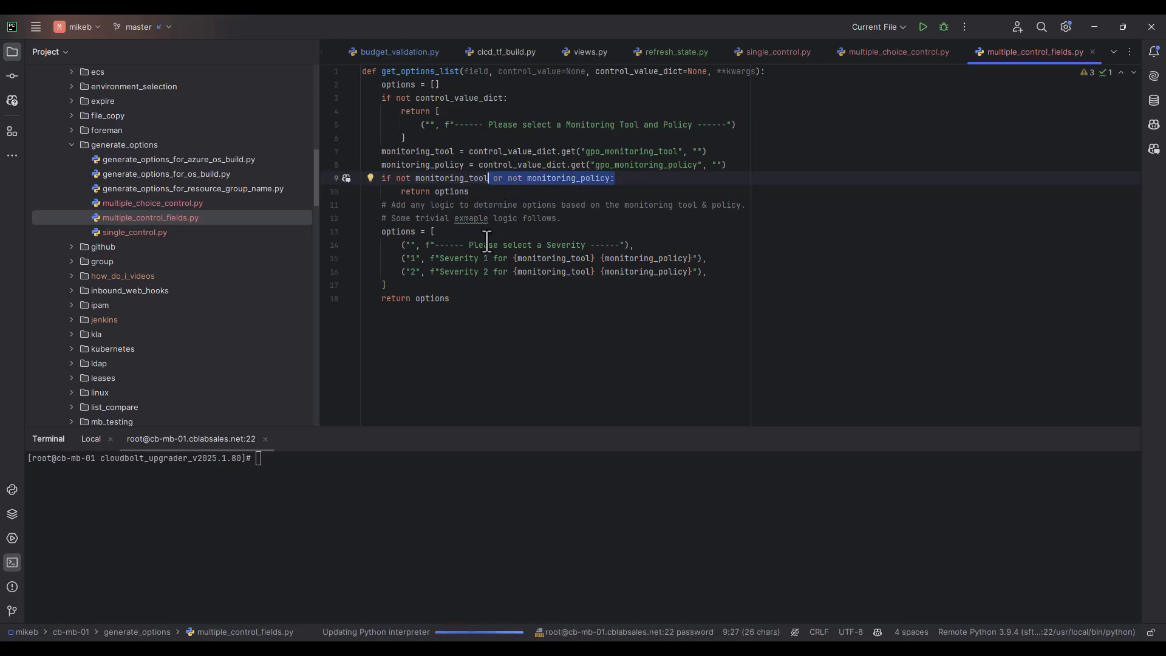
key(BackSpace)
click(506, 192)
key(Return)
key(ctrl+v)
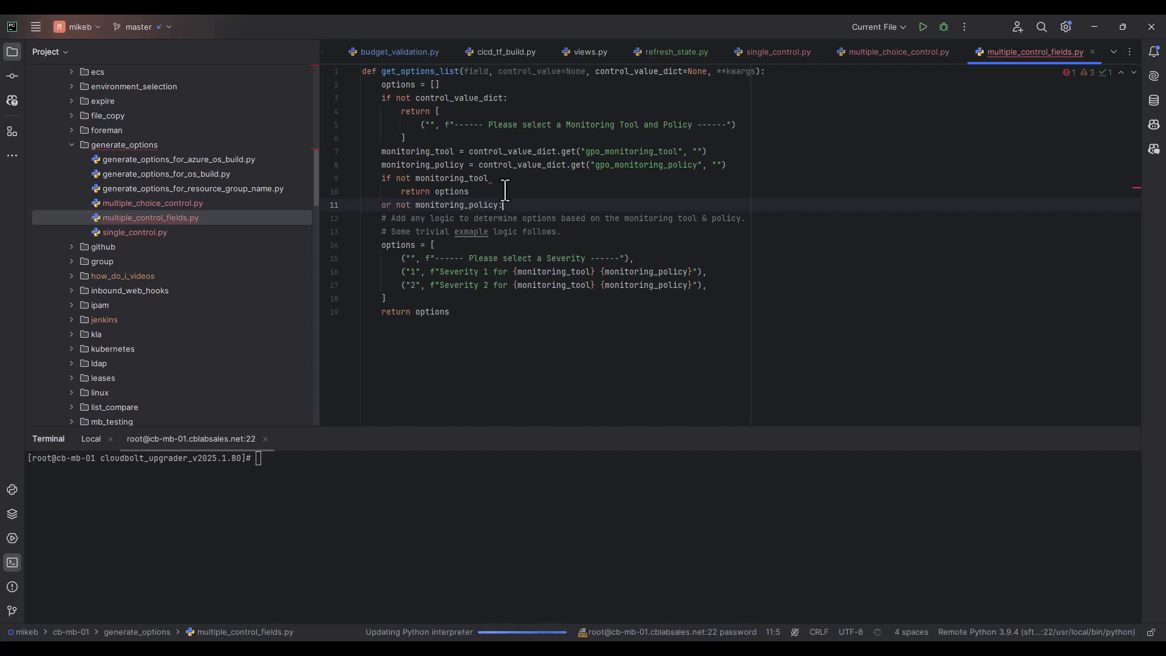
double_click(389, 205)
text(if)
click(574, 191)
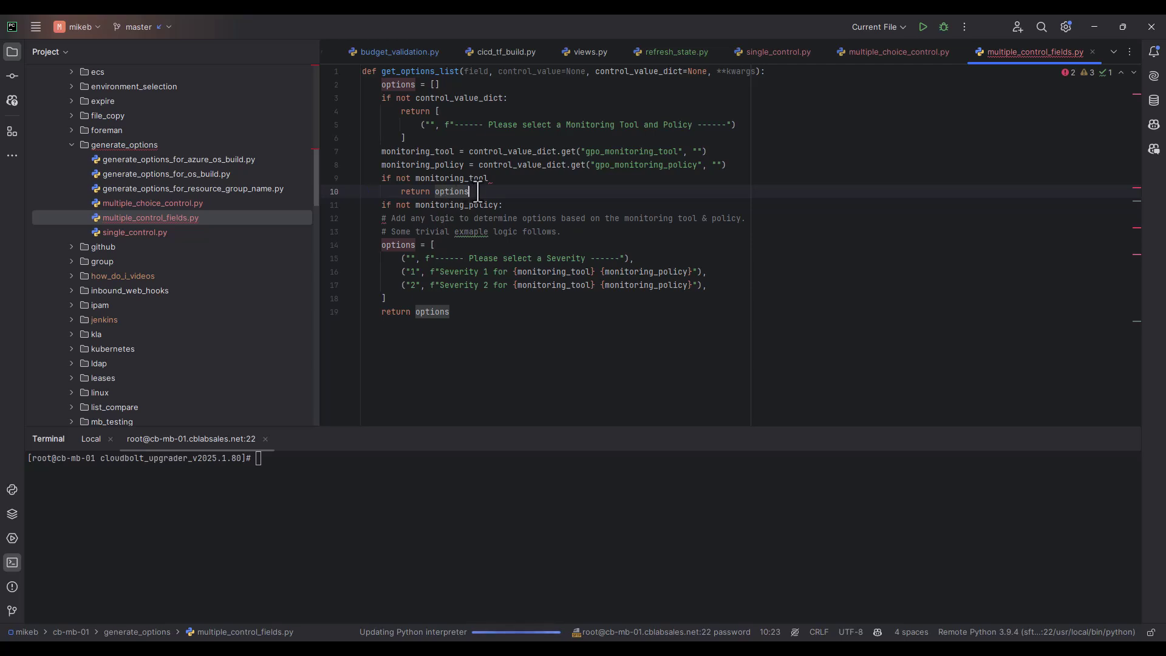
Step: Make the monitoring_tool check return a copy of the "Monitoring Tool and Policy" placeholder list, joined onto one line
click(740, 125)
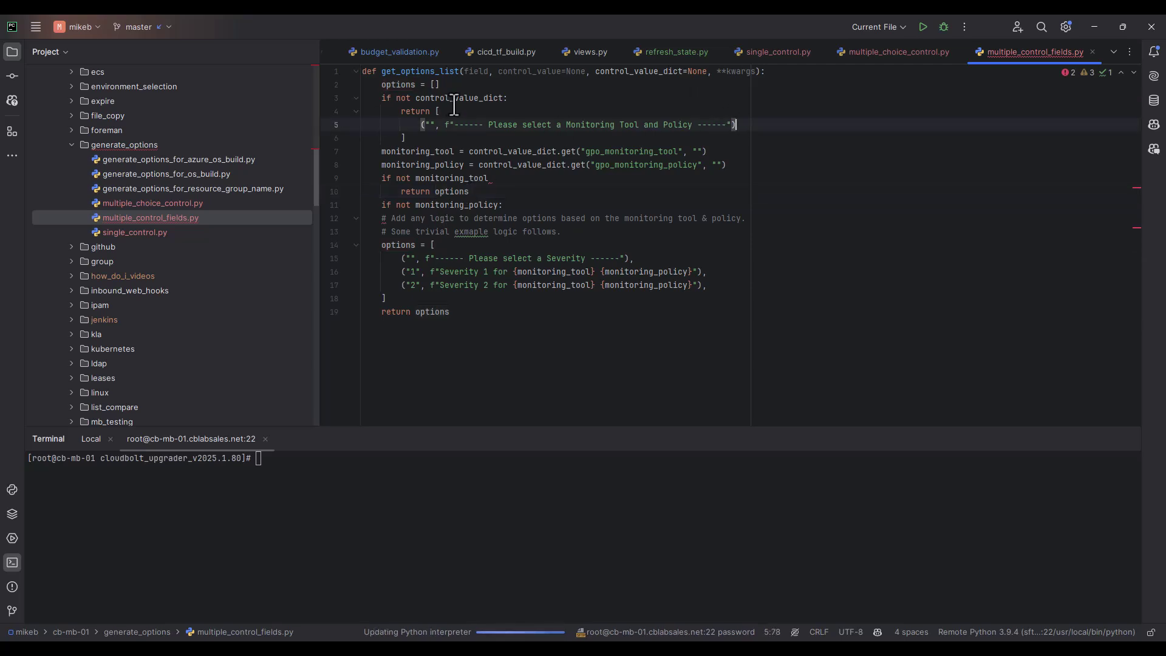
double_click(437, 111)
key(ctrl+c)
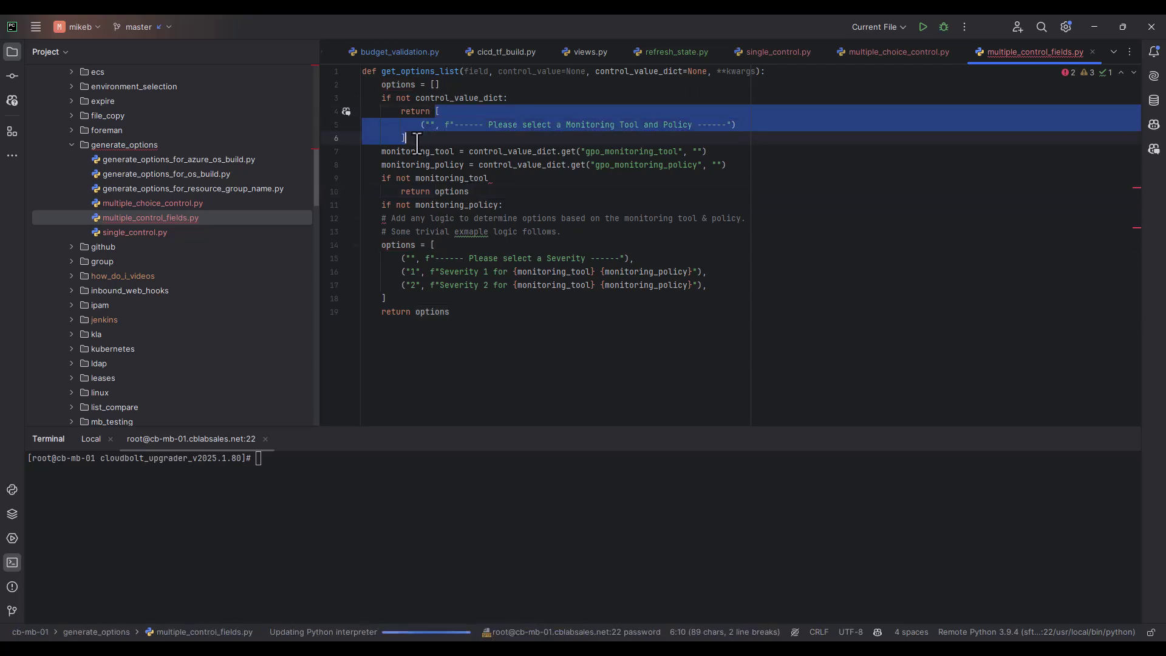
double_click(438, 191)
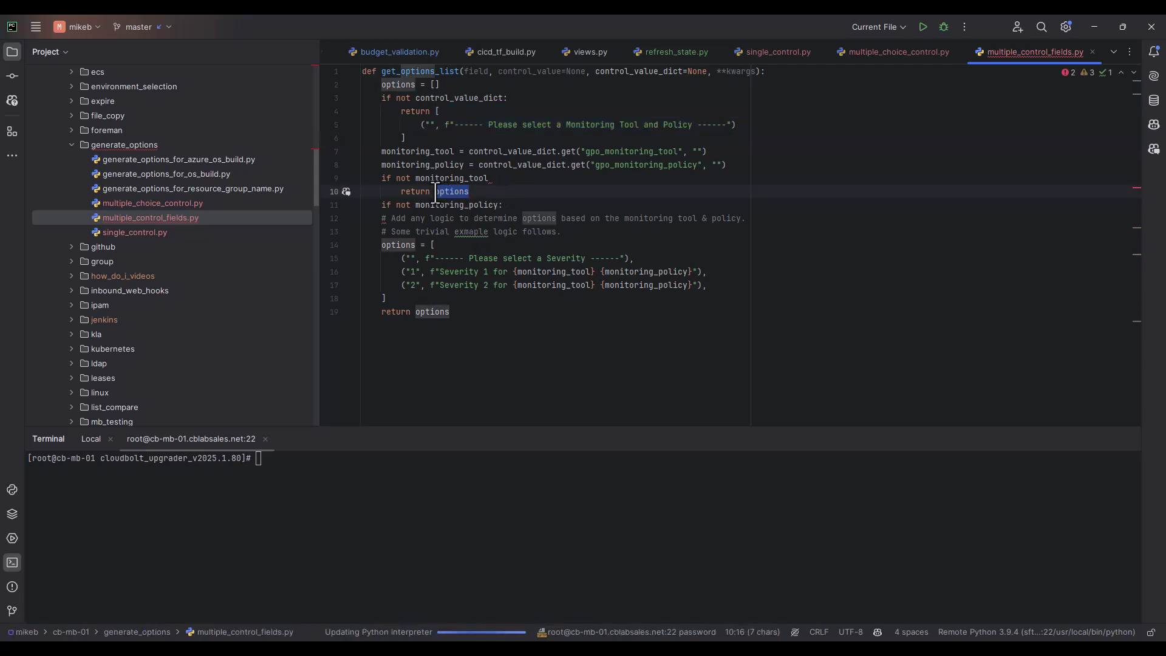
key(ctrl+v)
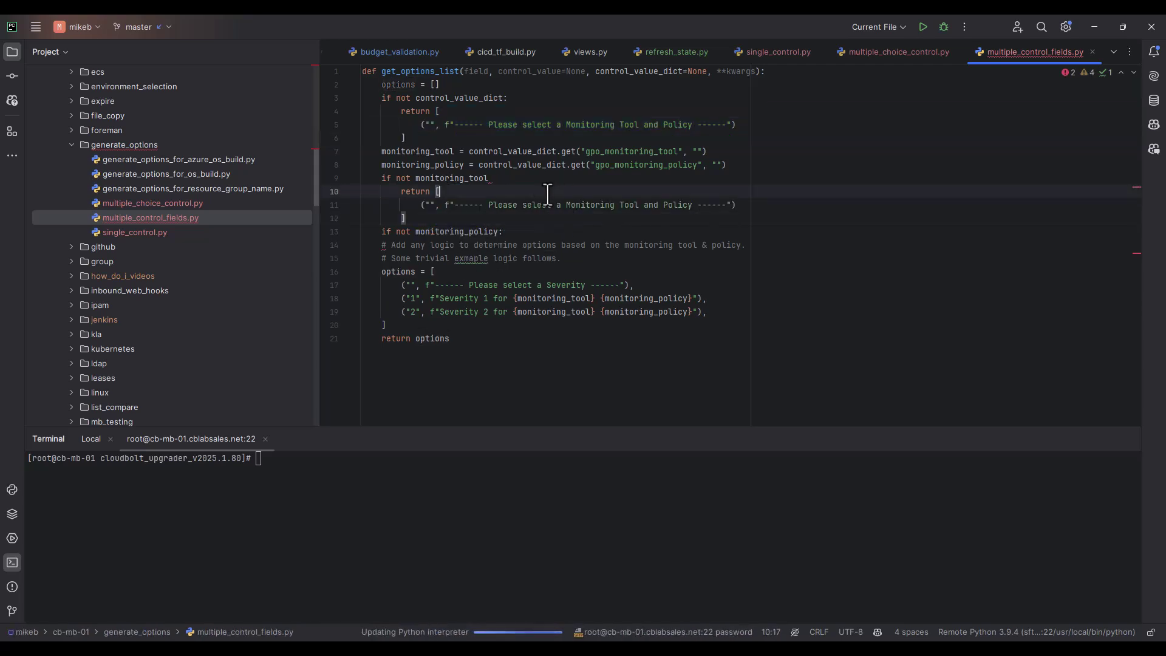
key(Delete)
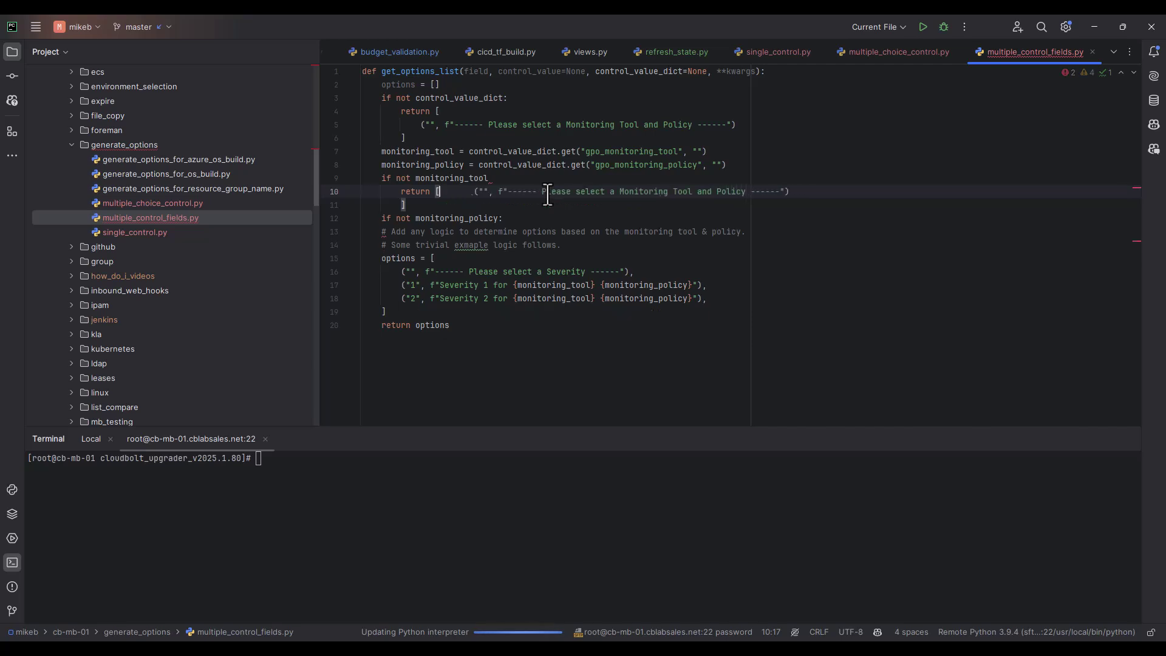
key(Delete)
key(Delete)
key(Delete)
key(End)
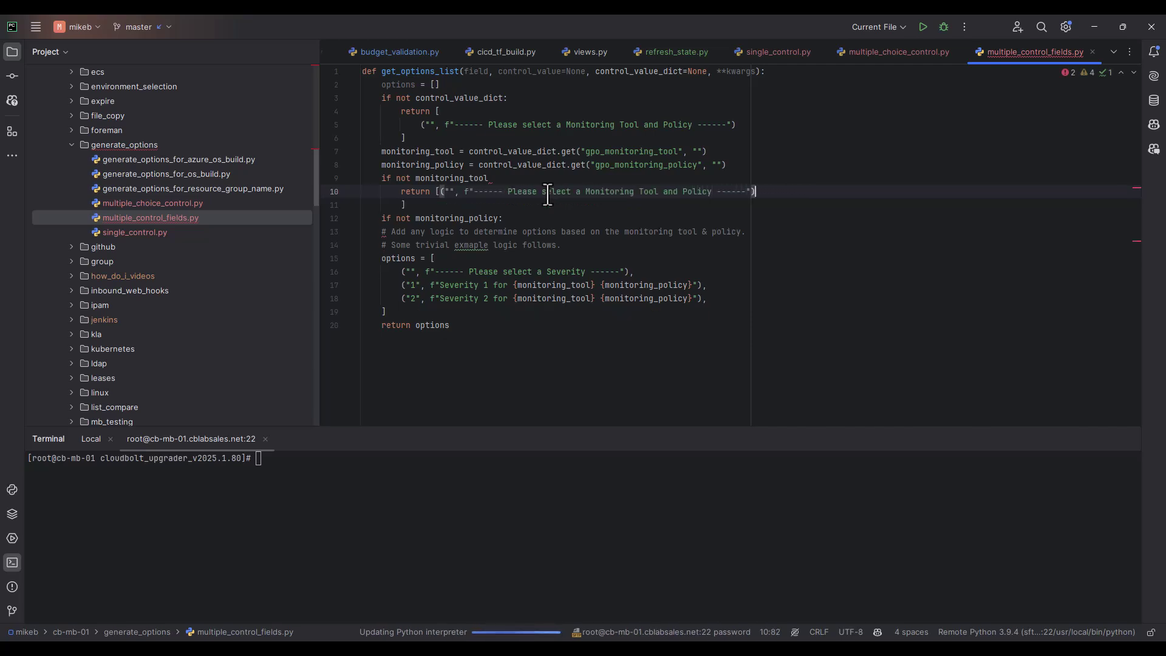
key(Delete)
Step: Shorten the label returned by the monitoring_tool check to "------ Please select a Monitoring Tool ------"
key(Left)
key(Left)
key(Left)
key(Left)
key(Left)
key(Left)
key(Left)
key(Left)
key(Left)
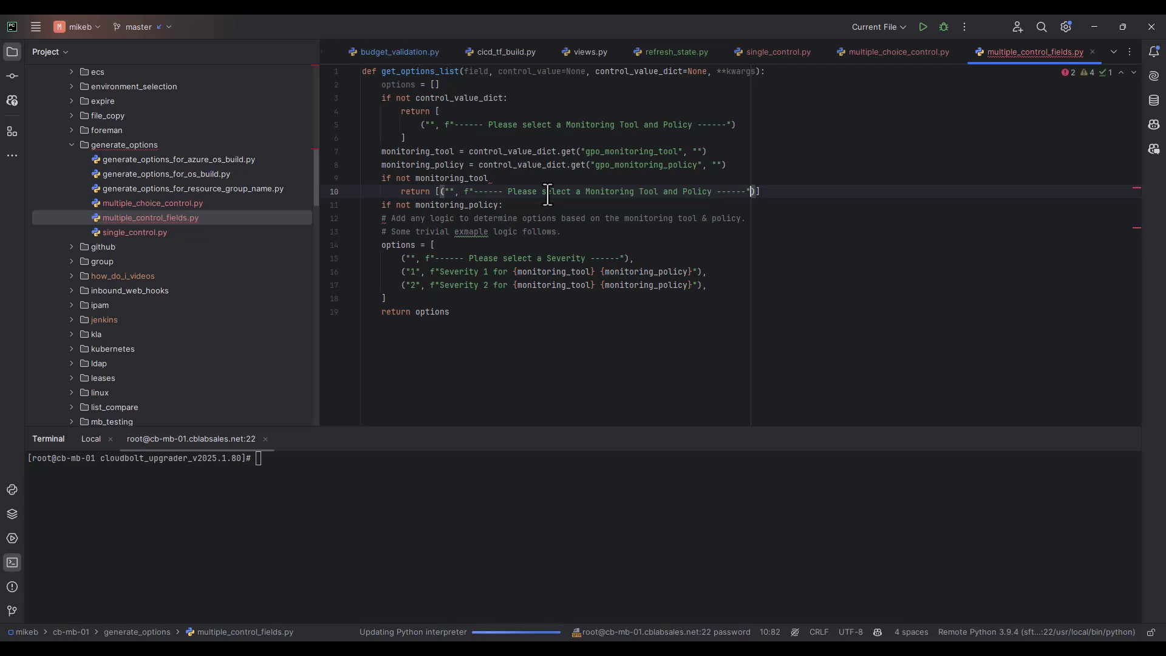
key(BackSpace)
key(BackSpace)
key(BackSpace)
key(BackSpace)
key(BackSpace)
key(BackSpace)
key(BackSpace)
key(BackSpace)
Step: Copy the return statement under the monitoring_policy check and change its label to "------ Please select a Monitoring Policy ------"
drag(729, 193, 397, 194)
key(ctrl+c)
click(538, 205)
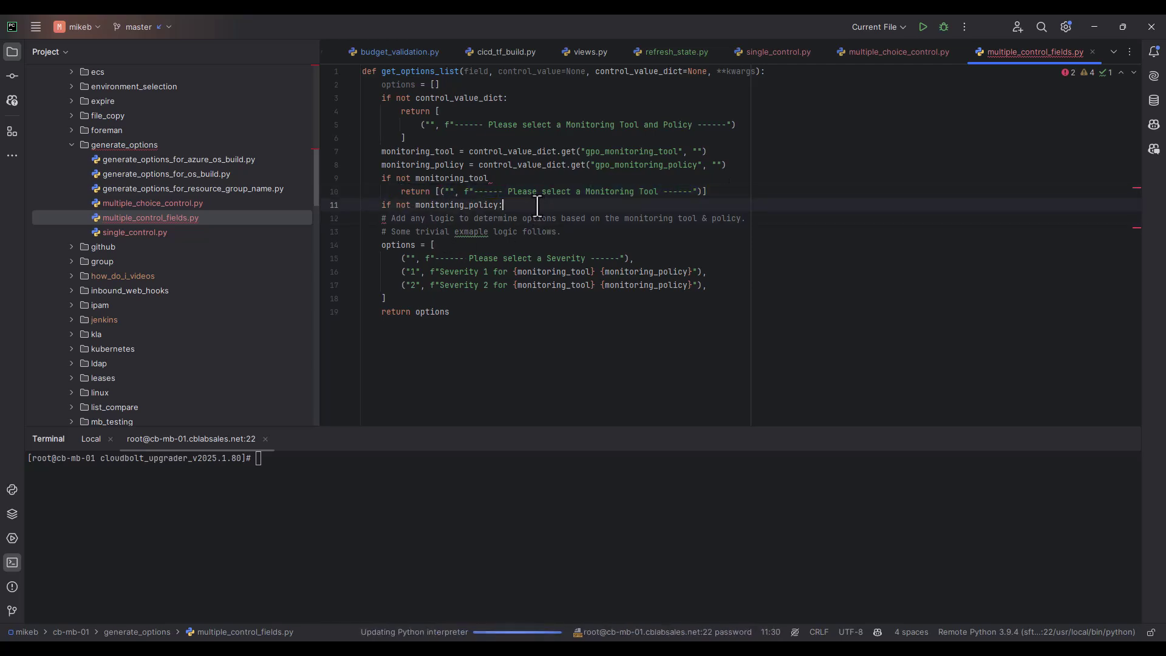
key(Return)
key(ctrl+v)
double_click(643, 218)
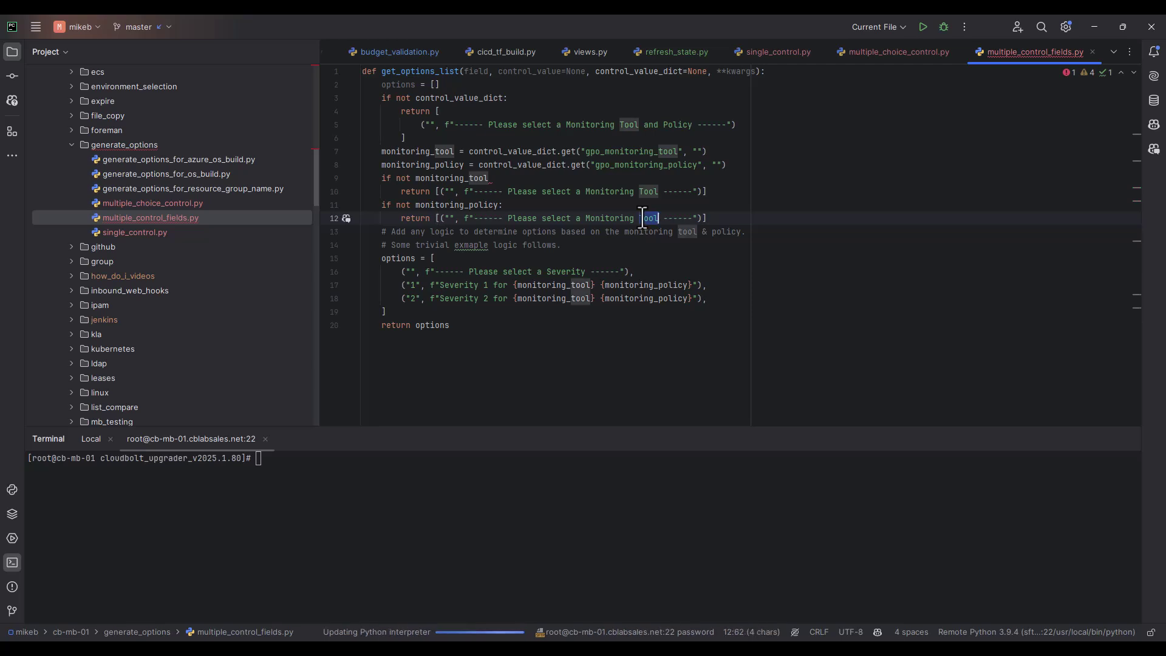
text(Policy)
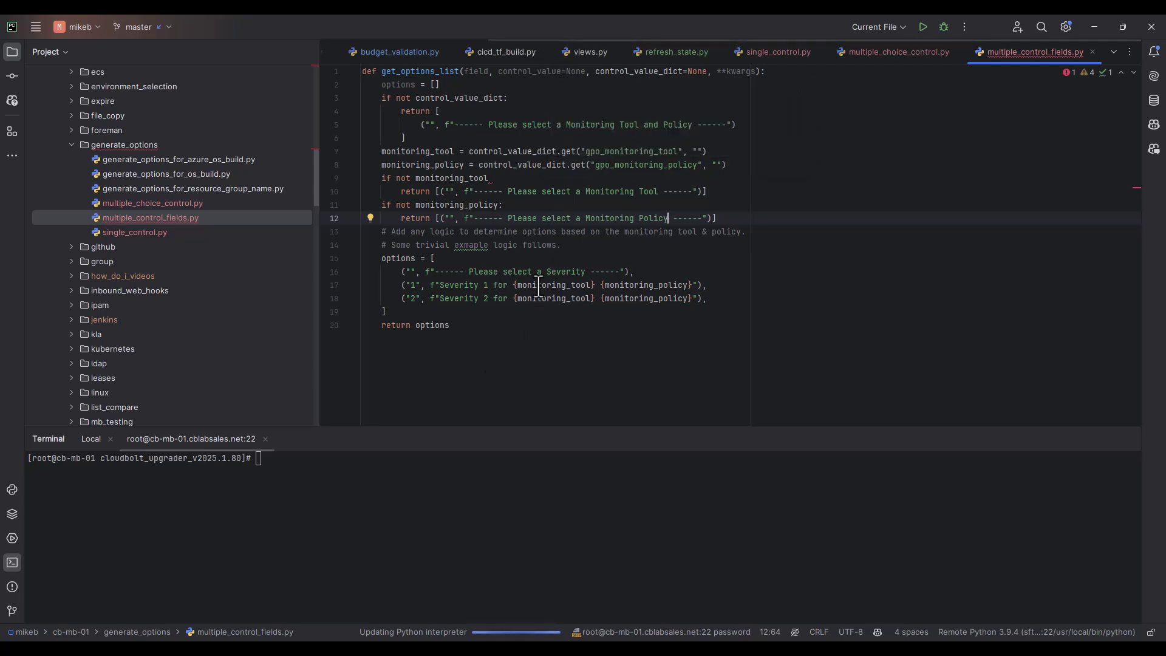
drag(517, 289, 678, 291)
click(678, 285)
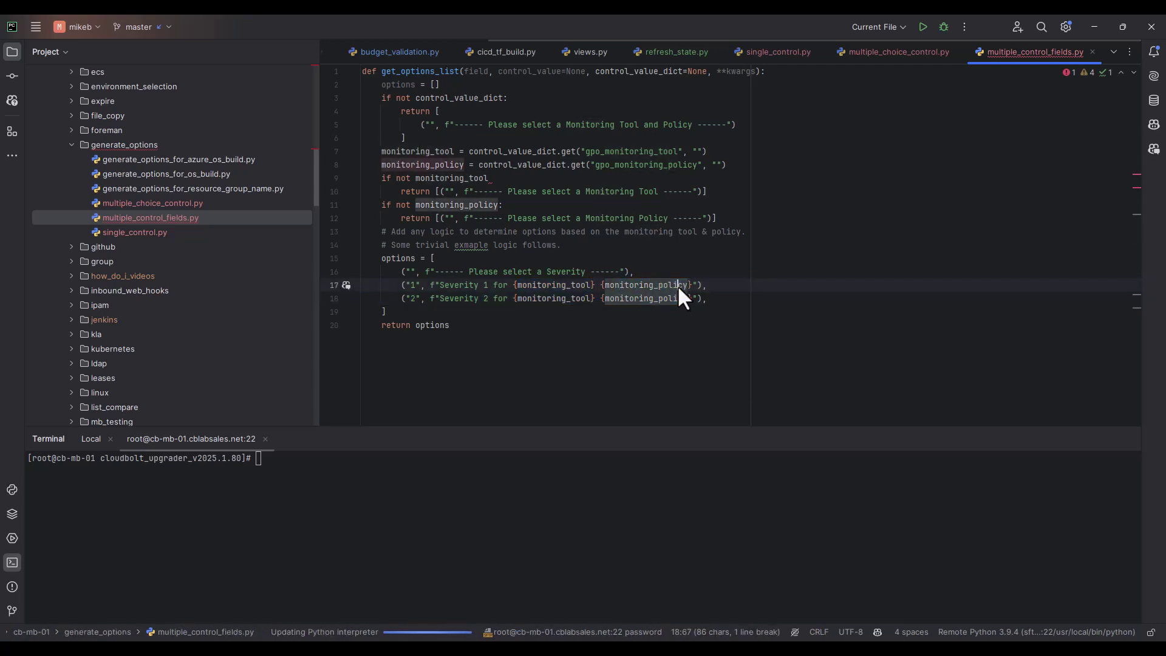
click(504, 152)
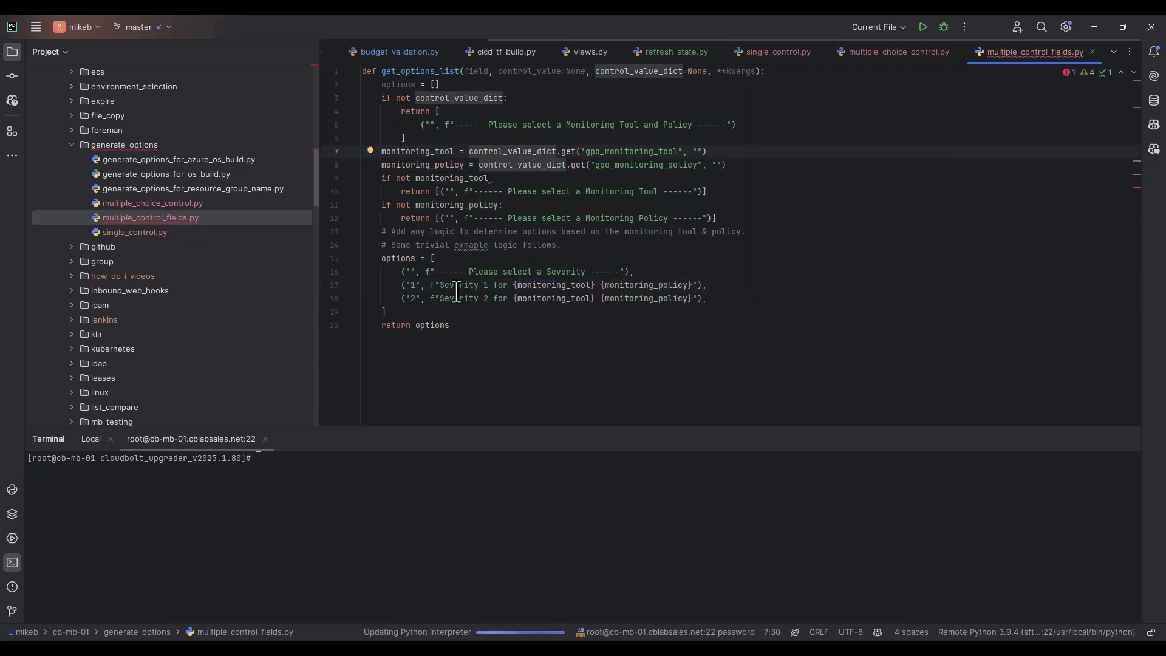
click(410, 284)
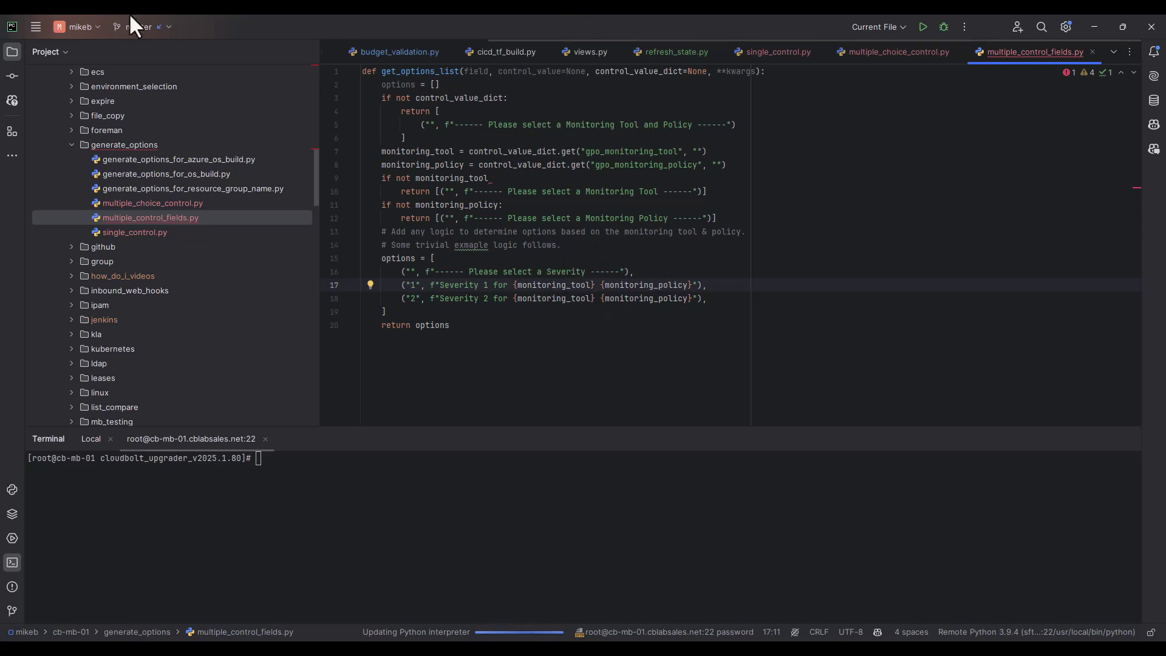
click(37, 26)
key(Escape)
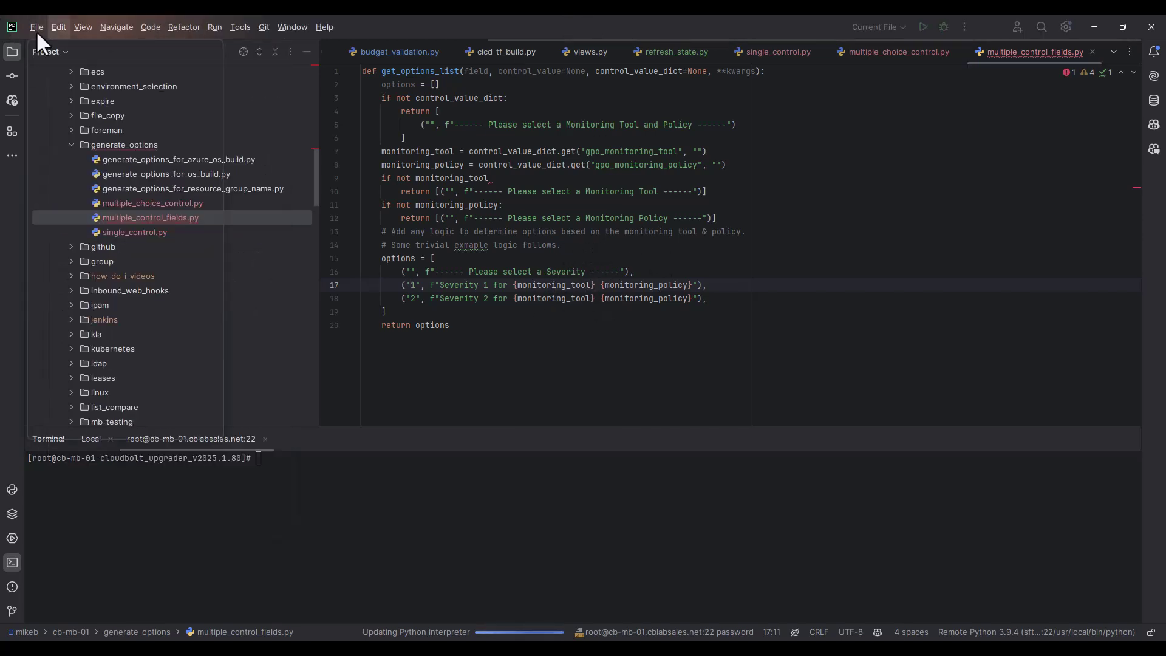
click(37, 28)
key(Escape)
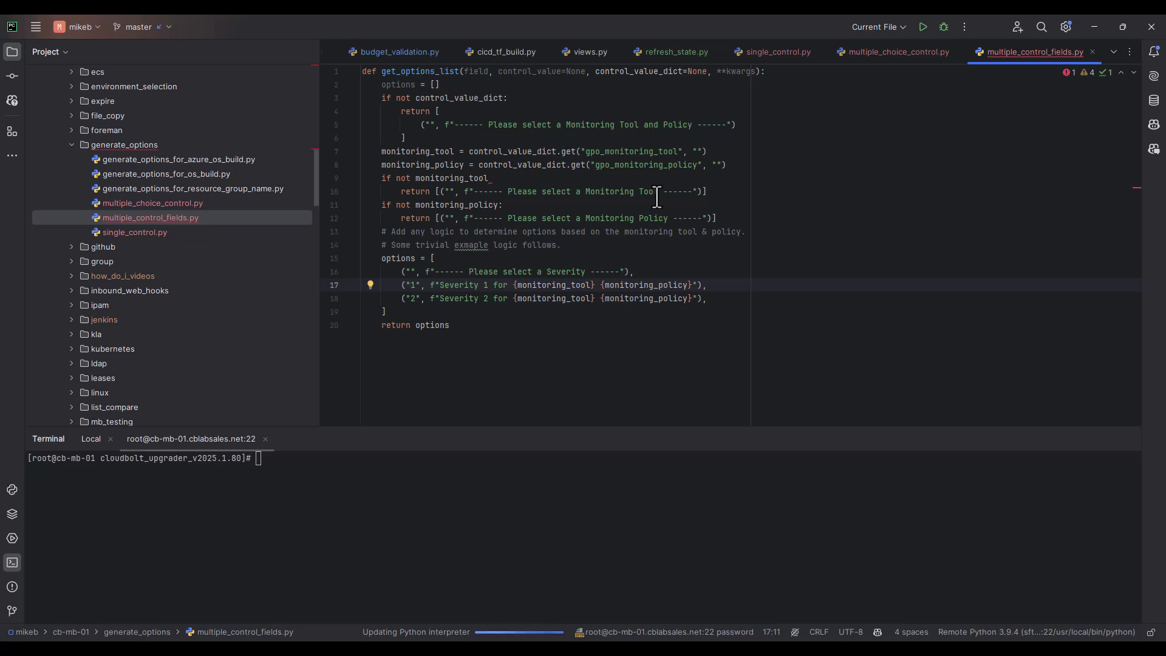
click(476, 258)
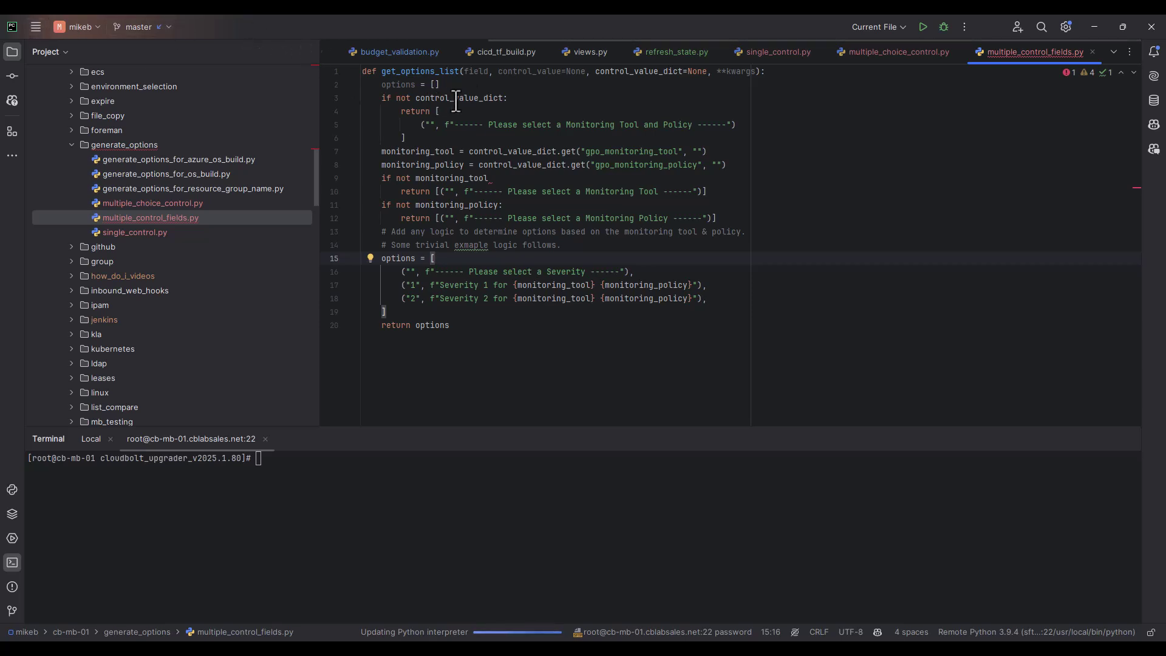
Step: Delete the unused "options = []" line at the start of get_options_list
drag(462, 85, 349, 91)
key(Delete)
key(Delete)
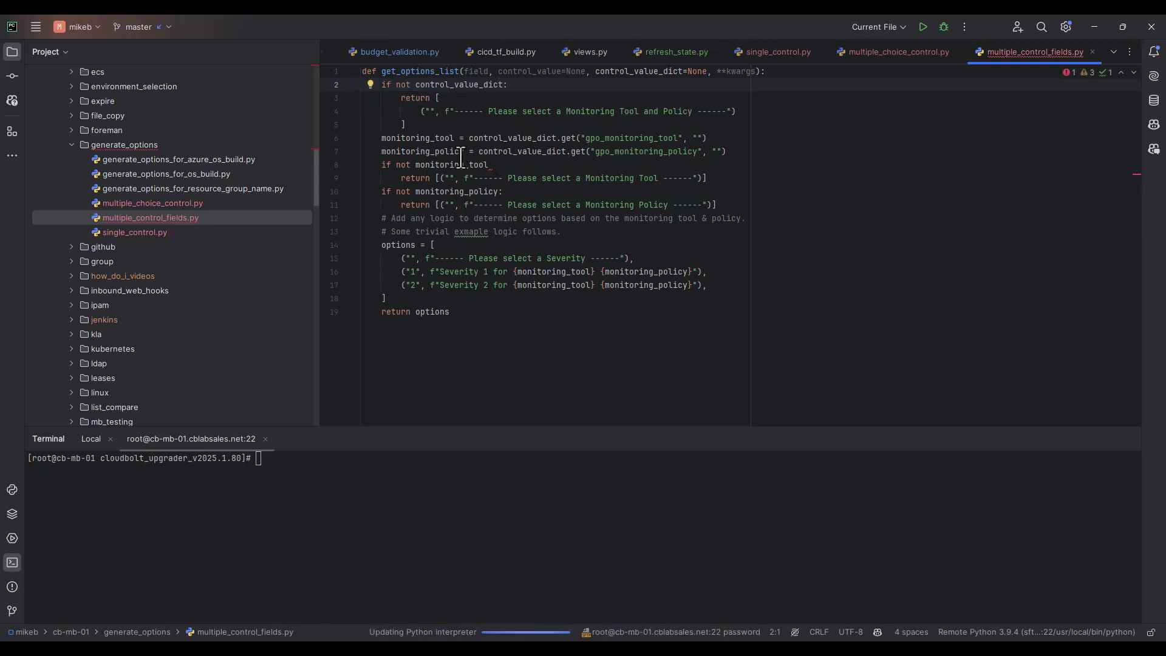
Step: Save all files and switch to the browser with the CloudBolt Parameter Options documentation
click(35, 26)
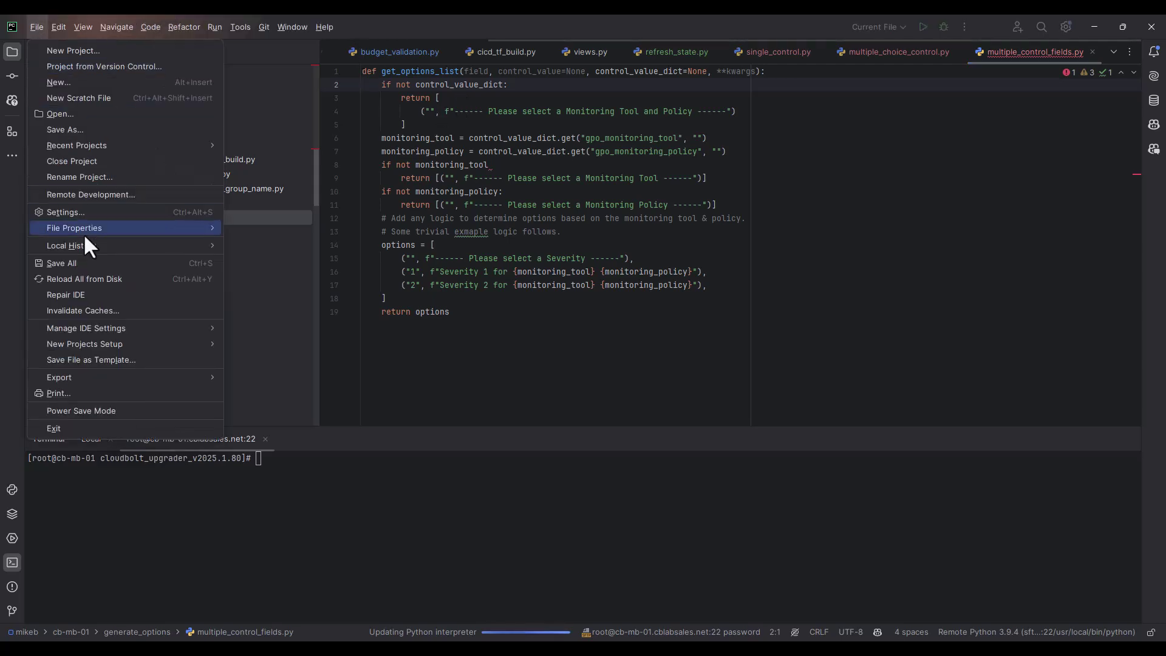
click(72, 263)
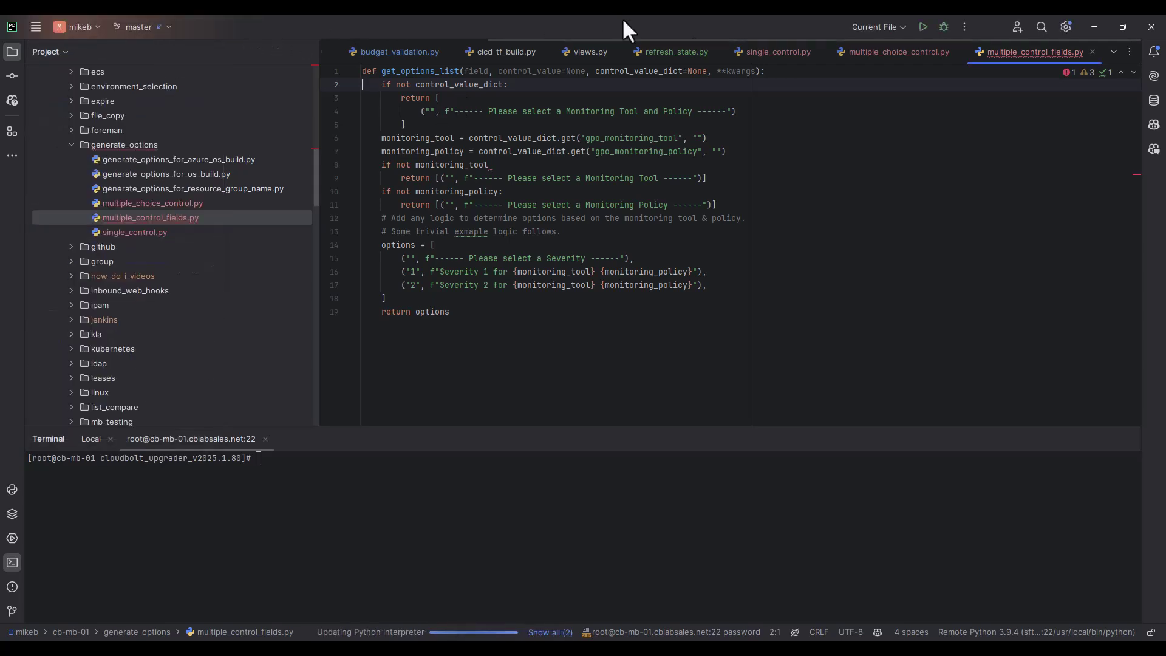
click(1094, 26)
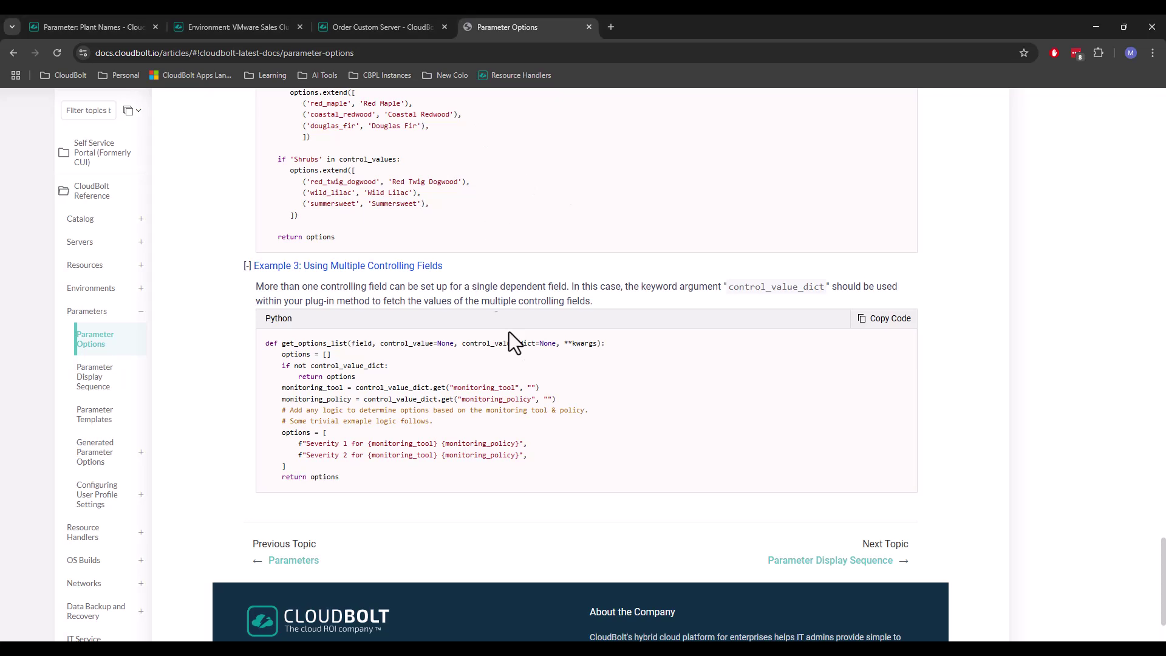
Step: Return to the CloudBolt parameters list and start a new parameter labelled "Monitoring Tool" with the name gpo_monitoring_tool
click(226, 24)
click(77, 24)
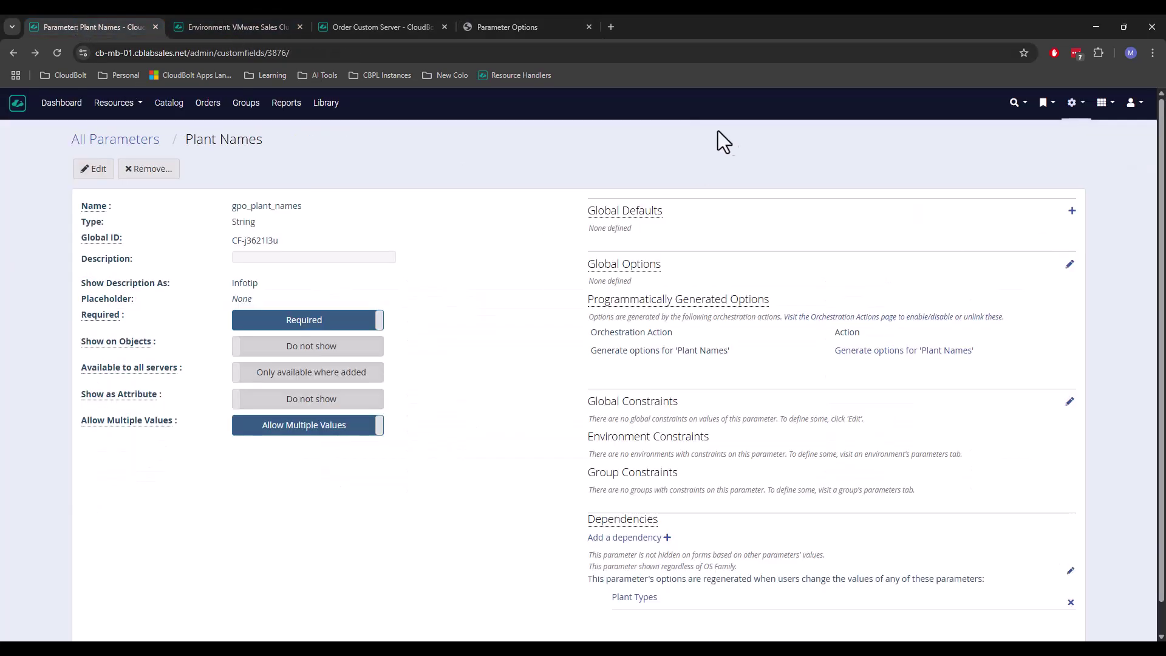
click(117, 141)
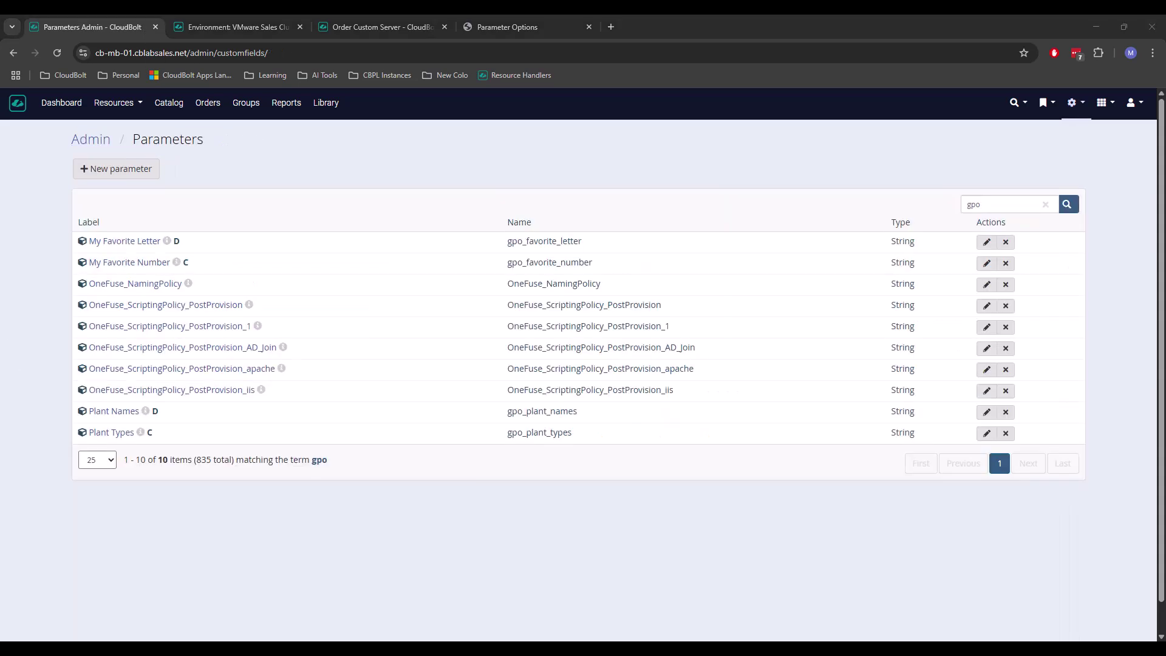
click(115, 168)
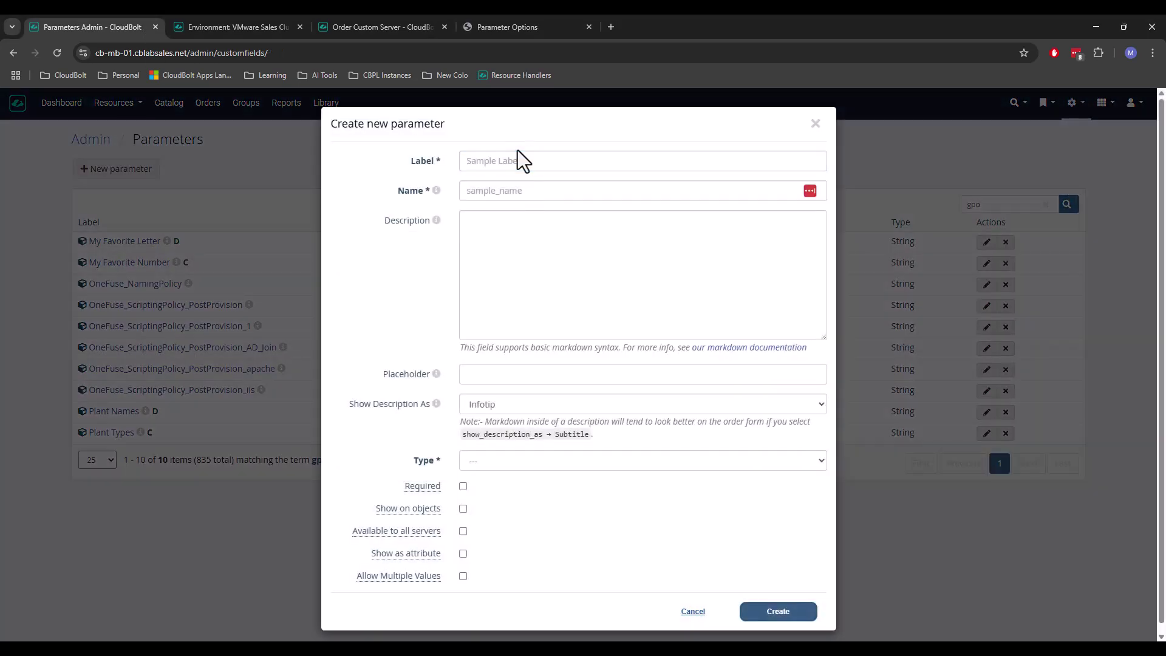
click(508, 159)
text(Monitoring Tool)
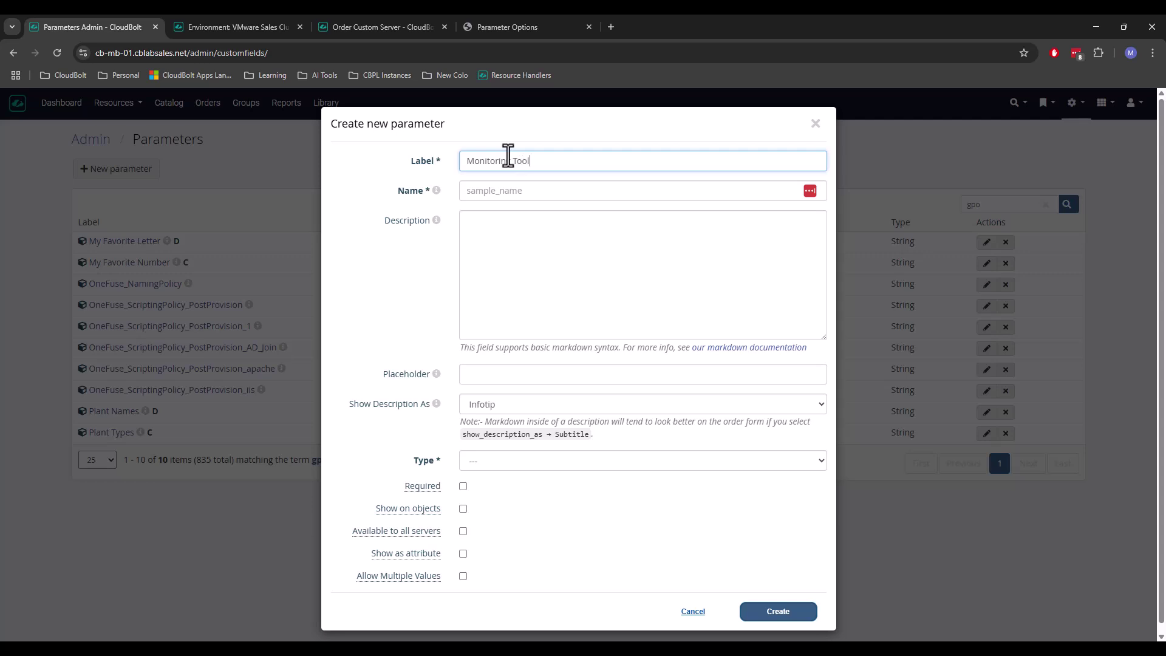
key(Tab)
text(gpo_monitoring_tool)
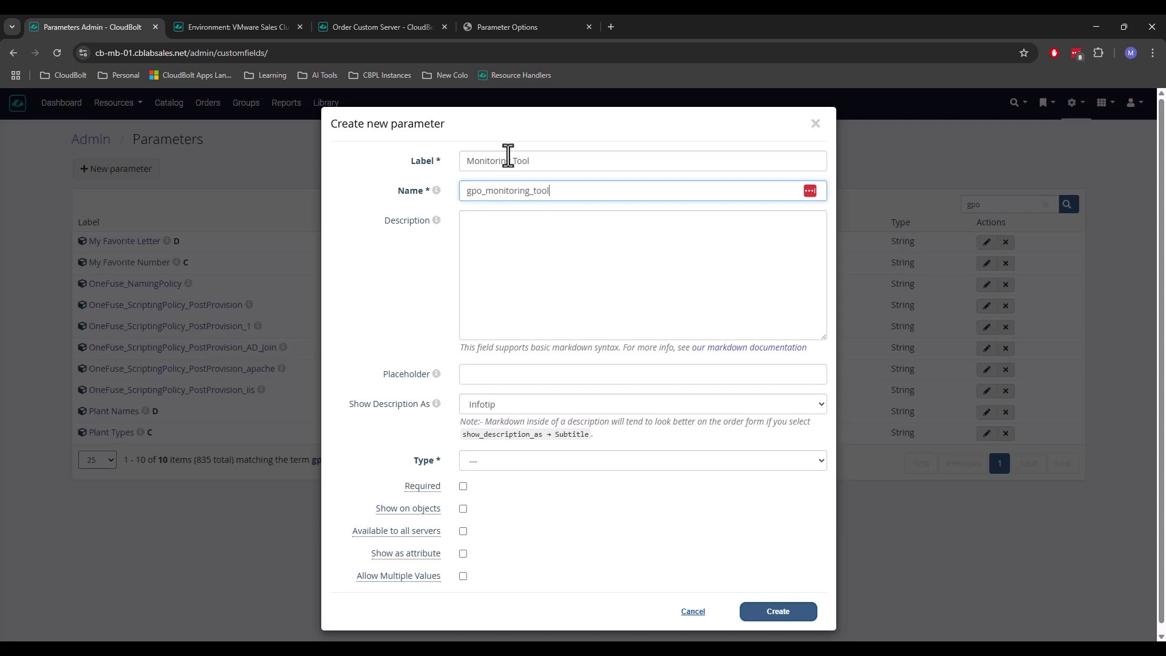
Step: Set the Monitoring Tool parameter's type to String, make it required, and create it
double_click(495, 190)
click(487, 461)
click(505, 179)
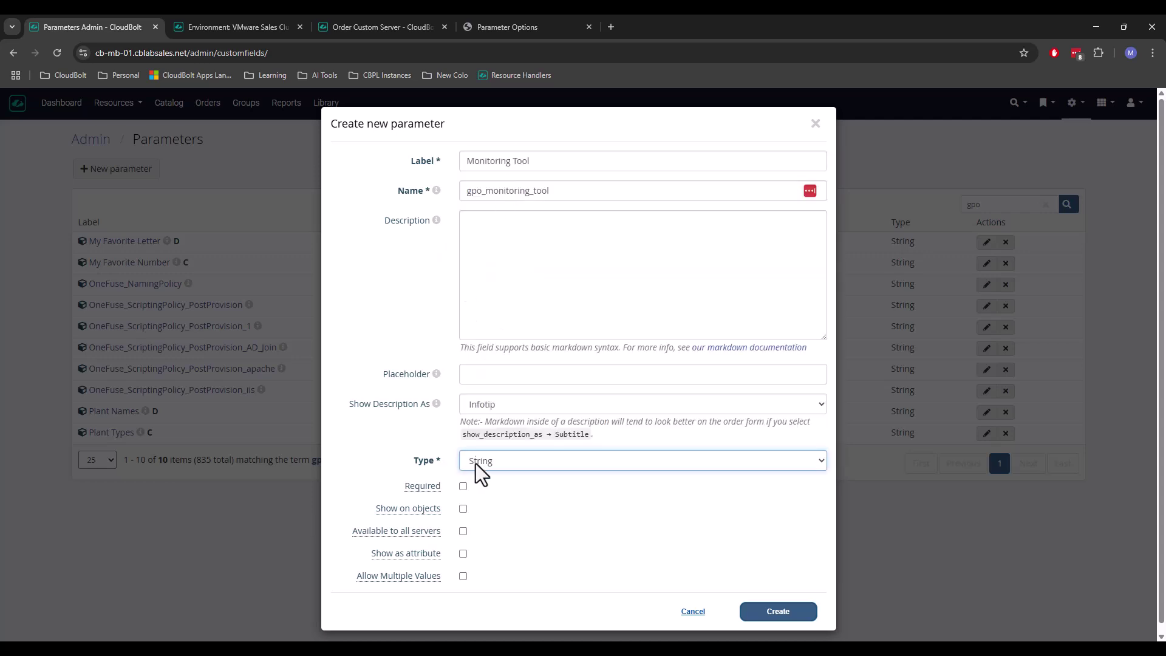
click(463, 486)
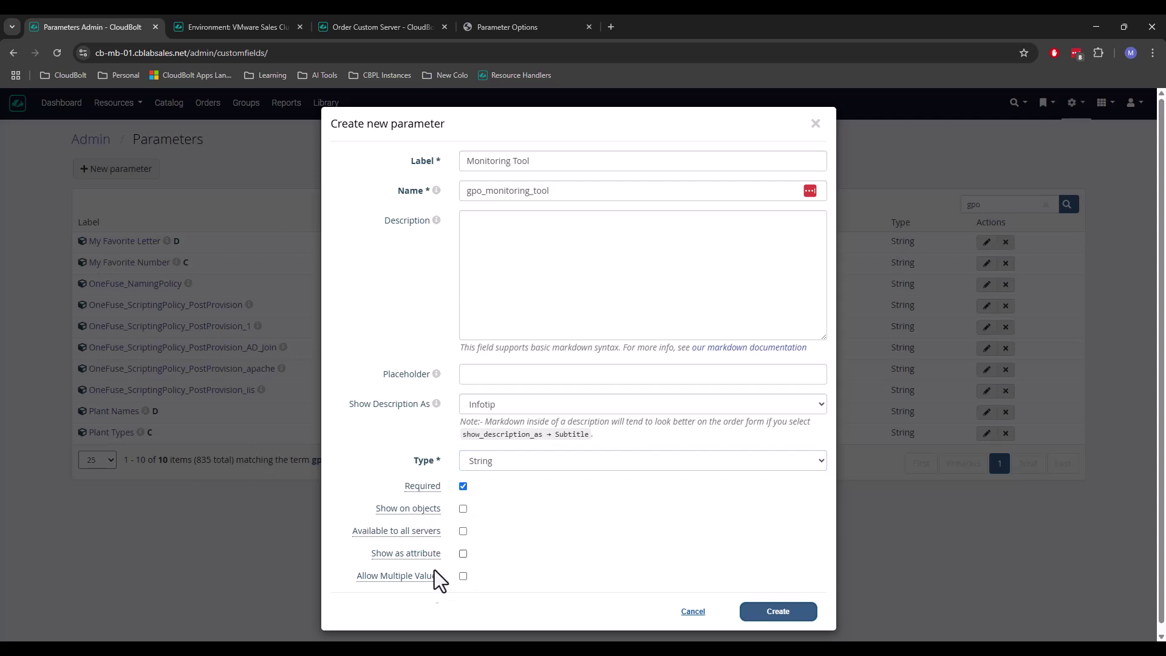
click(800, 615)
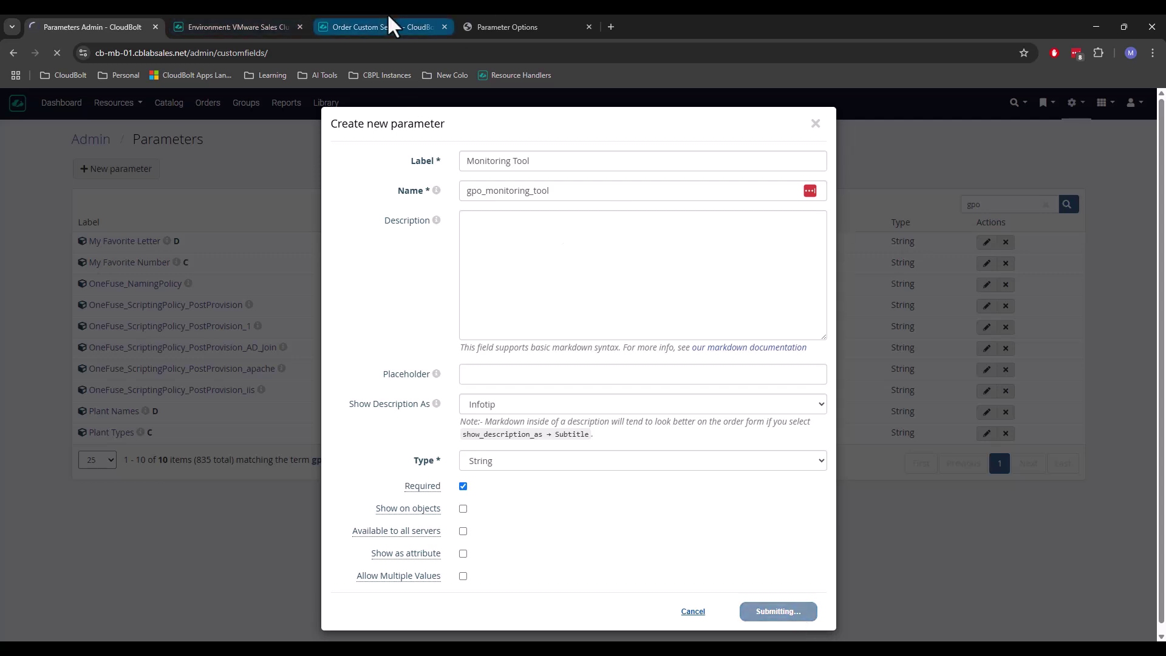
Step: Start another parameter, reusing the copied name as gpo_monitoring_policy and labelling it "Monitoring Policy"
double_click(567, 190)
key(ctrl+c)
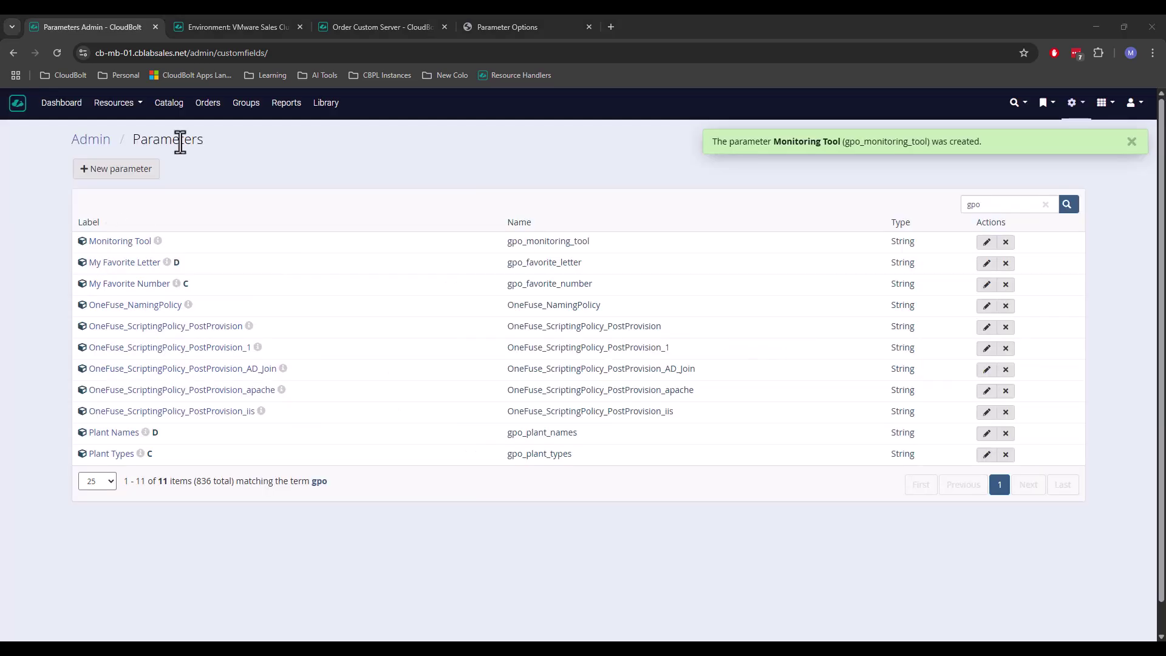
click(113, 175)
click(503, 193)
key(ctrl+v)
key(BackSpace)
key(BackSpace)
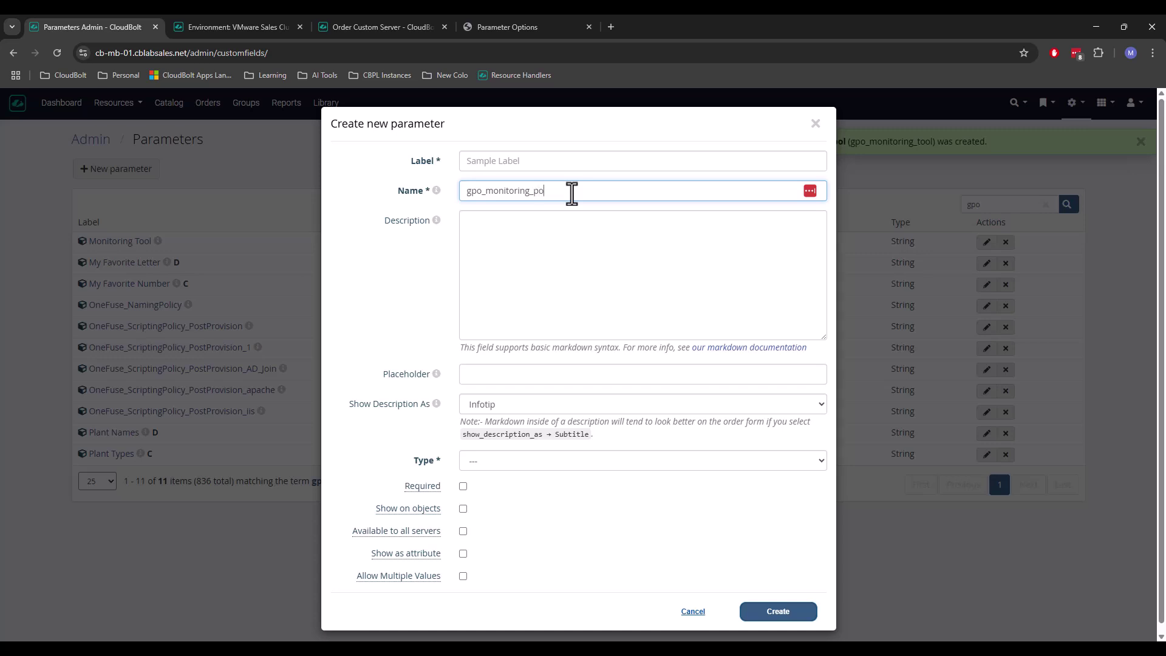
click(514, 169)
text(Monitoring Policy)
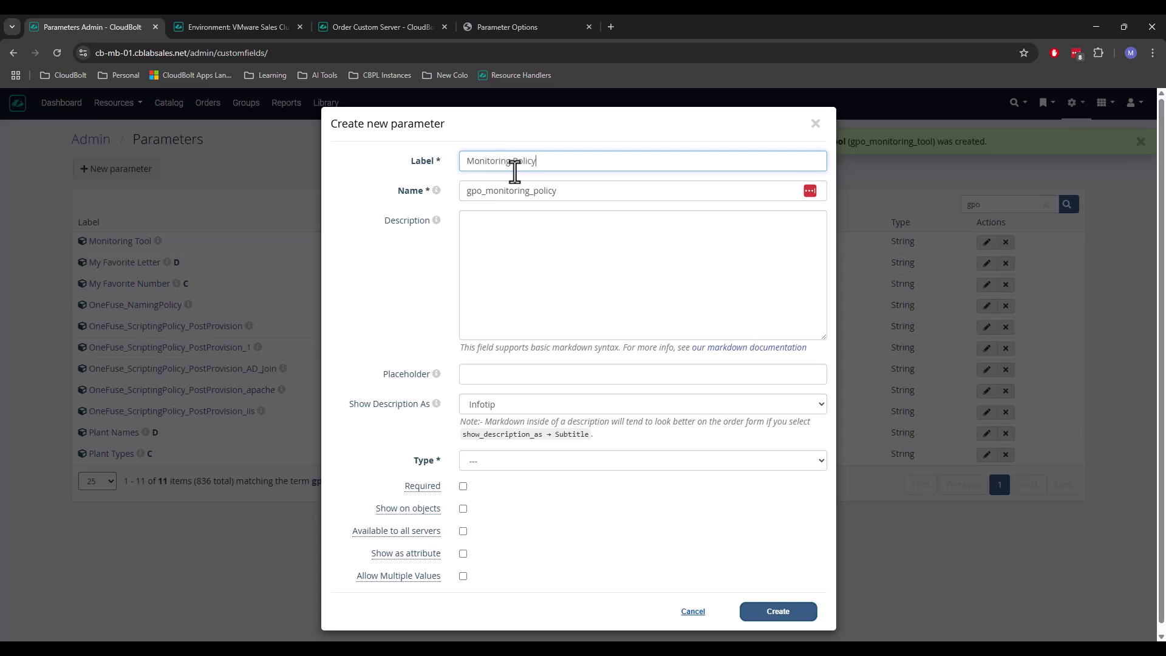
Step: Make the Monitoring Policy parameter a required String and create it
click(547, 291)
click(505, 468)
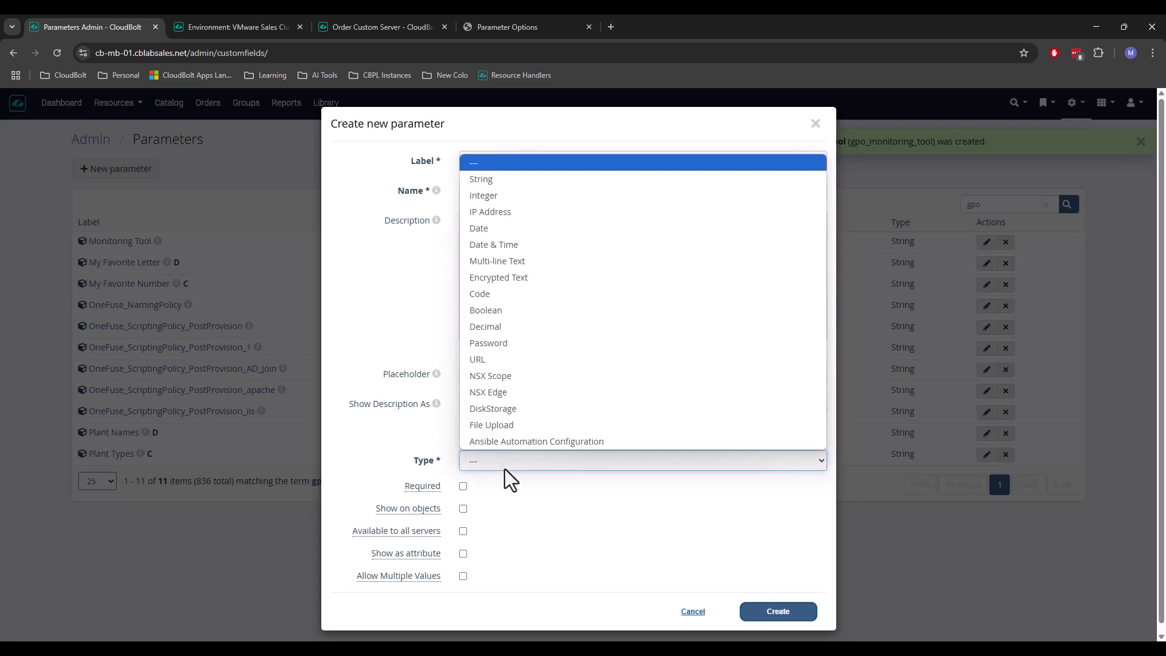
click(508, 179)
click(467, 482)
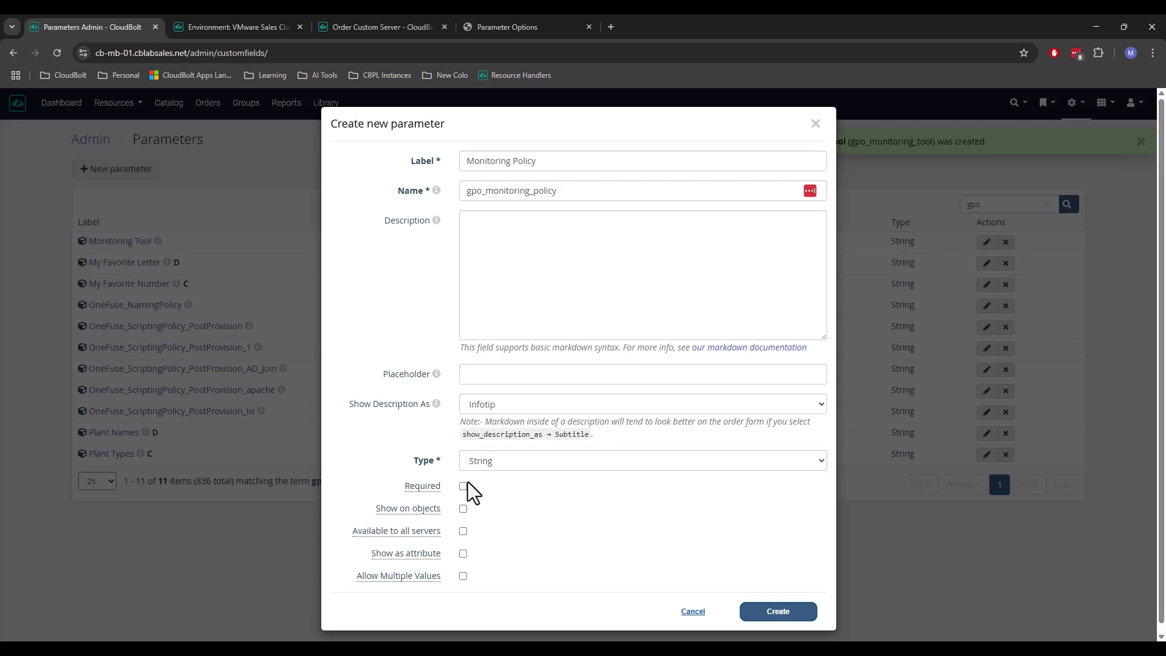
click(793, 610)
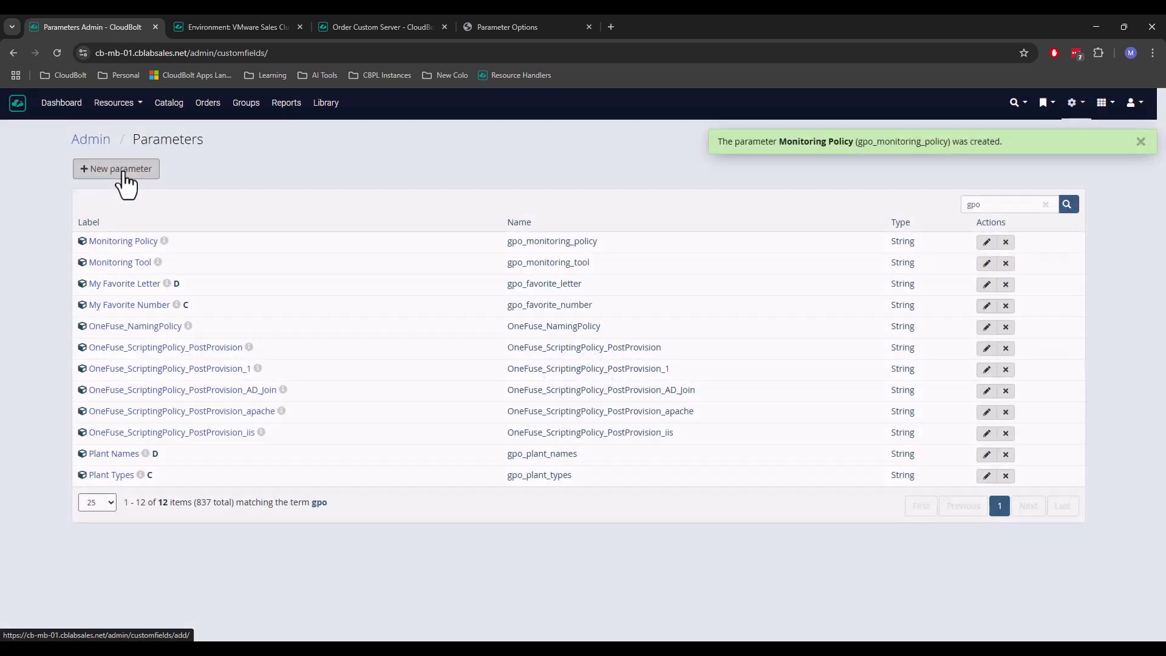
Step: Start a third parameter with the name gpo_monitoring_severity and the label "Monitoring Severity"
click(121, 171)
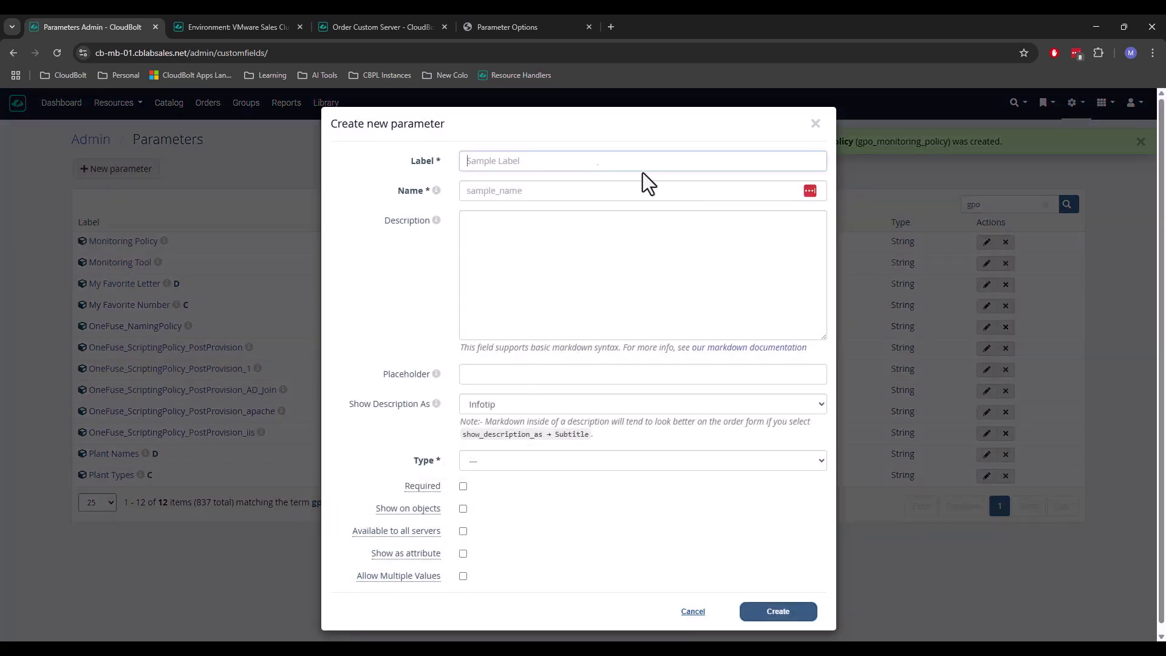
click(555, 187)
text(gpo_monitoring_t)
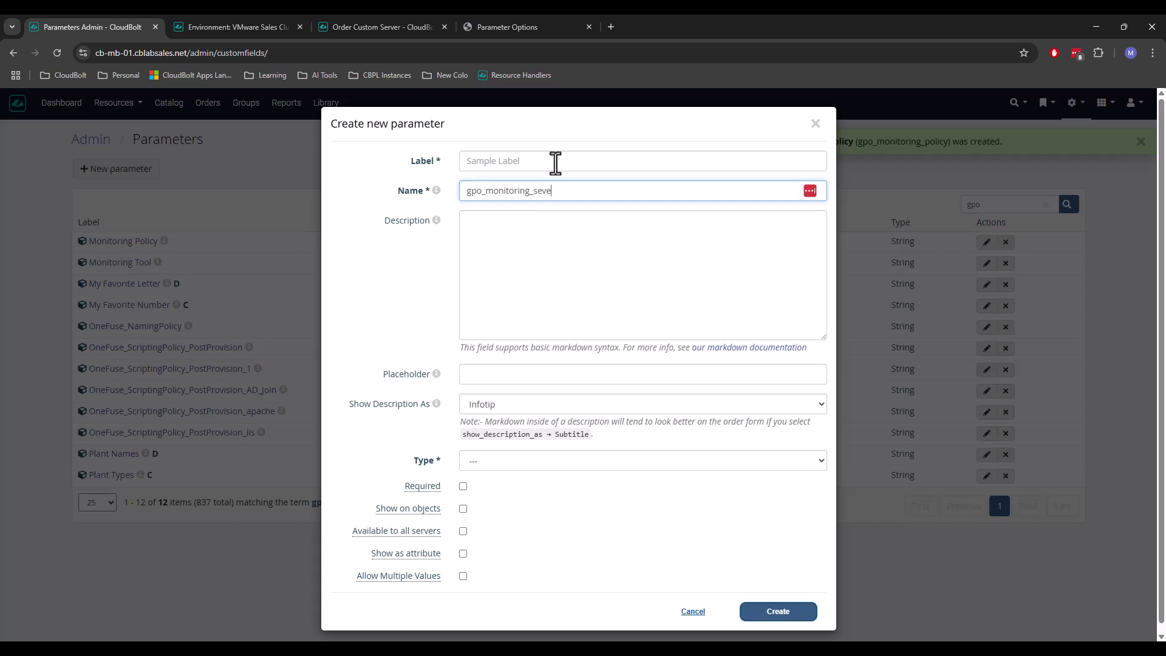
text(everity)
click(506, 160)
text(M)
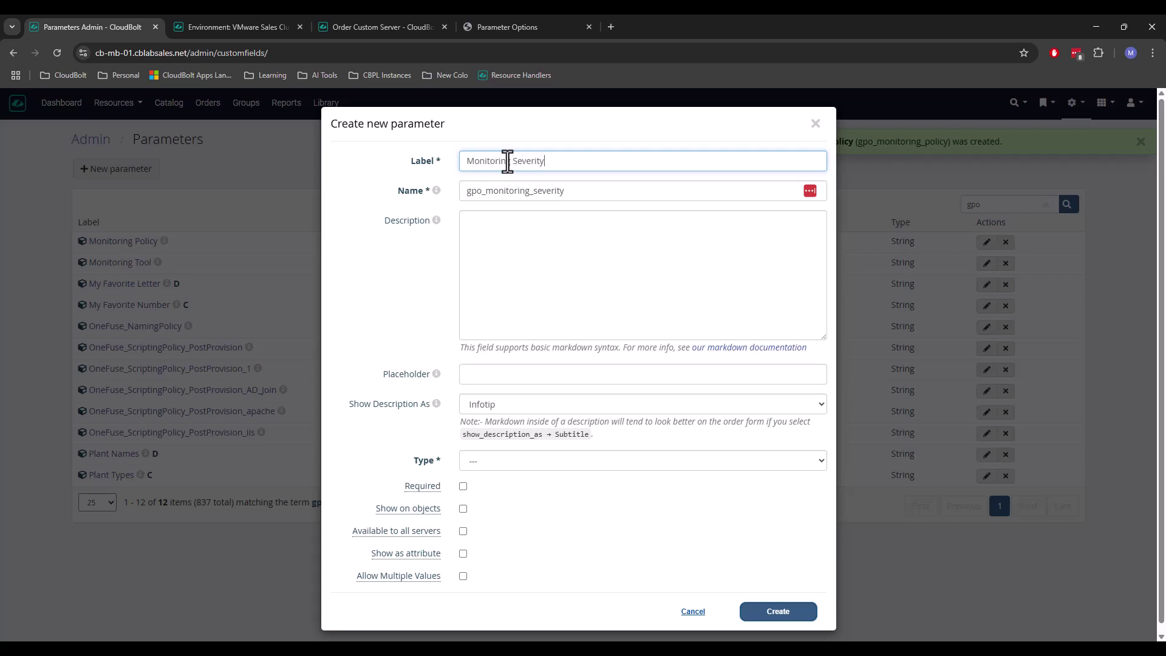
Step: Give the Monitoring Severity parameter the String type, mark it required, and create it
click(643, 336)
click(537, 461)
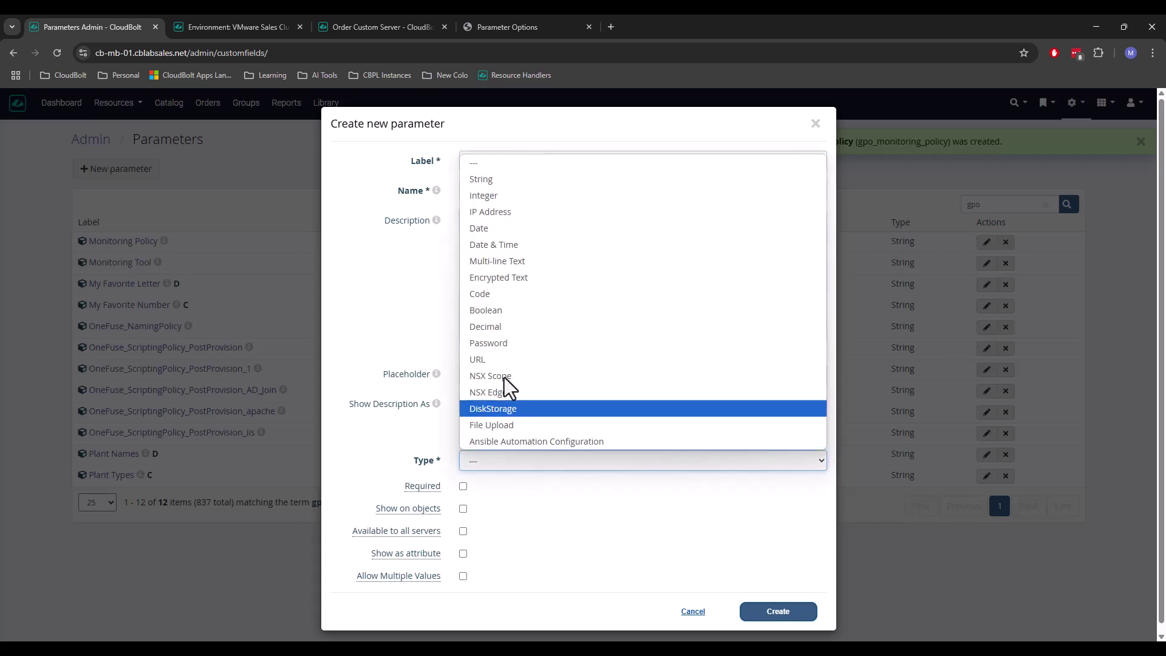
click(510, 179)
scroll(425, 364, down, 1)
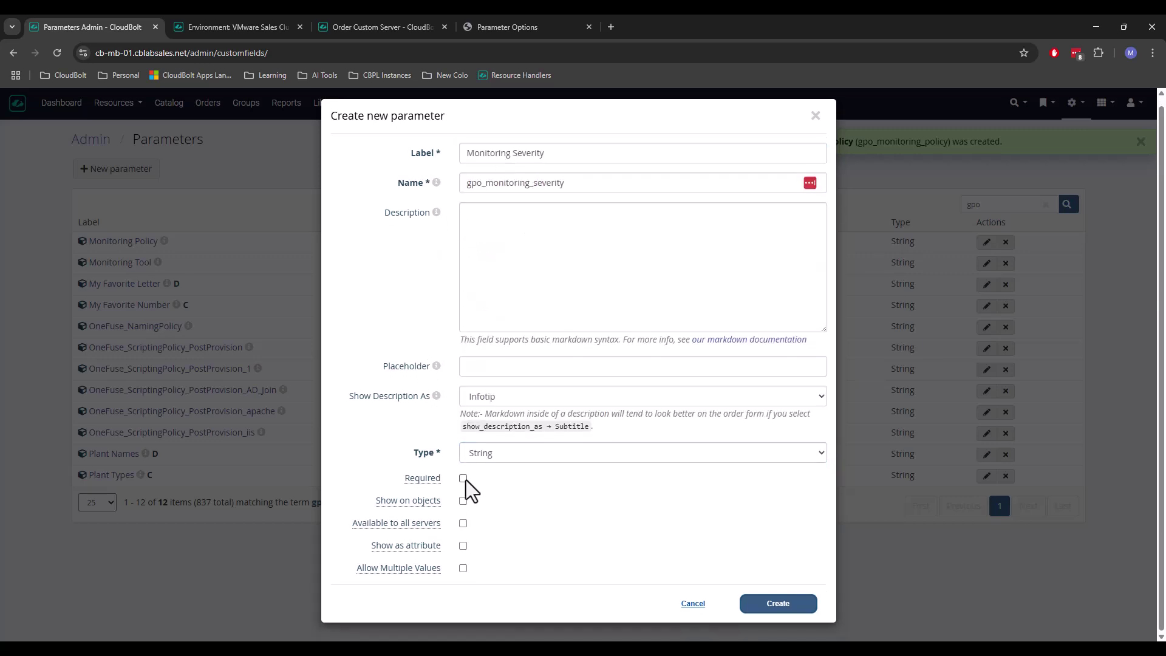
click(794, 607)
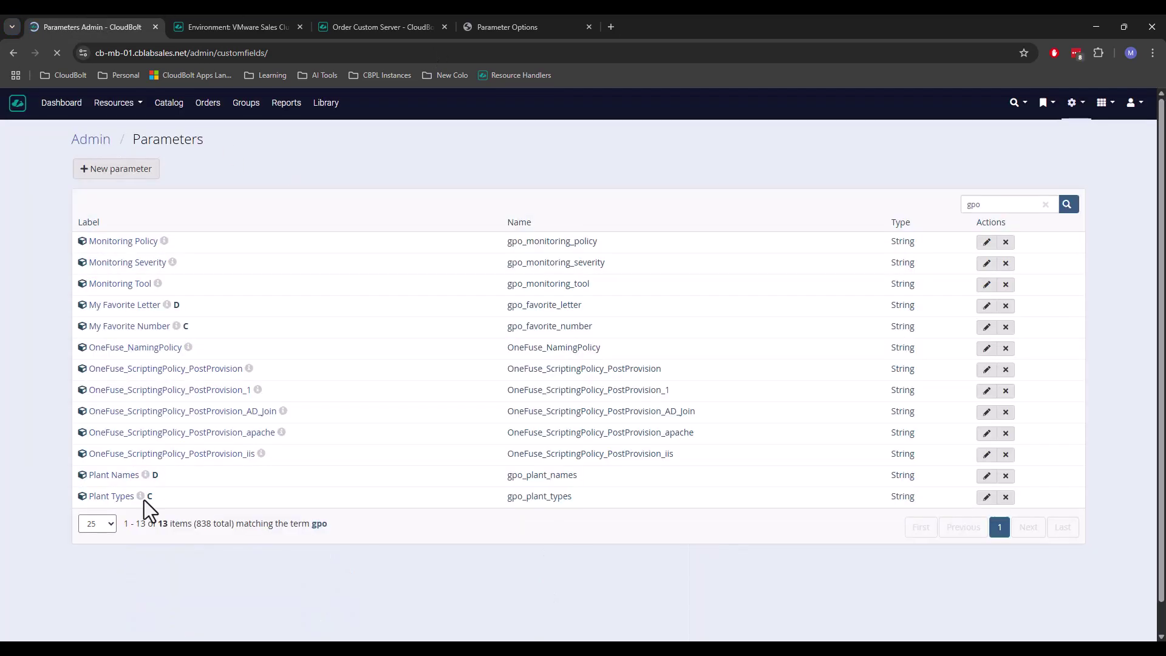
Step: Open the Monitoring Policy, Monitoring Tool and Monitoring Severity parameters, each in its own browser tab
middle_click(143, 243)
middle_click(140, 285)
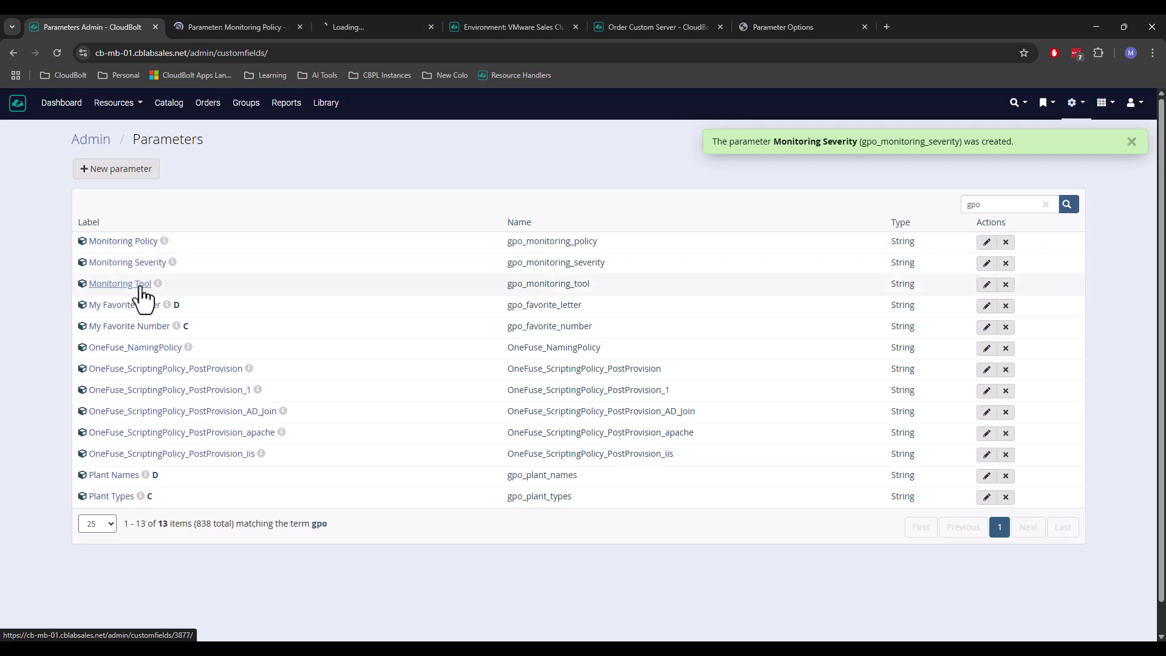
middle_click(148, 266)
Step: Add the global options Bronze, Silver and Gold to the Monitoring Policy parameter and save them
click(238, 18)
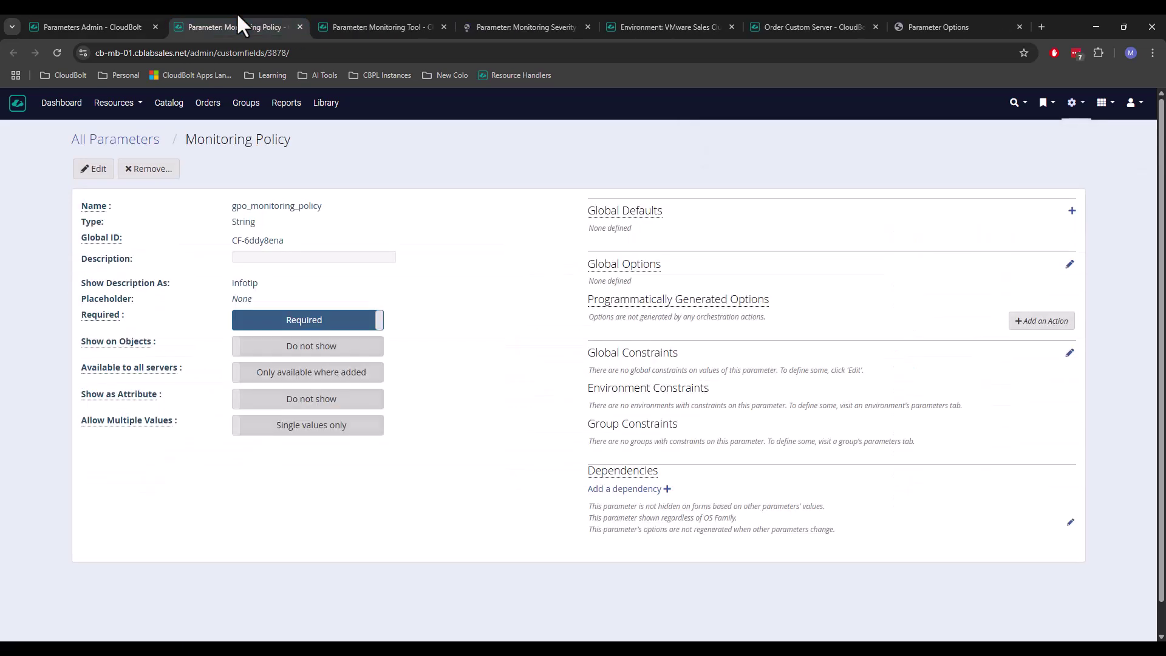
click(1068, 268)
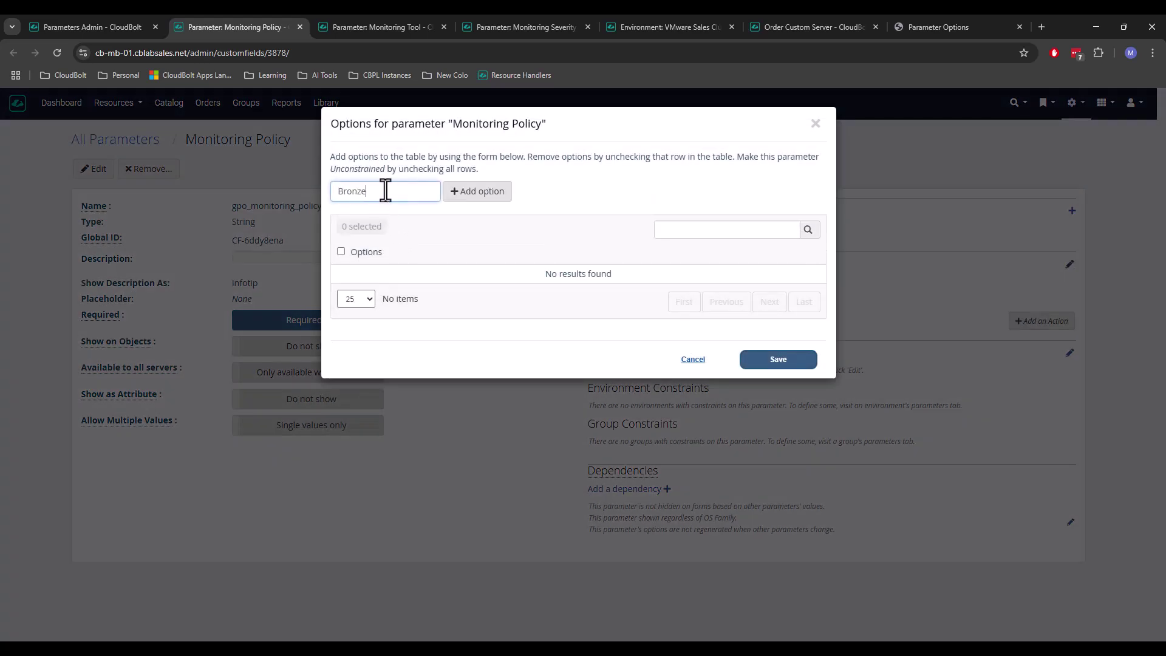
key(Return)
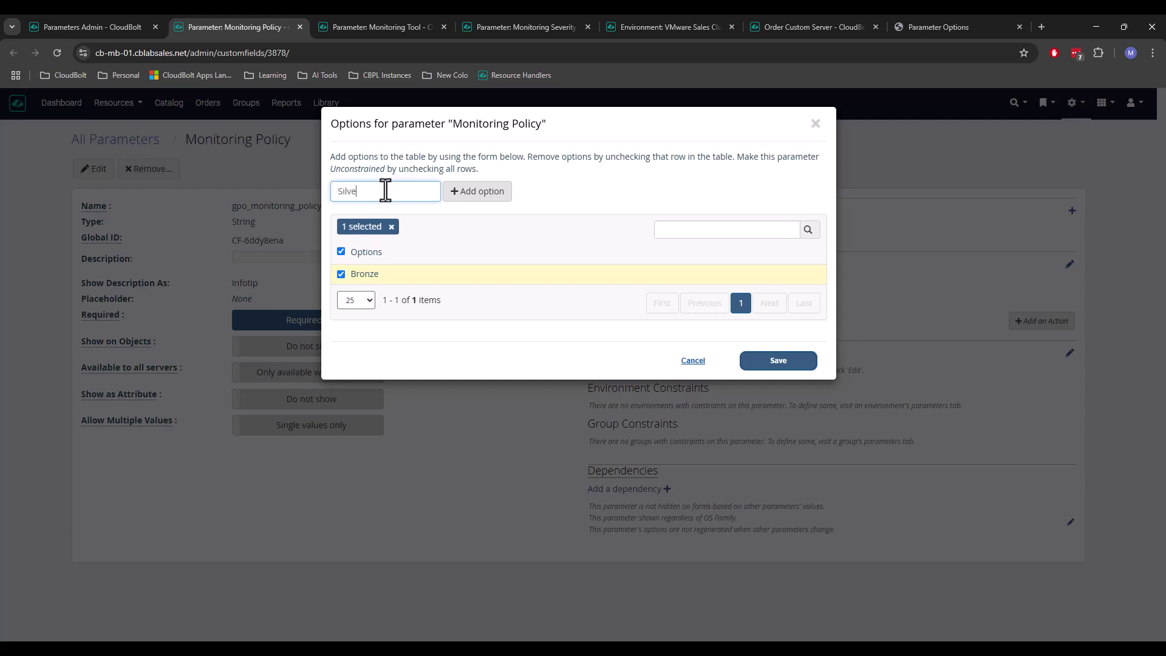
key(Return)
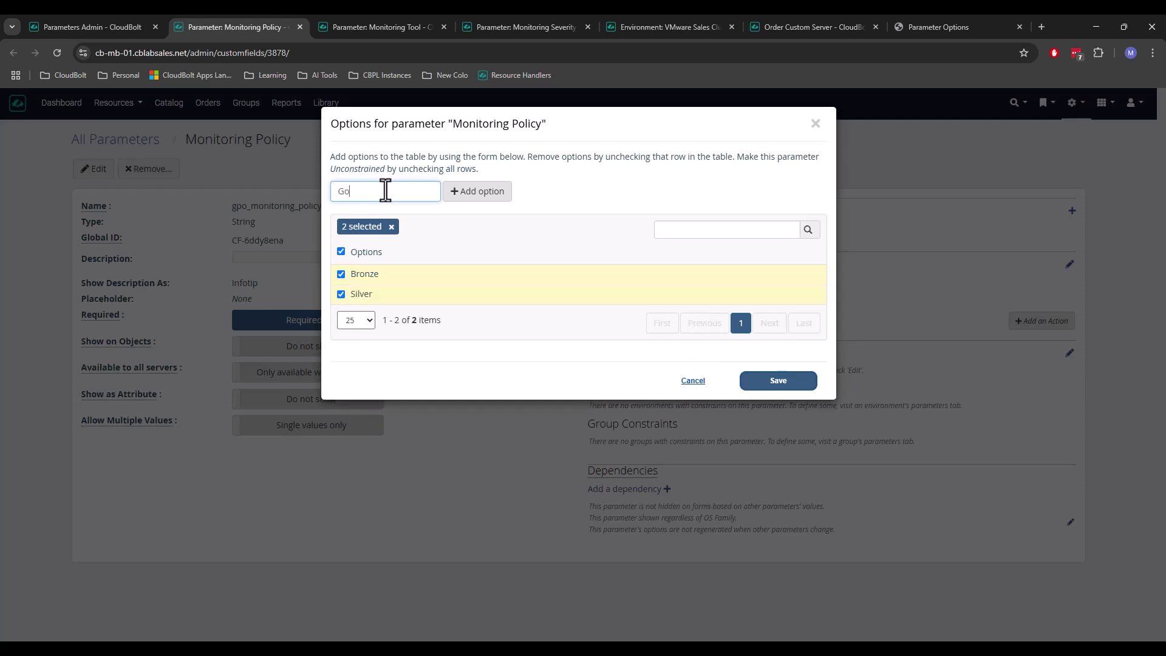
text(Gold)
key(Return)
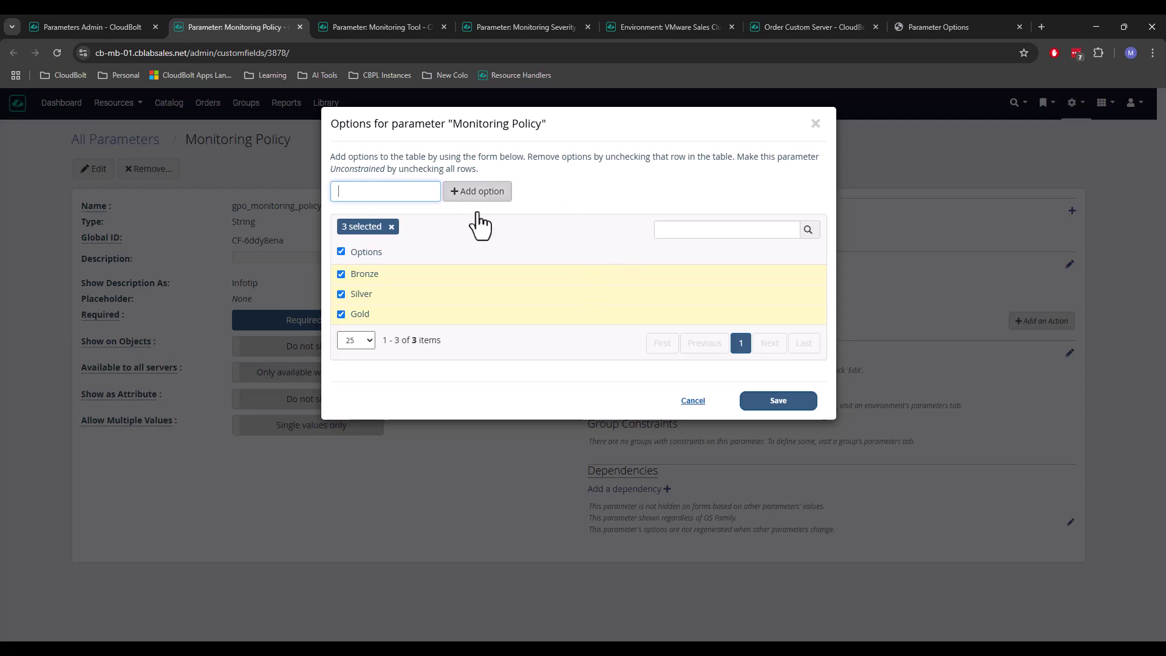
click(803, 400)
Step: Add the global options Datadog and Prometheus to the Monitoring Tool parameter and save them
key(ctrl+Tab)
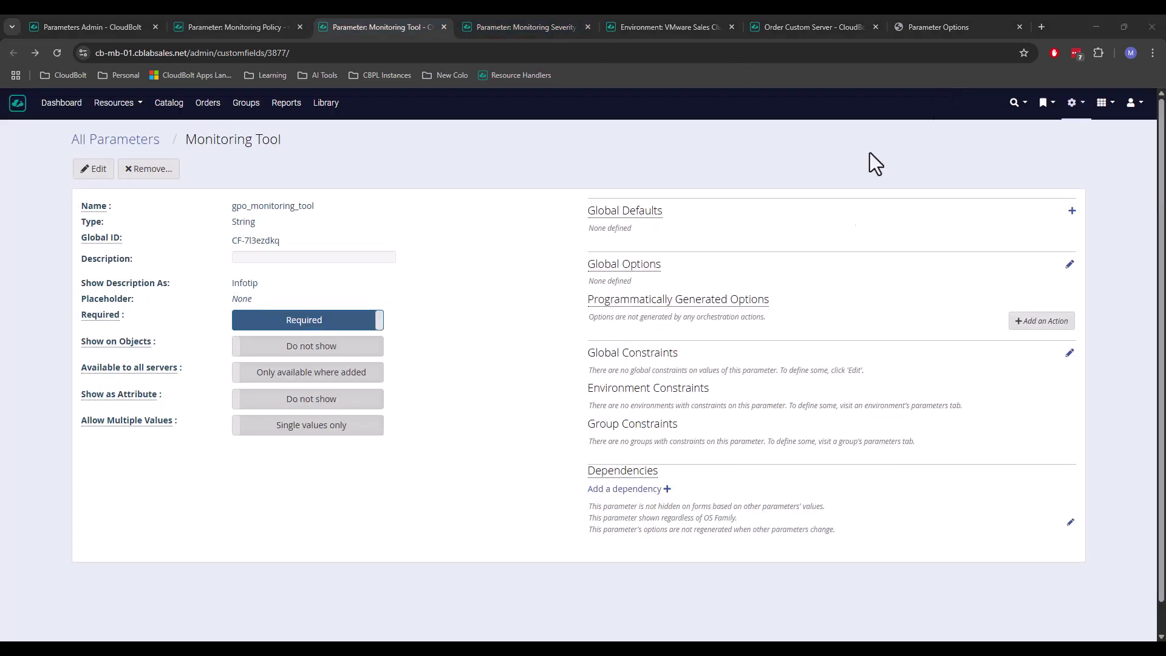
click(1069, 265)
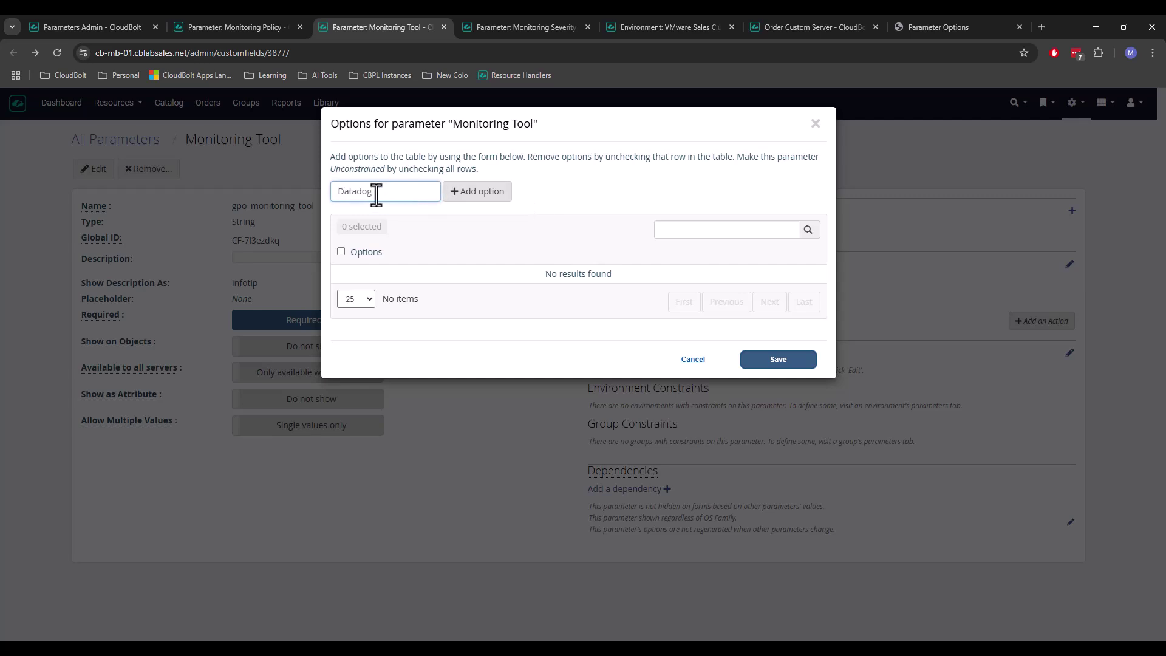
key(Return)
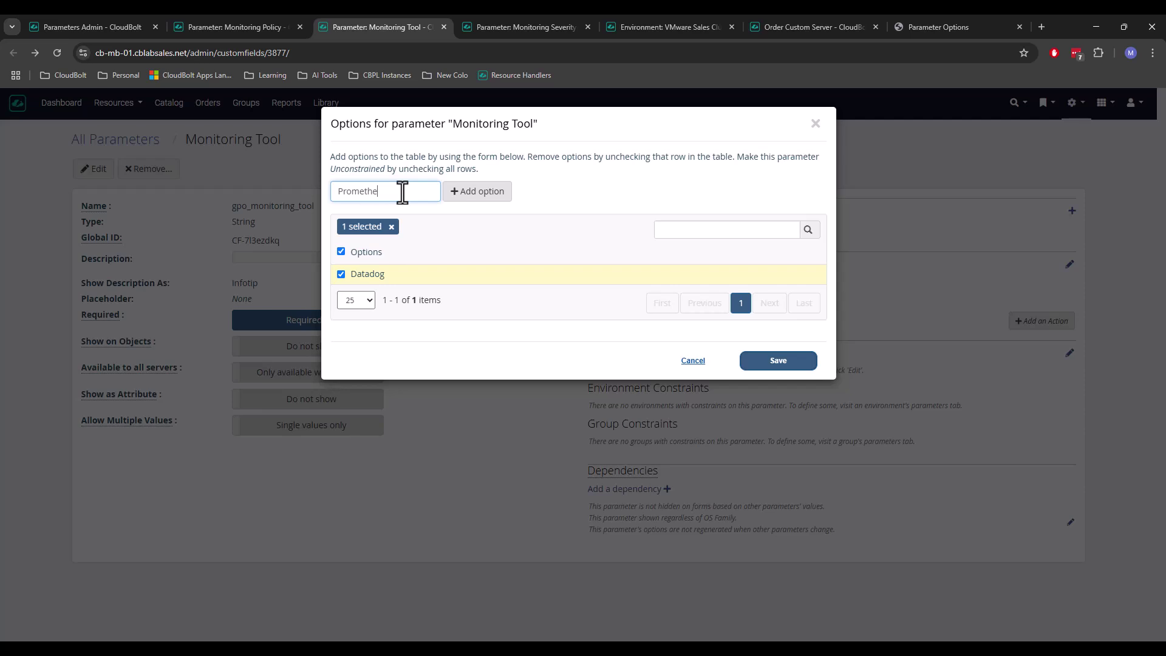
click(474, 195)
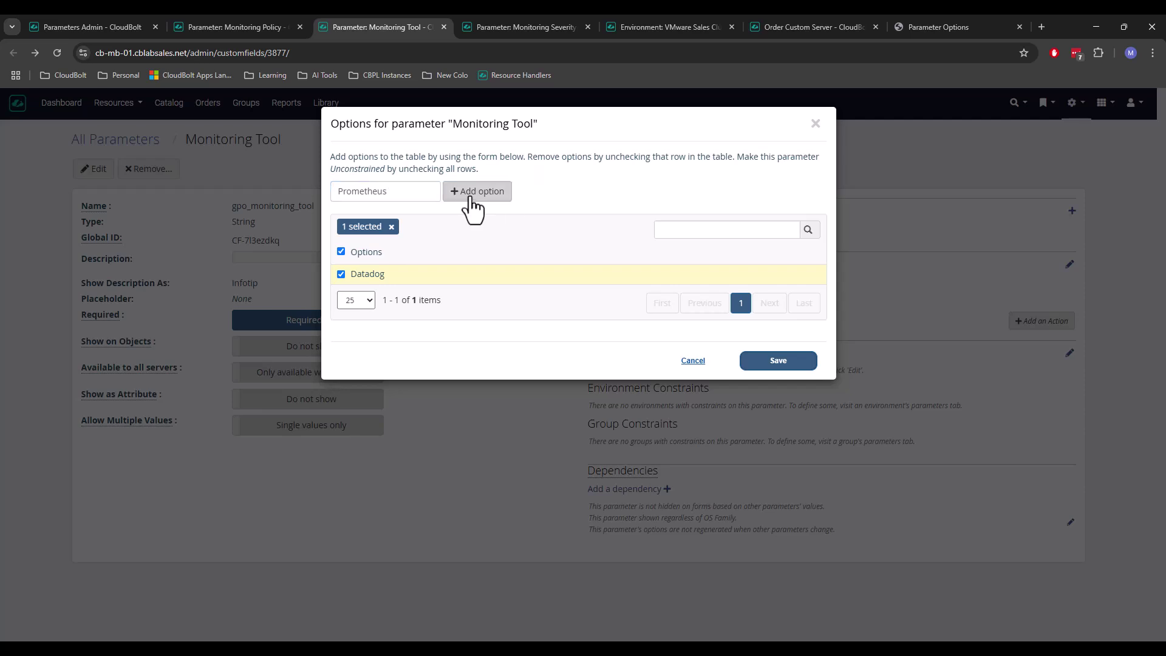
click(791, 373)
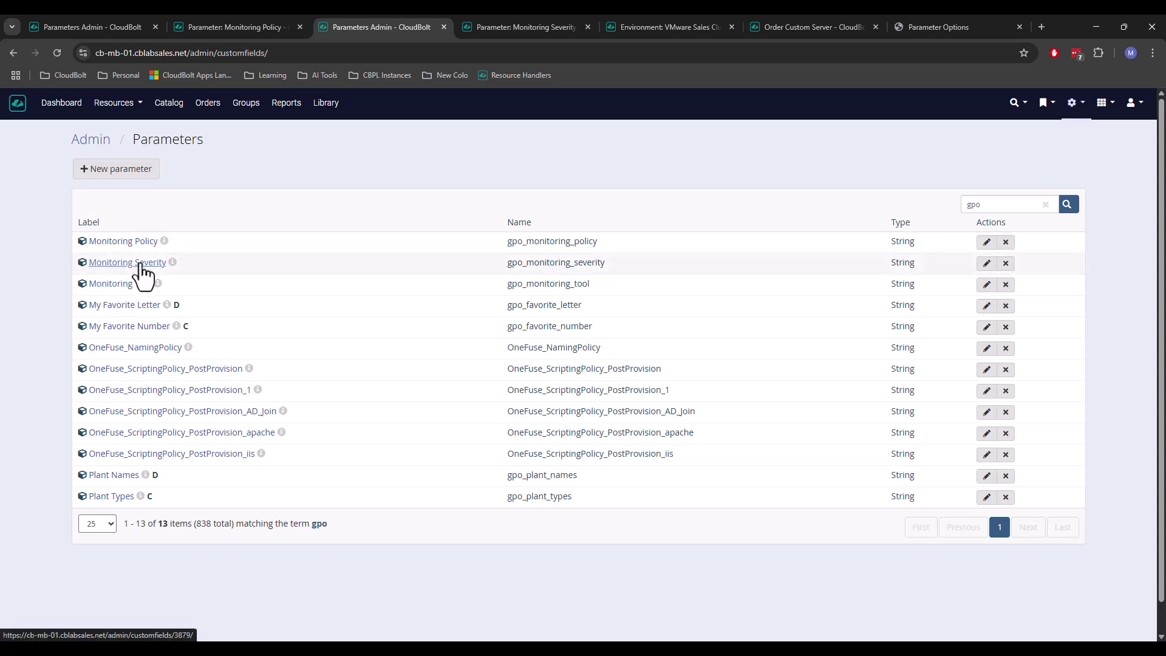
Step: Add a generated-options action to the Monitoring Severity parameter and fetch its code from file:///var/opt/cloudbolt/proserv/generate_options/multiple_control_fields.py
click(131, 265)
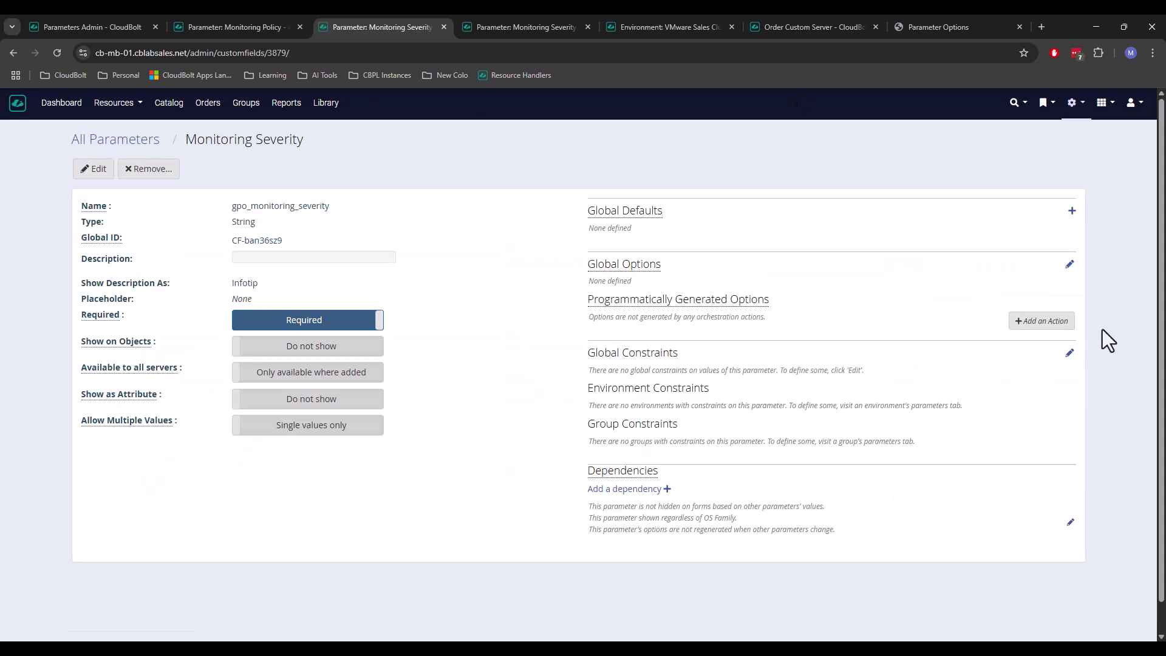
click(1055, 325)
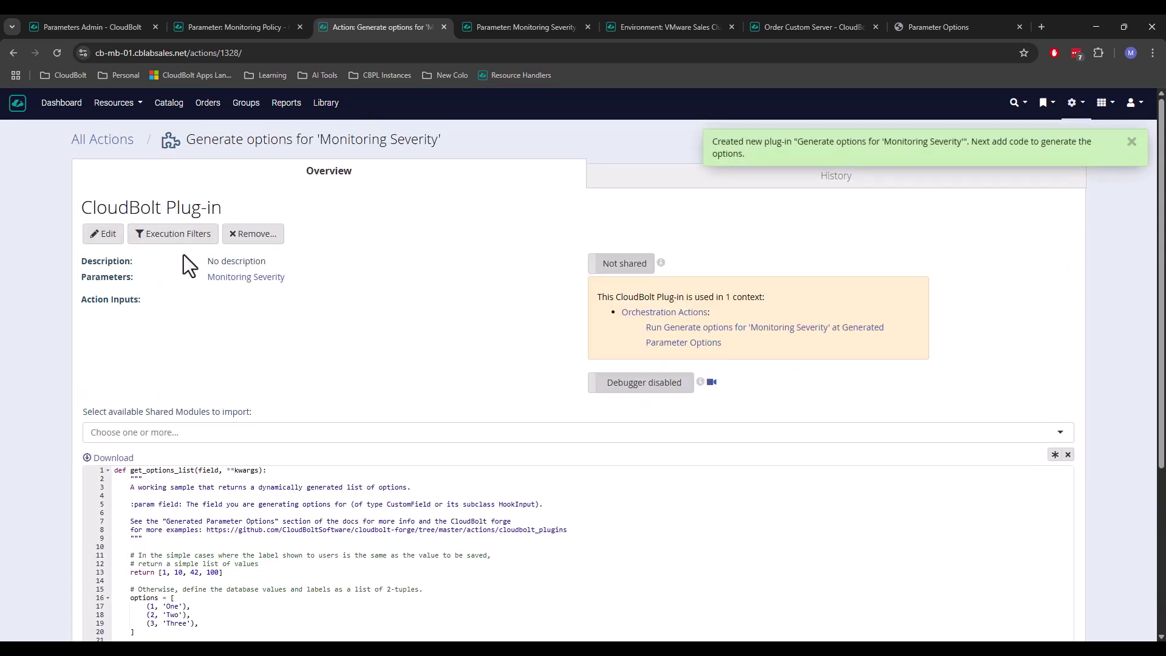
click(103, 235)
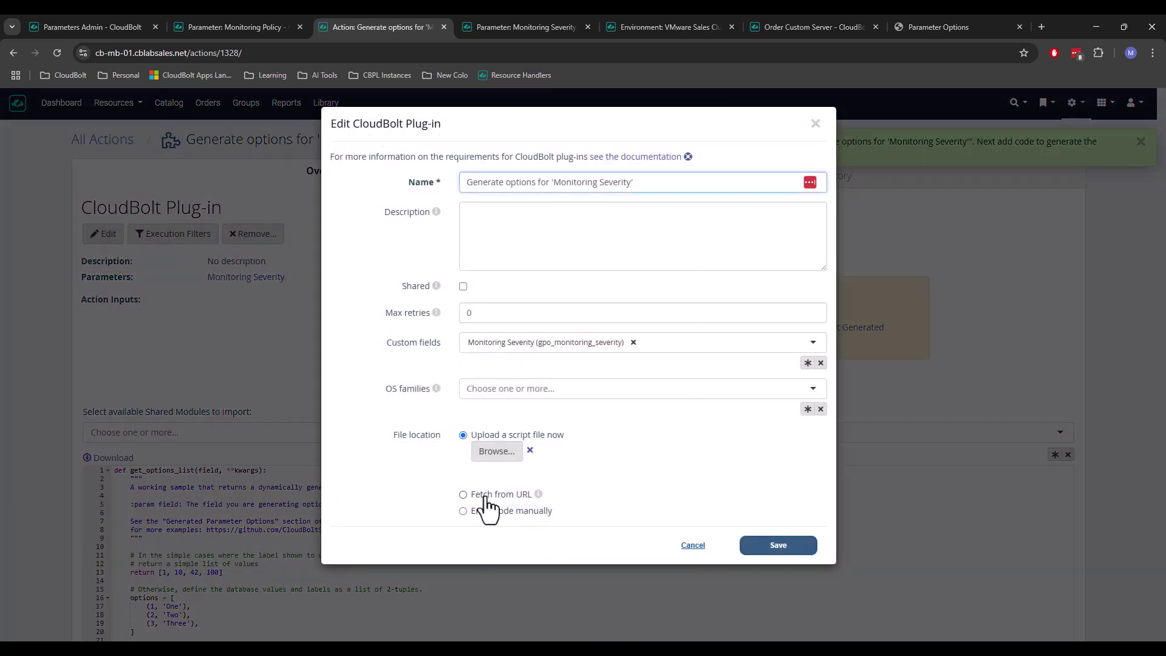
click(480, 490)
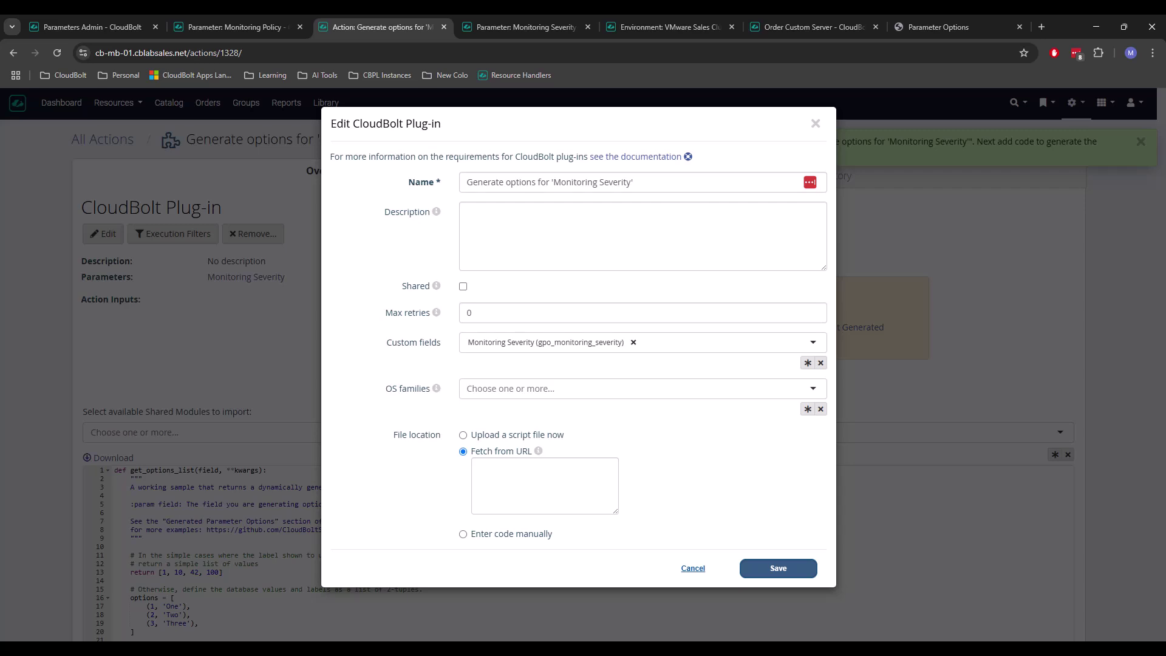
text(file:///var/opt/cloudbolt/proserv/generate_options/multiple_control_fields.py)
click(767, 576)
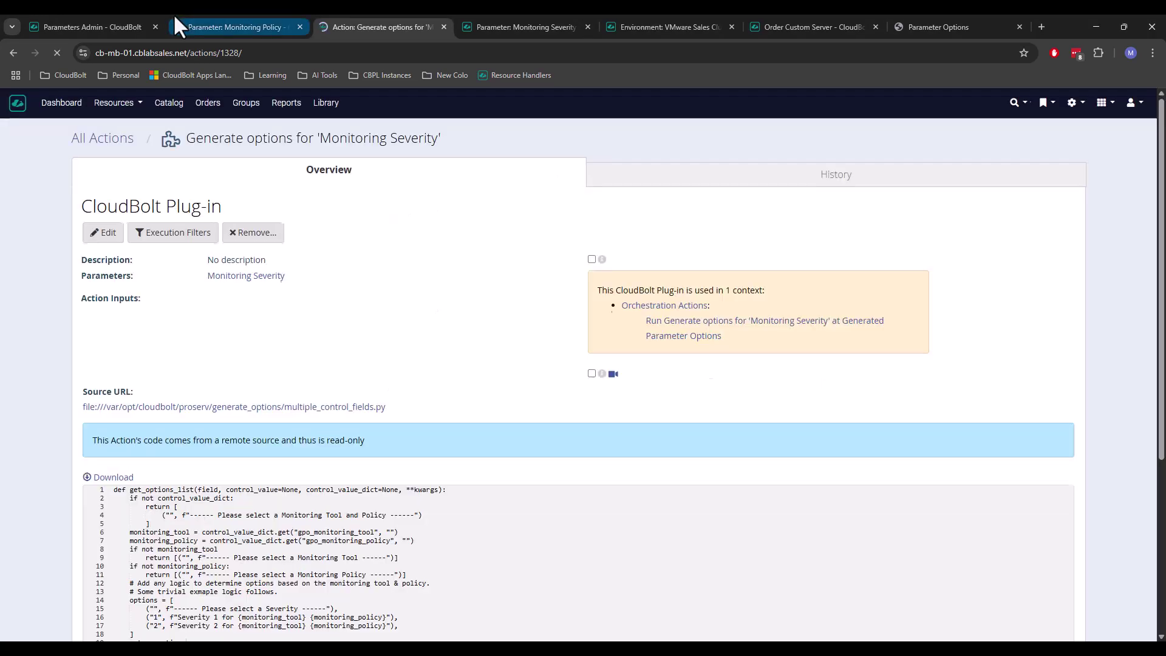
scroll(465, 545, down, 3)
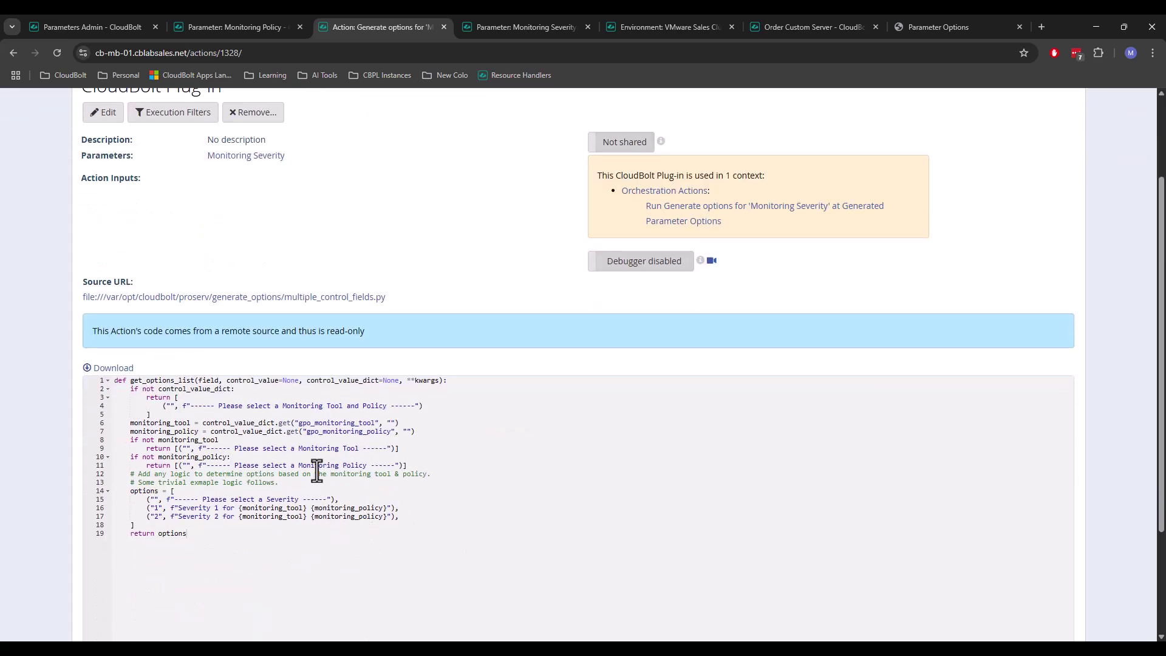
scroll(138, 162, up, 3)
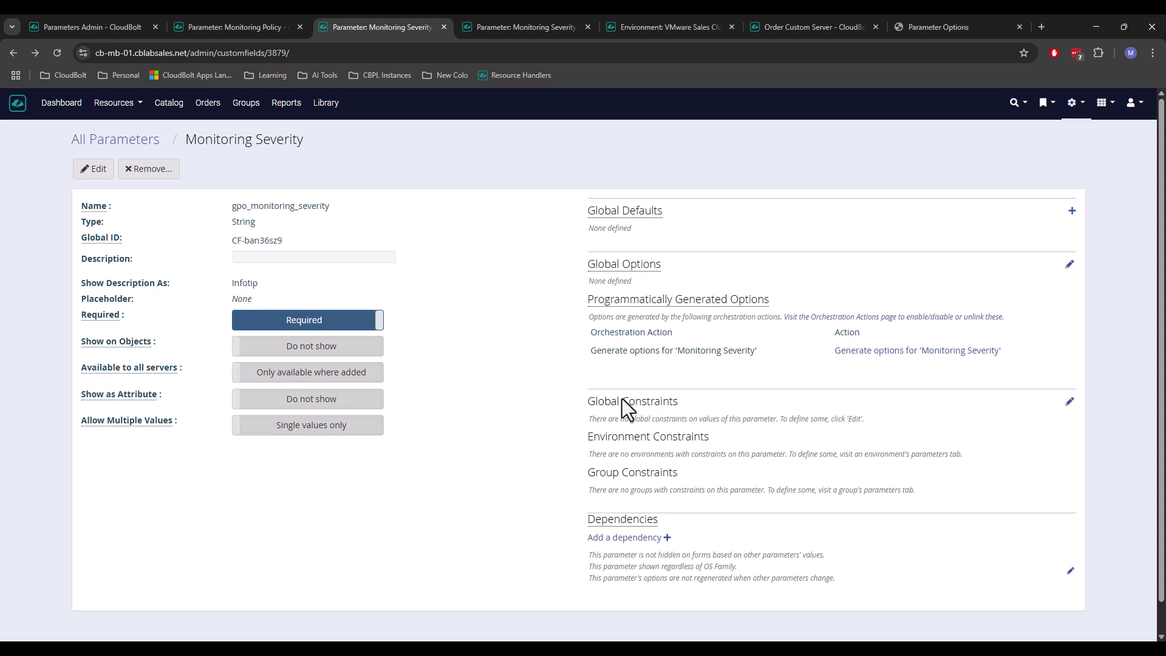
Step: Create a Regenerate Options dependency for Monitoring Severity with Monitoring Tool (gpo_monitoring_tool) as the controlling field
click(617, 539)
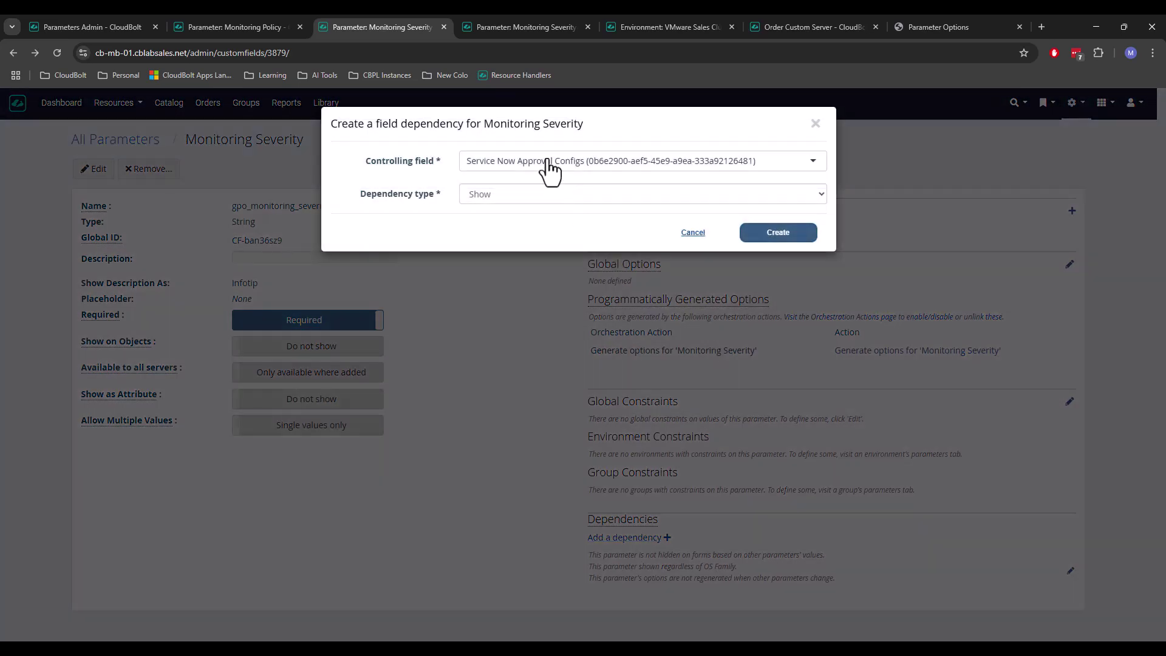
click(549, 162)
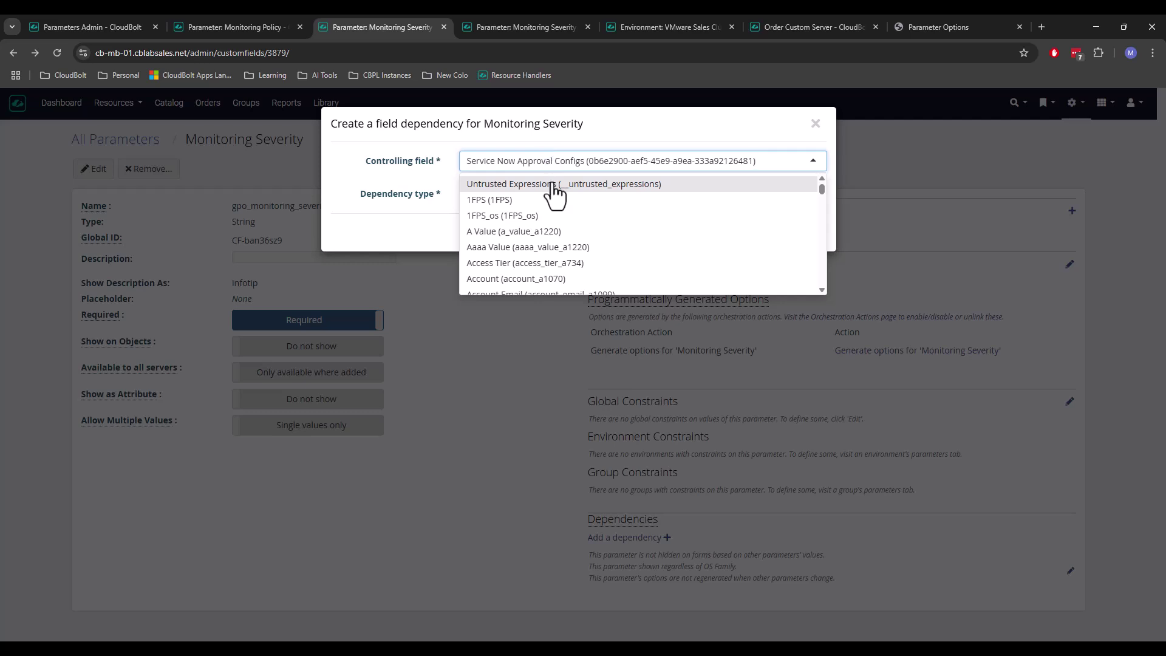
key(ctrl+a)
key(BackSpace)
text(gpo)
key(Return)
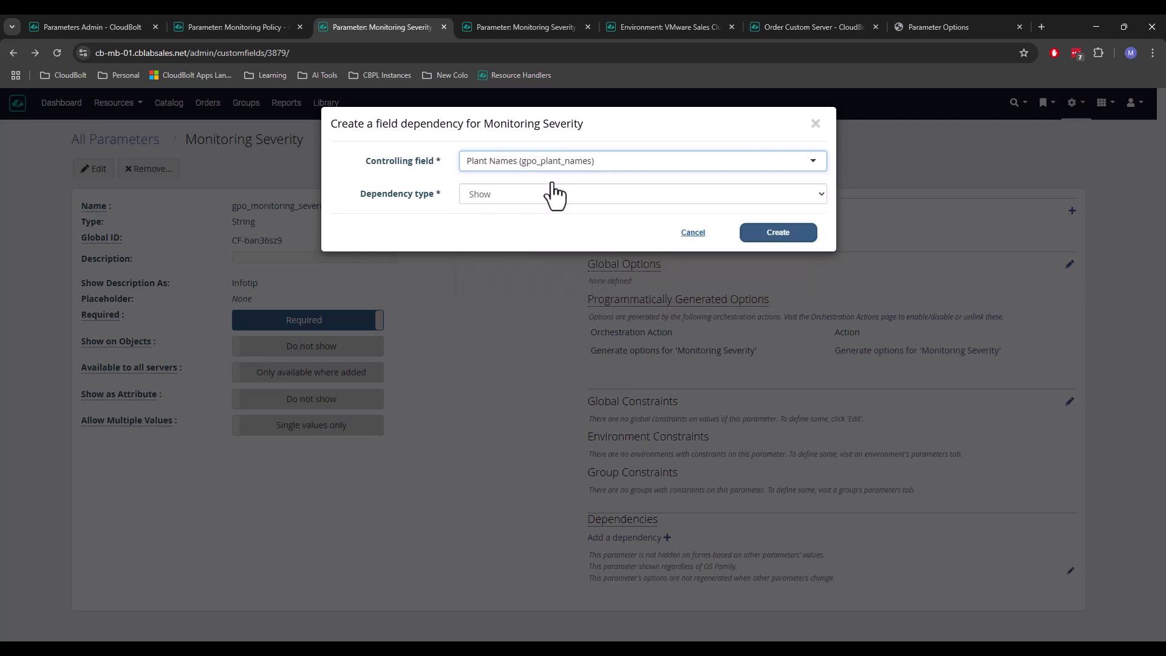
click(610, 162)
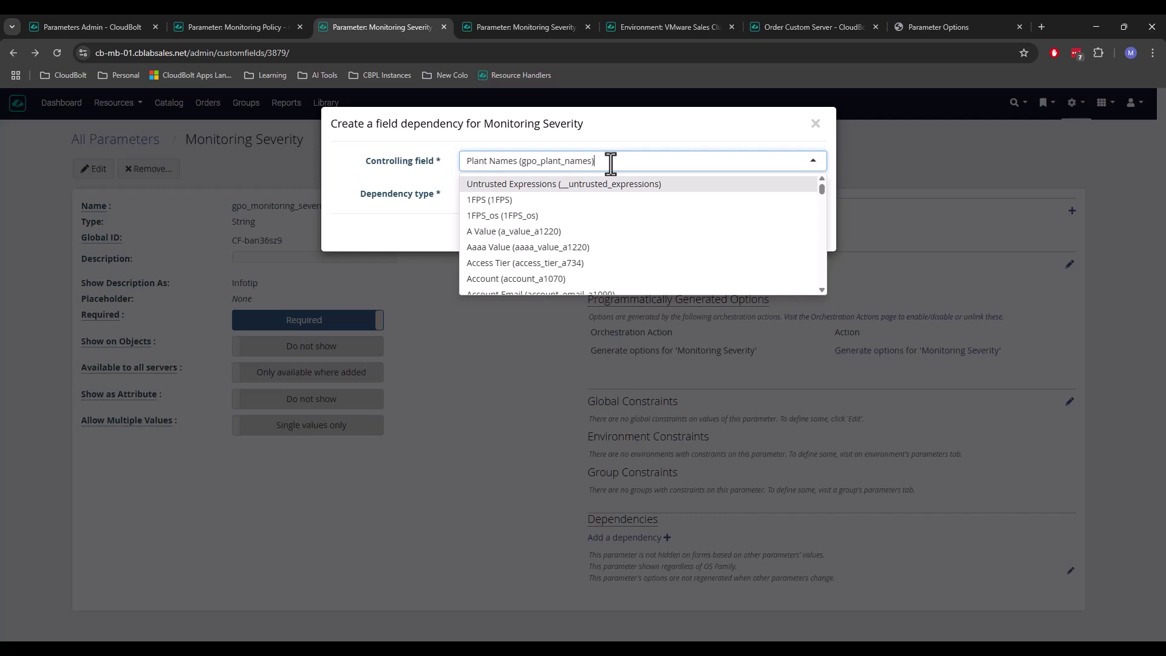
key(ctrl+a)
key(BackSpace)
text(gpo)
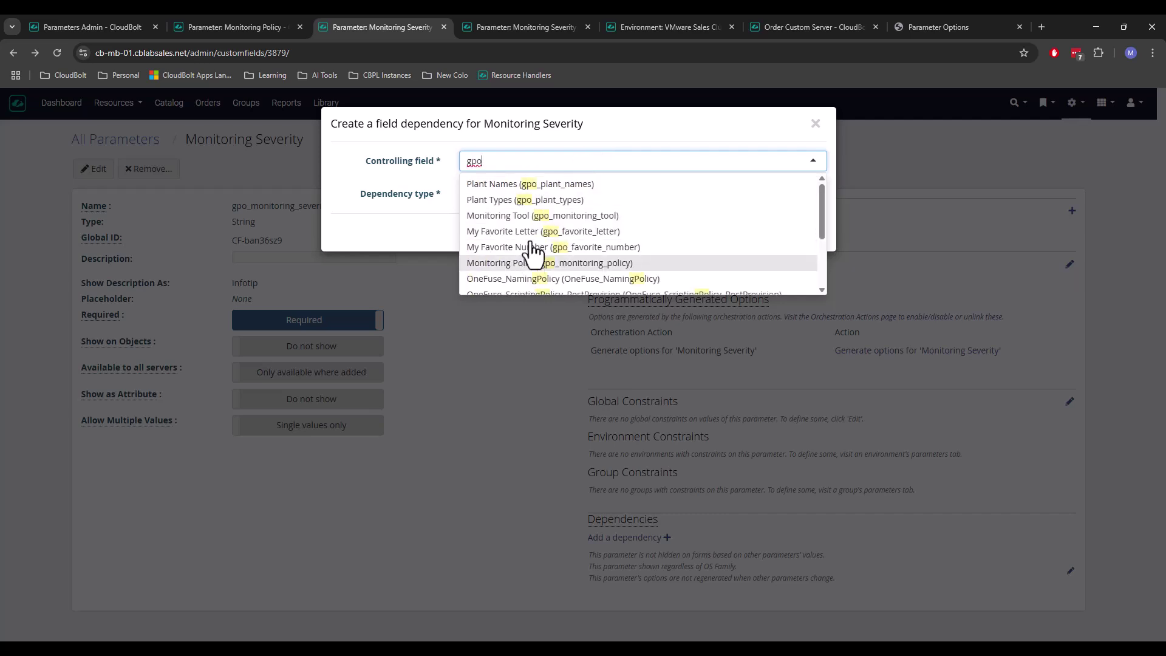
click(536, 216)
click(620, 196)
click(512, 246)
click(783, 235)
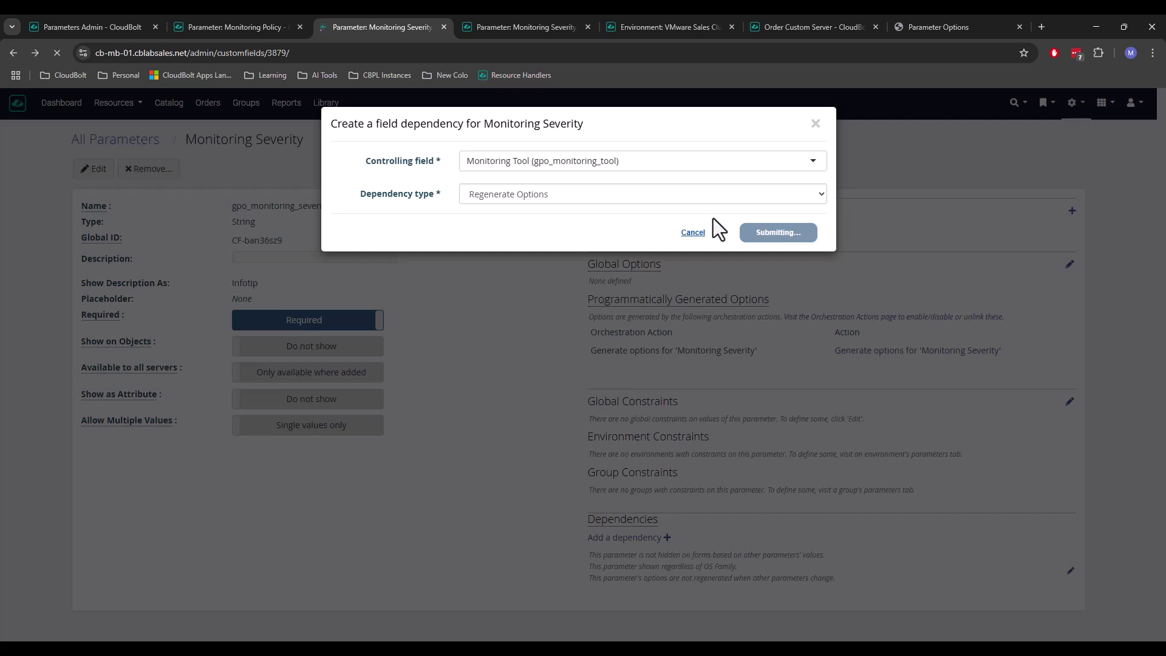
Step: Create a second Regenerate Options dependency for Monitoring Severity, controlled by Monitoring Policy (gpo_monitoring_policy)
scroll(755, 479, down, 1)
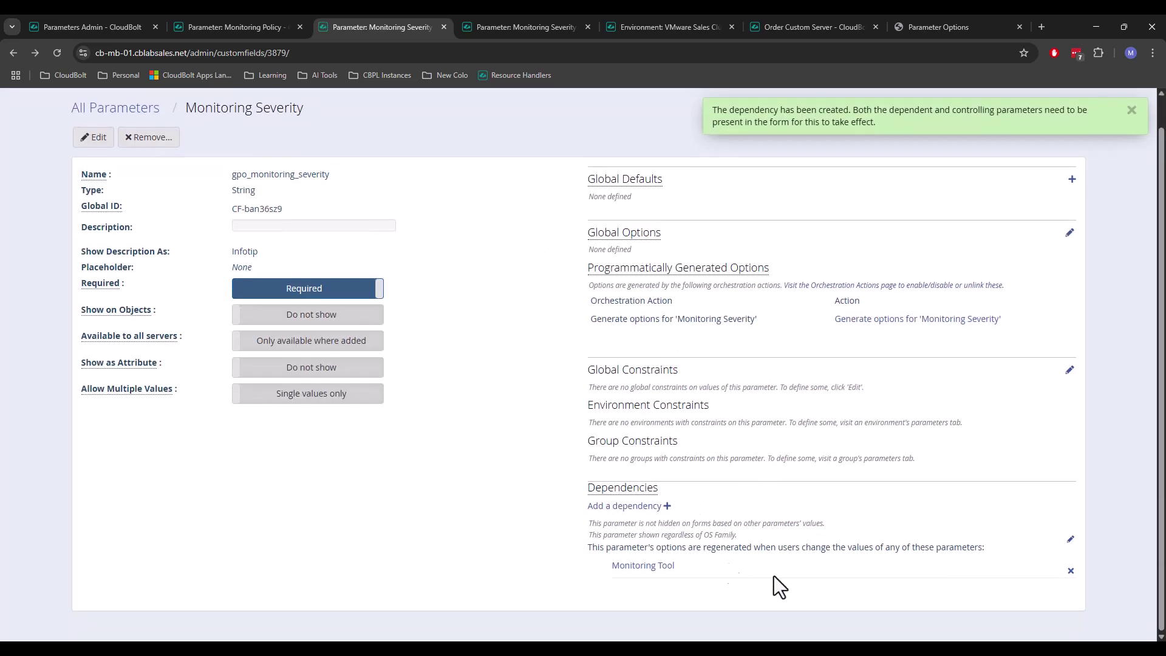
click(626, 506)
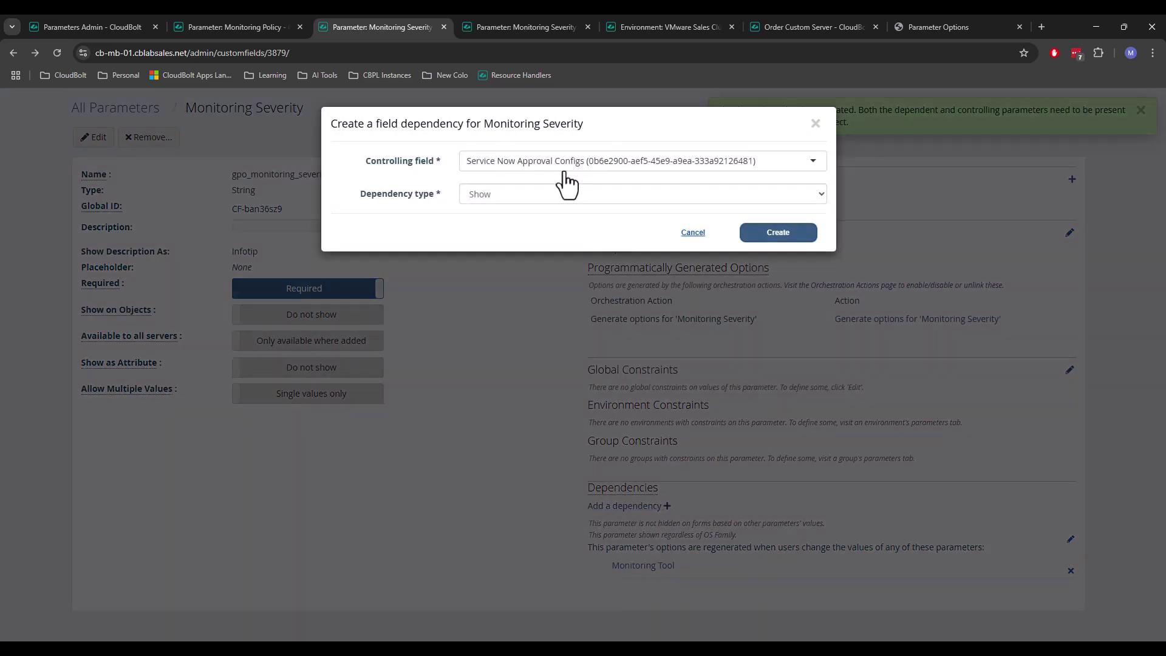
click(550, 161)
text(gpo)
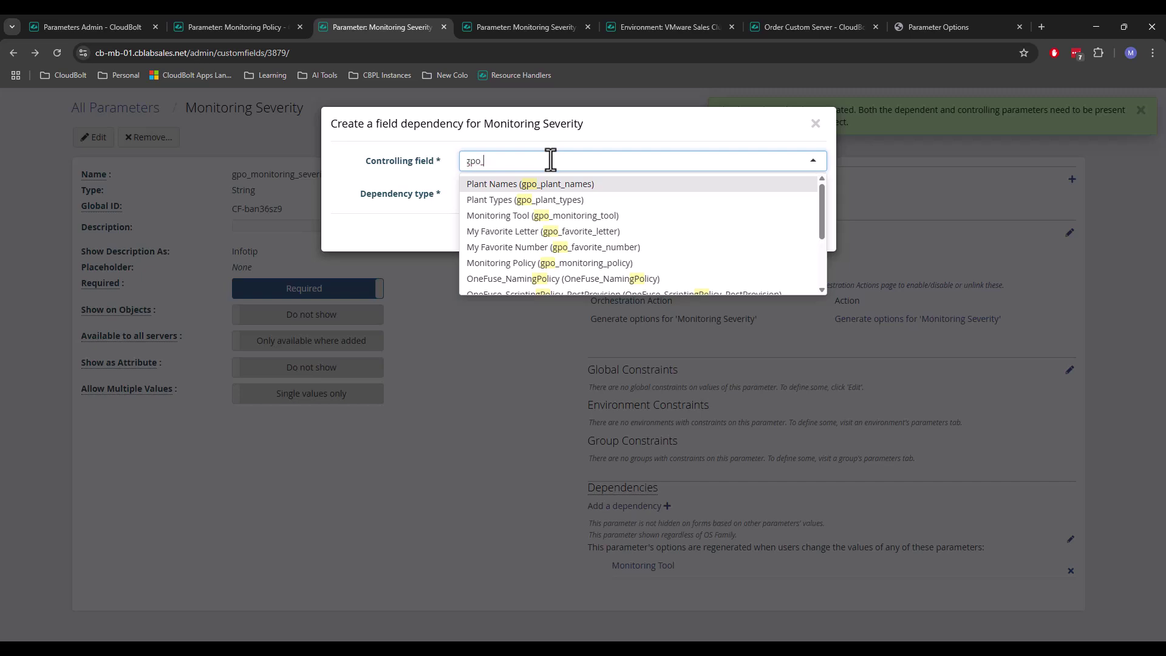
text(_mo)
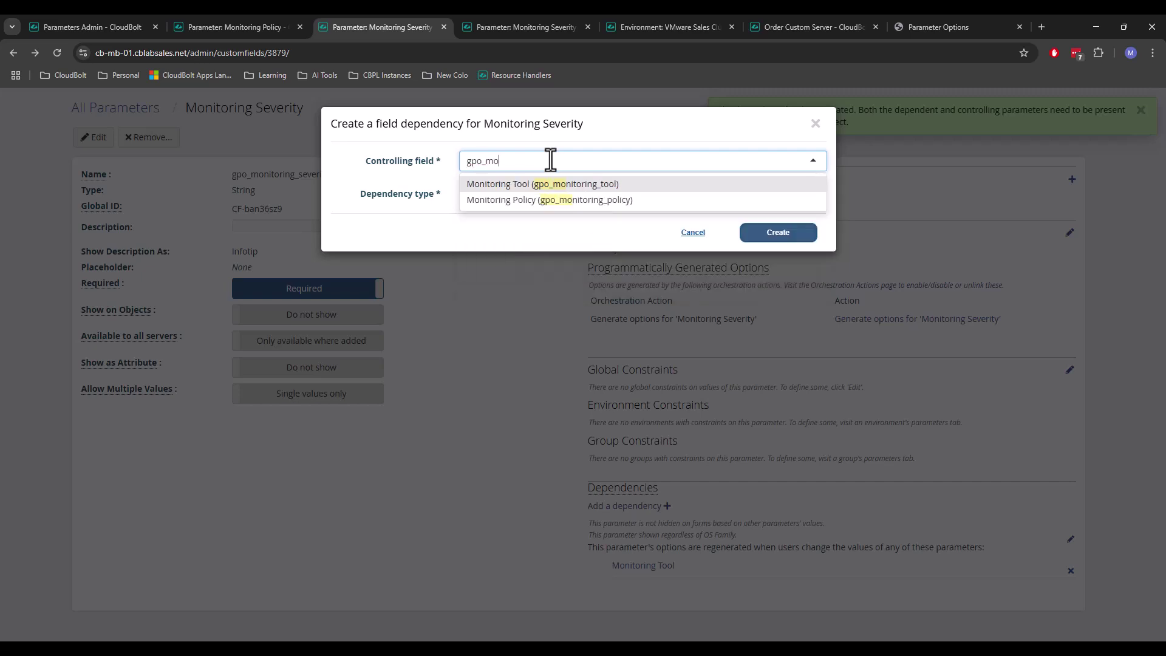
click(514, 200)
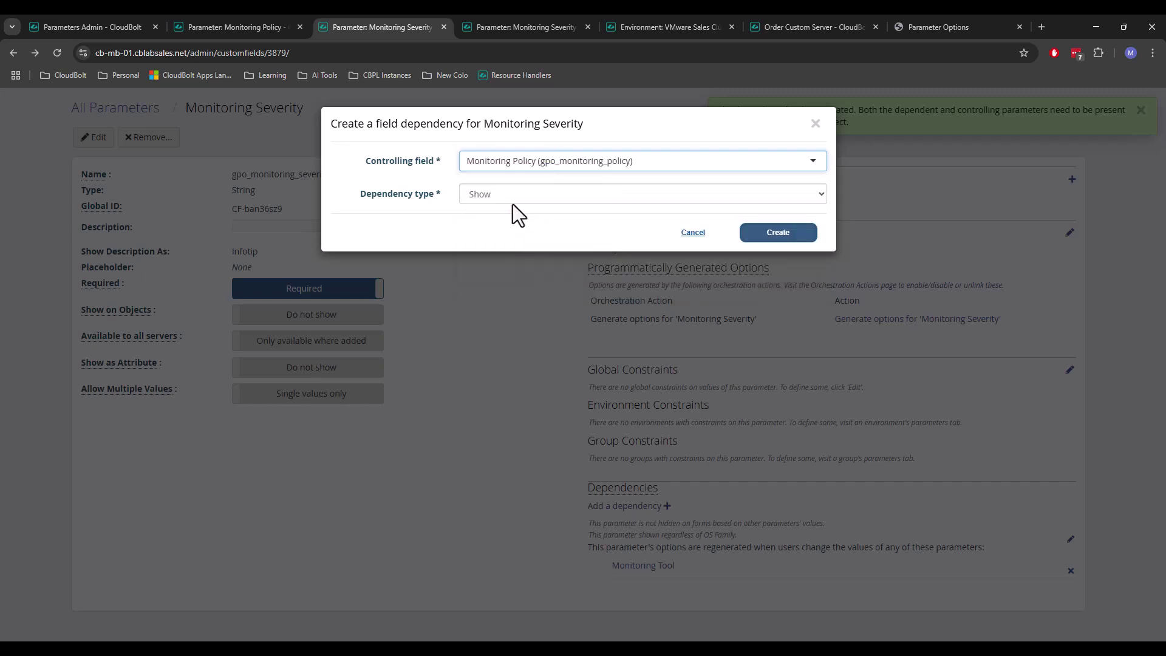
click(513, 196)
click(502, 250)
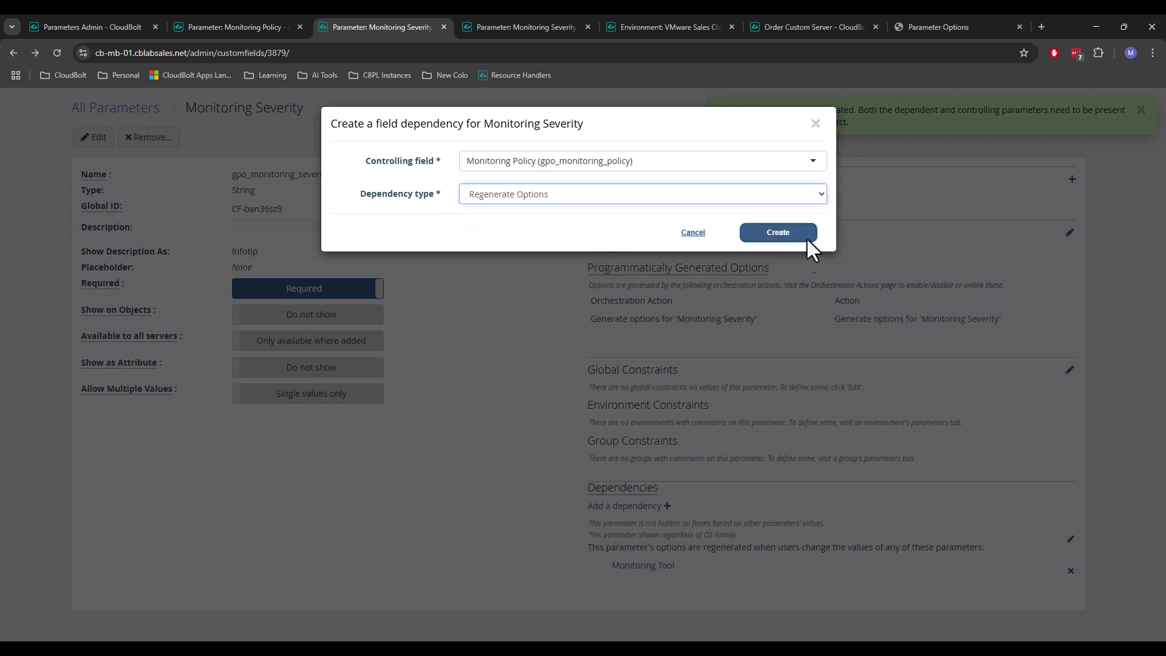
click(780, 236)
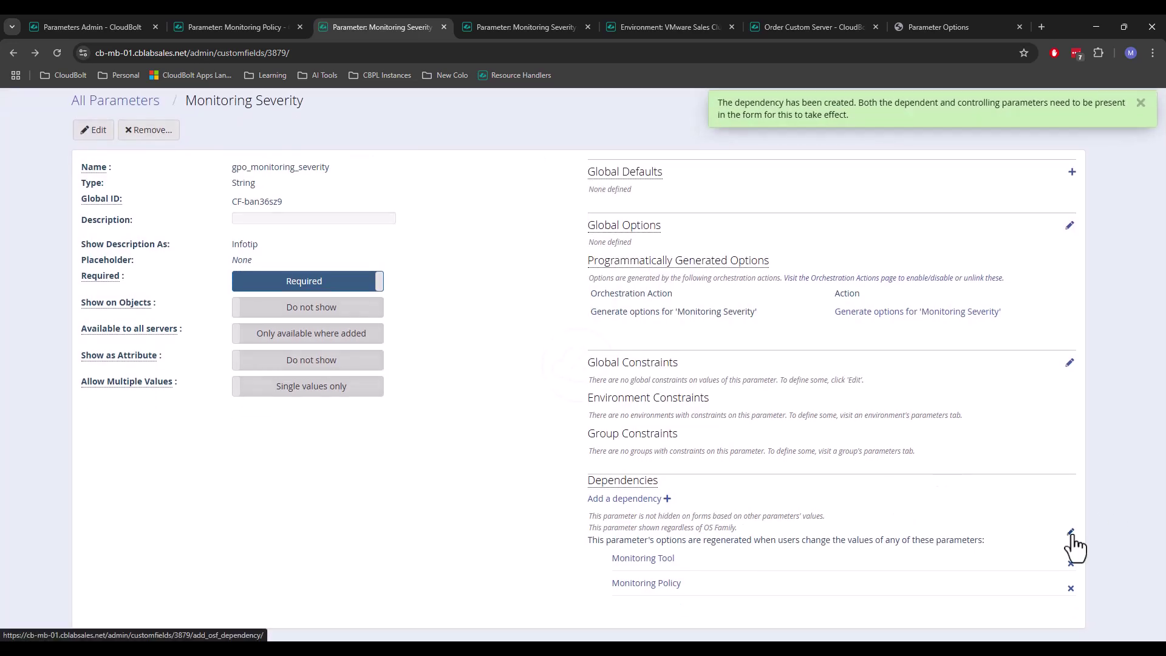
Step: Look at the OS family dependency form and the linked Monitoring Tool parameter, returning to the Monitoring Severity page
click(1071, 534)
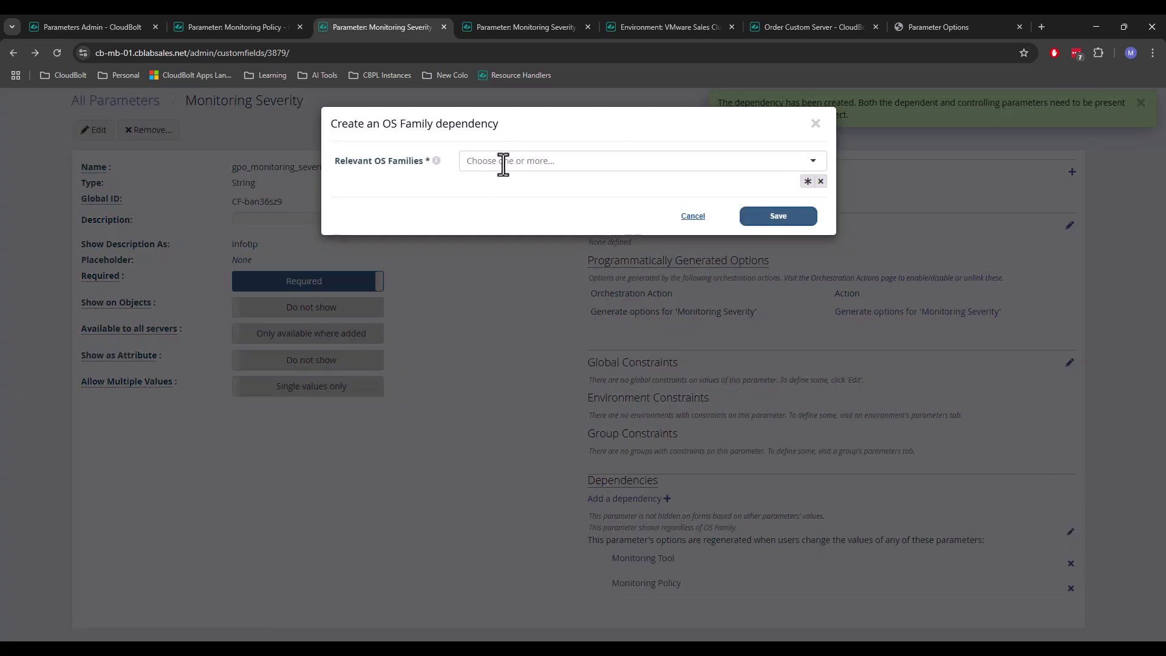
click(693, 216)
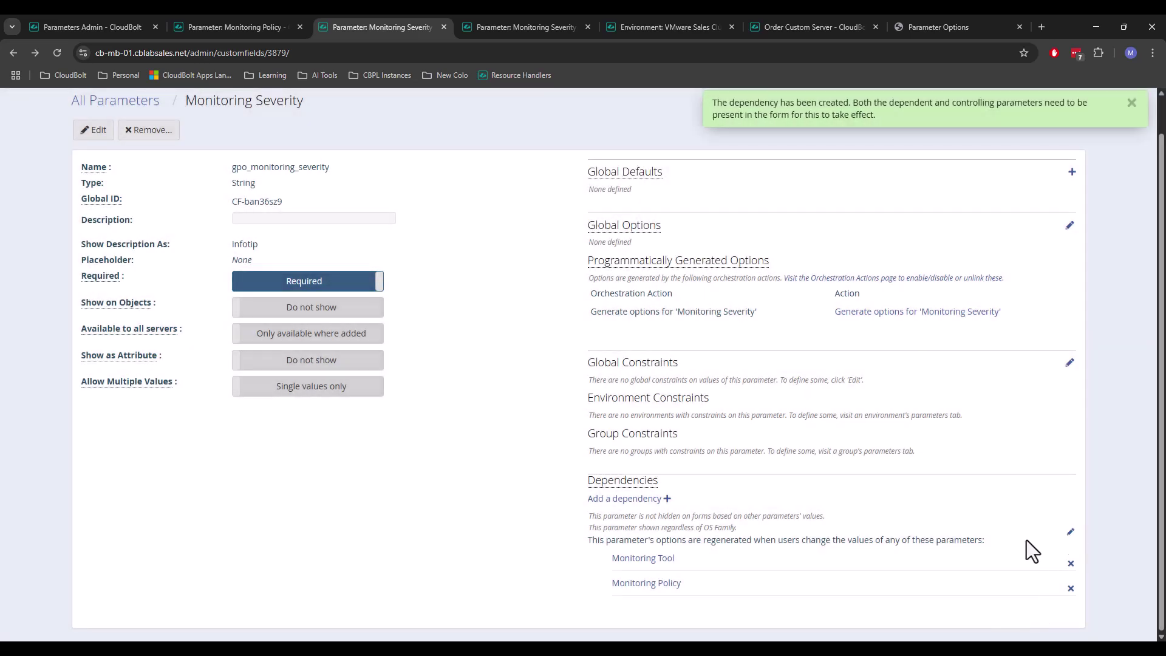
click(649, 558)
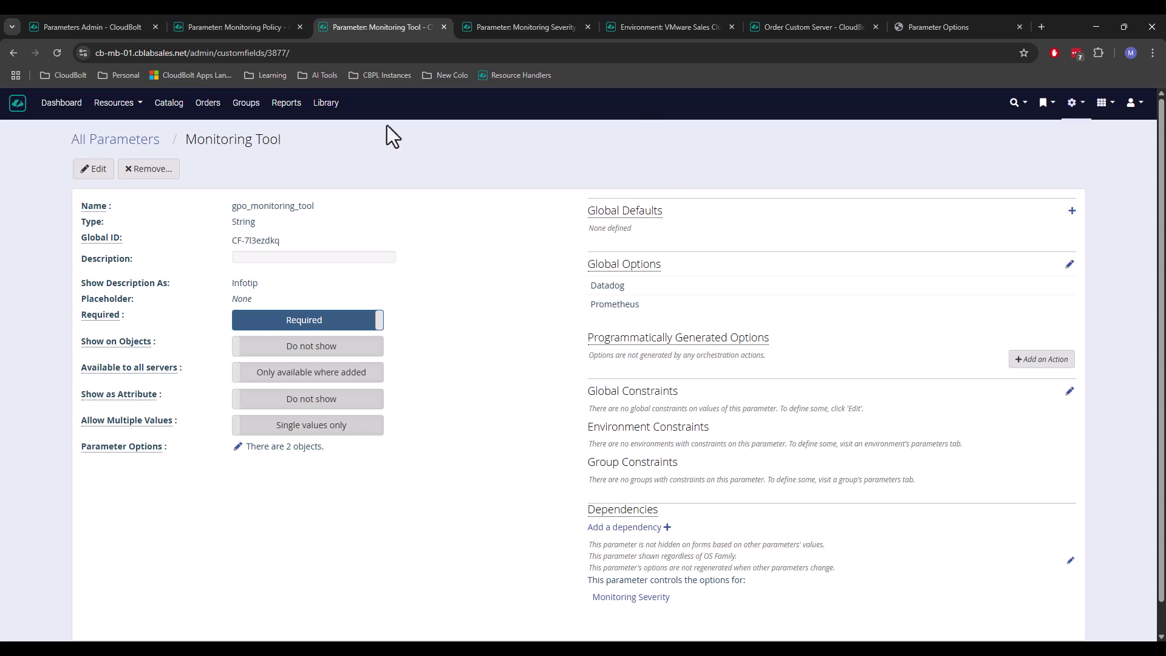
click(12, 54)
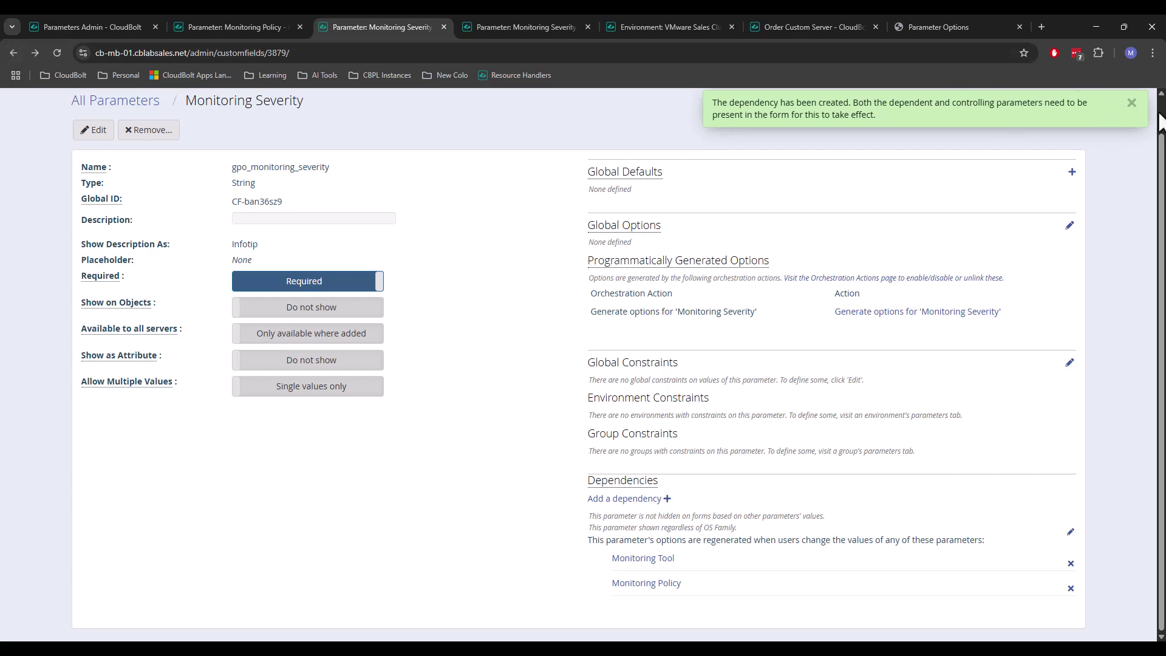
click(1131, 103)
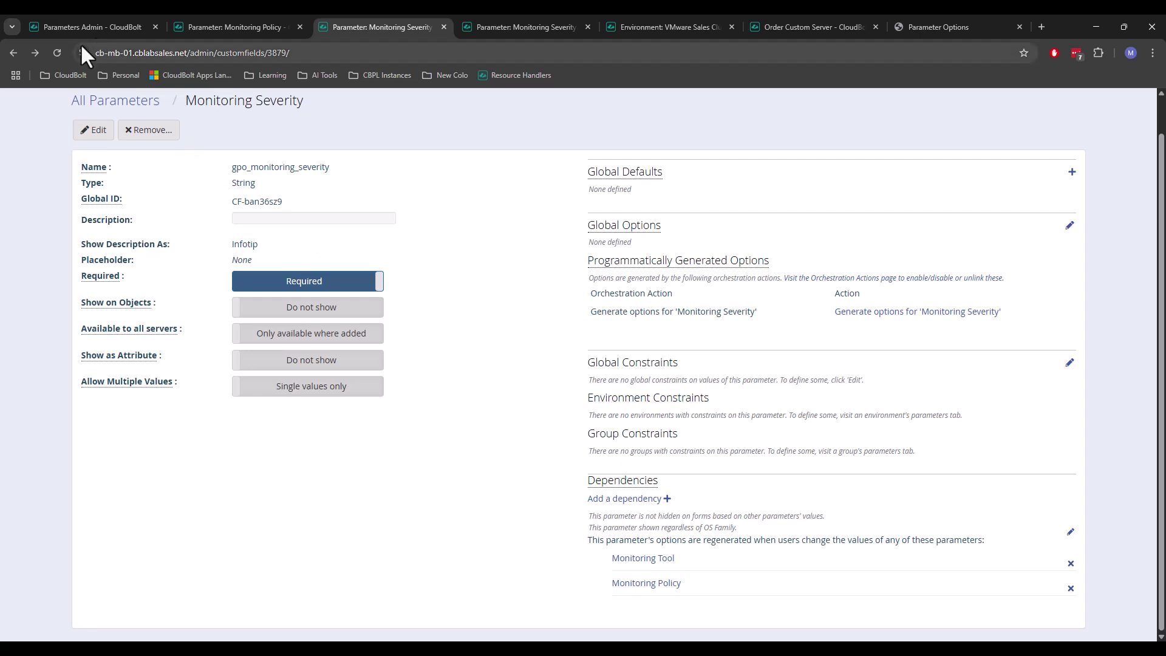
click(57, 55)
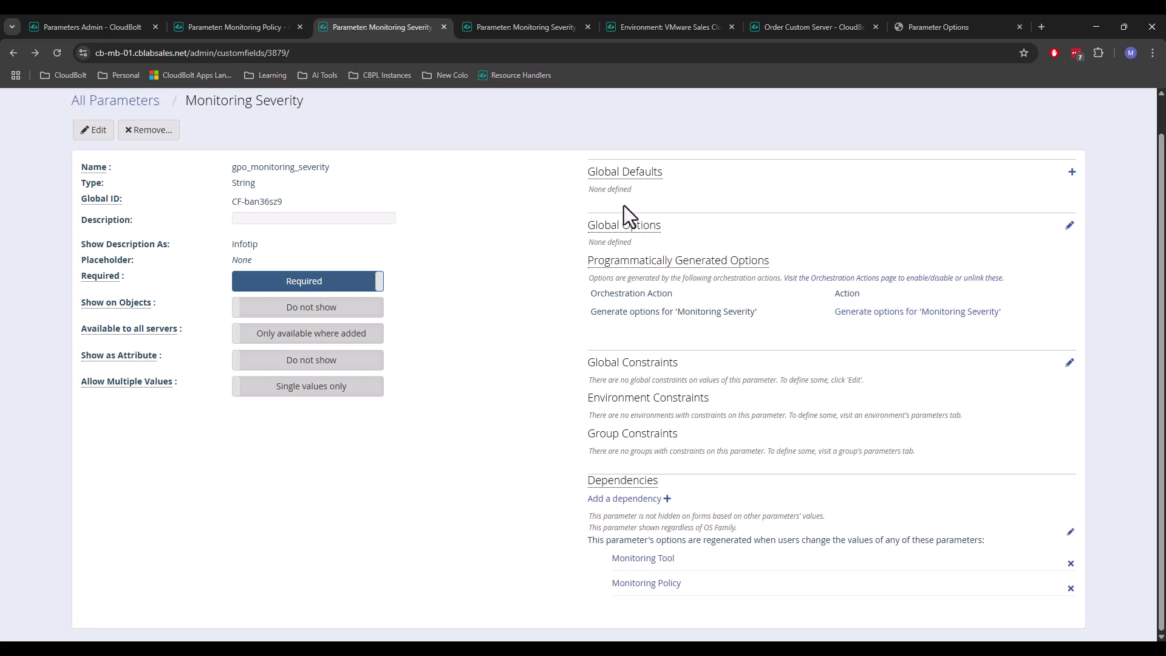
Step: Add the Monitoring Policy, Monitoring Severity and Monitoring Tool parameters to the VMware Sales Cluster - Regenerate Options environment
scroll(957, 196, up, 1)
click(1072, 103)
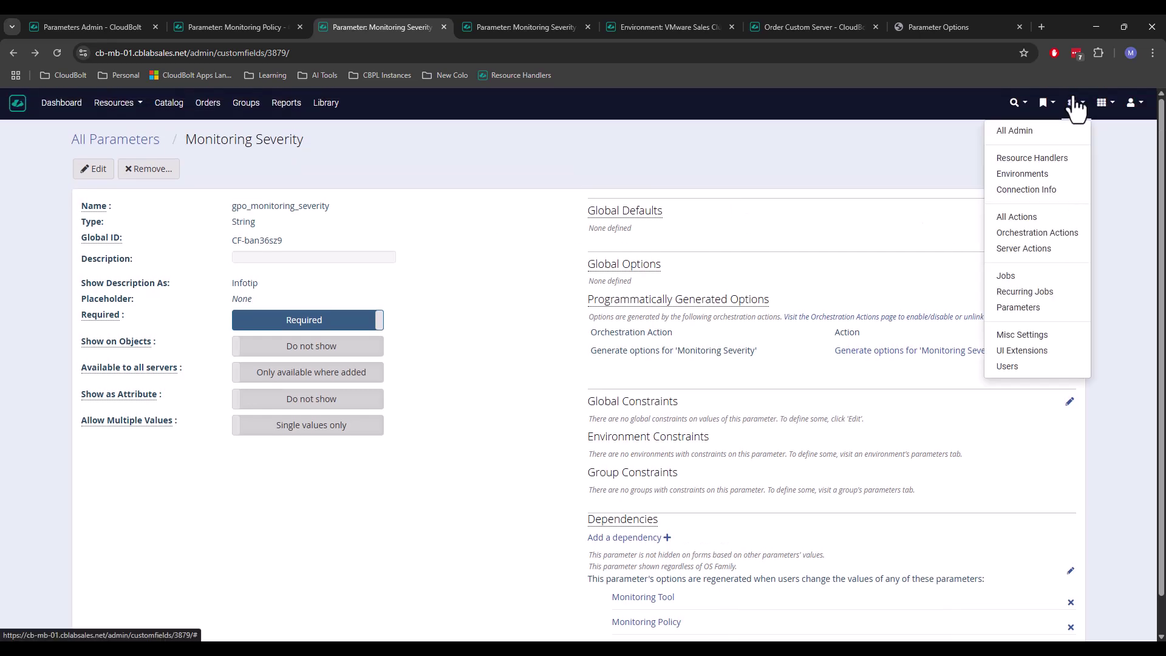
click(1015, 176)
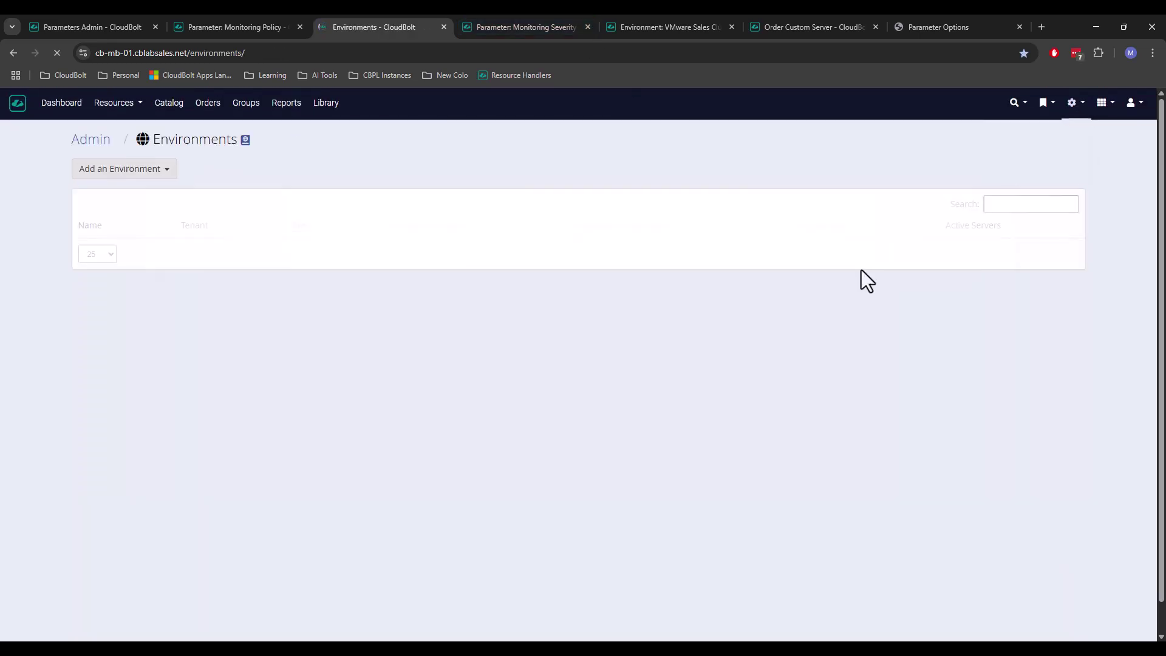
click(648, 29)
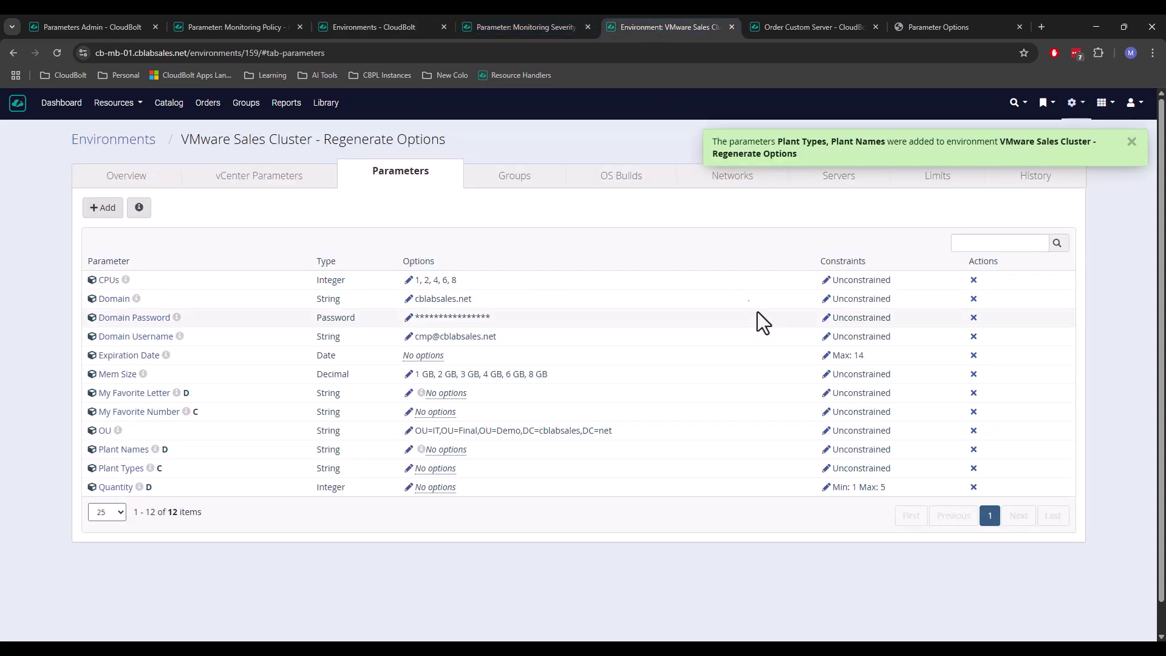
click(106, 209)
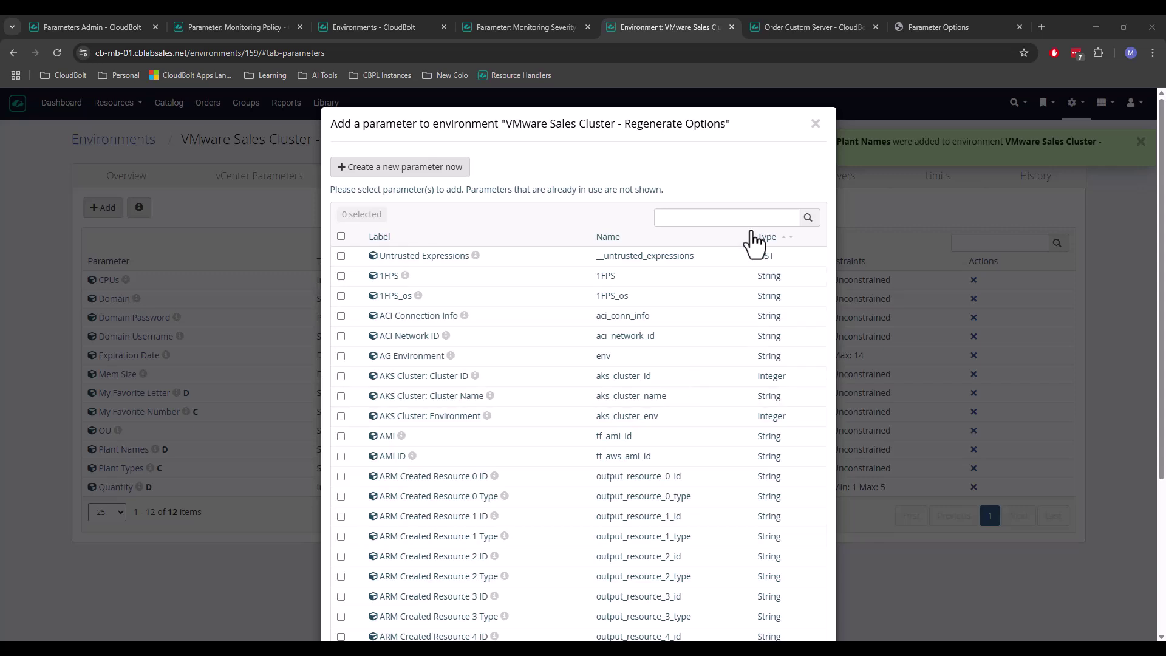
click(734, 217)
key(Return)
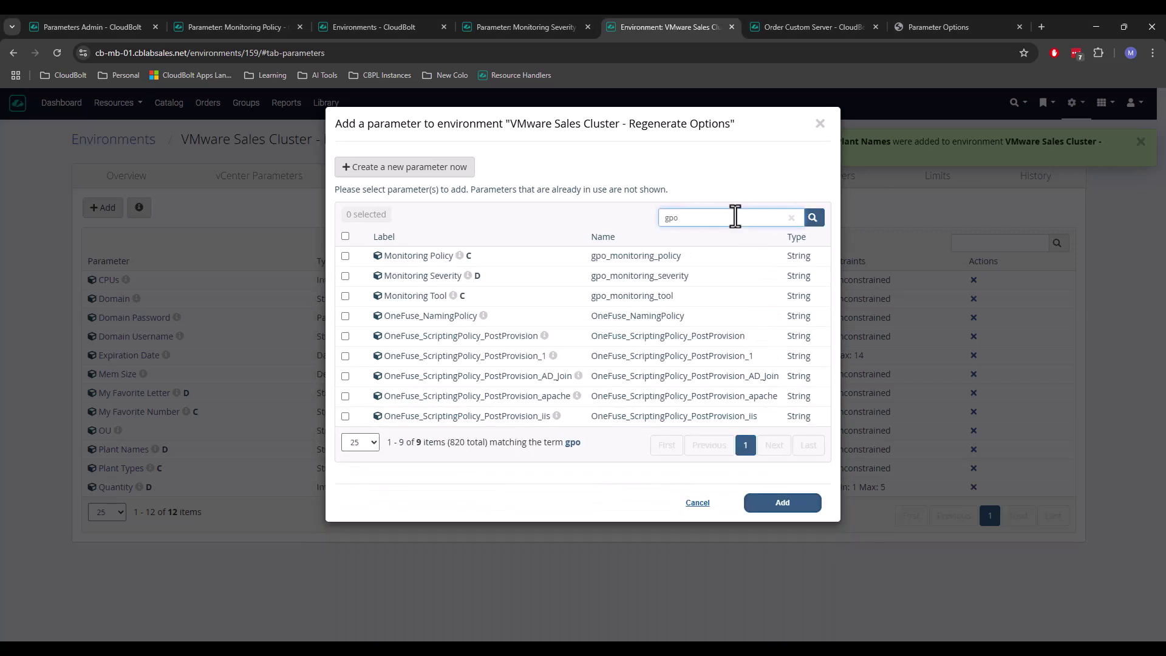
click(419, 256)
click(418, 276)
click(415, 296)
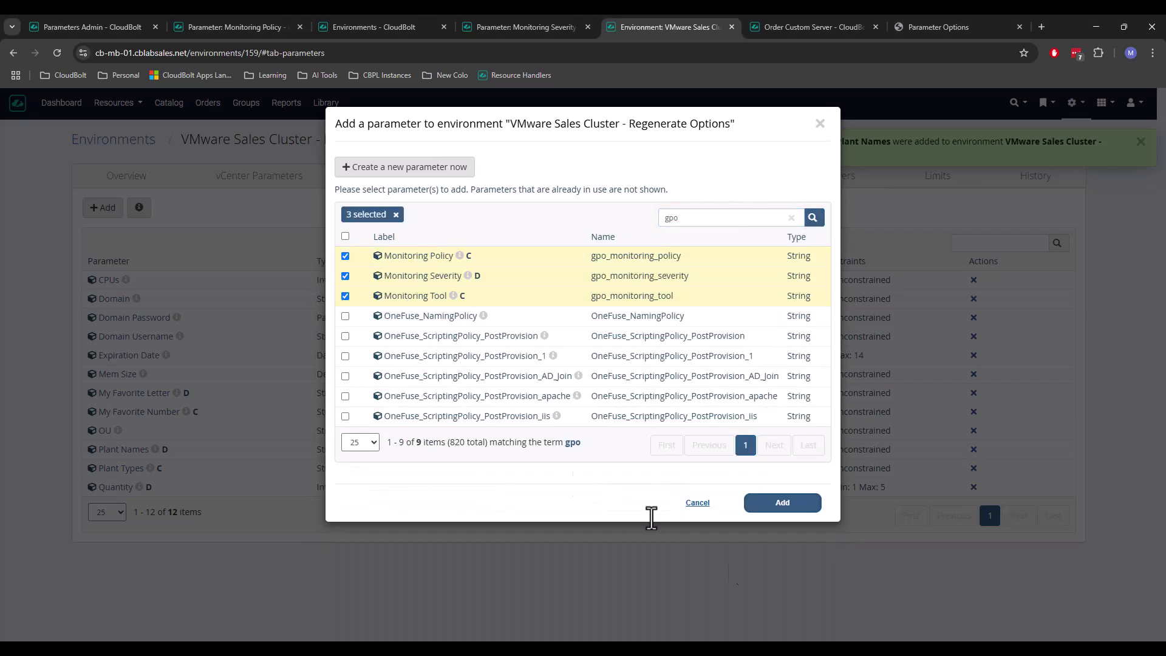
click(800, 505)
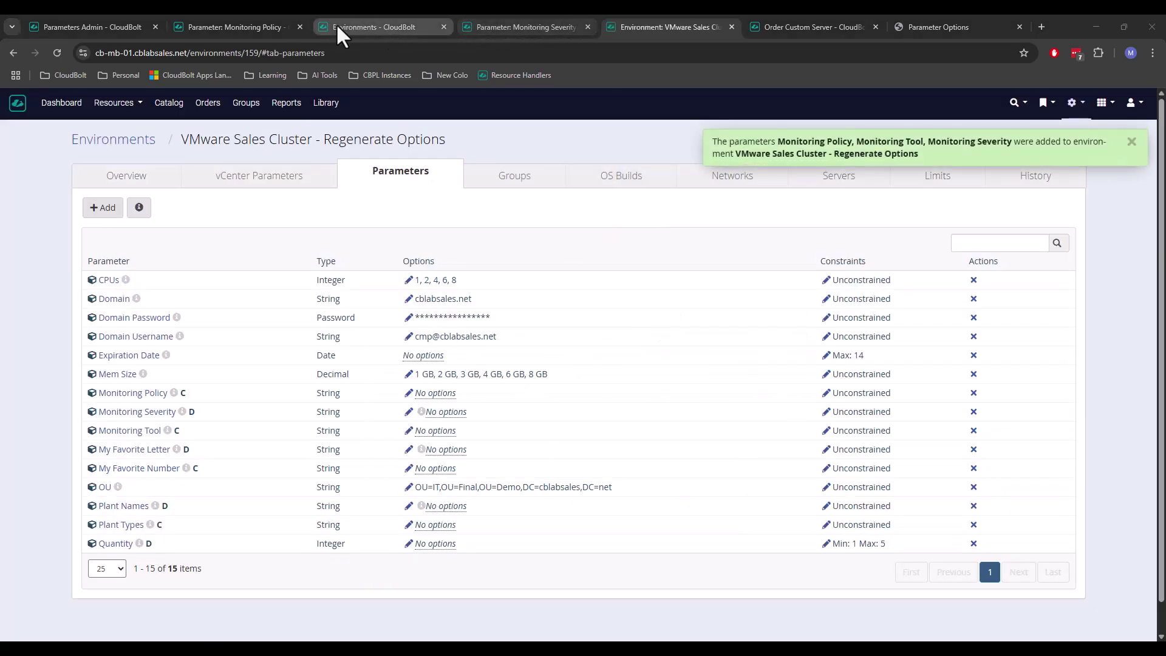
Step: Try to order a Custom Server for group Tenant2 / IT in the VMware Sales Cluster - Regenerate Options environment
click(226, 27)
click(124, 27)
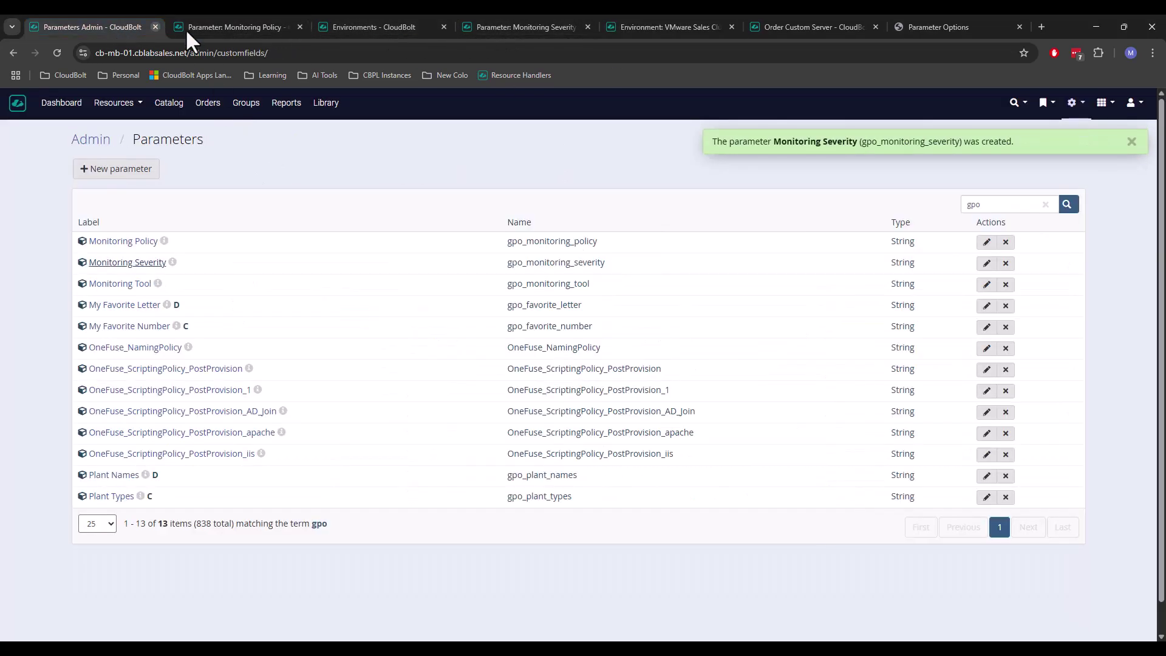
click(816, 20)
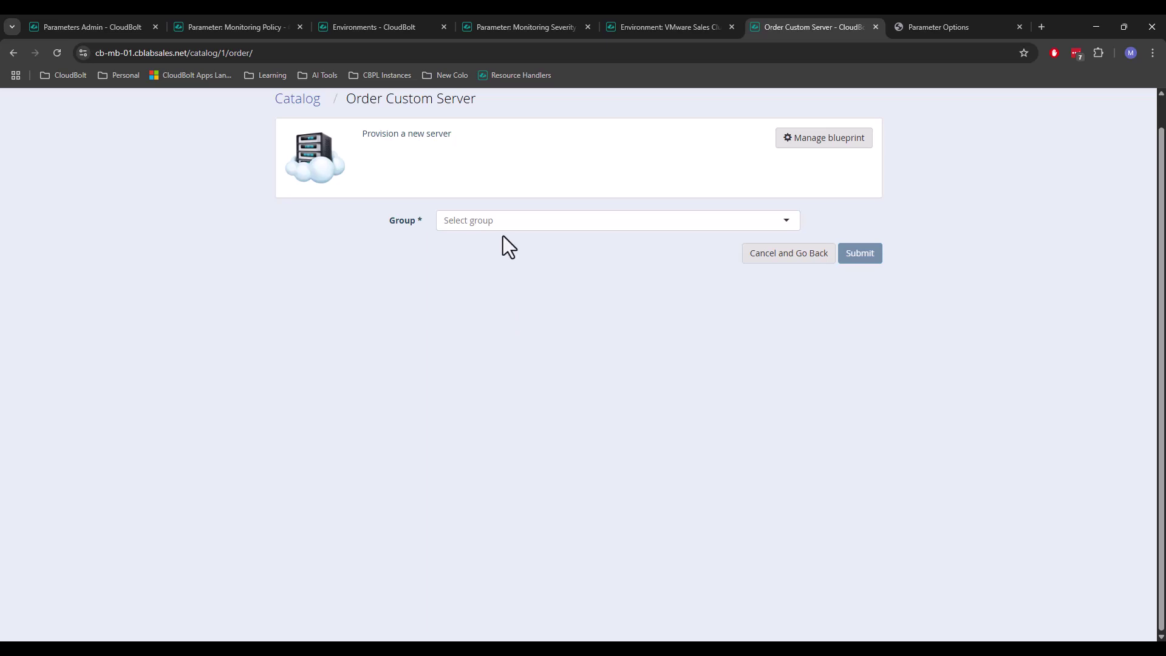
click(504, 223)
click(497, 279)
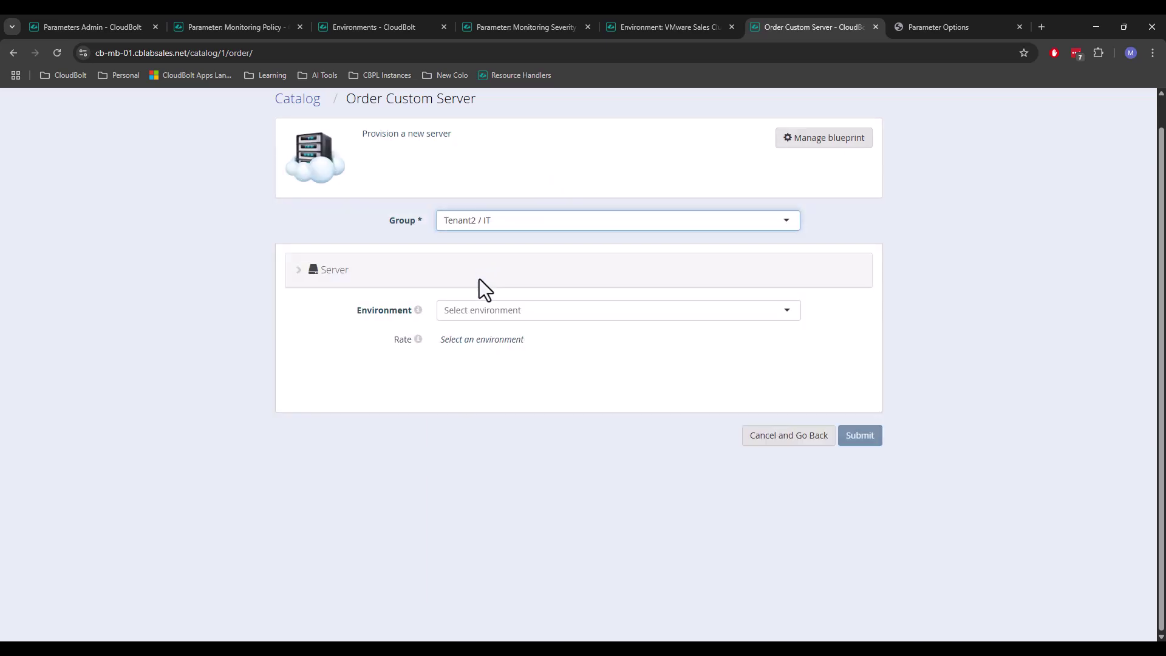
click(489, 311)
scroll(535, 395, down, 10)
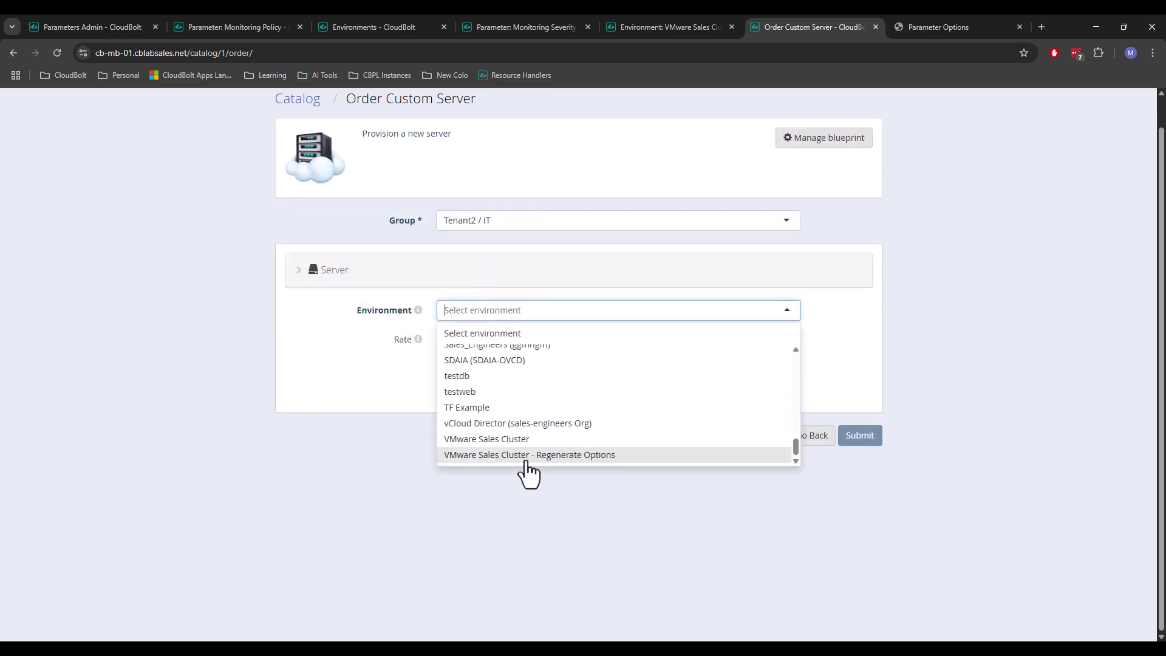
click(526, 455)
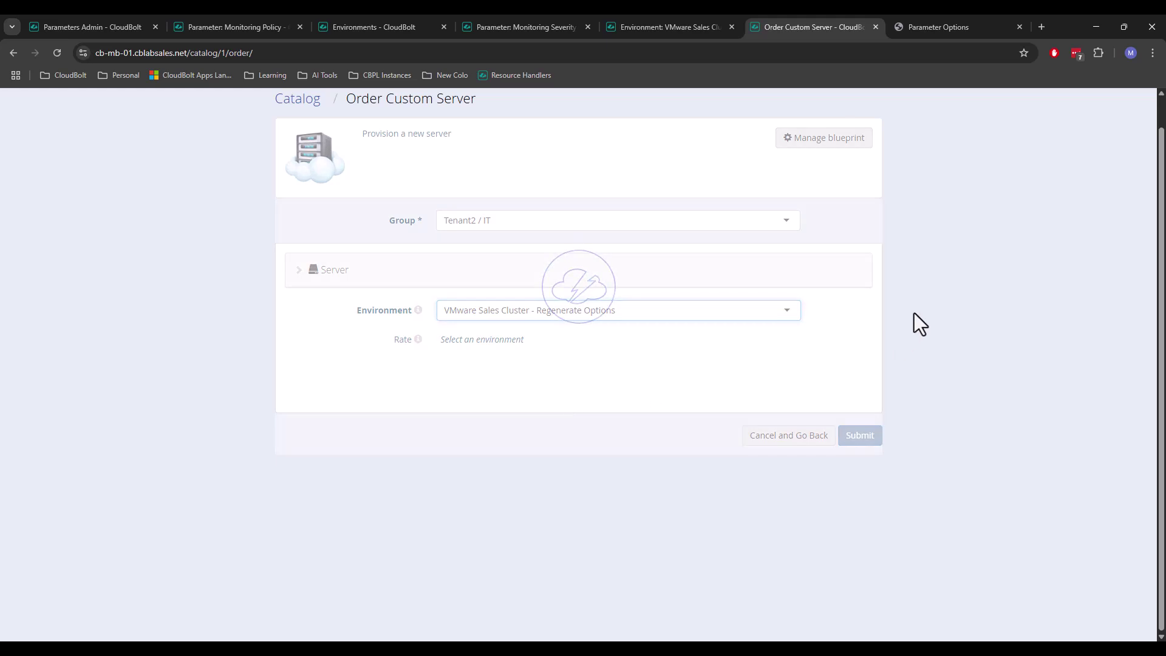
Step: Read the order form's error details, then switch to PyCharm and add the missing colon after "if not monitoring_tool" in multiple_control_fields.py, saving the file
click(381, 349)
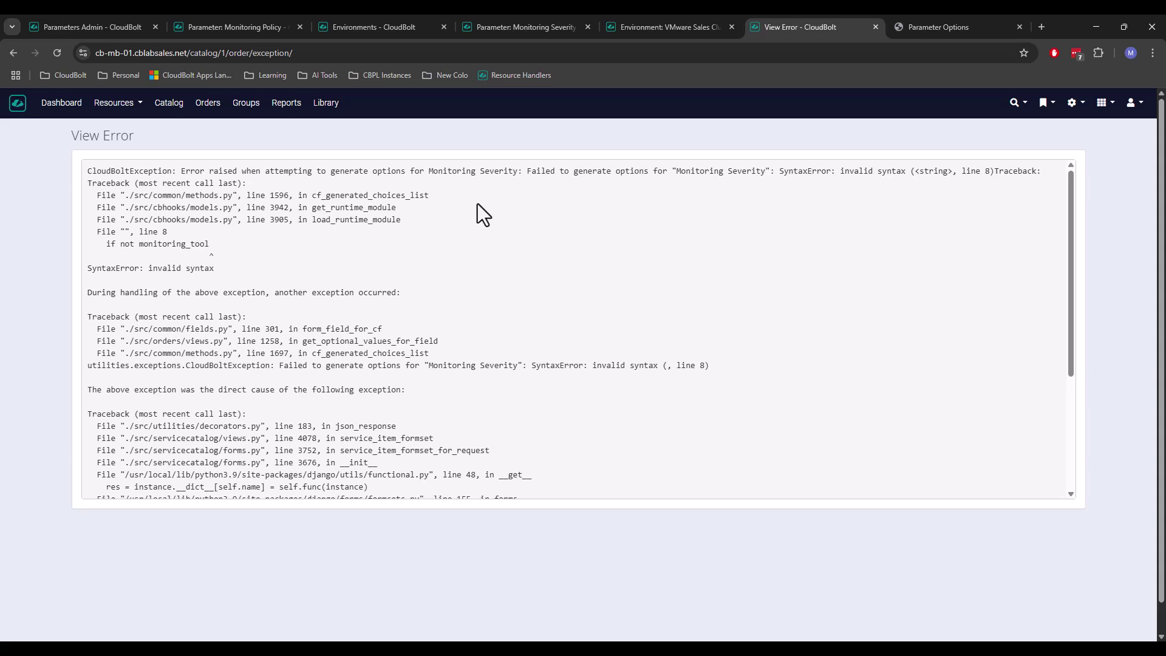
drag(662, 175, 1012, 173)
key(alt+Tab)
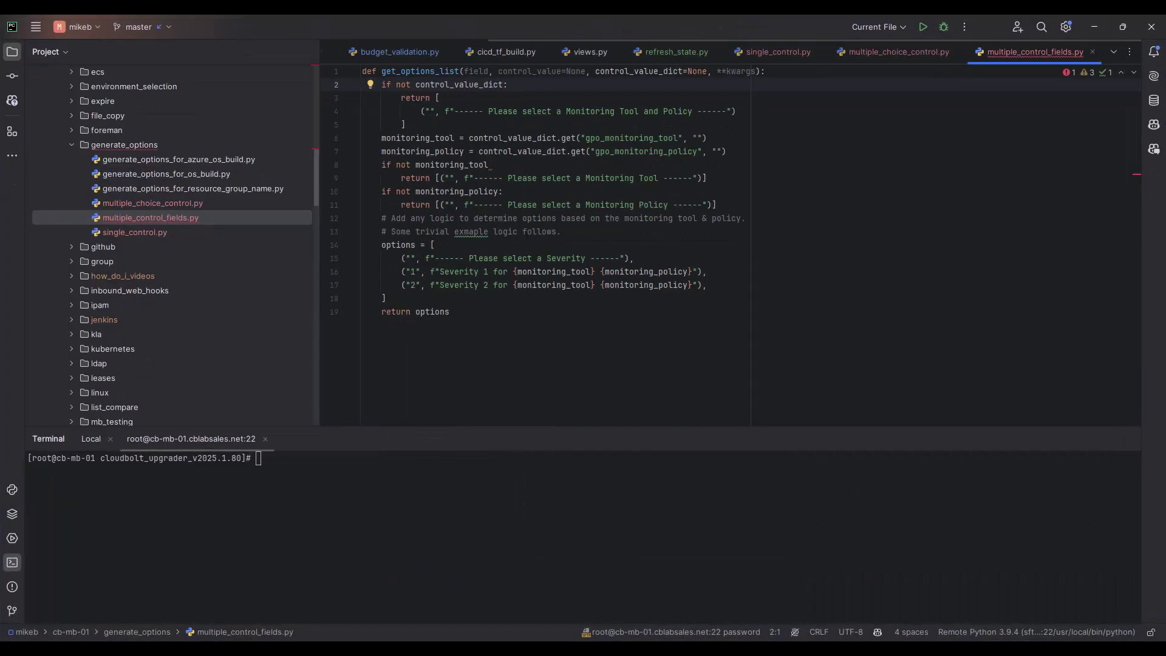
click(517, 165)
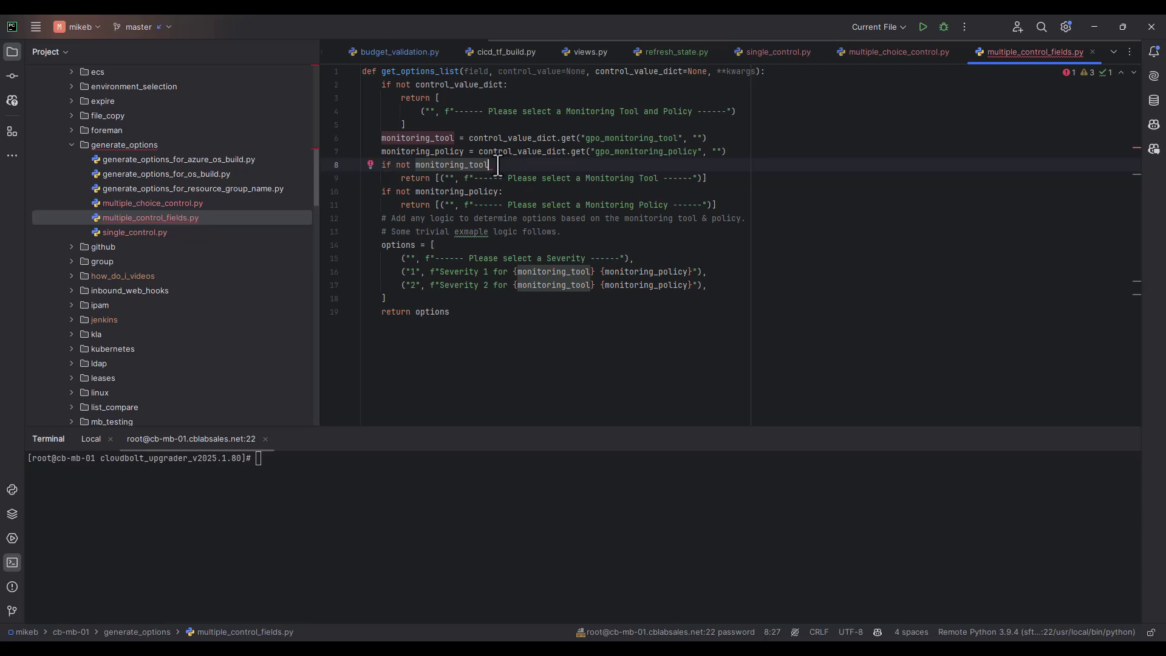
text(:)
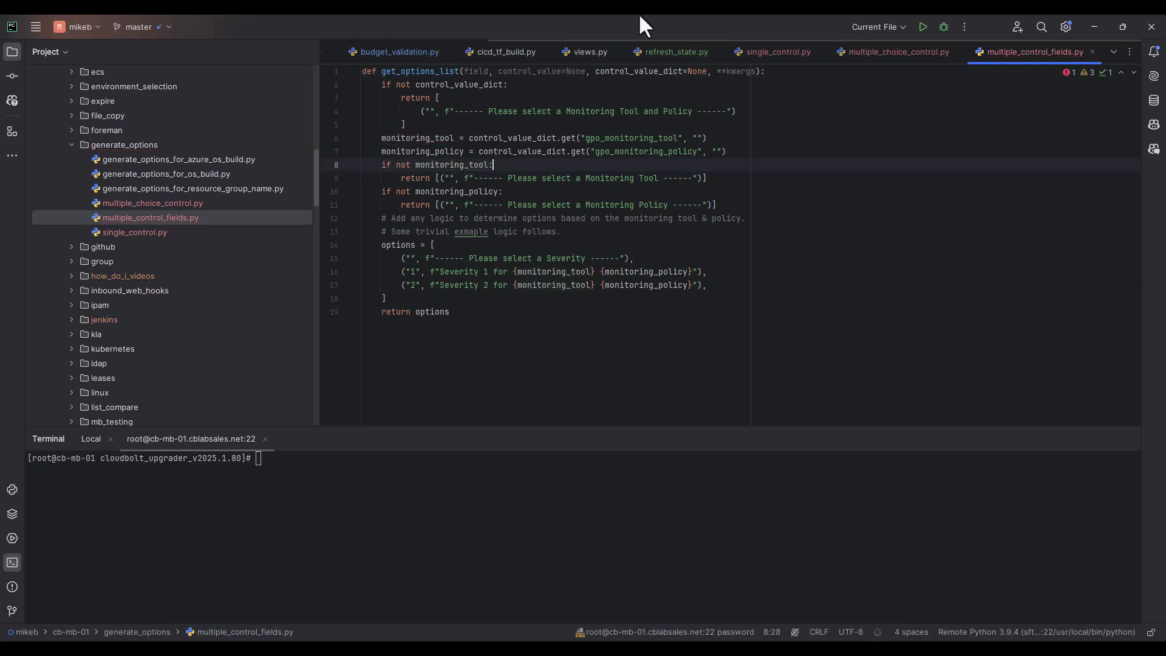
click(30, 32)
click(57, 264)
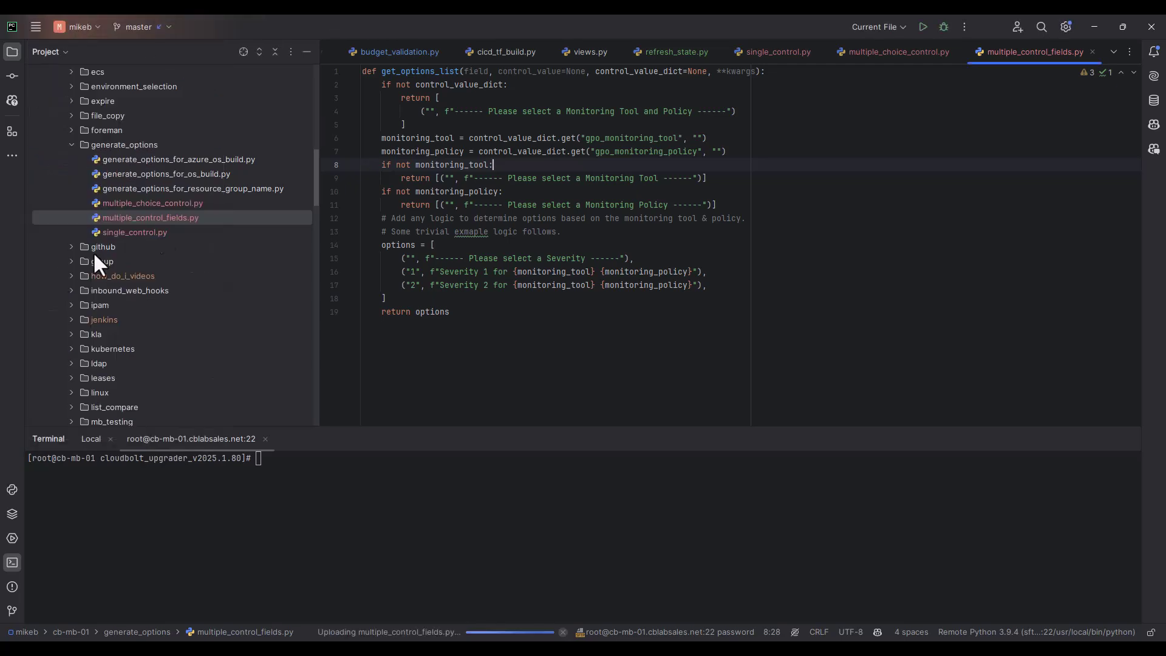
click(1094, 26)
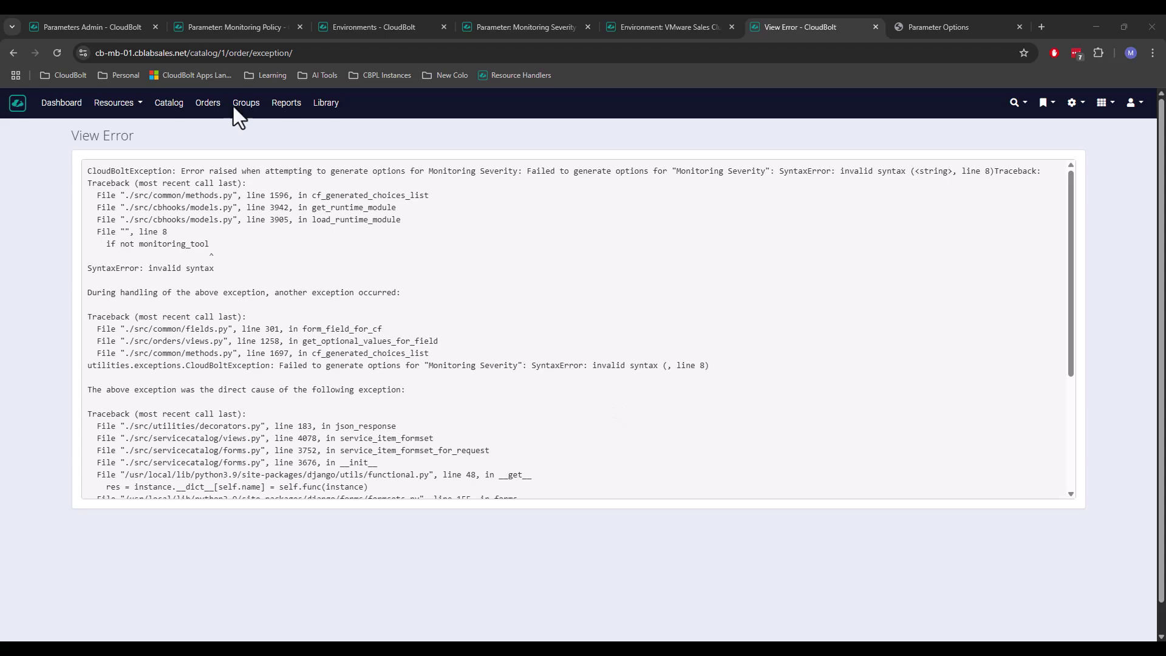
Step: Return to the Custom Server order form and choose group Tenant2 / IT and environment VMware Sales Cluster - Regenerate Options
click(13, 53)
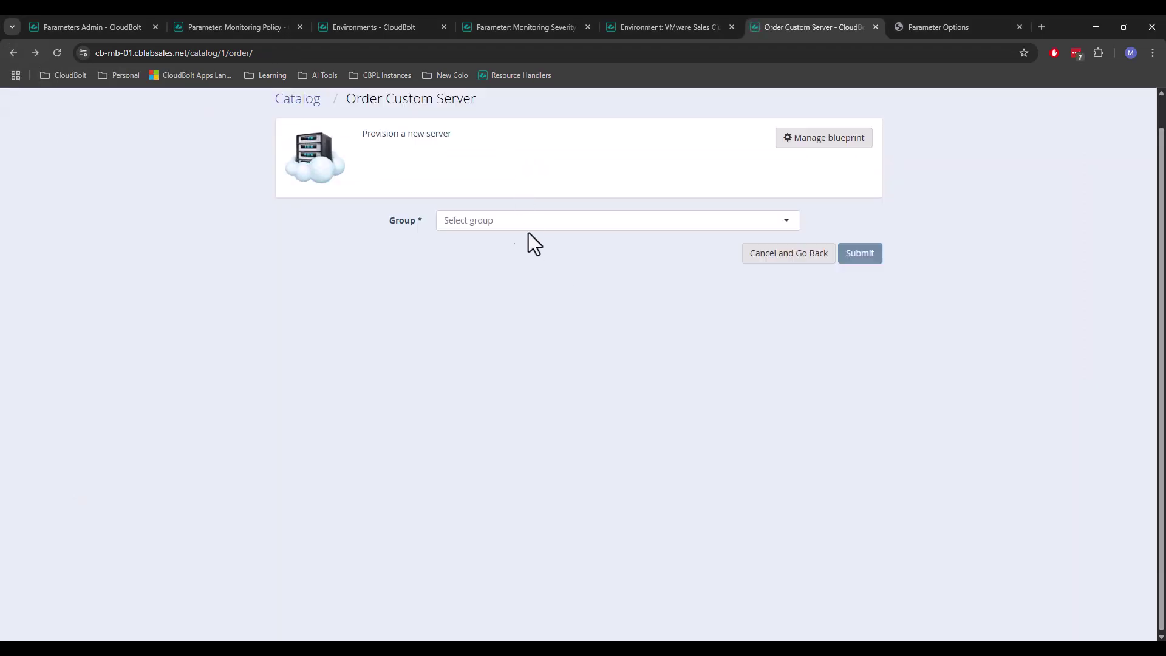
click(522, 221)
click(486, 283)
click(483, 310)
scroll(485, 395, down, 10)
click(490, 460)
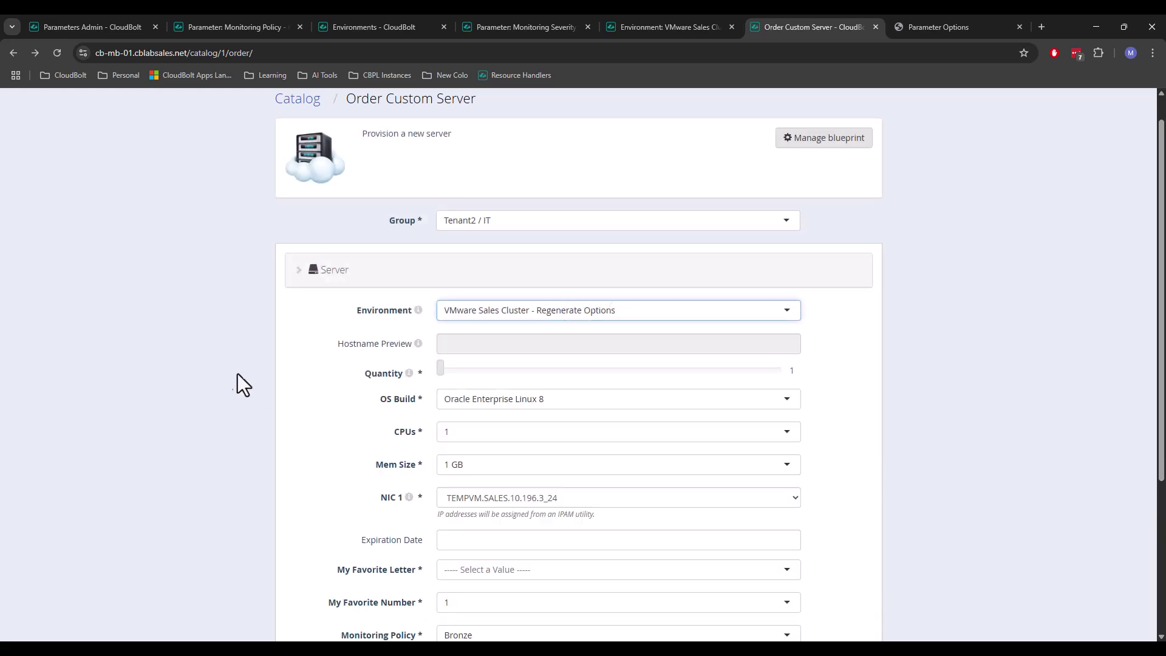
Step: Compare the Monitoring Severity options before and after setting Monitoring Policy to Gold and Monitoring Tool to Prometheus
scroll(236, 382, down, 4)
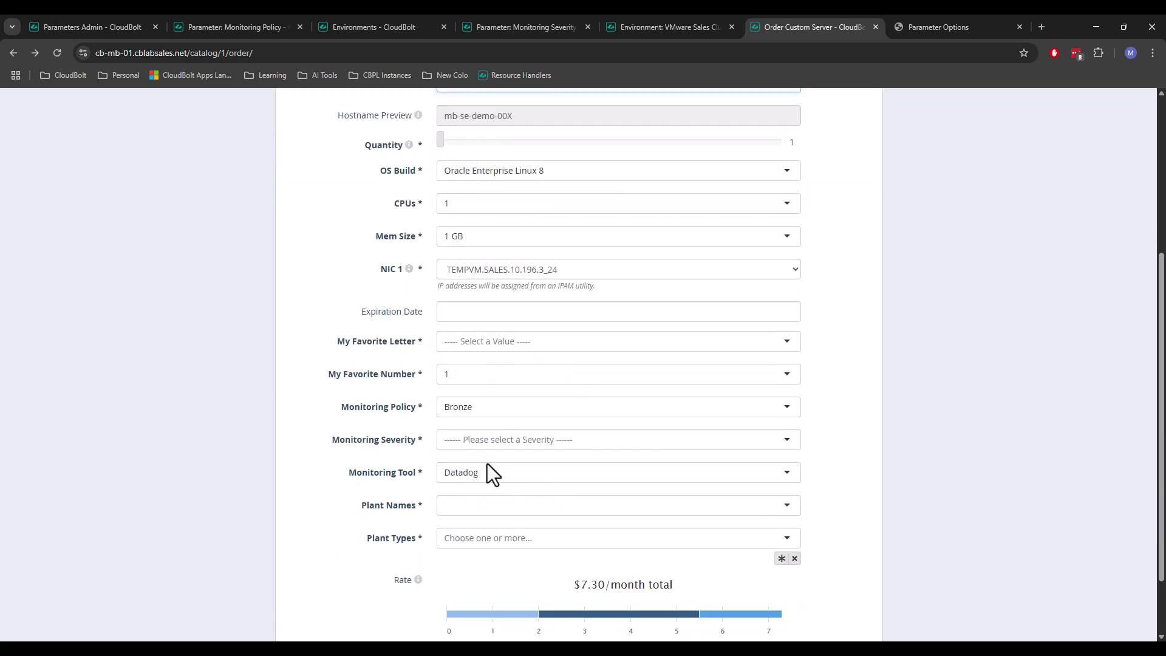
click(506, 449)
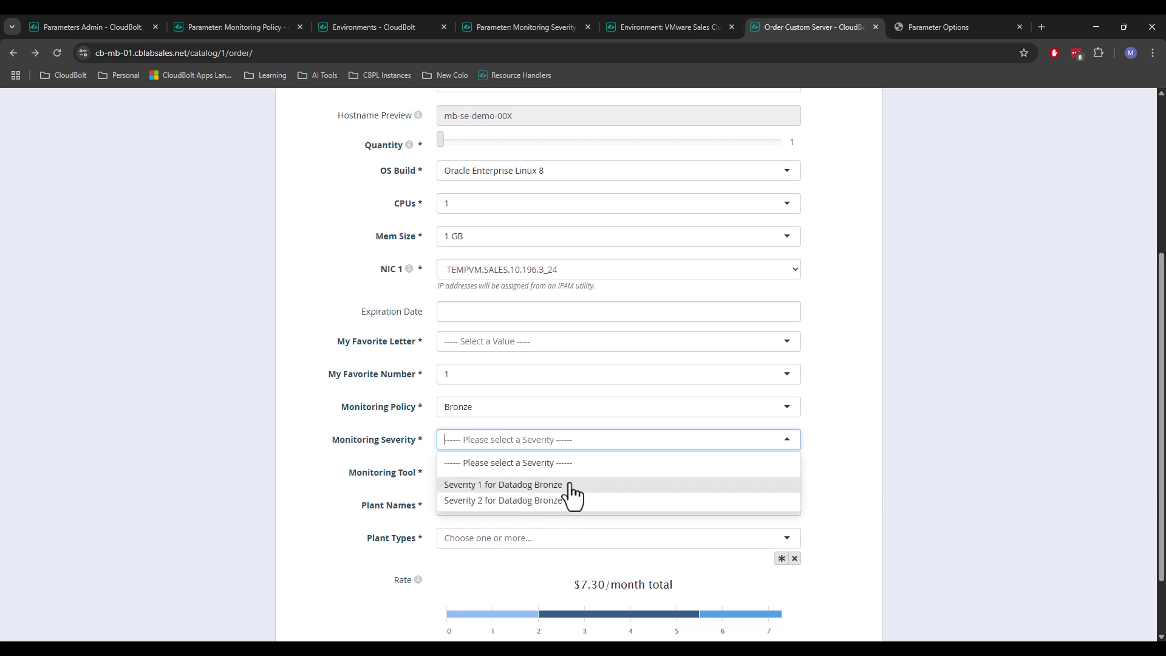
click(515, 410)
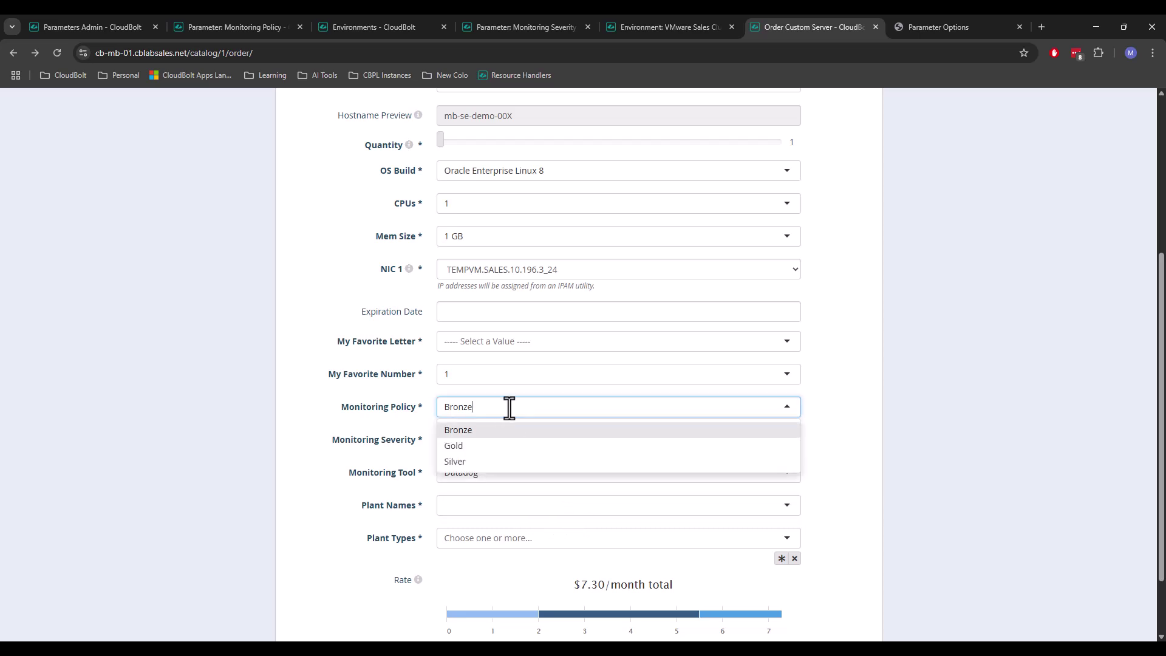
click(479, 443)
click(489, 471)
click(487, 513)
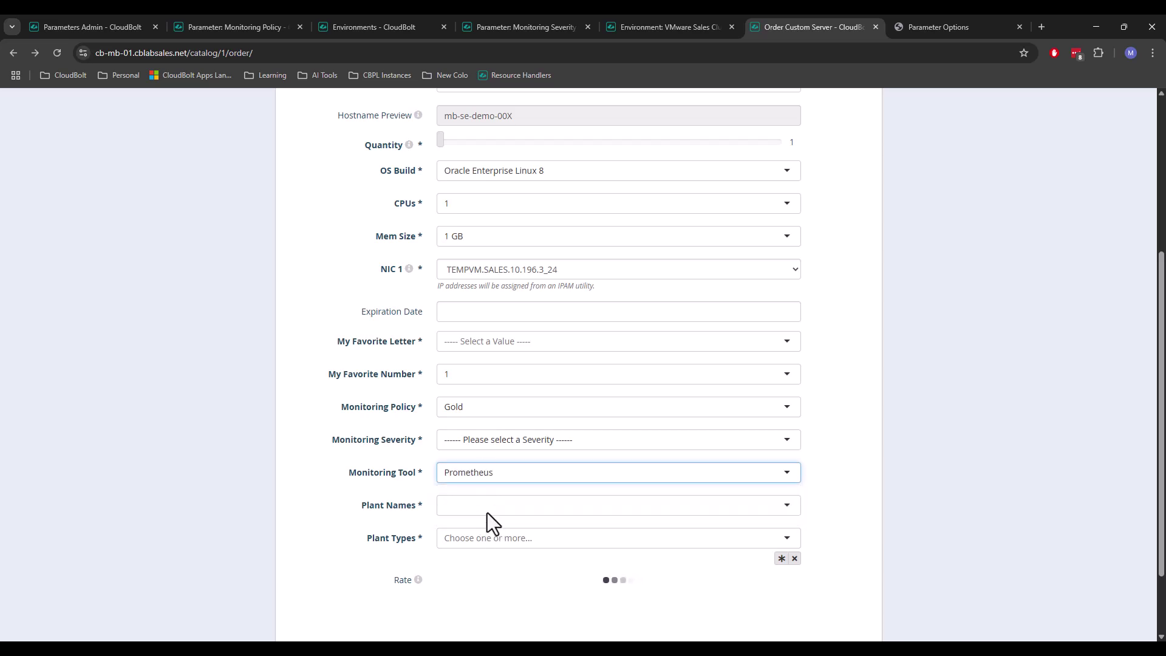
click(513, 442)
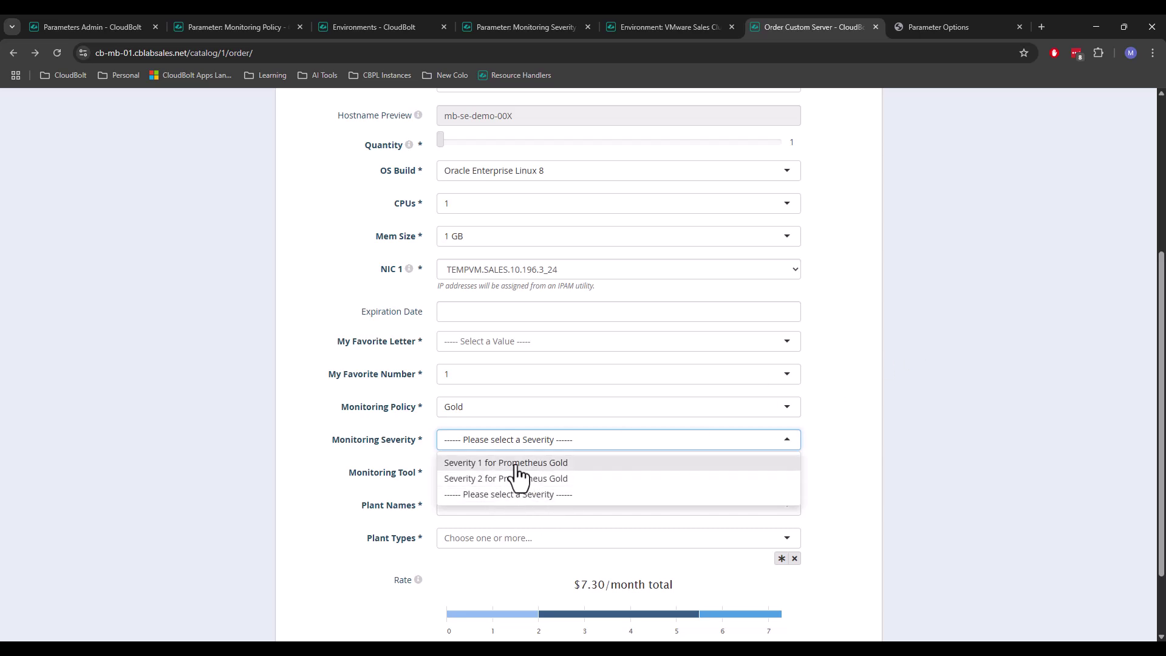
click(917, 363)
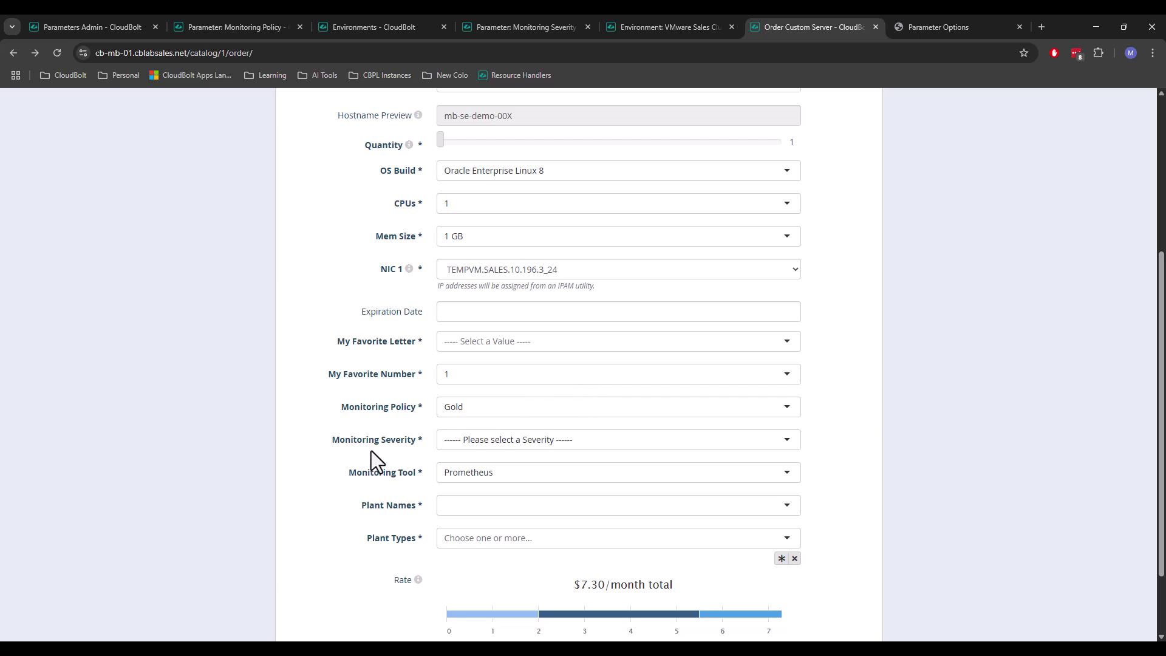
Step: Set My Favorite Number to 2 and check the options offered for My Favorite Letter
click(487, 539)
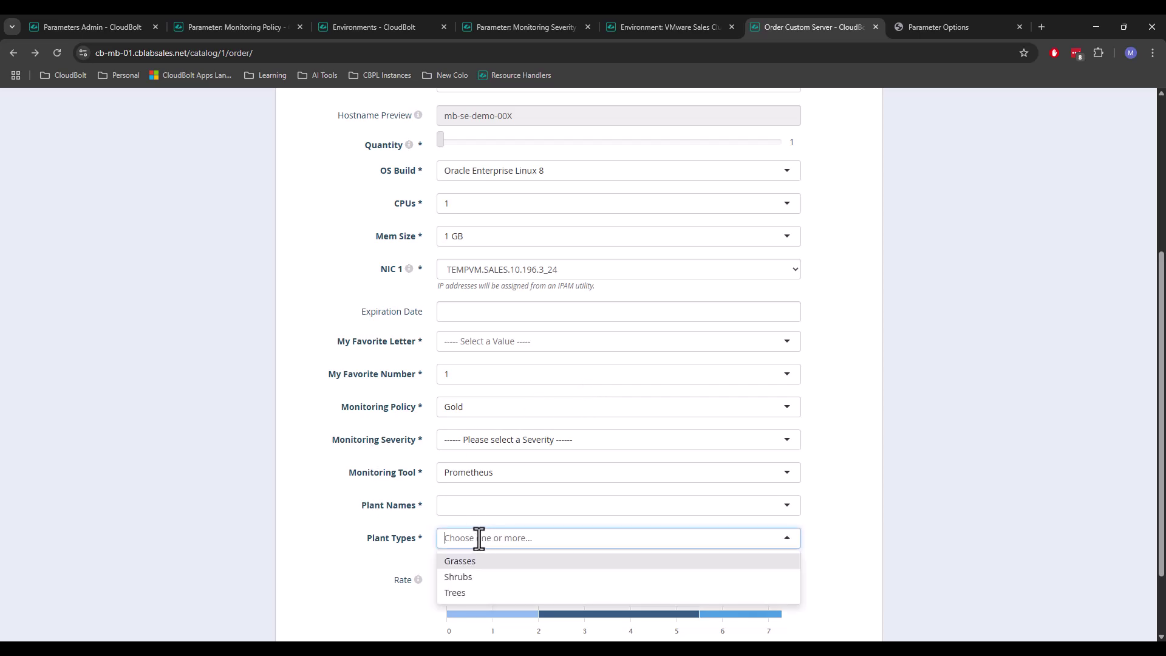
click(460, 372)
click(457, 413)
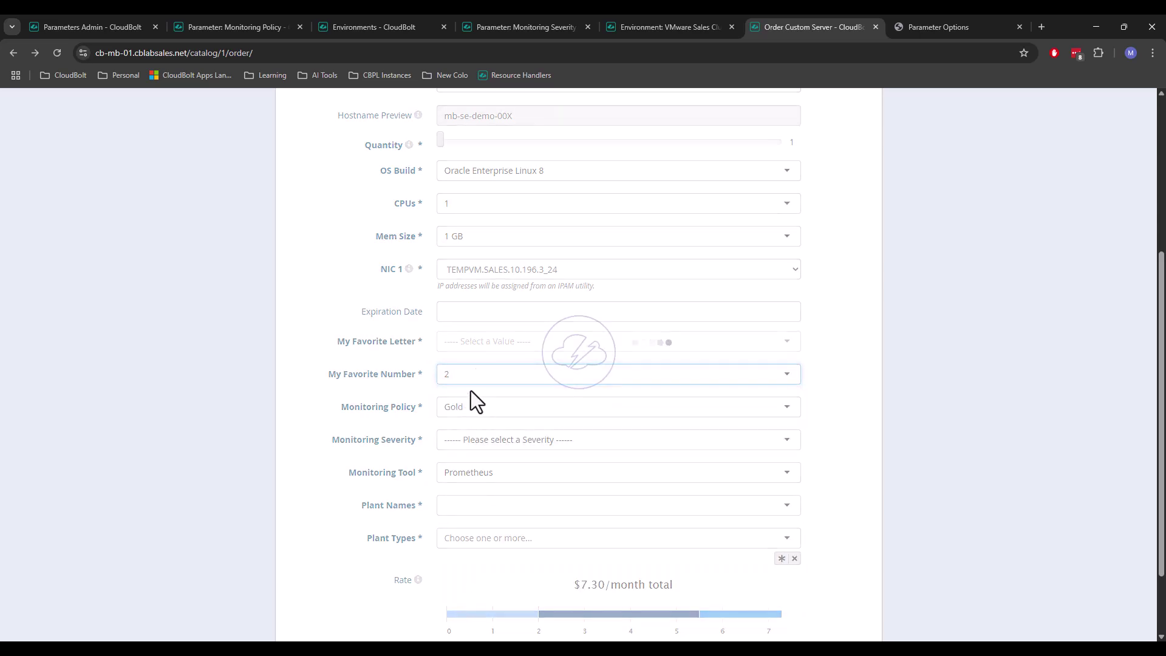
click(470, 343)
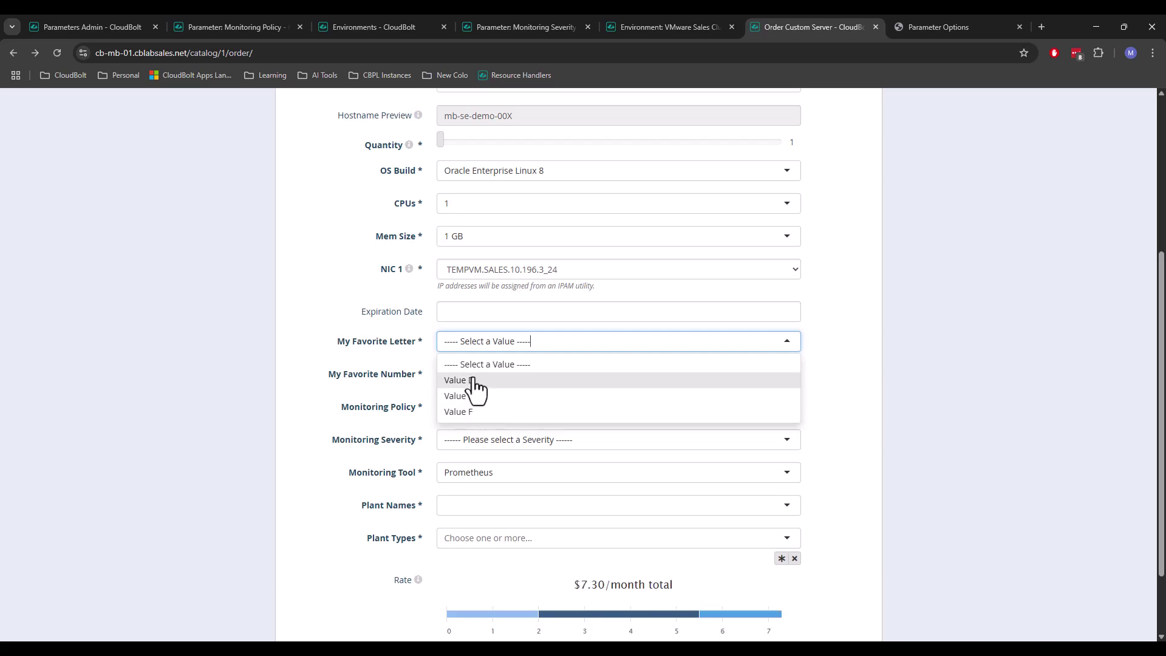
click(417, 364)
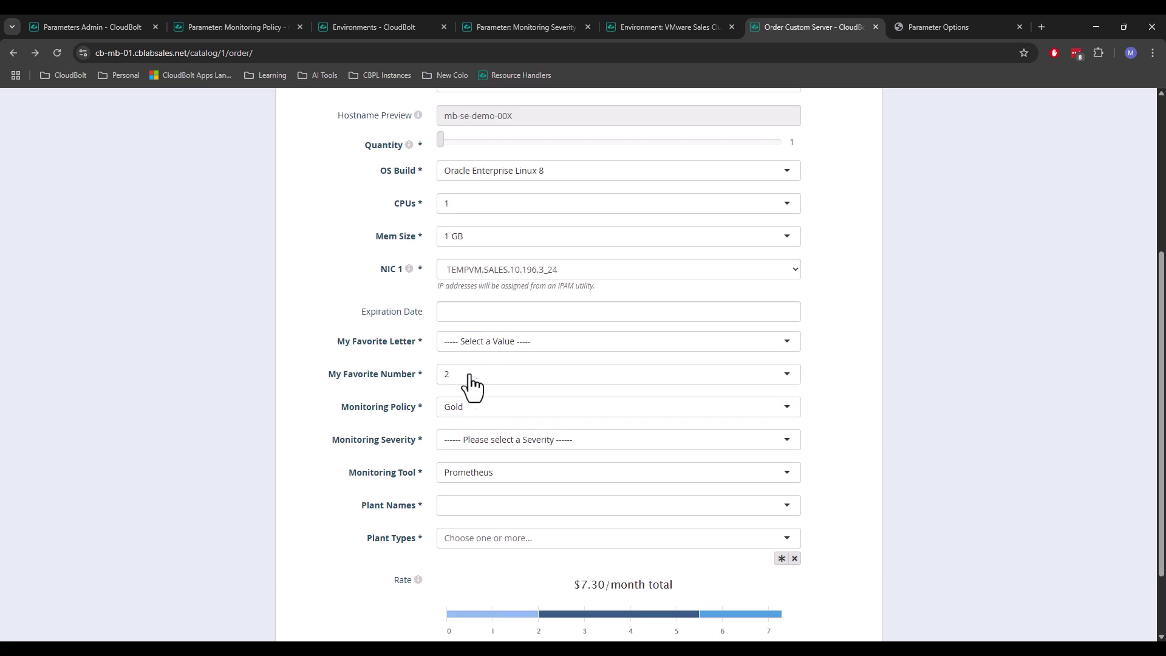
Step: Set Plant Types to Grasses, Trees and Shrubs, and choose Red Maple for Plant Names
click(470, 532)
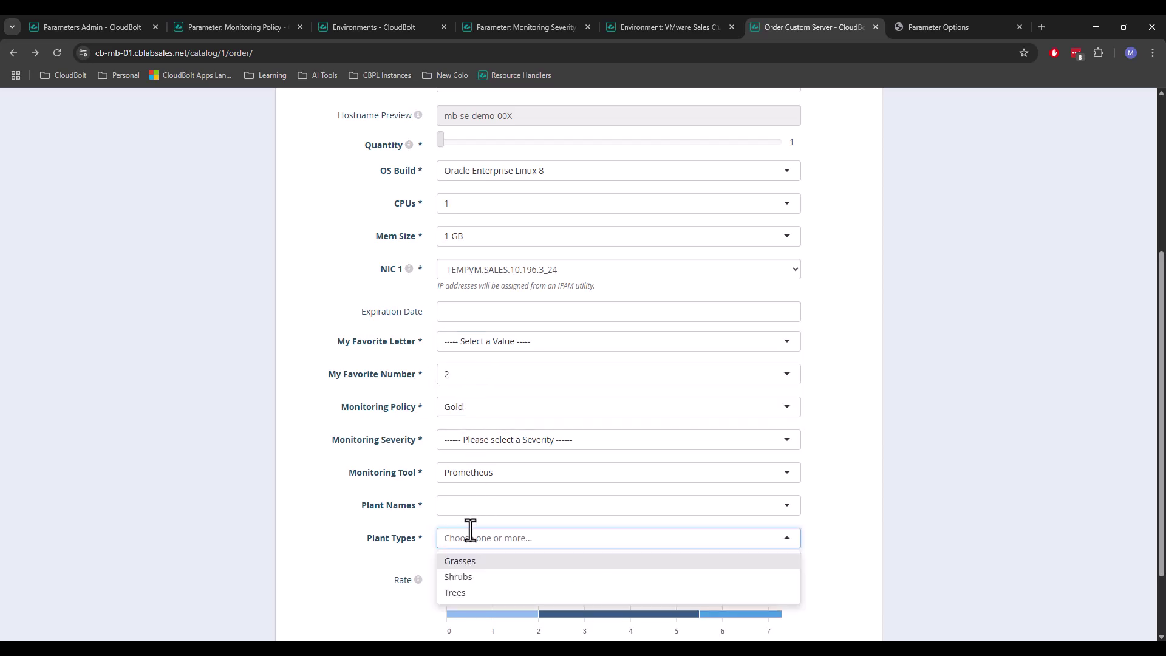
click(484, 565)
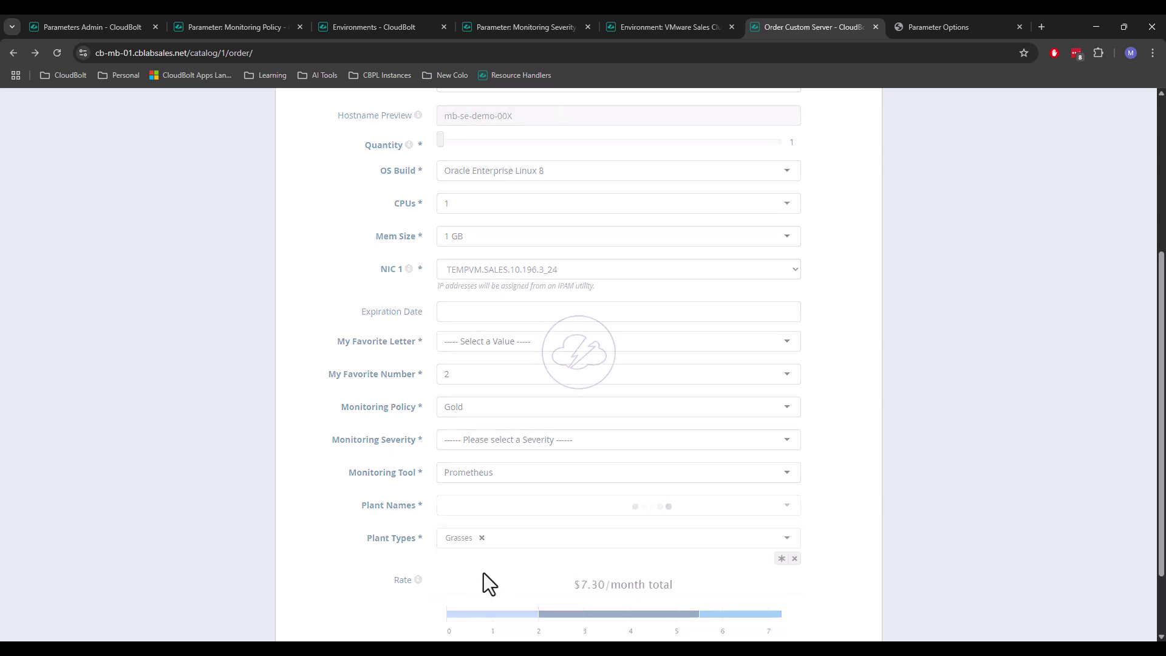
click(499, 556)
click(494, 588)
click(493, 575)
click(539, 510)
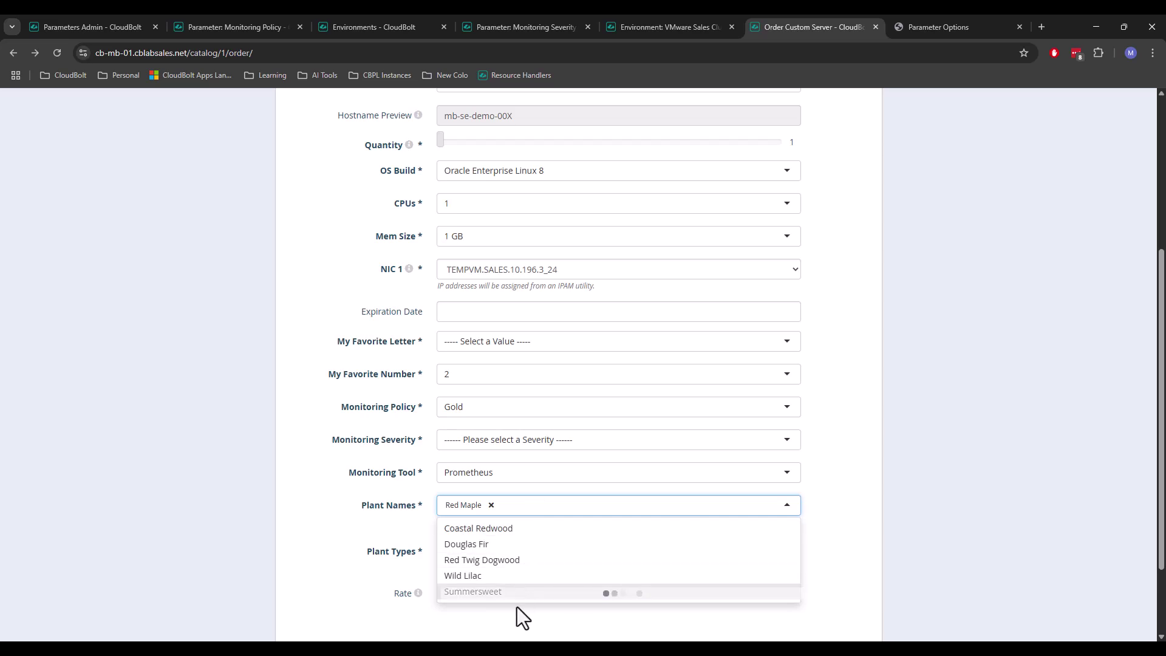
click(973, 461)
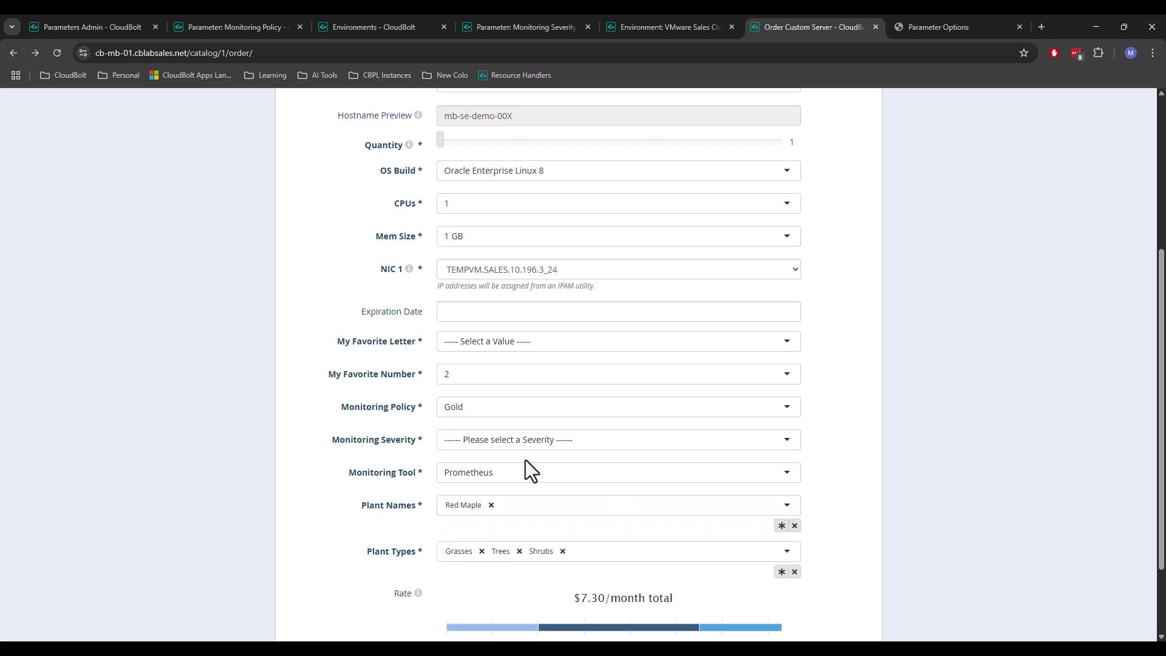
Step: Review the Monitoring Severity options once more for the Gold policy and Prometheus tool, leaving no severity chosen
click(509, 438)
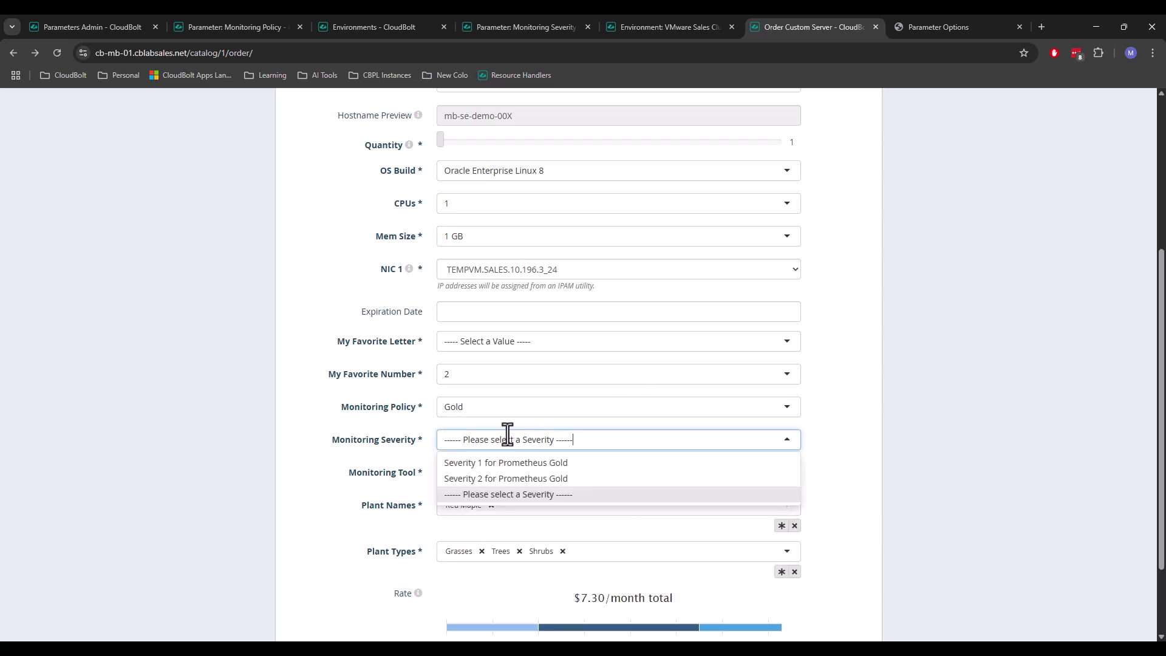
click(396, 438)
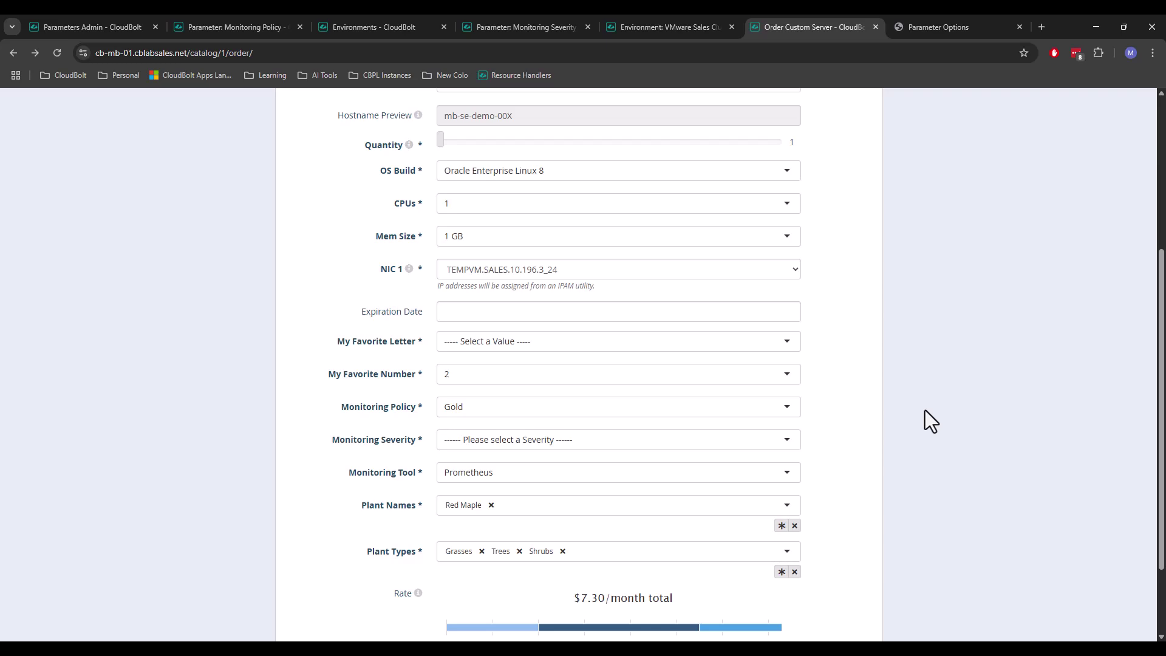
scroll(1090, 471, up, 5)
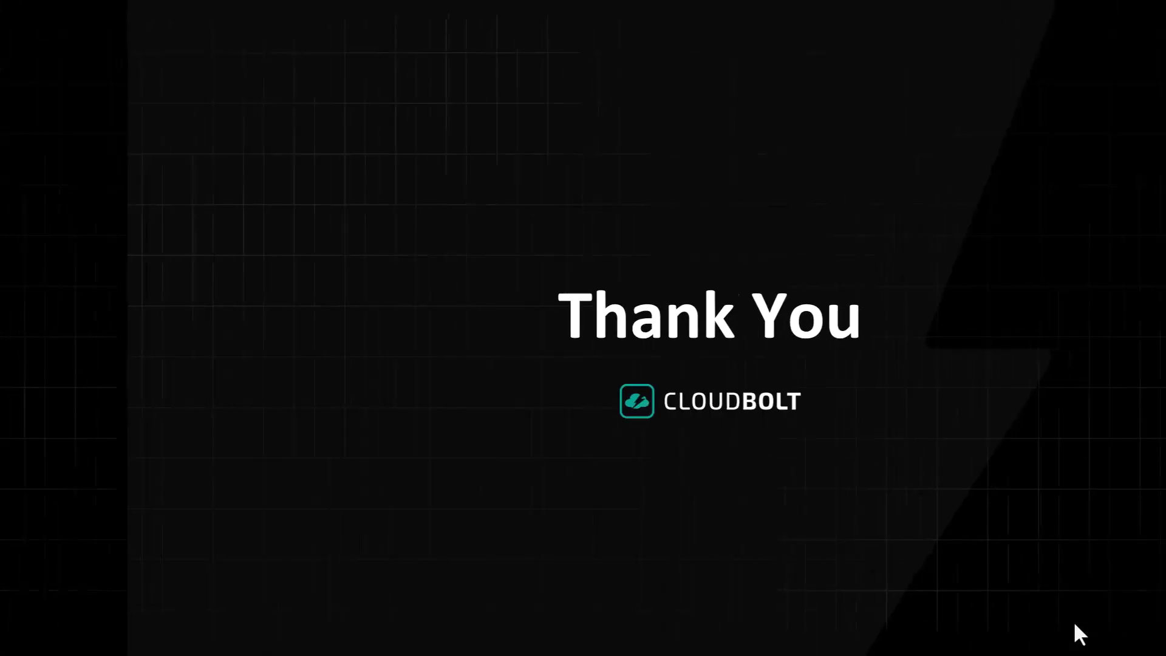